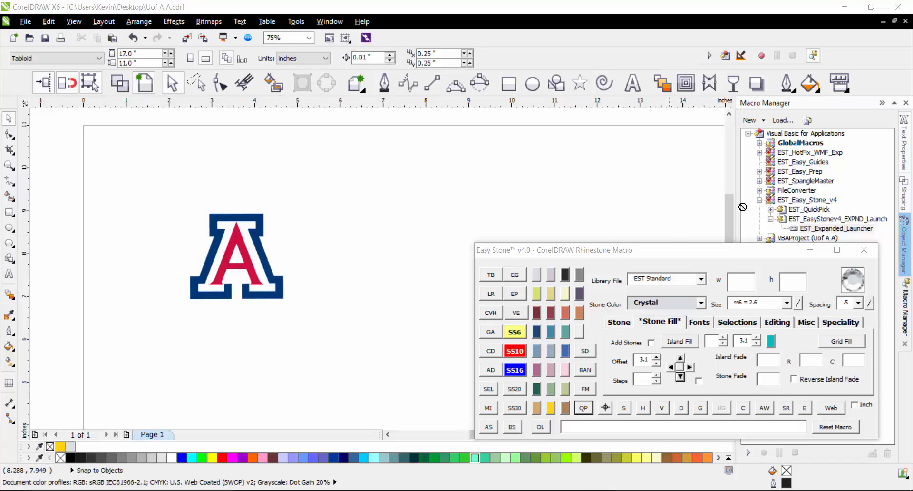
- Rotate the reference photo of the rhinestone letter so the A stands upright, keeping it beside the logo
drag(336, 177, 419, 221)
scroll(497, 210, up, 1)
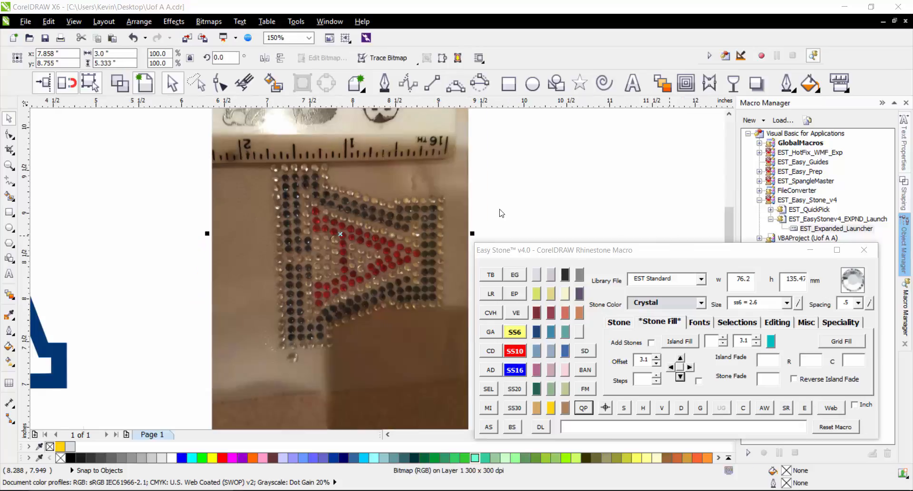
scroll(227, 233, down, 1)
click(256, 255)
click(244, 341)
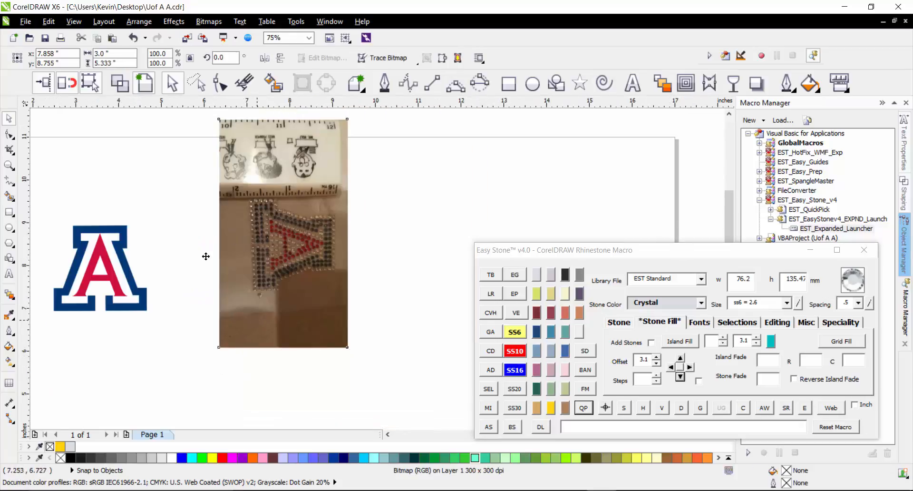
drag(221, 357, 363, 280)
click(464, 212)
scroll(248, 178, up, 1)
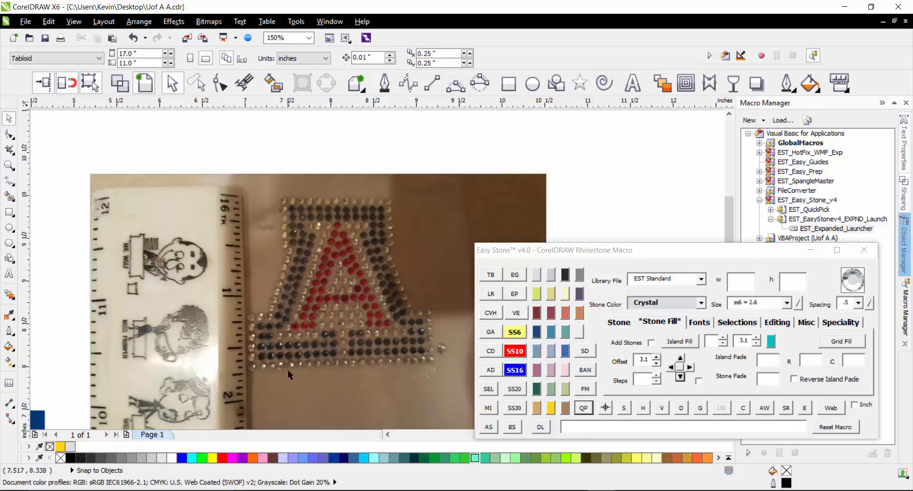
scroll(518, 126, down, 1)
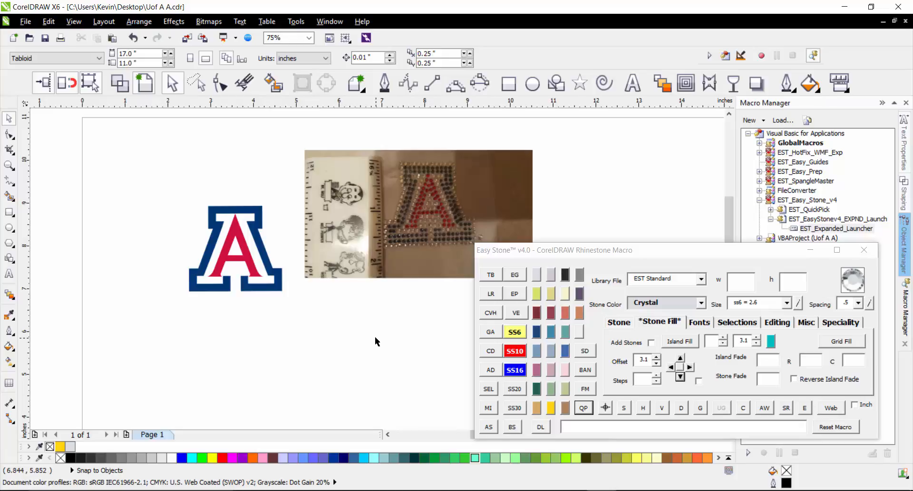
- Move the red A and its blue outline together further away from the reference photo
drag(247, 274, 213, 297)
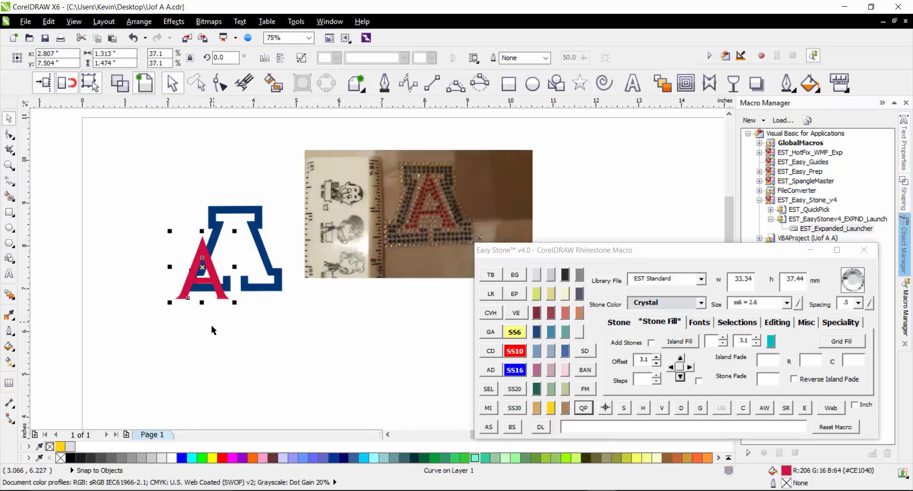
key(ctrl+z)
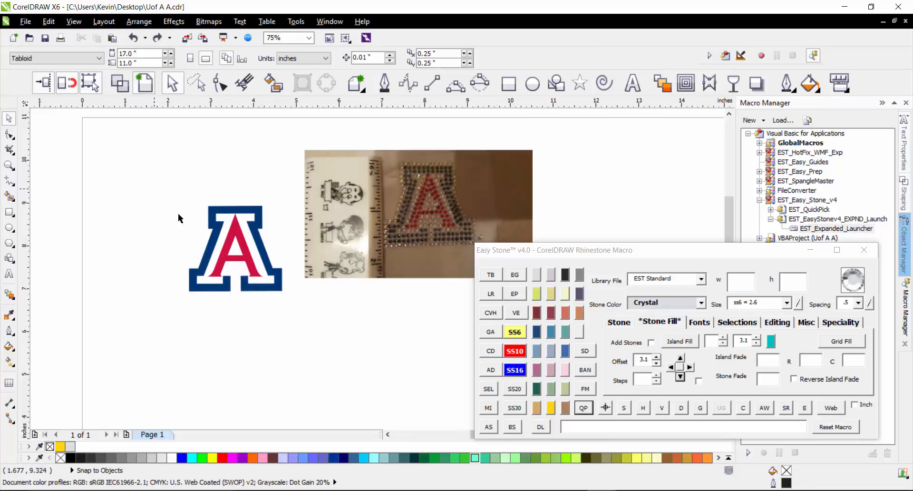
drag(154, 190, 310, 334)
drag(248, 263, 184, 288)
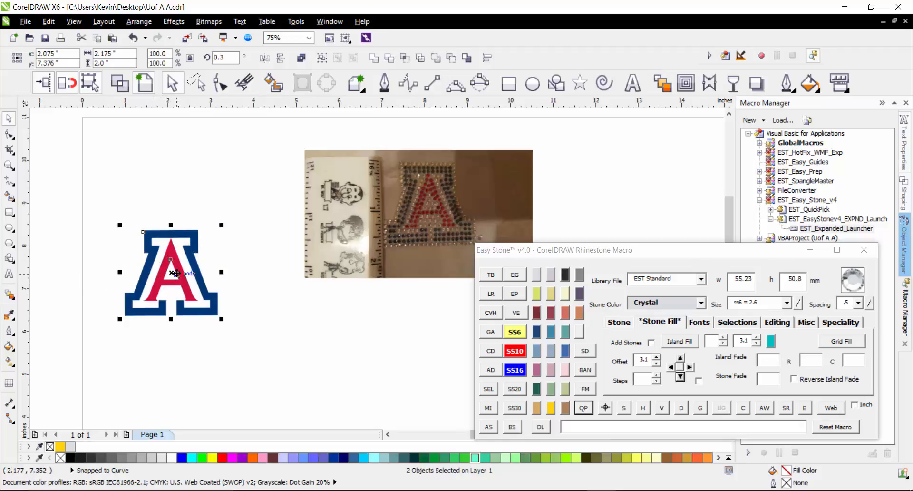
drag(176, 273, 187, 257)
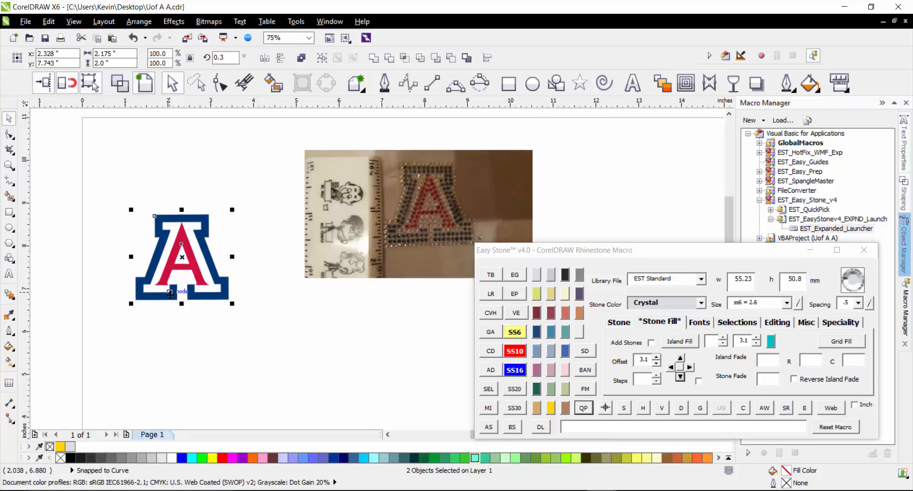
- Convert the red A and its blue outline into a single bitmap
drag(94, 351, 256, 195)
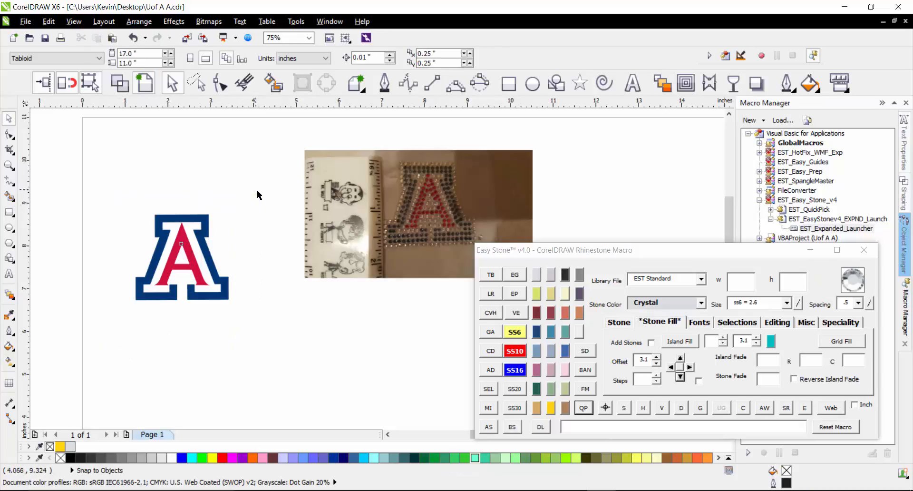
click(209, 22)
click(228, 35)
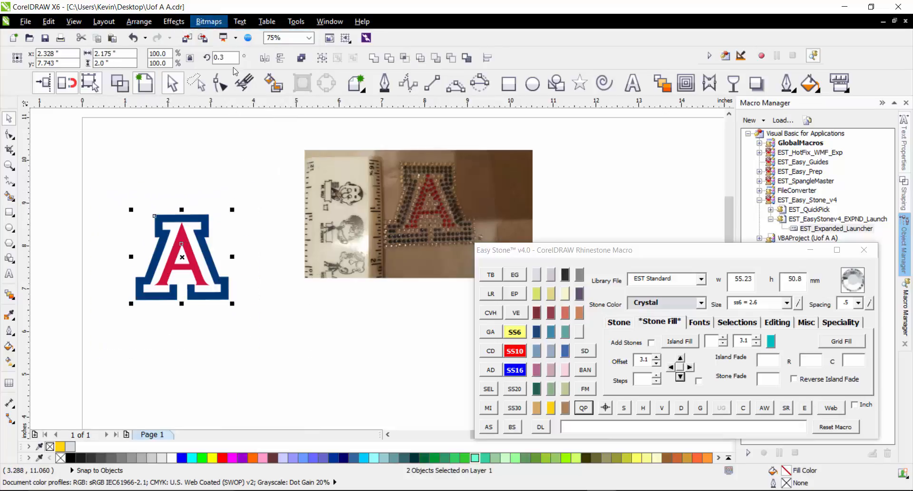
click(430, 317)
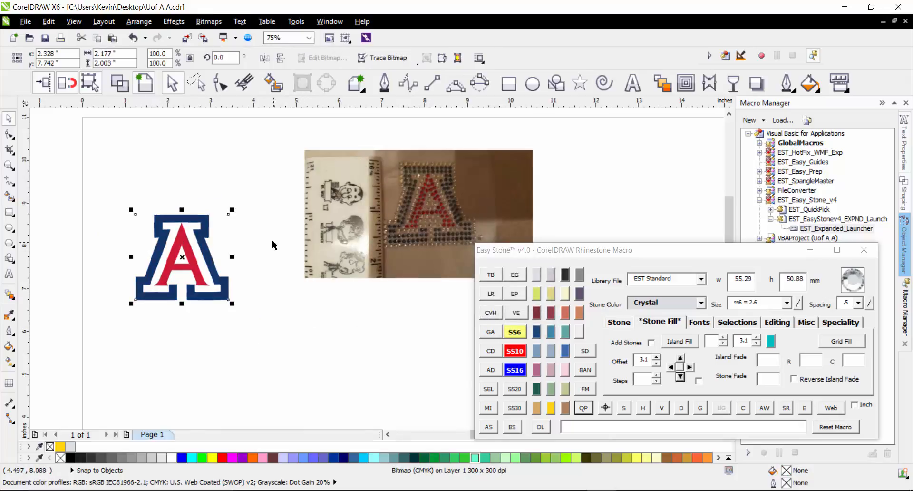
- Switch the document to wireframe view and inspect the logo bitmap up close
click(120, 91)
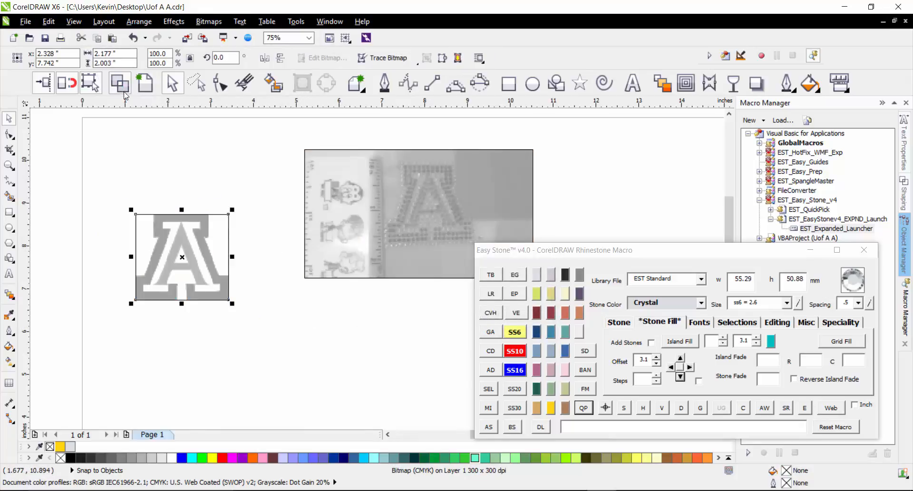
click(105, 231)
scroll(204, 266, up, 1)
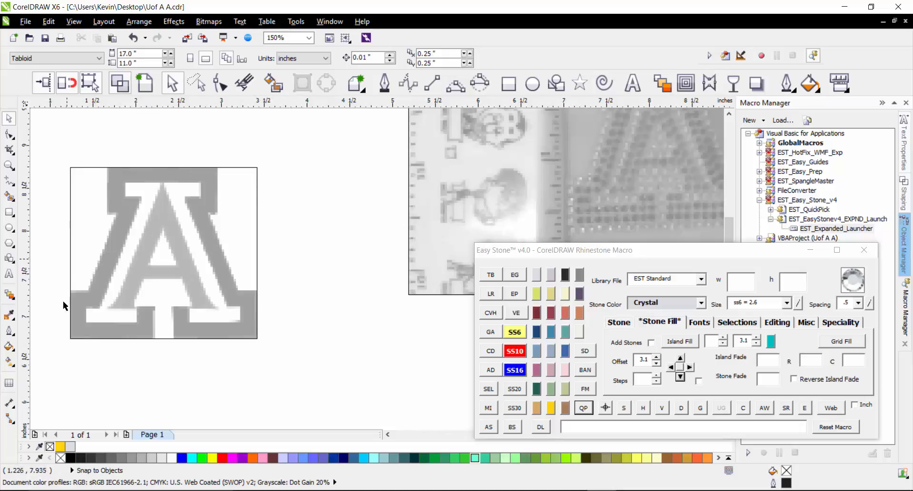
- Shift the logo bitmap slightly, and undo both that move and the conversion to a bitmap
drag(200, 168, 195, 166)
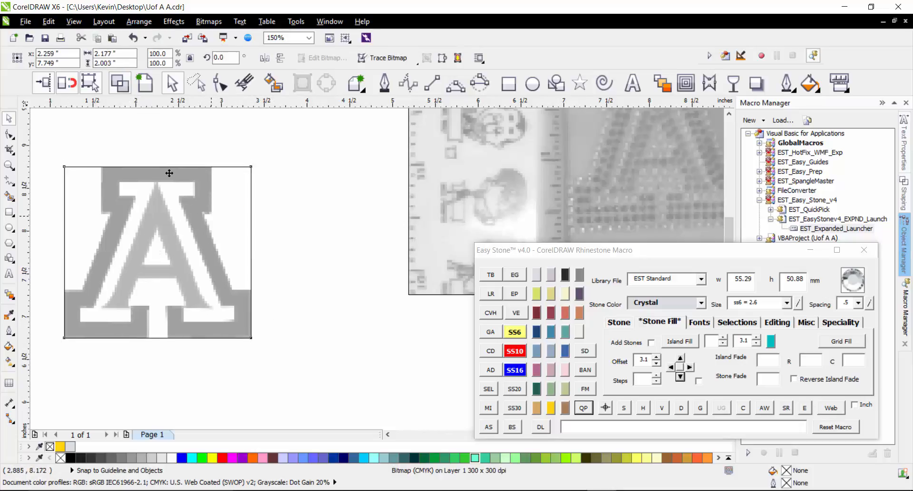
key(ctrl+z)
key(ctrl+z)
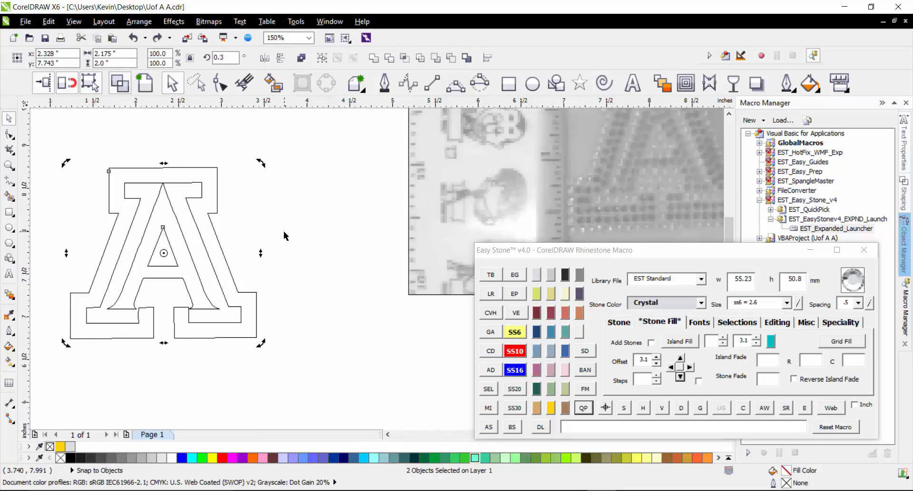
click(304, 231)
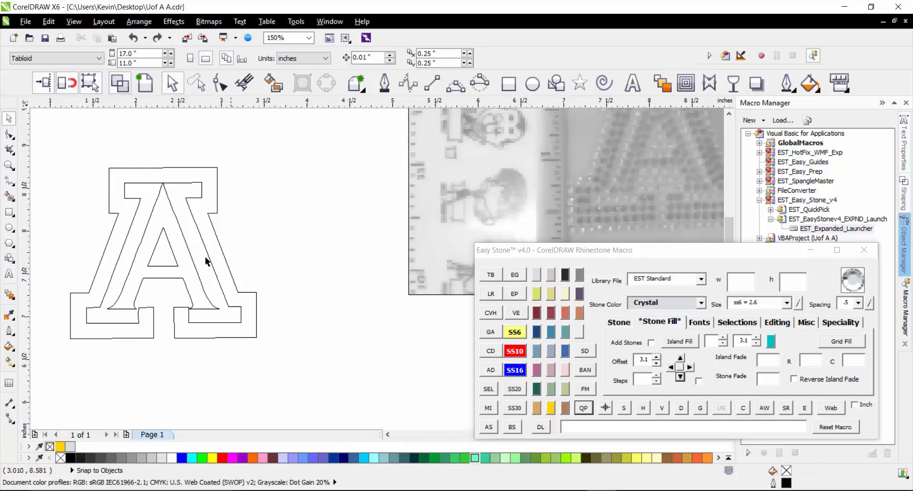
- Convert both logo curves to one bitmap and move it about 0.24 inches to the right
drag(312, 135, 46, 354)
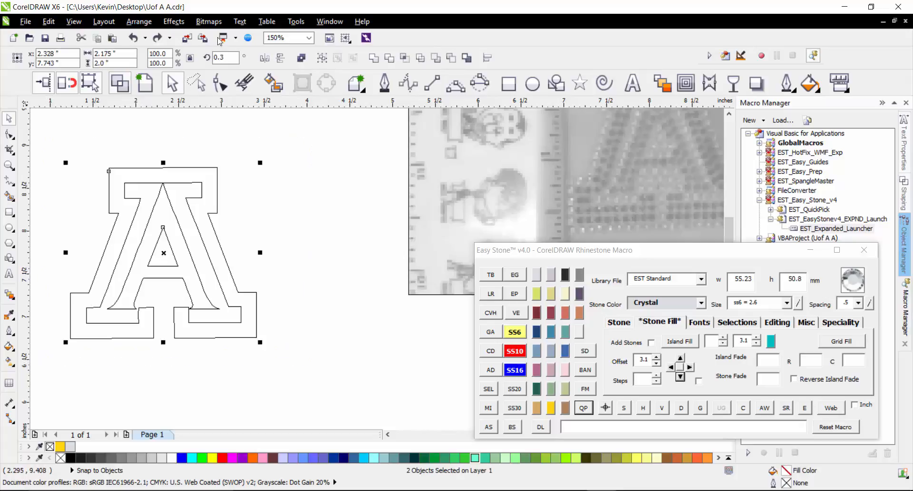
click(208, 22)
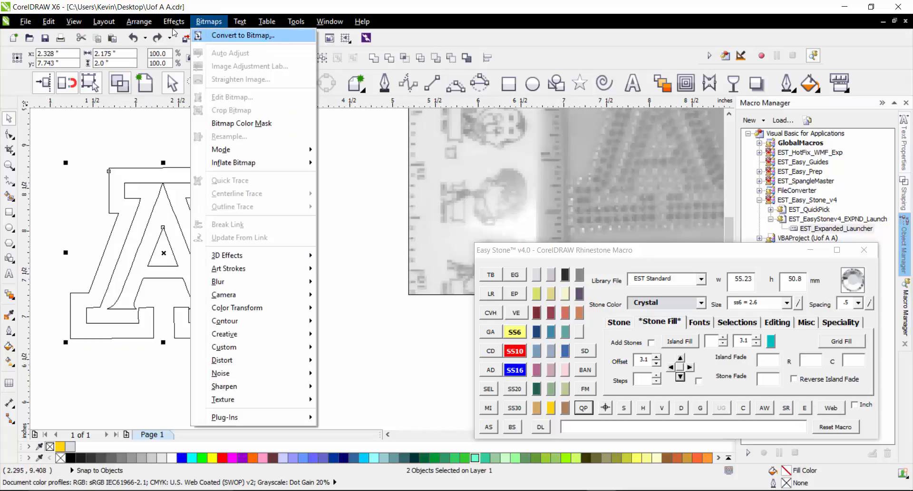
click(216, 35)
key(Return)
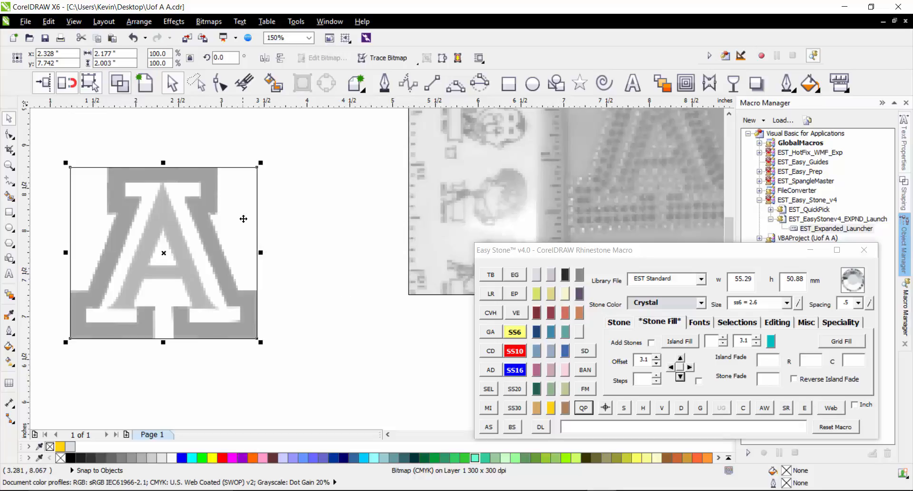
drag(230, 220, 251, 220)
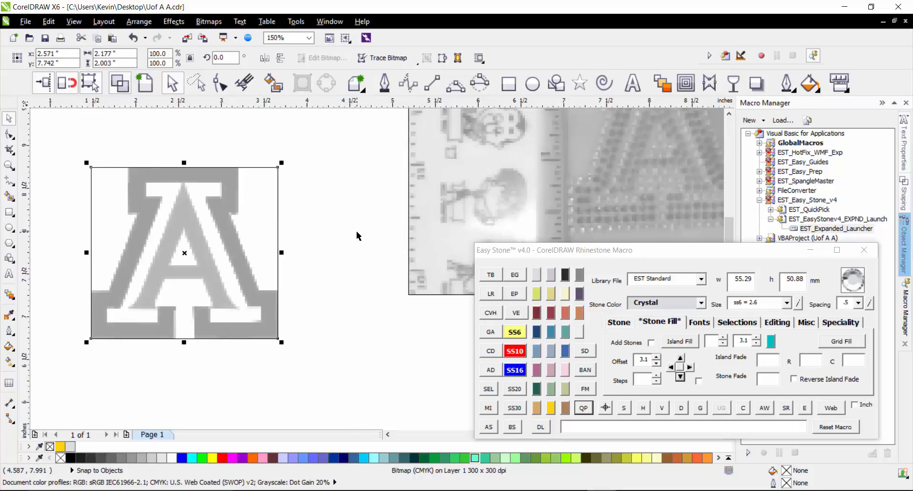
scroll(347, 244, down, 2)
scroll(230, 253, up, 2)
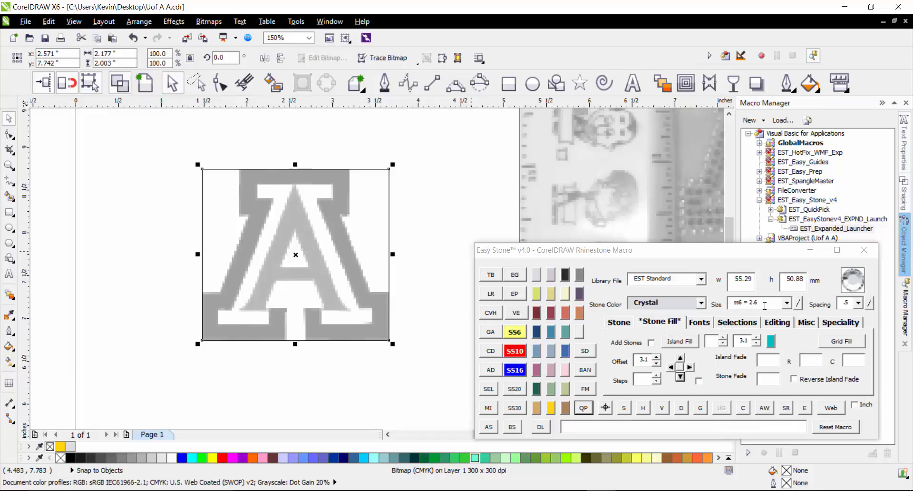
- Set the stone size to ss6 and drop four Crystal stones in the empty space beside the logo bitmap
click(514, 369)
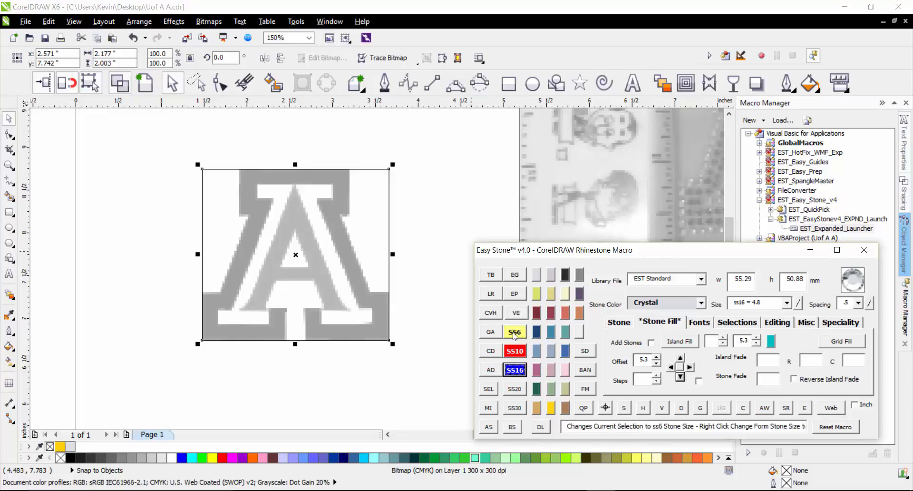
click(515, 333)
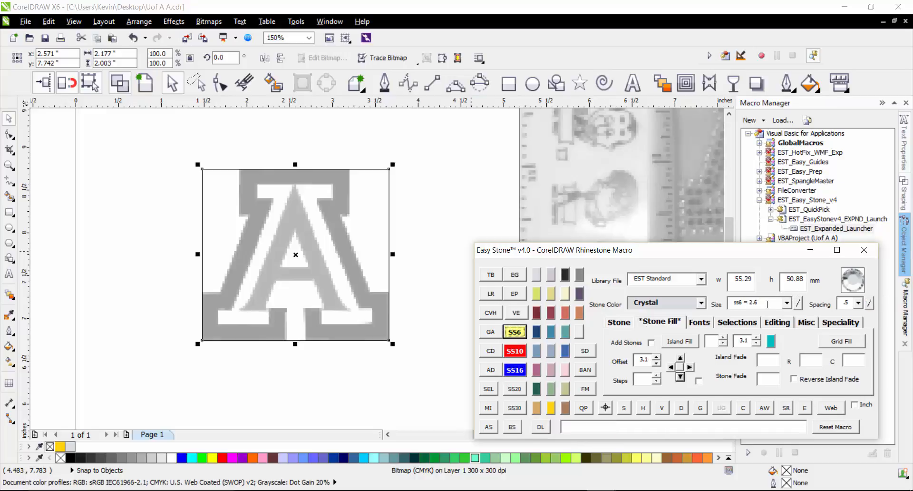
click(489, 426)
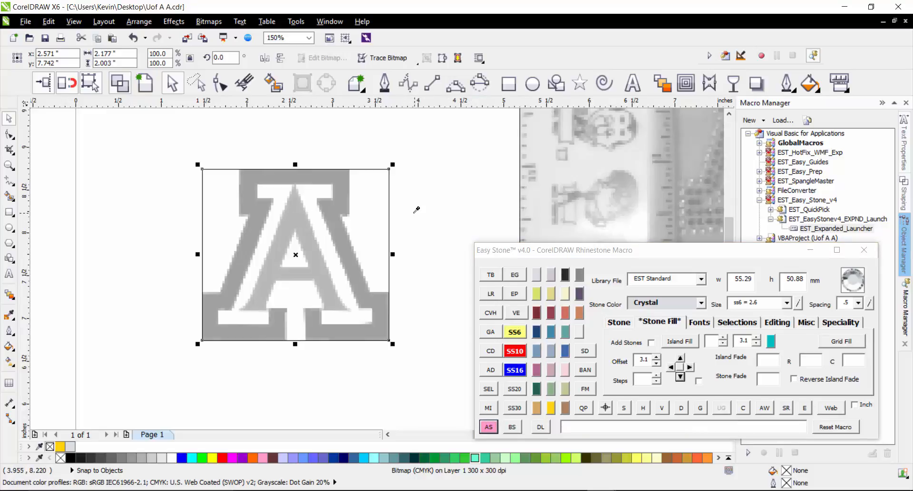
click(428, 221)
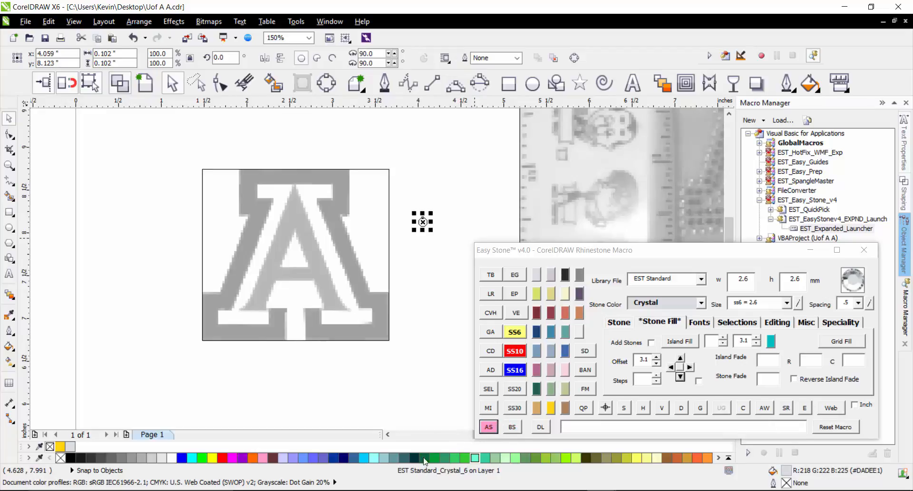
click(438, 285)
click(433, 320)
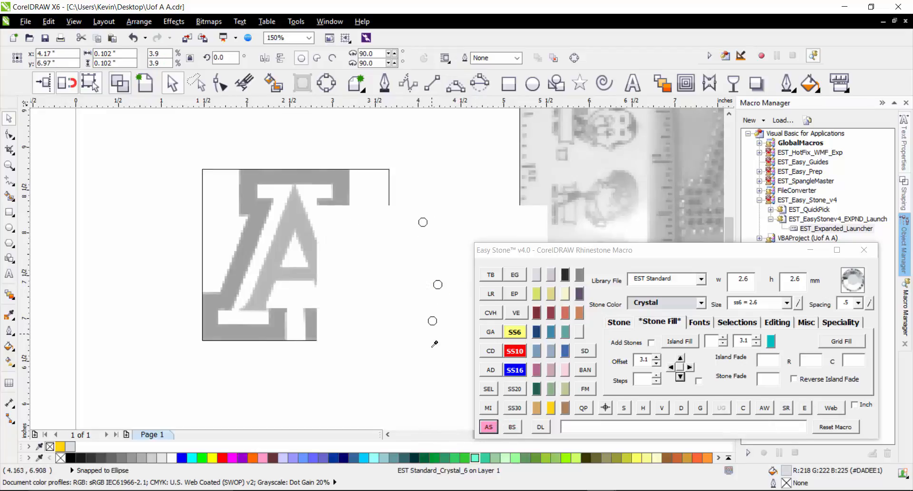
click(446, 245)
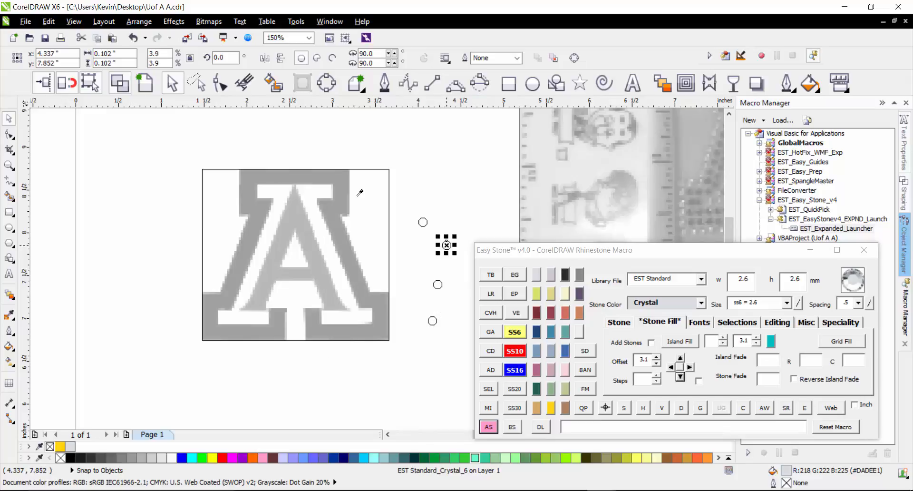
key(Escape)
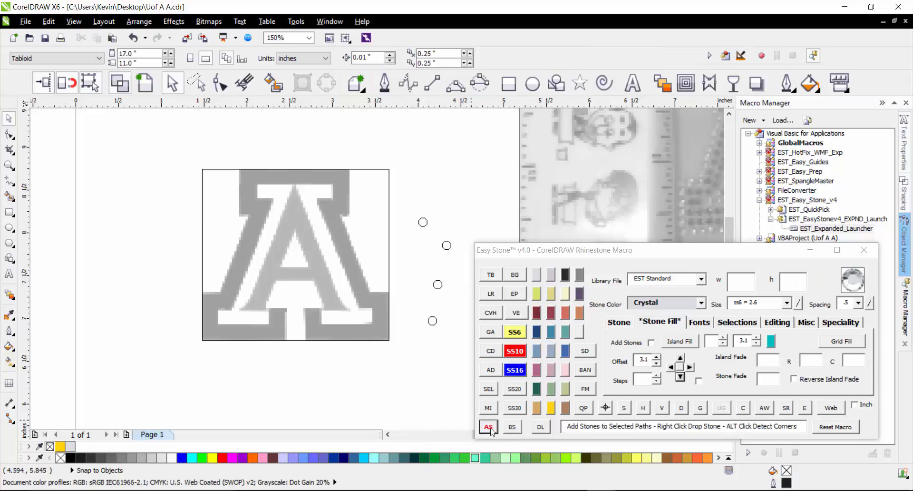
- Delete the three lower stones and place the remaining one on the blue bar at the letter's lower right foot
drag(424, 356, 458, 240)
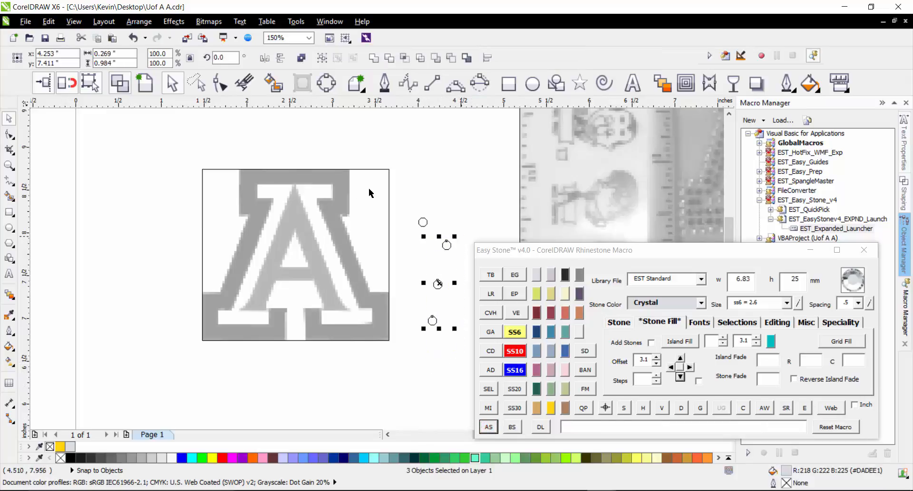
key(Delete)
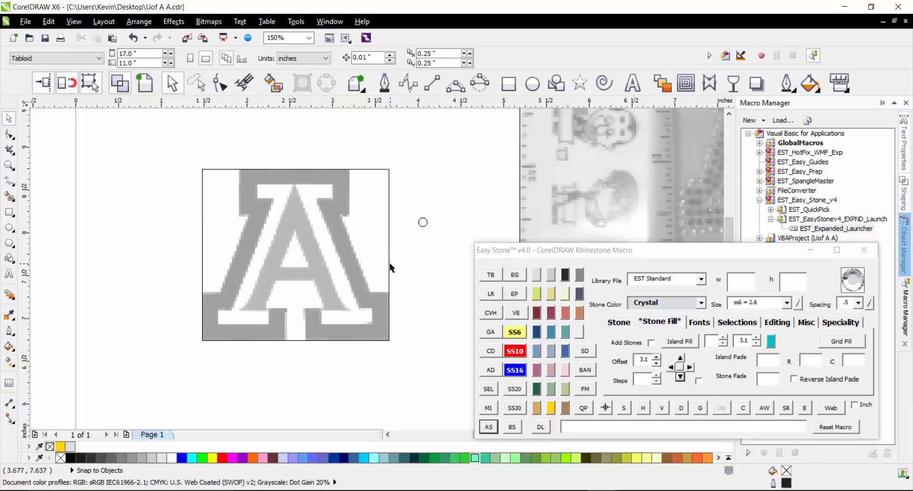
scroll(421, 311, up, 2)
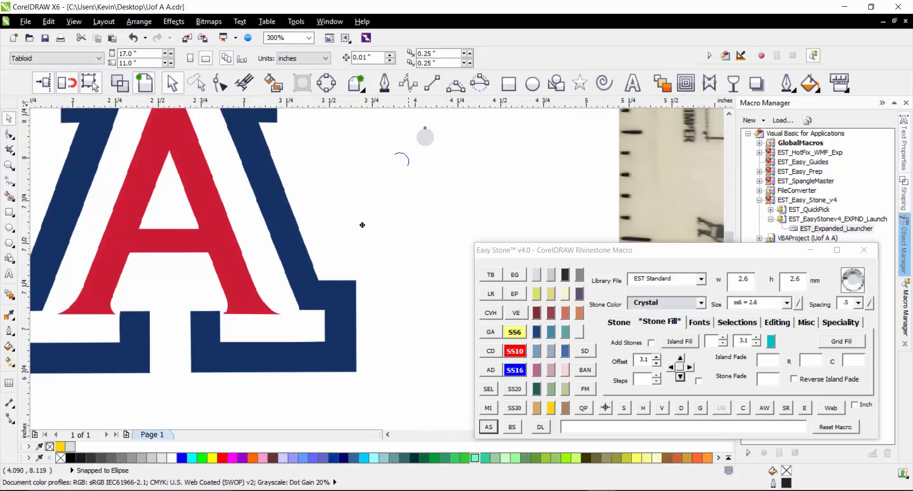
click(280, 358)
scroll(272, 401, up, 2)
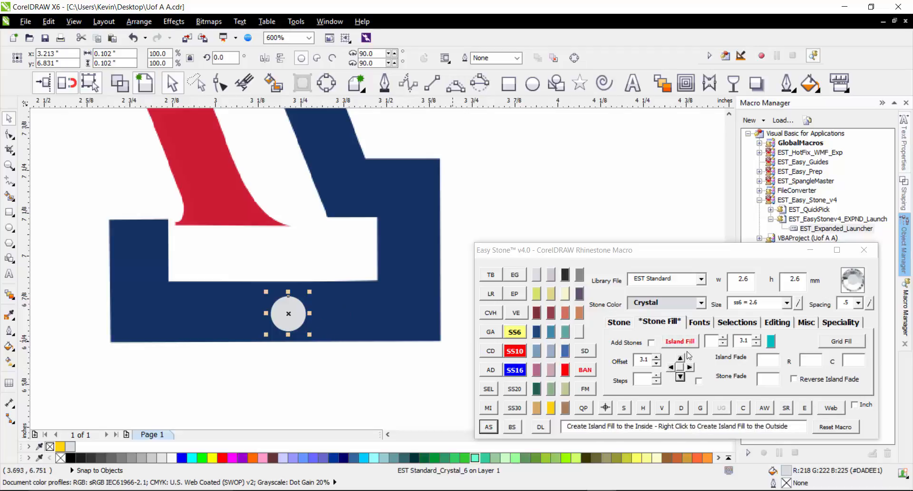
- Duplicate the stone downward at a 3.1 mm offset and position the pair across the thickness of the blue bar
click(681, 376)
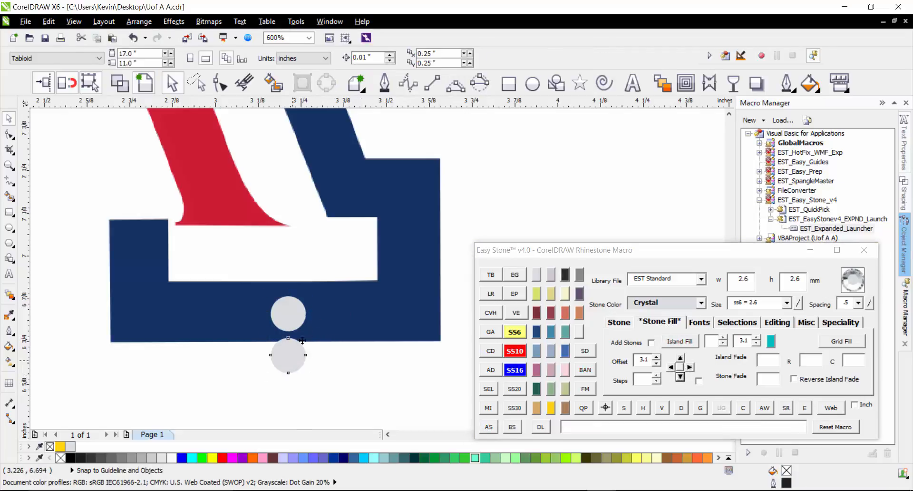
drag(288, 314, 295, 293)
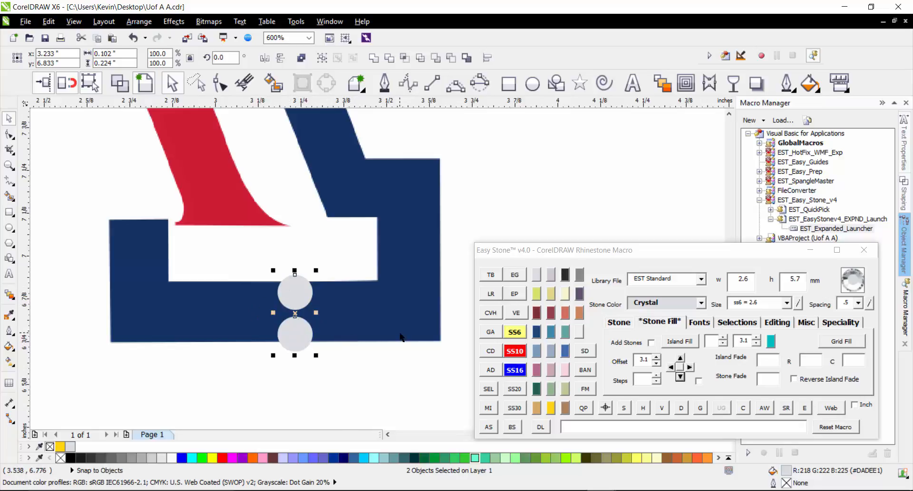
- Enlarge the logo bitmap proportionally to 114.4%, about 2.49 by 2.29 inches, and deselect it
click(378, 311)
scroll(378, 311, down, 2)
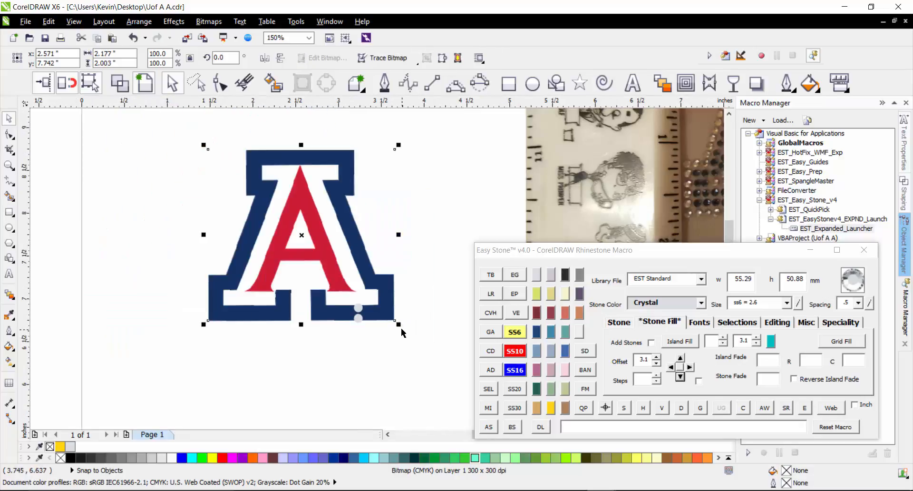
drag(398, 324, 424, 371)
click(393, 378)
- Position the pair of stones across the blue bar of the enlarged right foot to test the fit, and delete both stones
scroll(394, 378, up, 1)
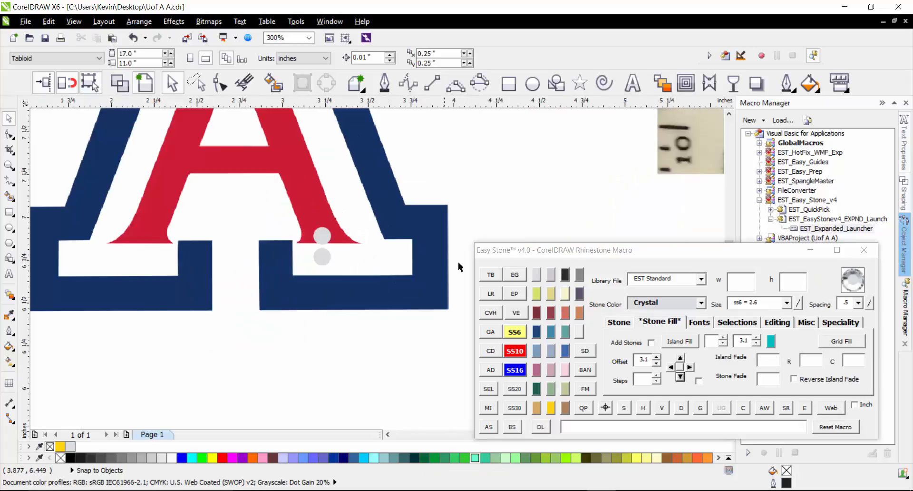
drag(513, 186, 295, 288)
scroll(325, 275, up, 1)
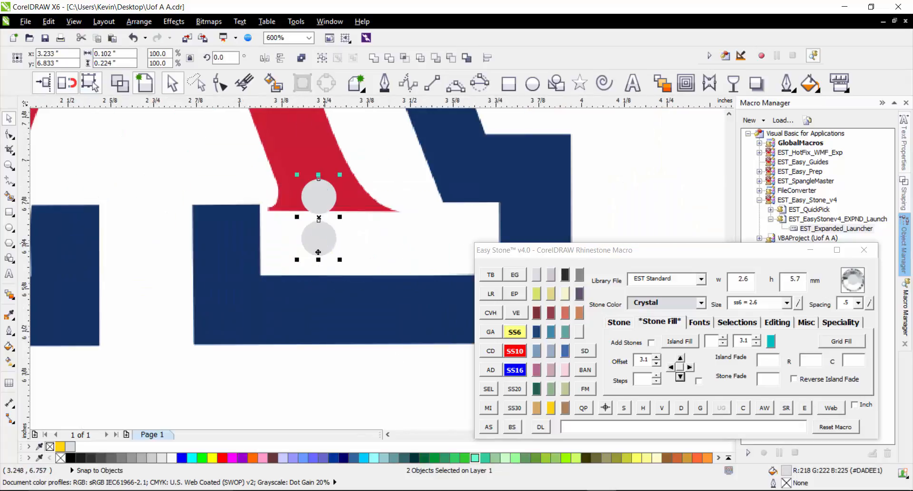
drag(318, 252, 297, 336)
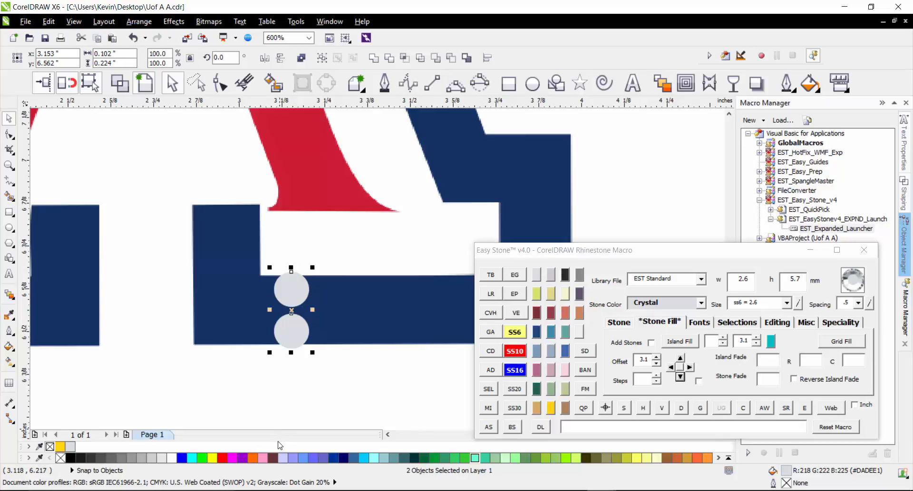
key(Delete)
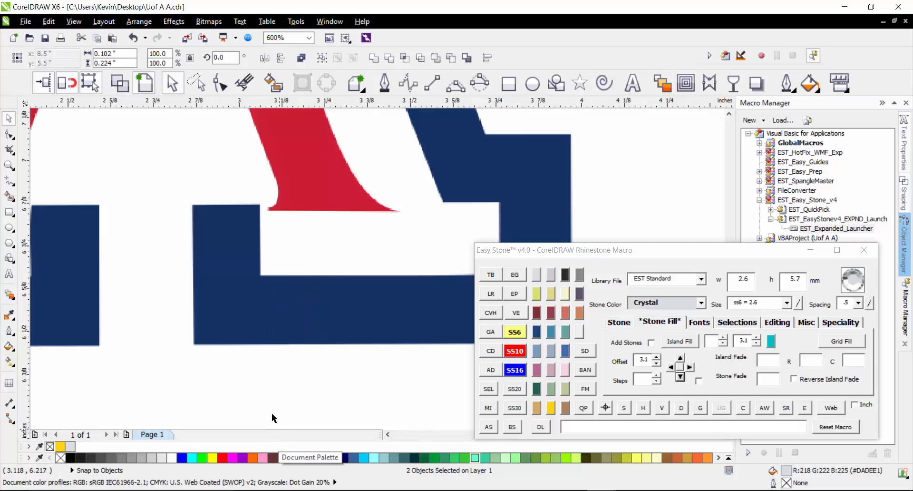
- Examine the enlarged logo's size and stroke widths against the rhinestone sample in the reference photo
scroll(342, 376, down, 1)
scroll(360, 372, down, 1)
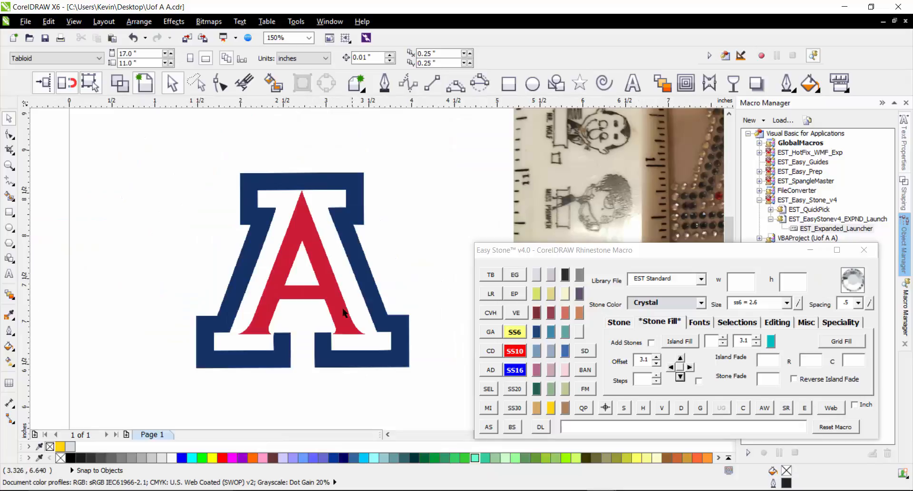
click(329, 281)
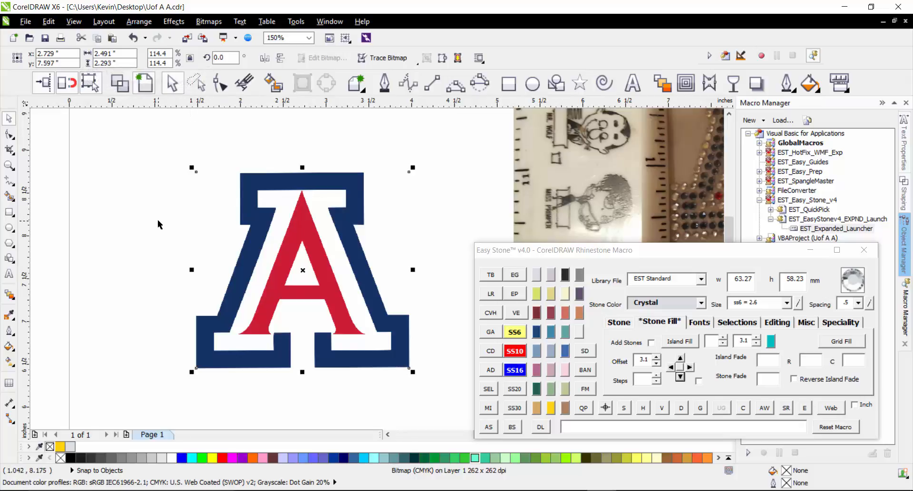
click(123, 181)
scroll(160, 221, down, 2)
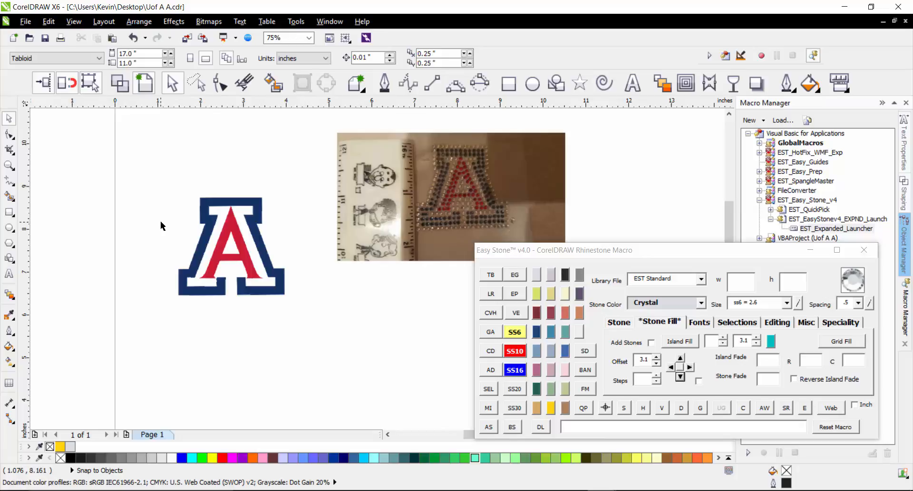
scroll(161, 220, up, 2)
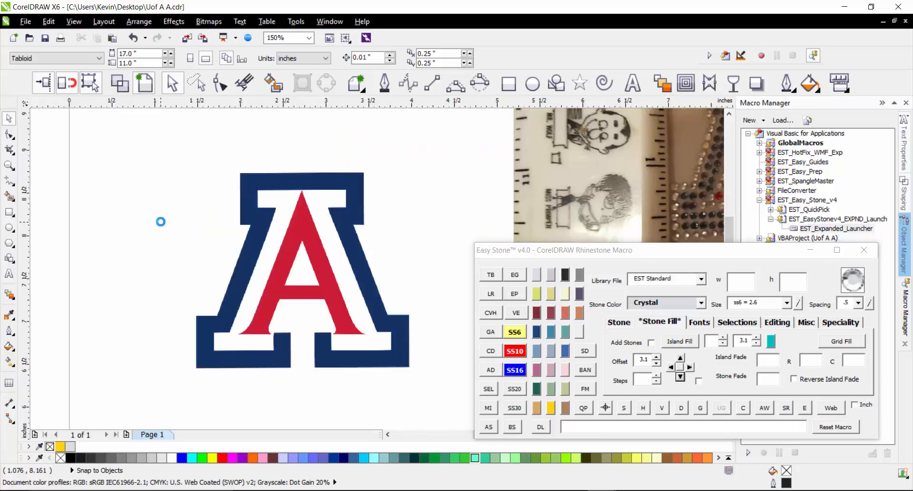
scroll(179, 324, down, 2)
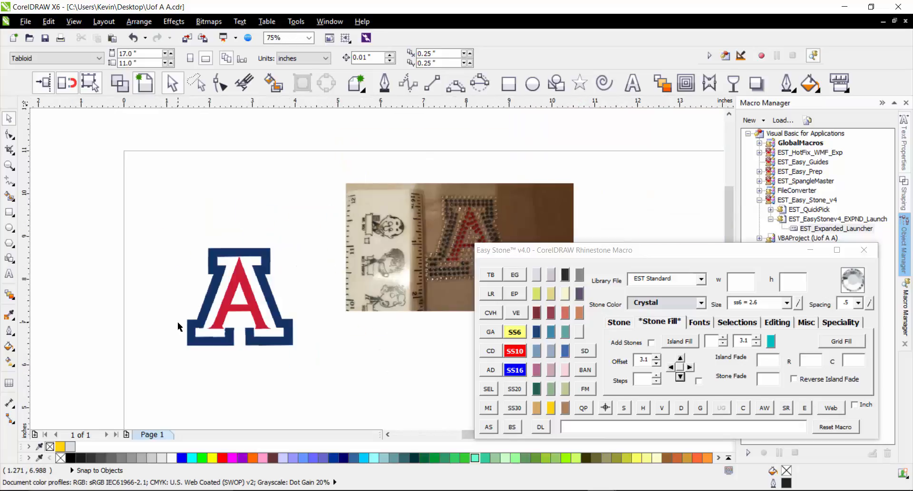
scroll(223, 319, up, 2)
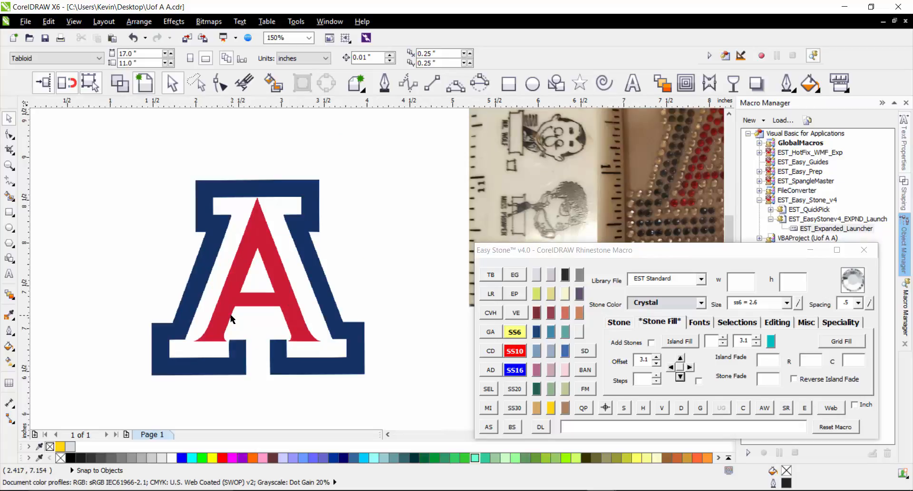
scroll(231, 319, down, 2)
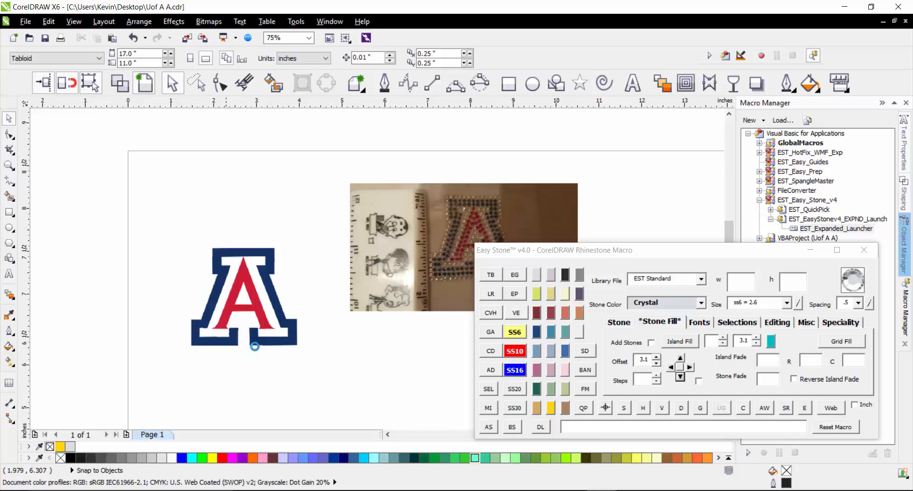
scroll(226, 350, up, 1)
- Lock the logo bitmap in place, bring up the macro's speciality functions, and deselect the bitmap
click(237, 209)
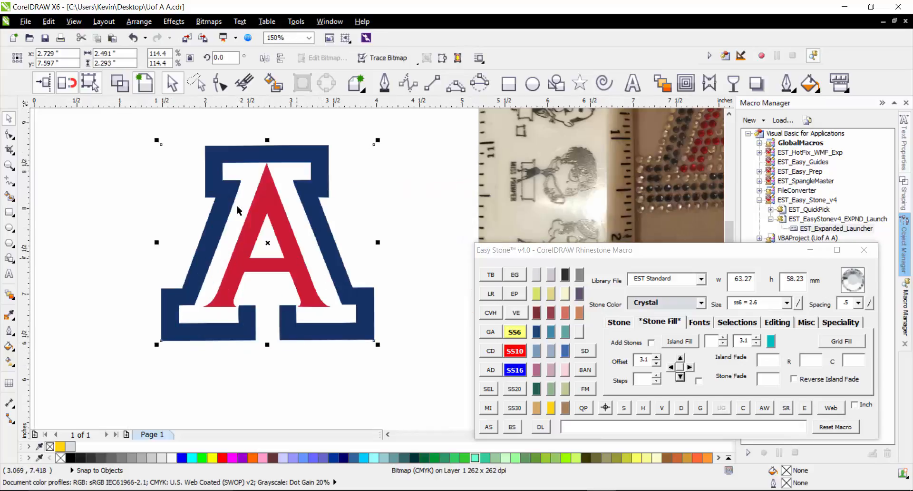
click(382, 260)
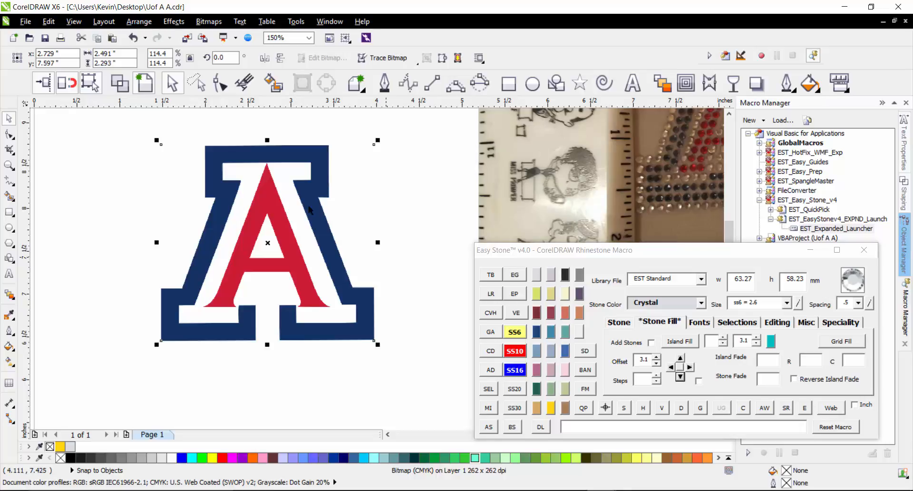
click(298, 267)
right_click(300, 268)
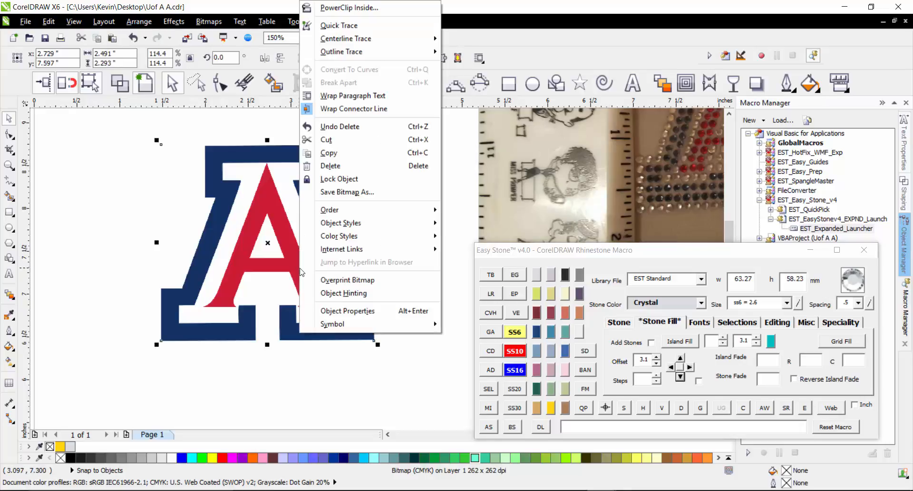
click(339, 179)
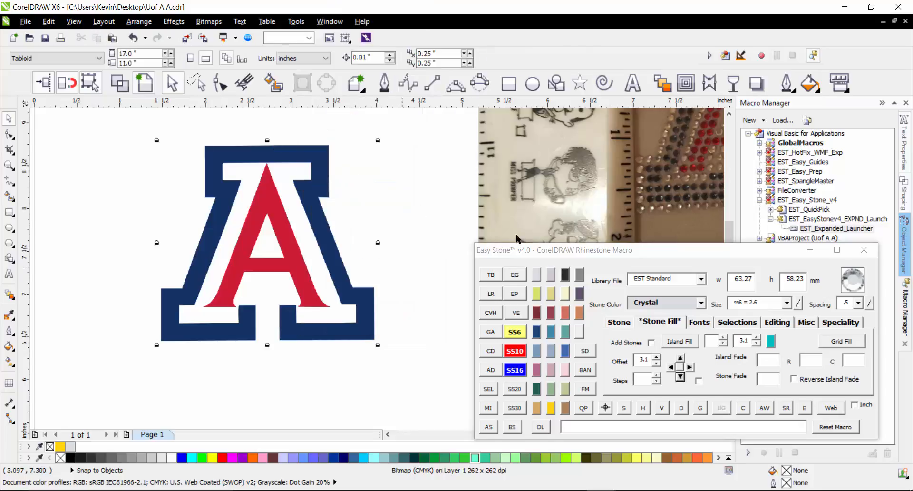
click(844, 322)
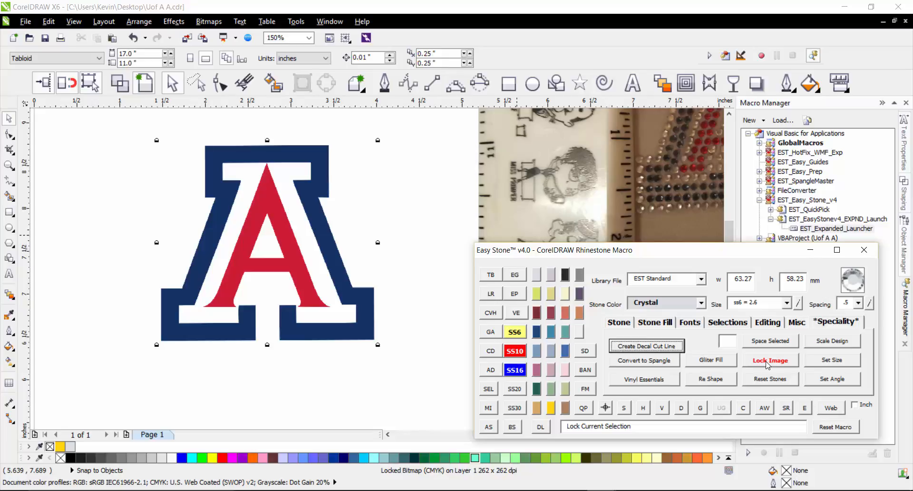
click(307, 387)
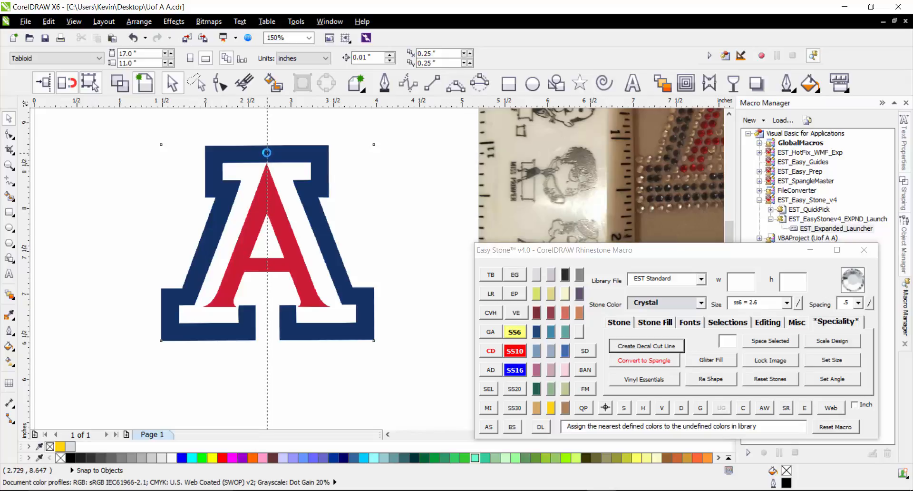
- Place a vertical guideline through the logo's centre at x 2.722 inches and drop one ss6 Crystal stone on the right foot
drag(267, 154, 267, 154)
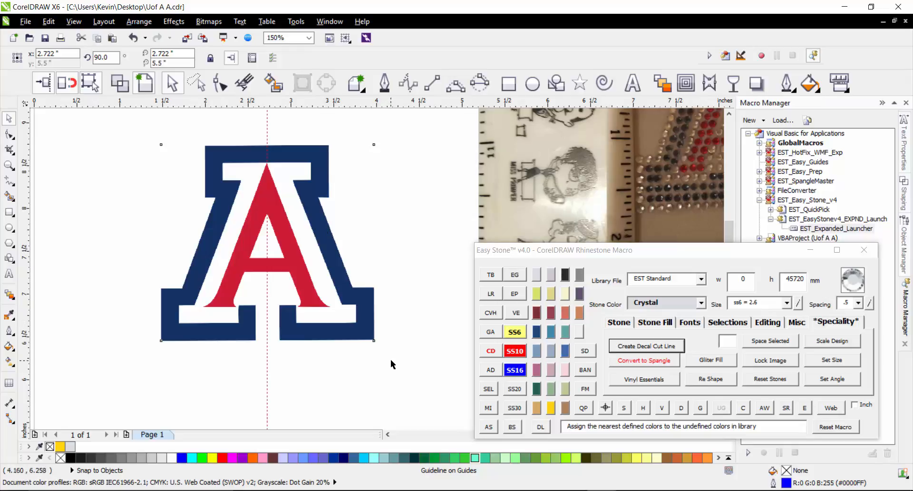
click(488, 427)
right_click(286, 324)
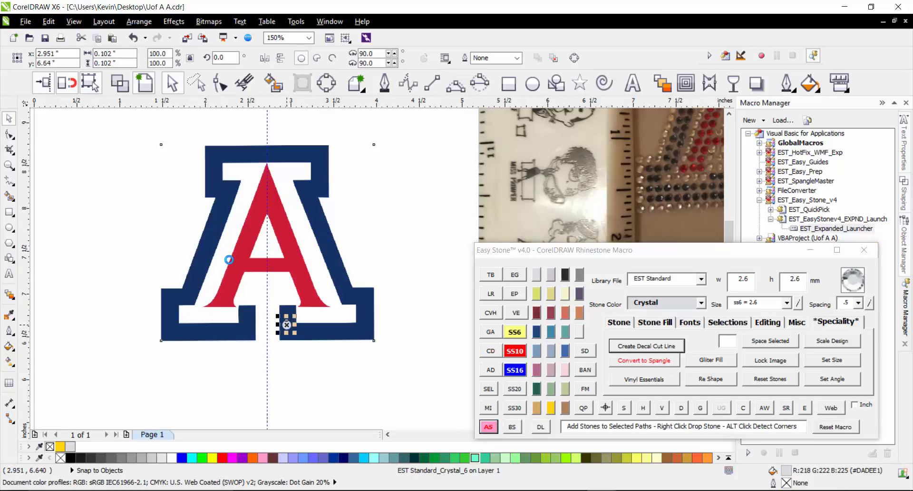
- Try placing the stone on the centre guideline between the feet, and undo the accidental guideline move
scroll(267, 344, up, 4)
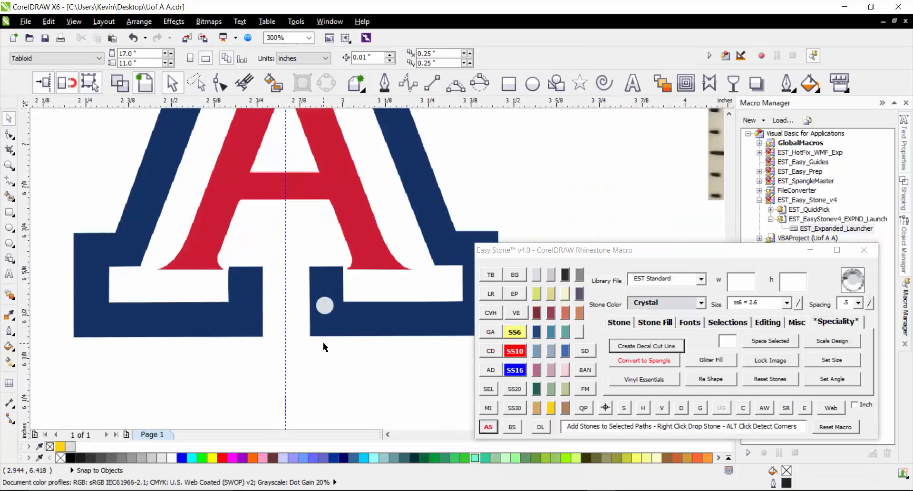
click(326, 266)
drag(327, 266, 292, 290)
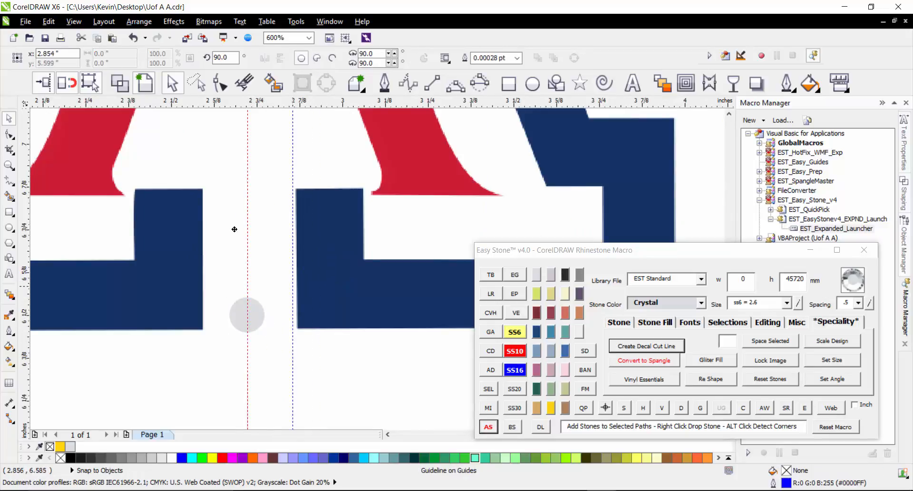
key(ctrl+z)
- Enable snapping to guidelines and snap the stone's centre to the vertical guideline between the feet, at y 6.488 inches
drag(259, 317, 267, 300)
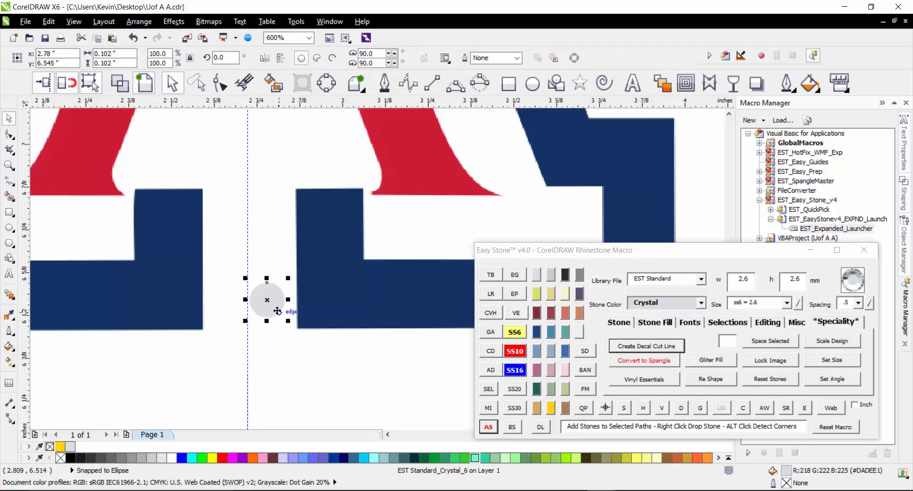
drag(267, 301, 272, 221)
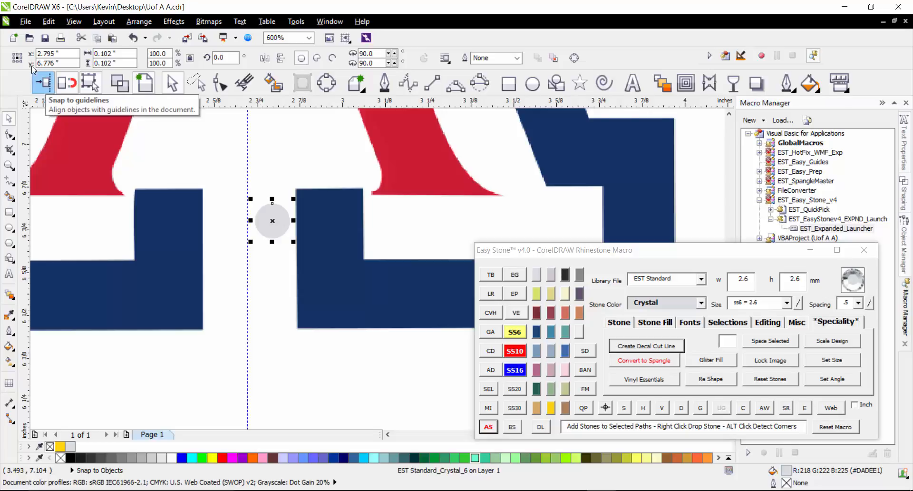
click(44, 83)
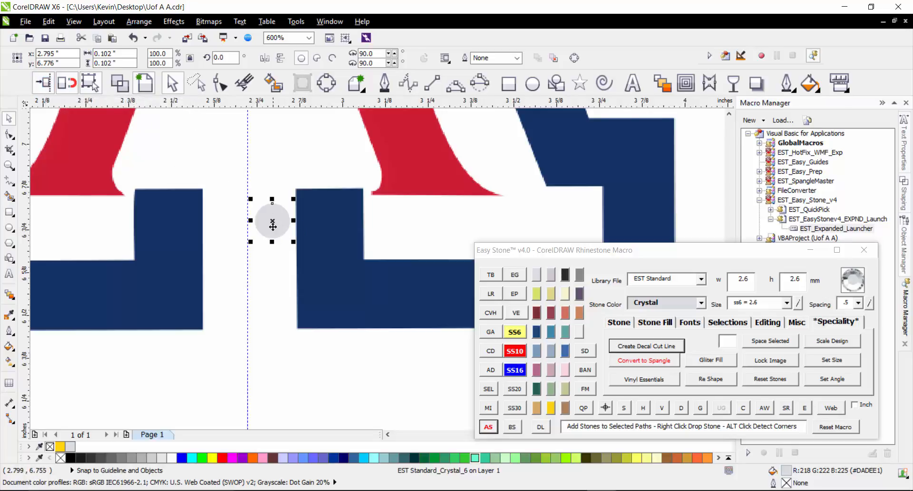
mouse_move(273, 221)
mouse_down()
mouse_move(270, 288)
mouse_move(248, 285)
mouse_move(258, 317)
mouse_move(257, 171)
mouse_move(257, 309)
mouse_move(258, 266)
mouse_move(373, 212)
mouse_move(372, 178)
mouse_move(316, 179)
mouse_move(267, 276)
mouse_move(261, 320)
mouse_move(272, 313)
mouse_up()
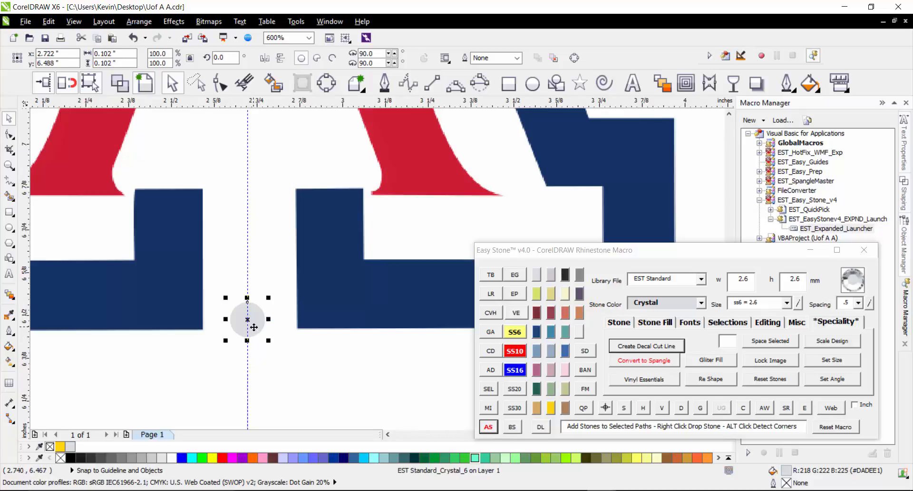
- Duplicate the stone repeatedly upward along the guideline at a 3.1 mm offset until the column extends well above the letter
scroll(271, 353, down, 2)
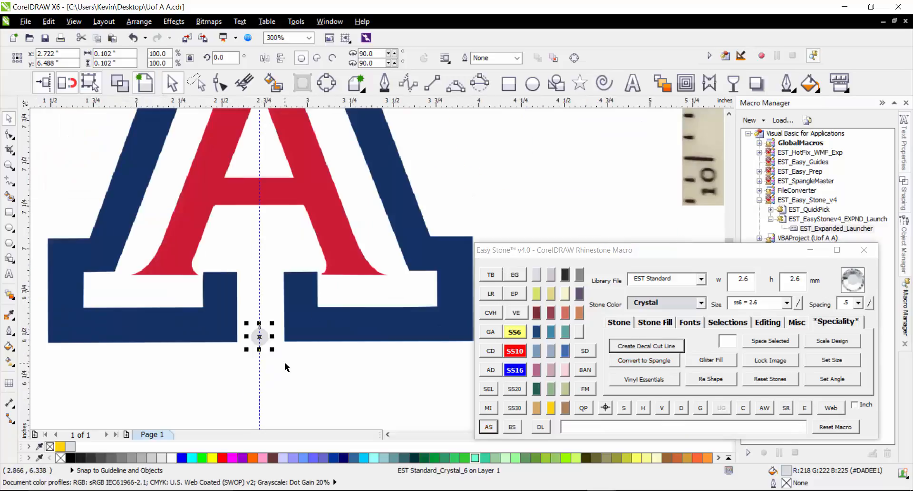
scroll(284, 363, down, 2)
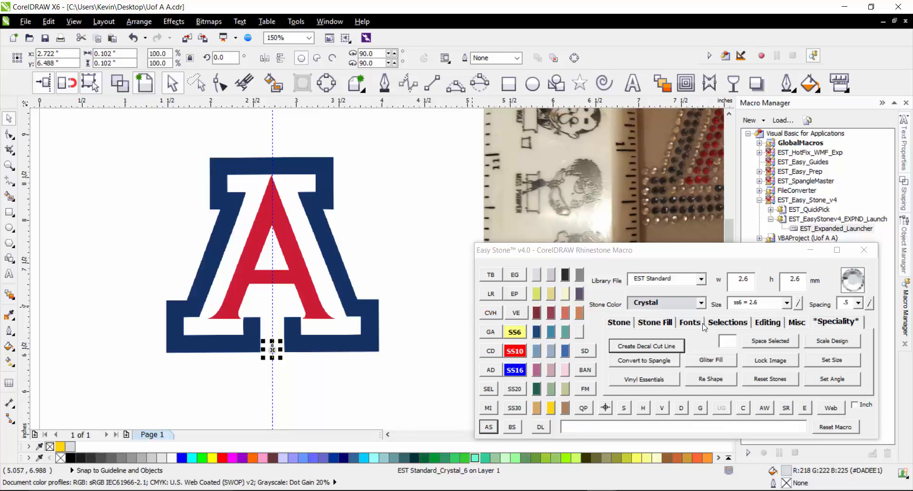
click(657, 323)
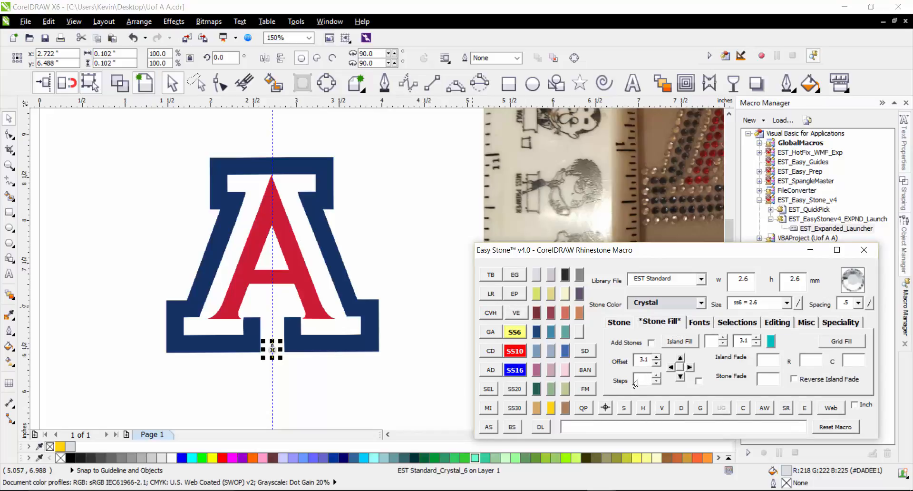
click(680, 357)
click(423, 234)
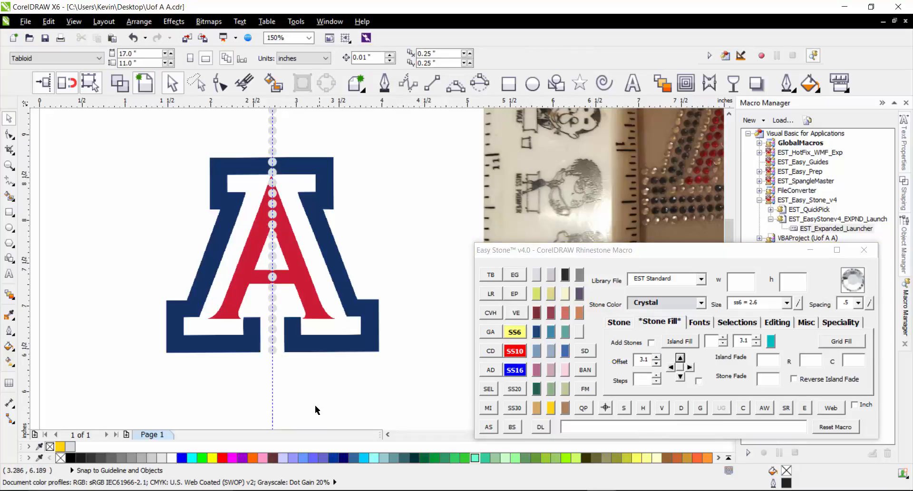
- Delete the twelve surplus stones above the letter's top edge, leaving the centre column within the logo's height
scroll(315, 404, down, 1)
scroll(298, 230, up, 1)
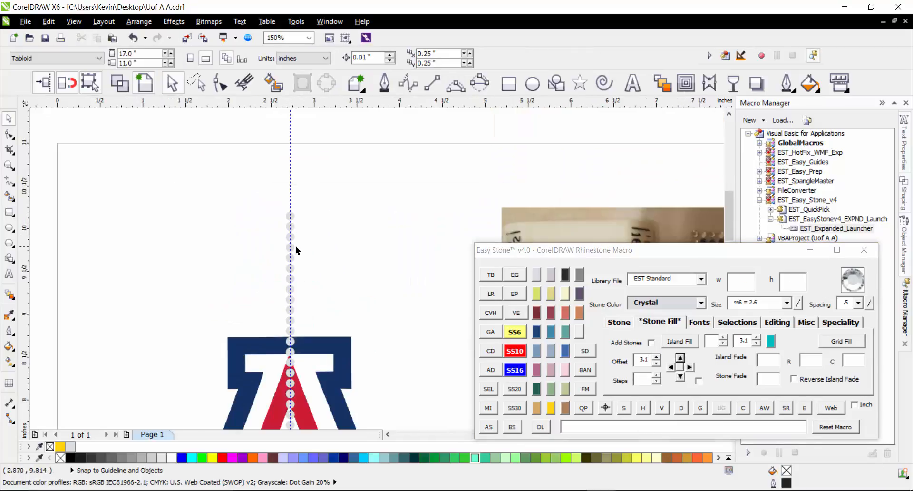
drag(245, 198, 339, 344)
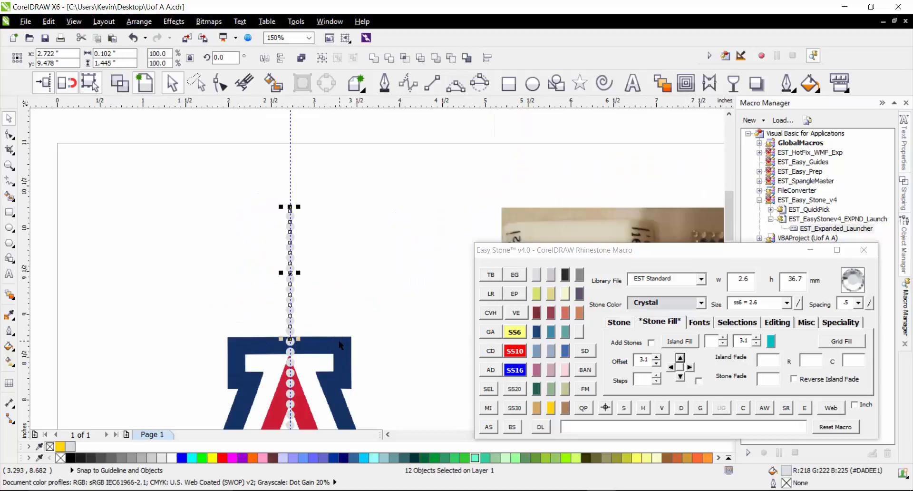
key(Escape)
scroll(320, 374, up, 2)
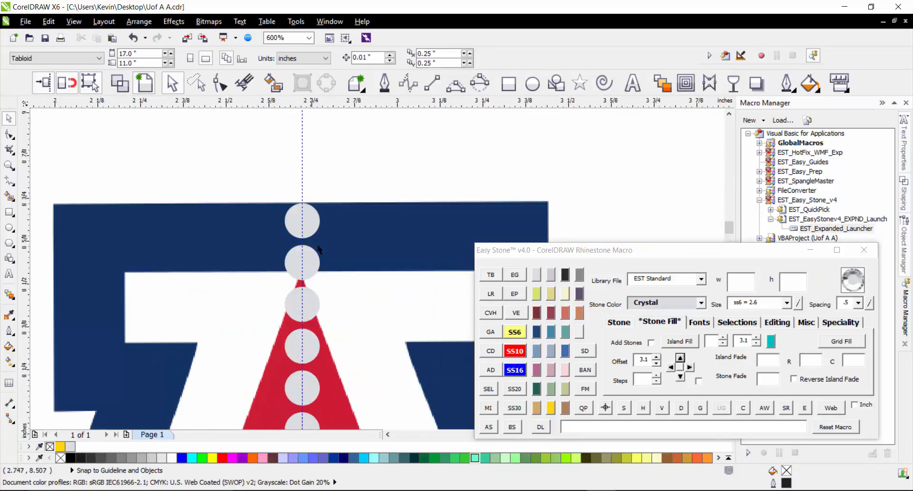
scroll(300, 170, down, 2)
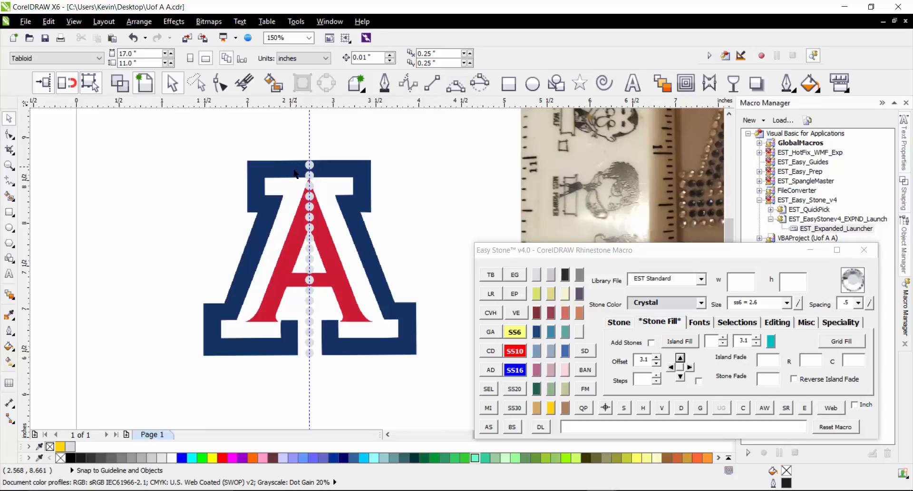
scroll(268, 163, up, 1)
scroll(268, 162, down, 1)
scroll(271, 380, up, 1)
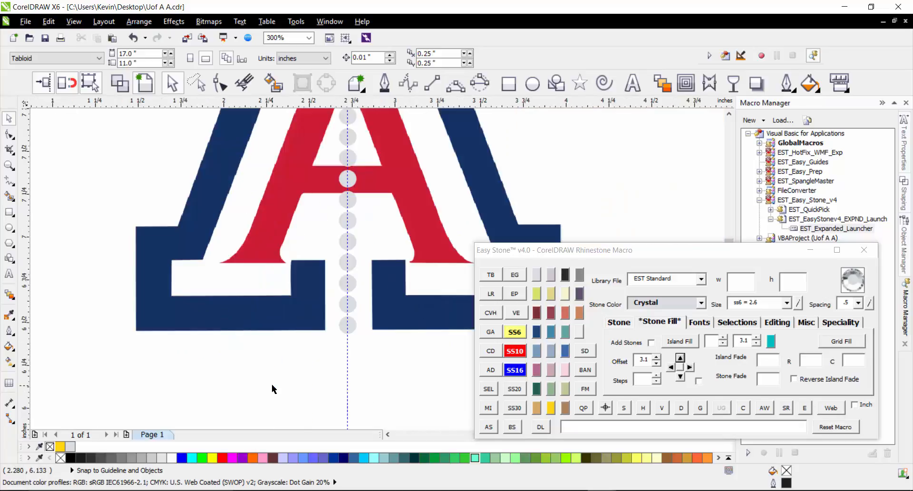
- Duplicate the centre column's four lowest stones leftward across the left foot in 15 steps at the 3.1 mm offset
drag(281, 370, 397, 249)
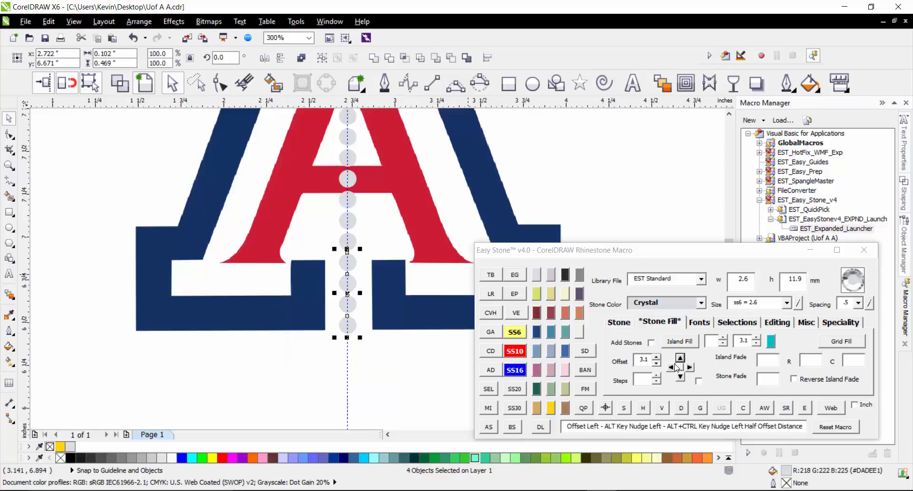
click(634, 381)
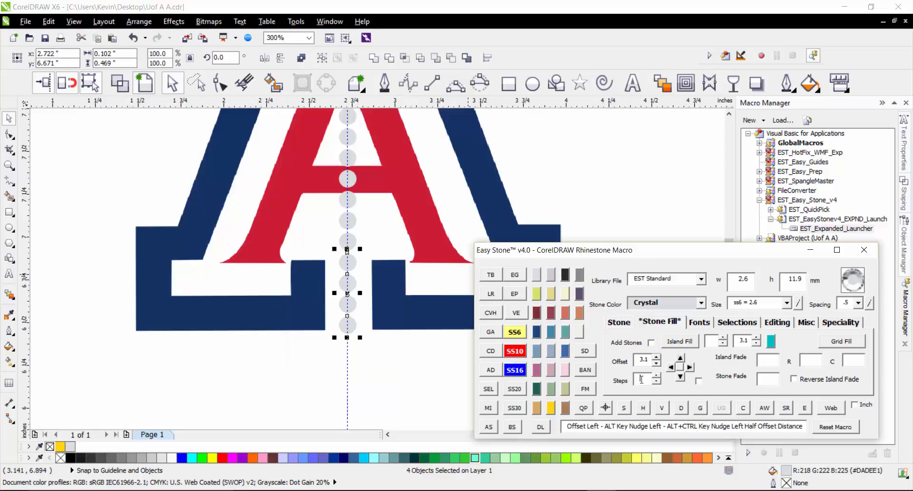
text(5)
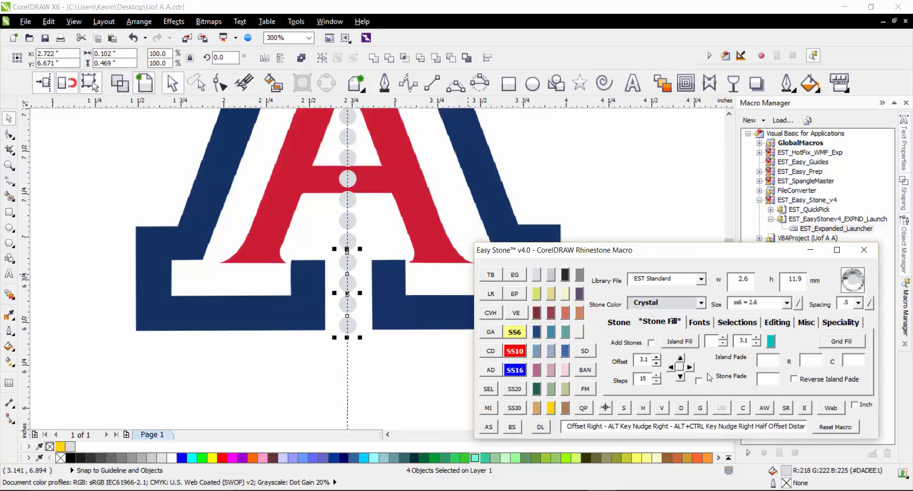
click(670, 366)
click(252, 380)
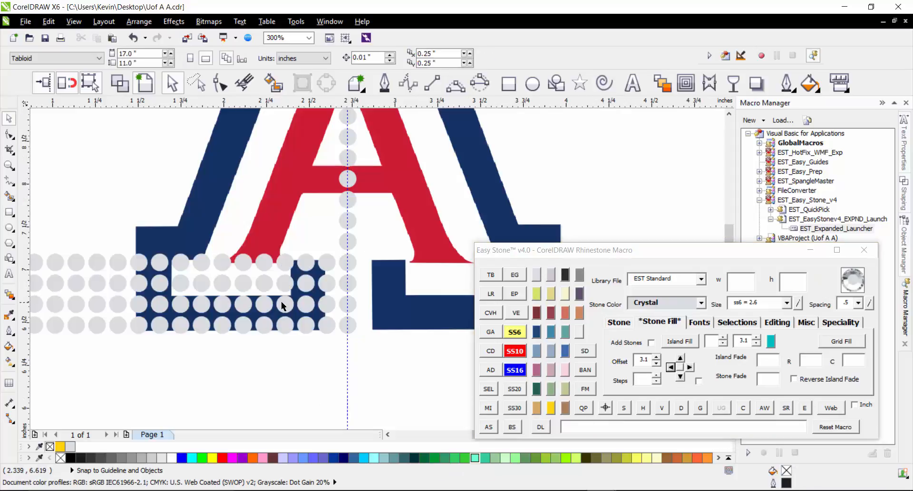
- Delete the surplus stone columns that extend beyond the left foot's outer edge
scroll(281, 301, down, 2)
scroll(162, 310, up, 2)
drag(88, 214, 253, 355)
key(Delete)
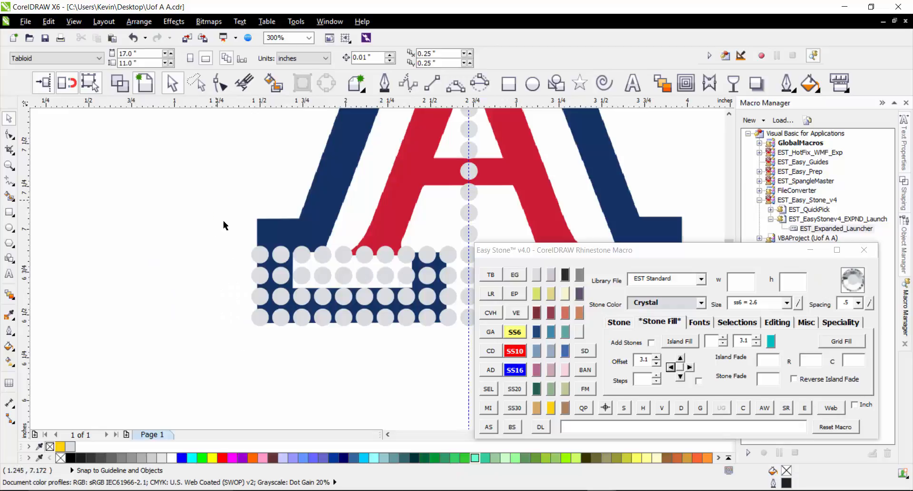
- Recolour the left foot's two outermost stone columns, its bottom row and the two upper stones on its inner block Cobalt Blue
drag(219, 199, 292, 348)
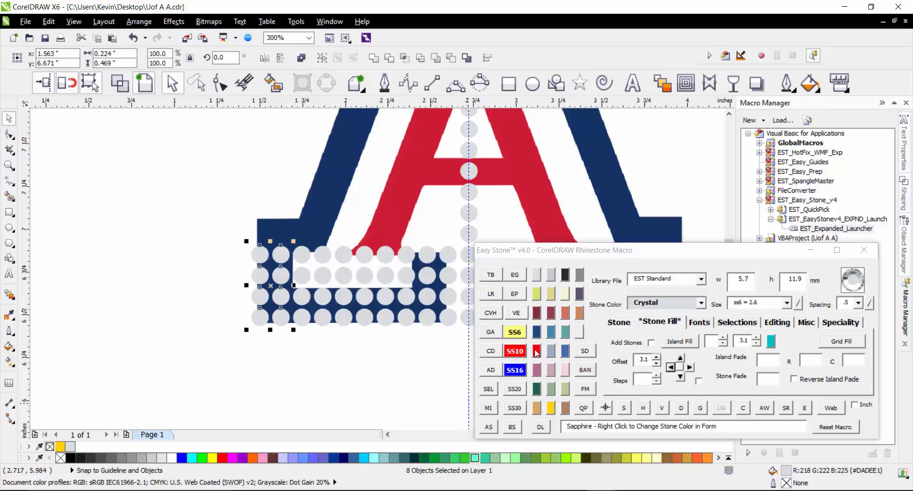
click(536, 332)
click(286, 357)
drag(251, 348, 459, 300)
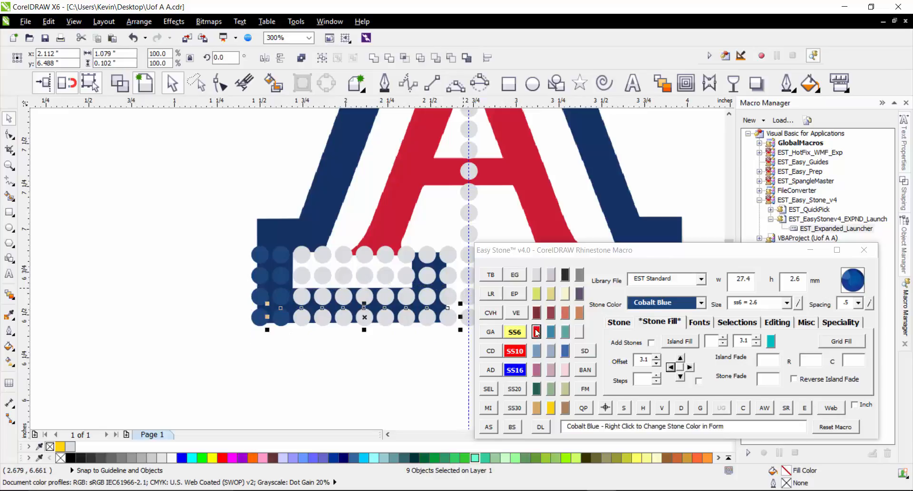
click(537, 331)
click(358, 186)
drag(415, 237, 455, 299)
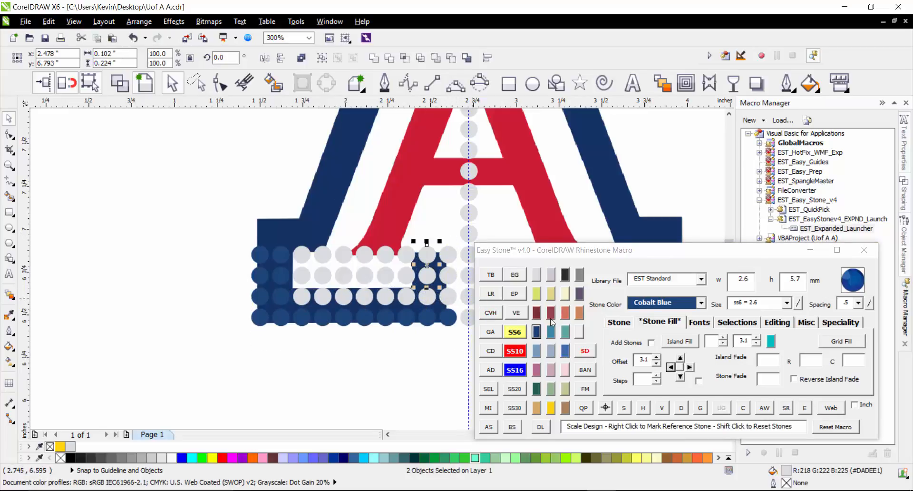
click(536, 331)
click(141, 233)
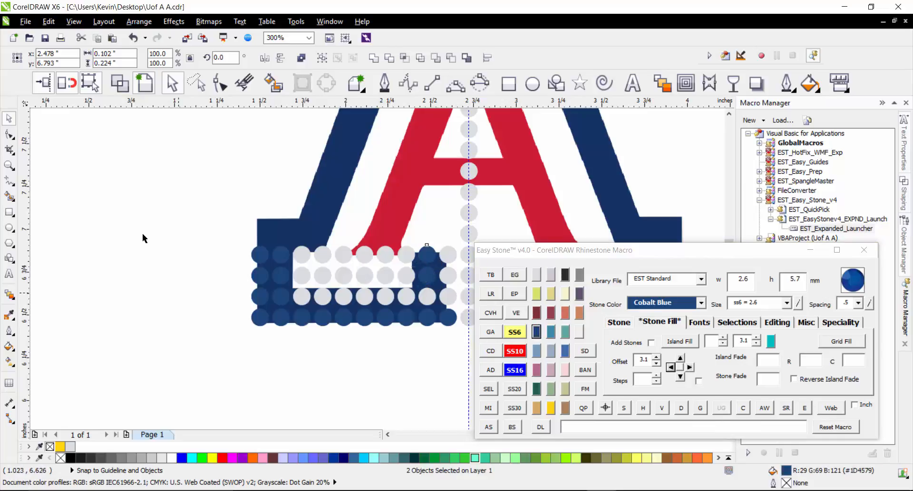
- Recolour the four top-row stones at the base of the red left leg Lt Siam
scroll(417, 233, up, 1)
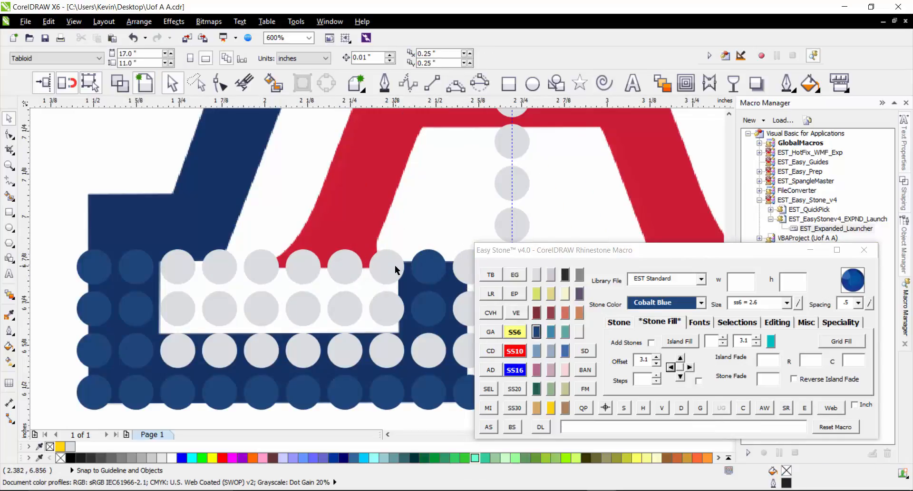
click(264, 265)
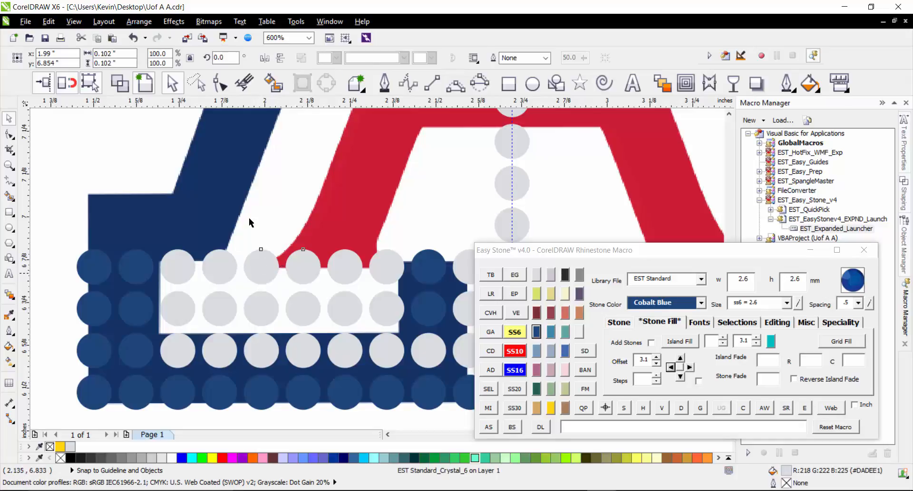
shift+click(303, 266)
shift+click(353, 266)
shift+click(390, 270)
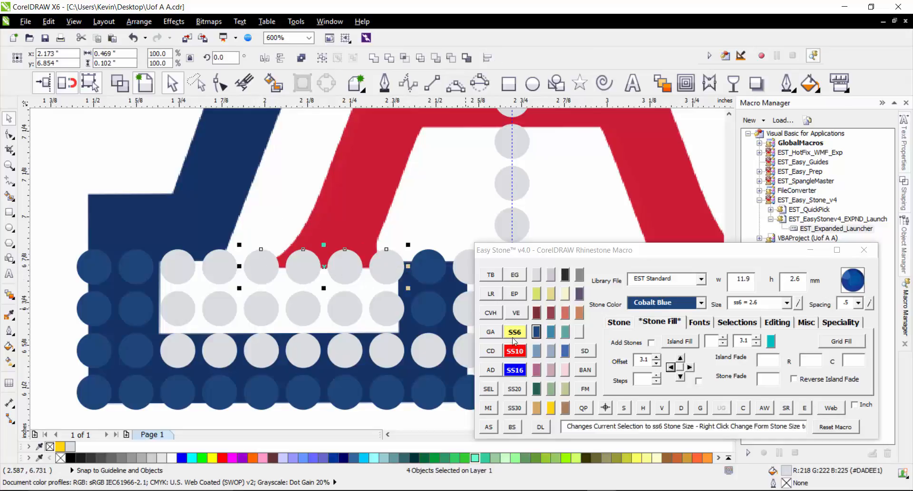
click(550, 313)
click(63, 203)
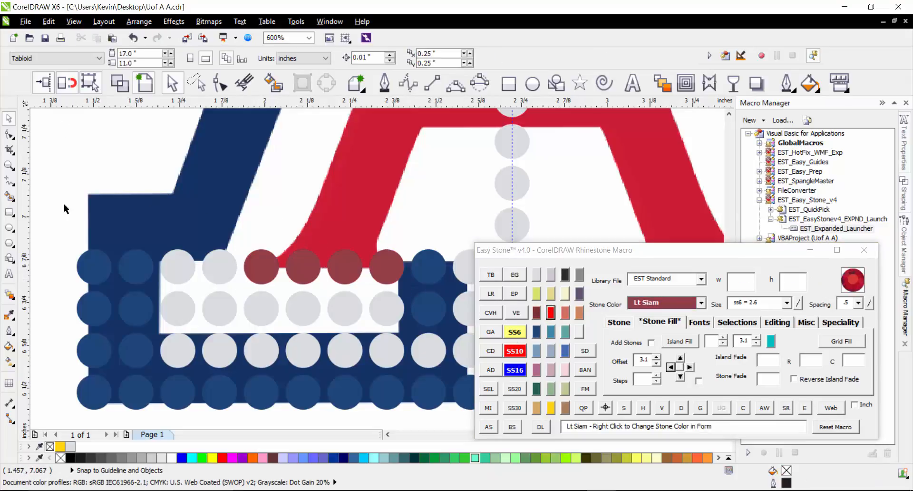
- Duplicate the four outermost stones of the left foot's top row upward twice at the 3.1 mm offset
drag(59, 221, 170, 293)
drag(139, 236, 175, 297)
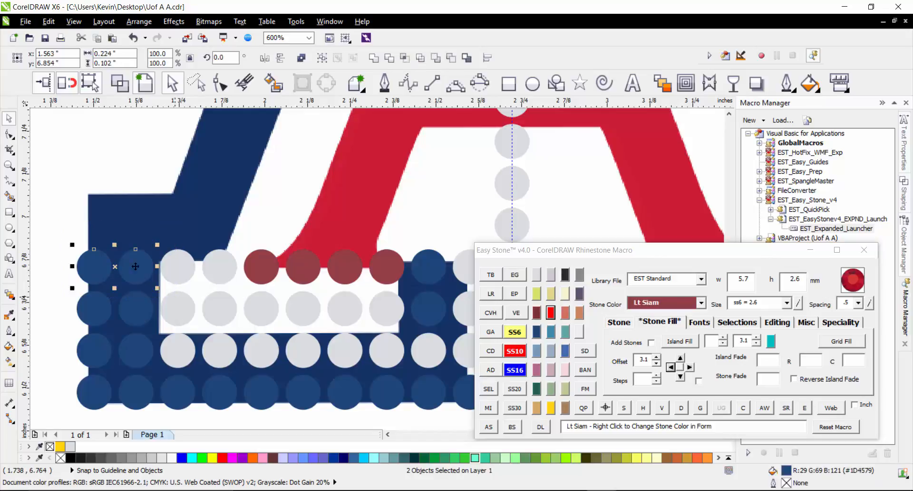
drag(66, 217, 247, 290)
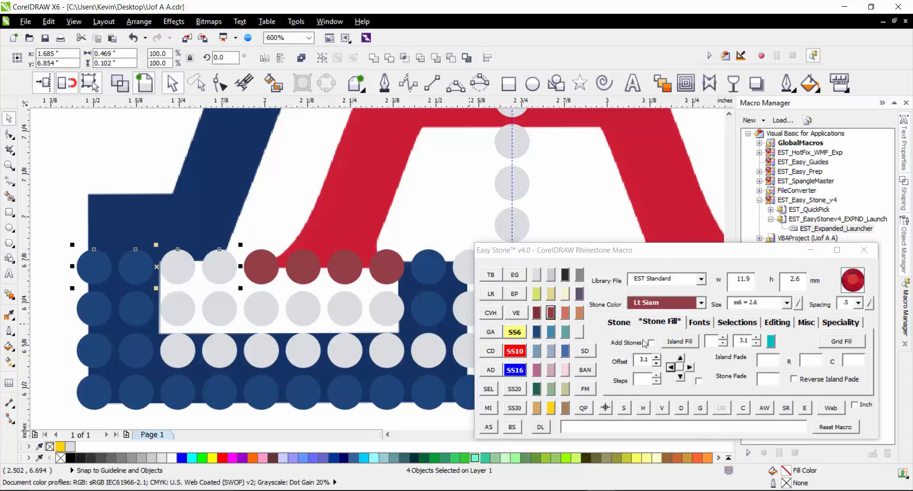
click(679, 357)
click(679, 357)
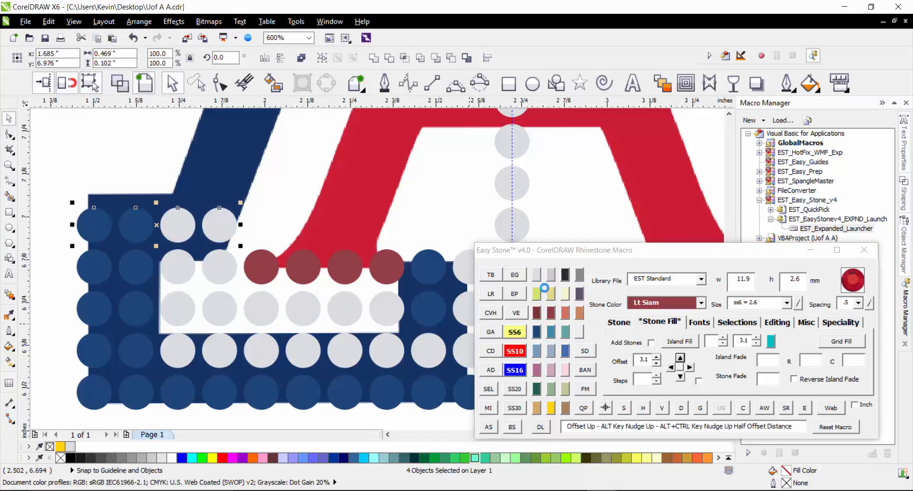
click(31, 171)
- Examine the new stone rows against the foot's top edge and compare the layout with the photo of the finished rhinestone letter
scroll(317, 251, down, 1)
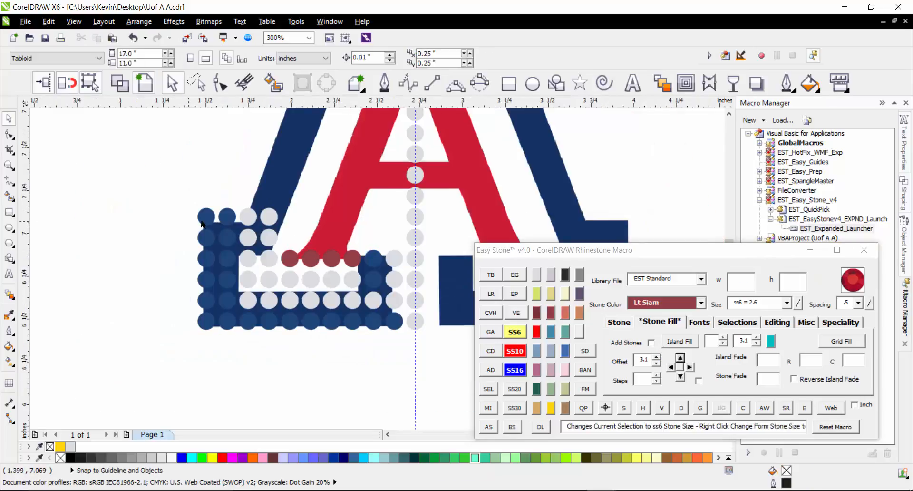
scroll(207, 218, up, 1)
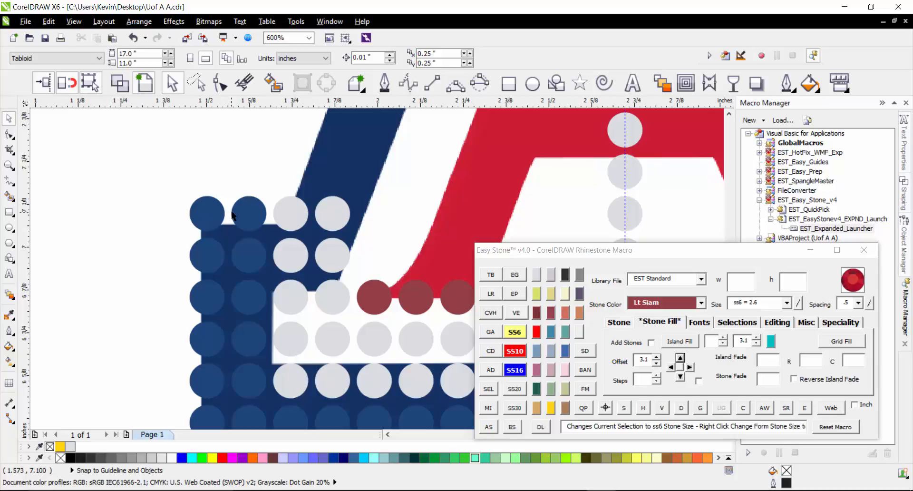
scroll(226, 218, down, 1)
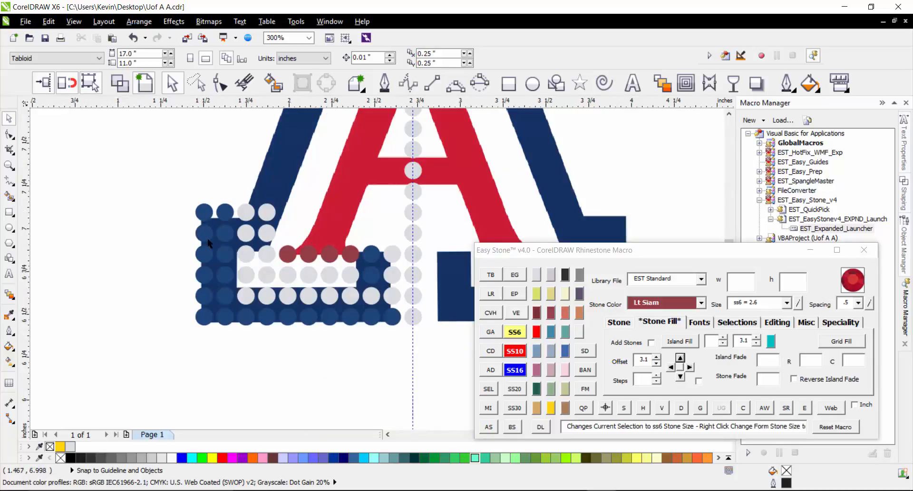
scroll(231, 240, up, 1)
scroll(231, 240, down, 1)
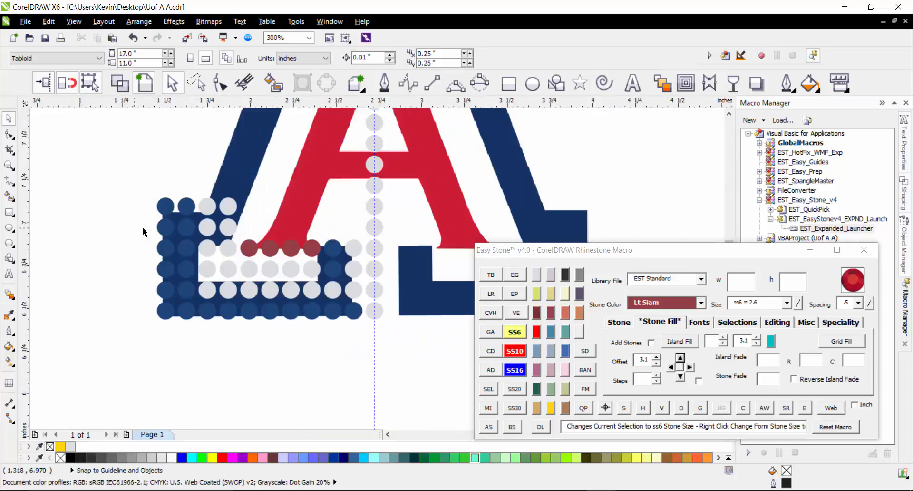
scroll(142, 232, down, 2)
scroll(414, 178, up, 2)
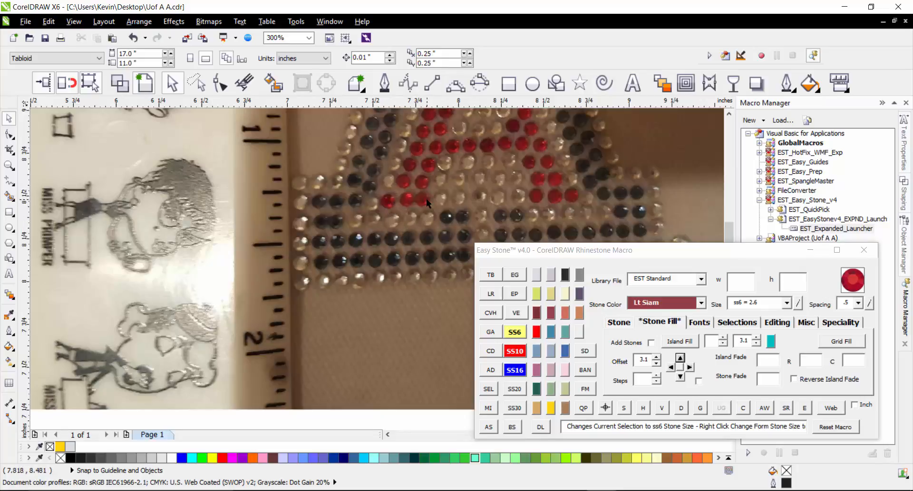
scroll(428, 203, down, 2)
scroll(446, 252, up, 2)
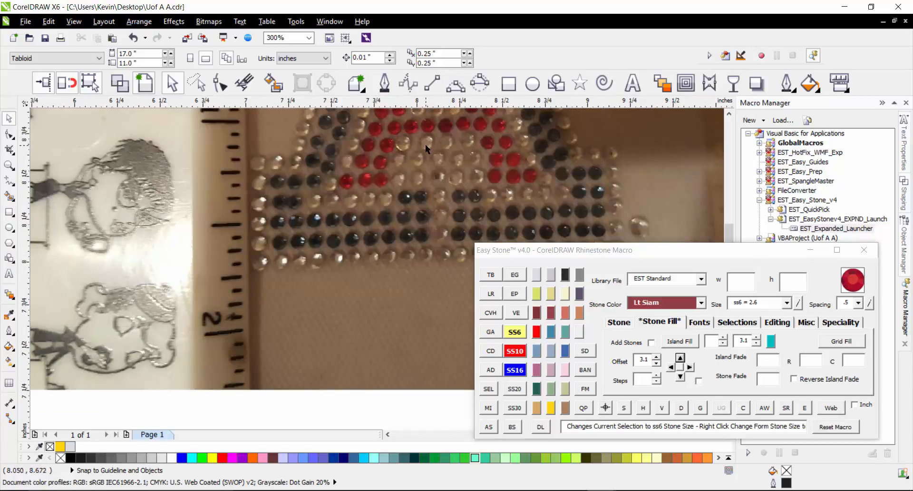
scroll(192, 226, down, 2)
scroll(327, 186, up, 3)
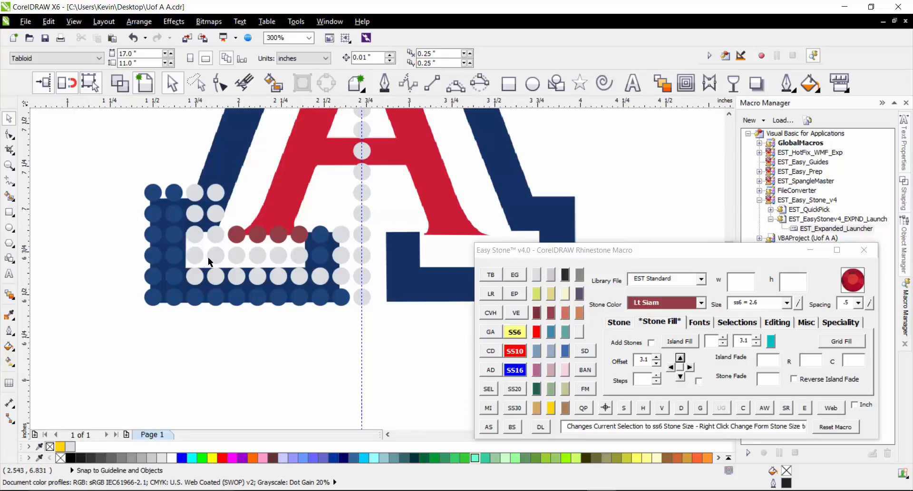
- Recolour the second-lowest stone row of the left foot and the eight stones in its two uppermost rows Cobalt Blue
drag(102, 264, 338, 291)
click(536, 331)
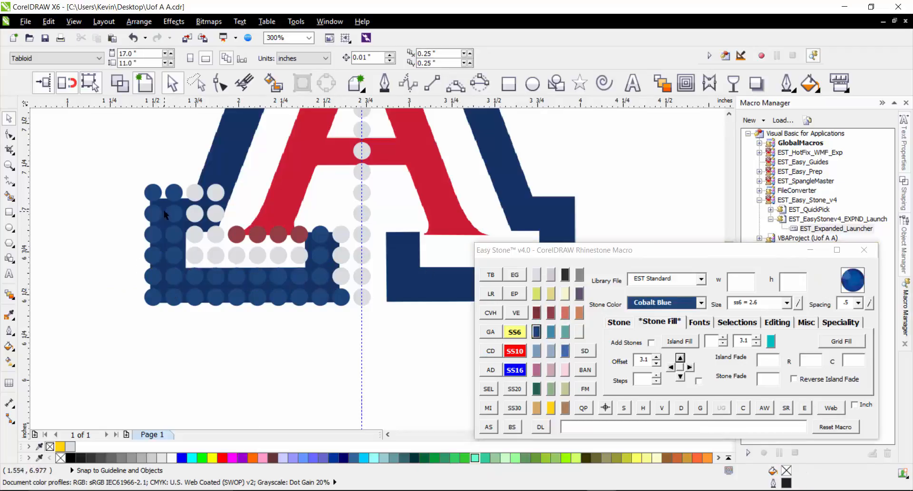
scroll(127, 184, up, 2)
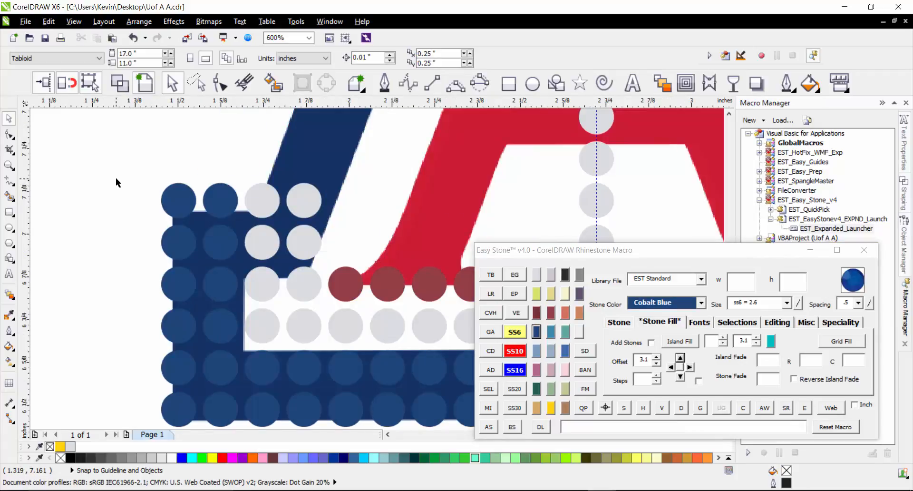
drag(115, 178, 326, 264)
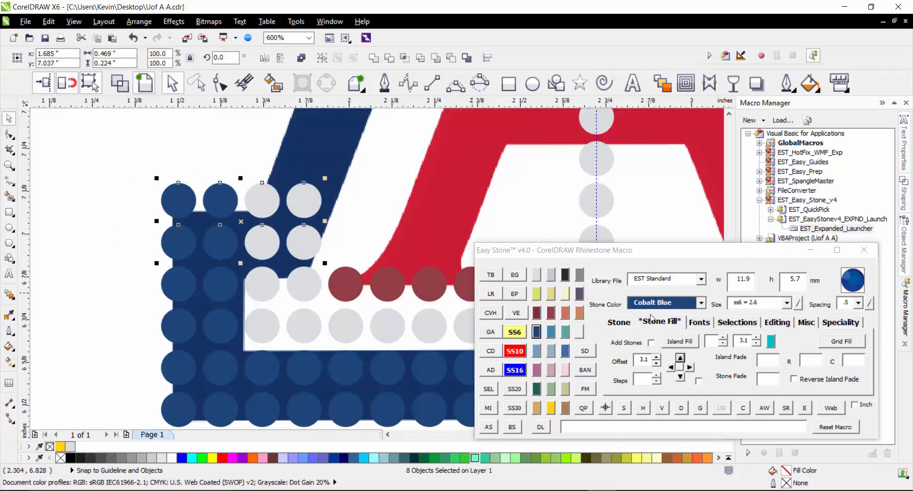
click(536, 331)
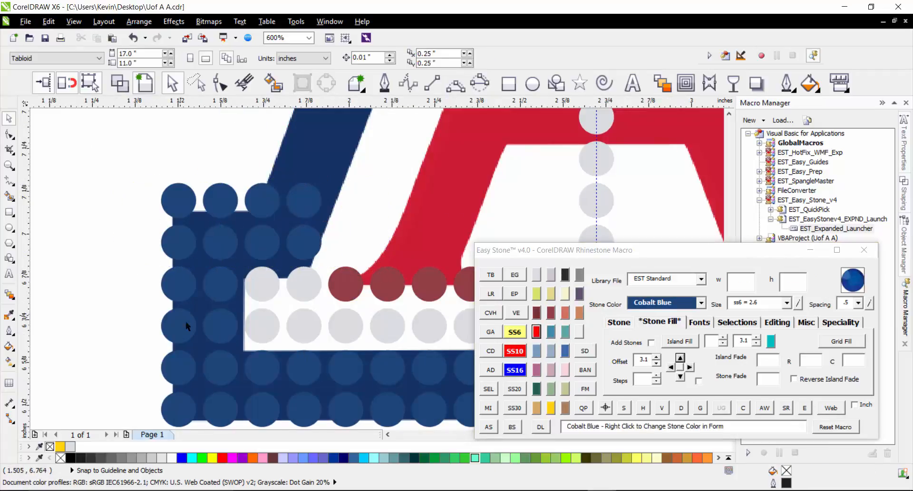
- Duplicate the centre column's two topmost stones leftward along the letter's top bar in 10 steps at the 3.1 mm offset
scroll(233, 326, down, 2)
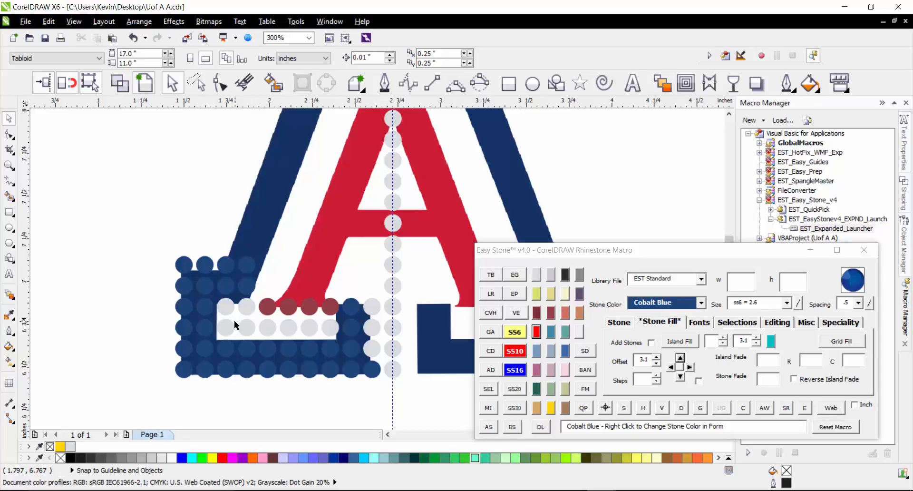
scroll(237, 336, down, 2)
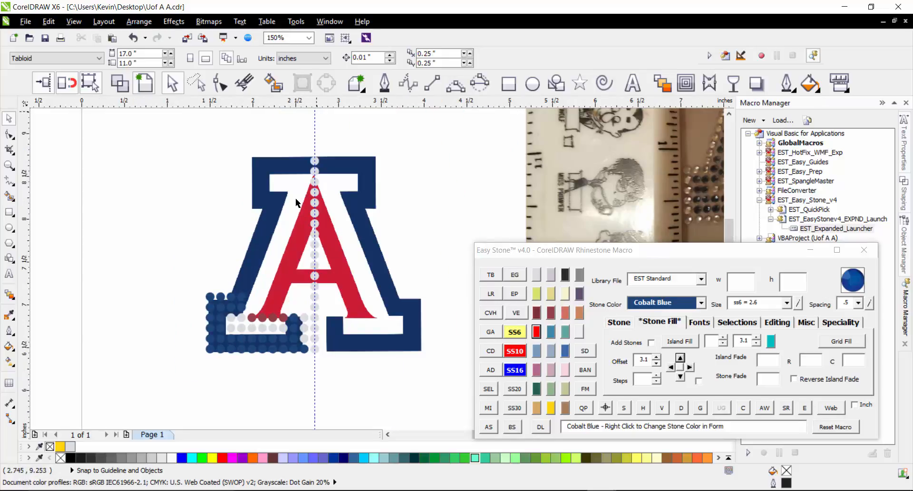
scroll(296, 203, up, 2)
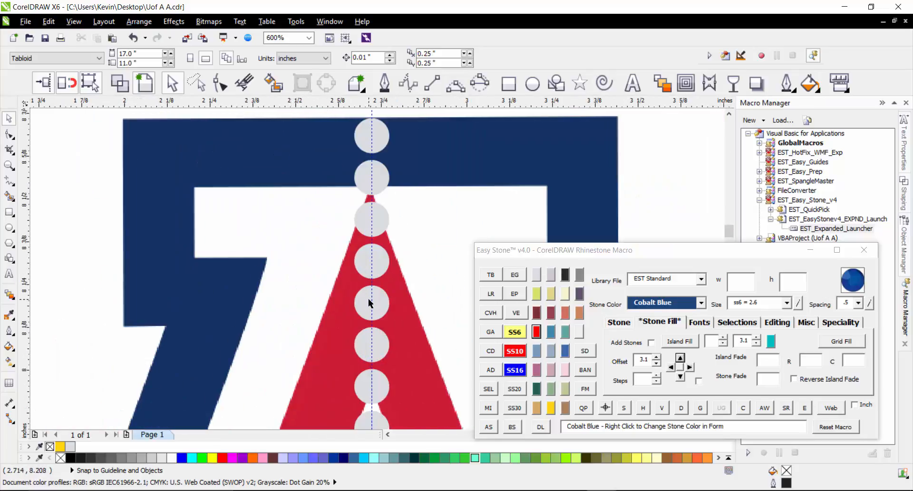
scroll(333, 199, up, 2)
drag(326, 195, 438, 314)
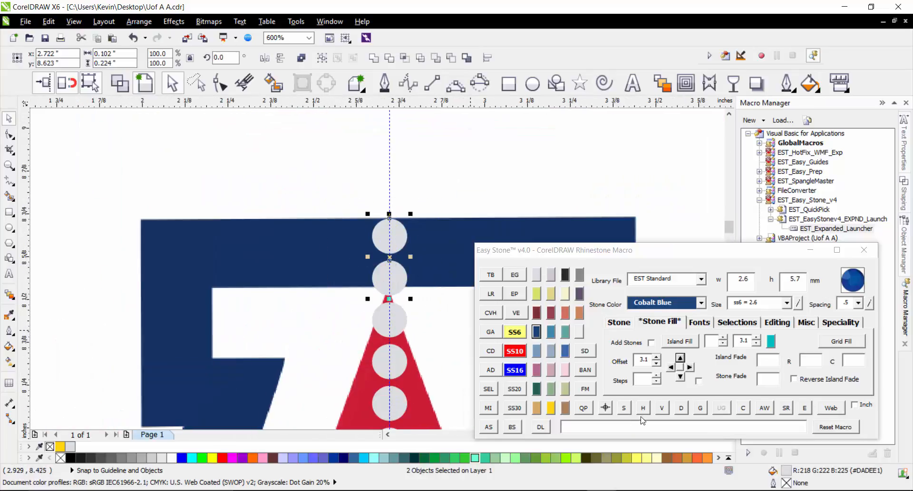
click(646, 378)
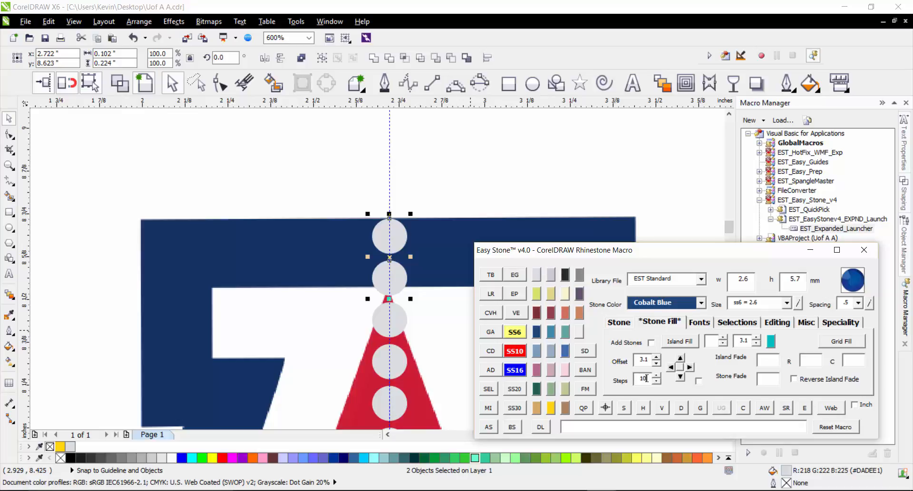
text(10)
click(670, 366)
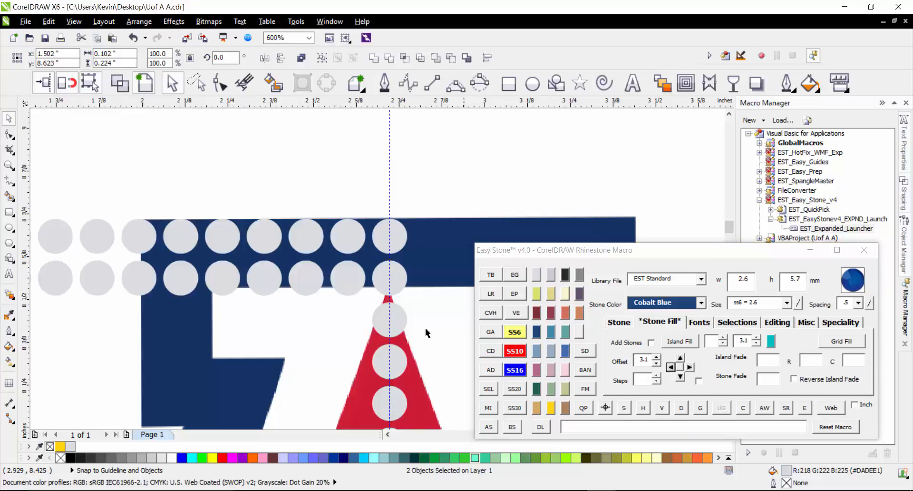
- Delete the surplus stones that extend beyond the left end of the letter's top bar
click(153, 195)
scroll(322, 175, down, 1)
drag(119, 179, 230, 264)
key(Delete)
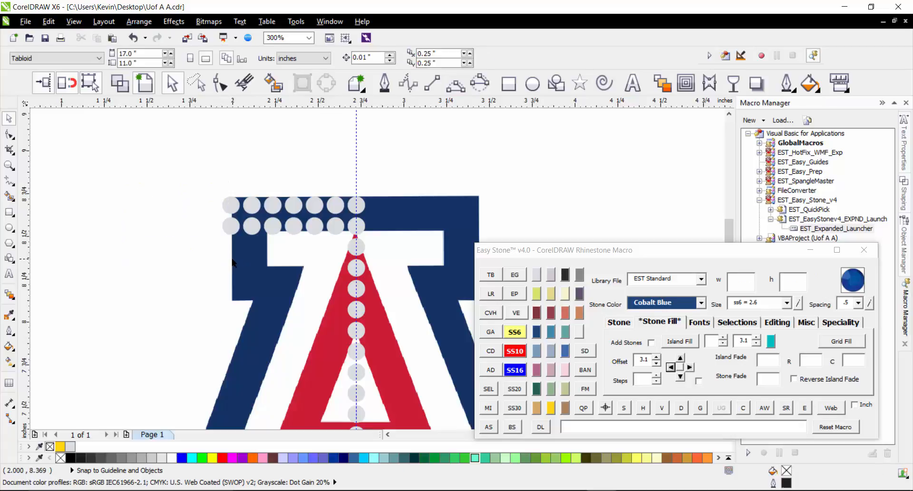
- Duplicate the top bar's two stone rows, without the centre column's stones, downward at the 3.1 mm offset
scroll(258, 227, up, 1)
drag(130, 260, 278, 200)
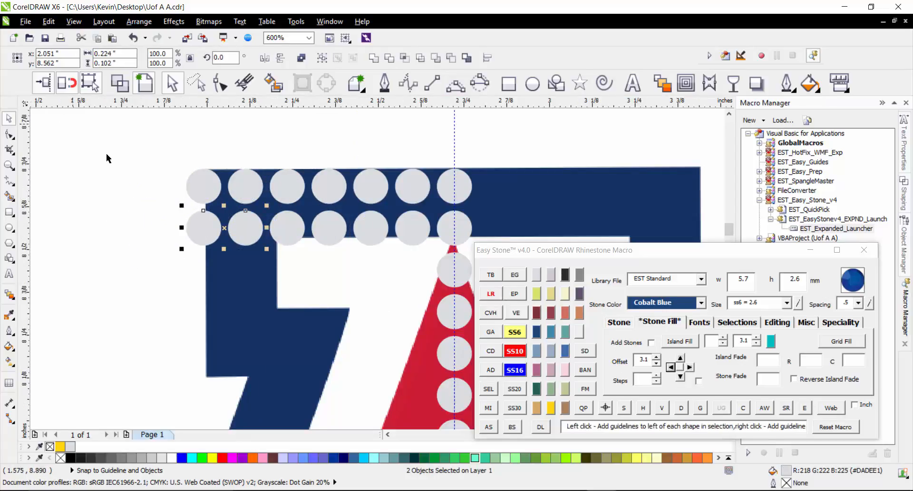
drag(131, 144, 445, 258)
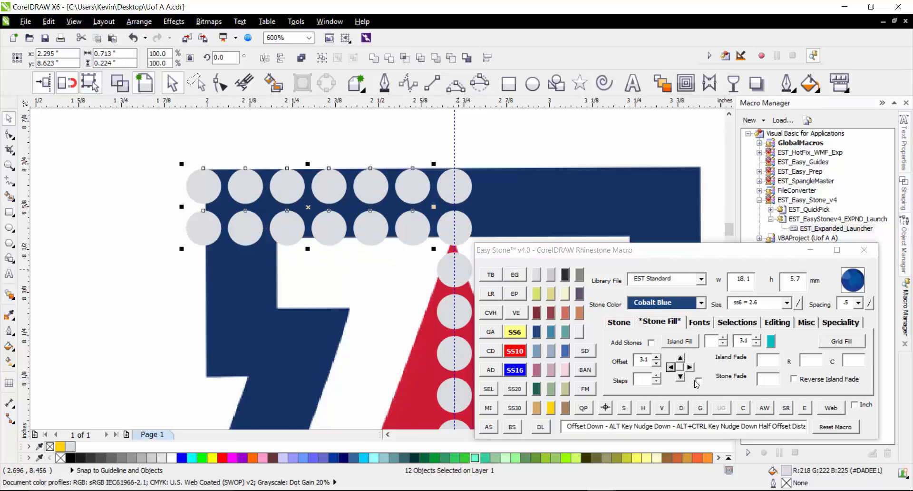
click(680, 376)
click(135, 332)
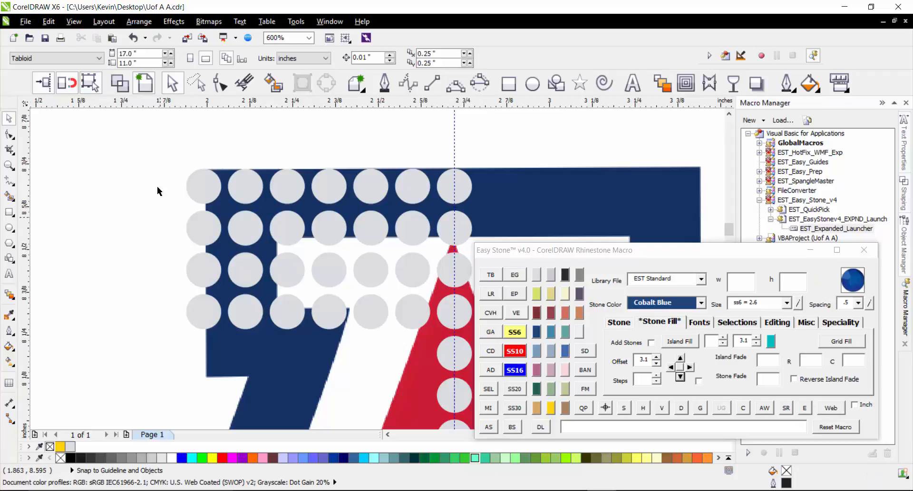
- Recolour the top bar's two rows and the four outermost stones beneath them Cobalt Blue, and duplicate those four stones downward
drag(156, 153, 485, 254)
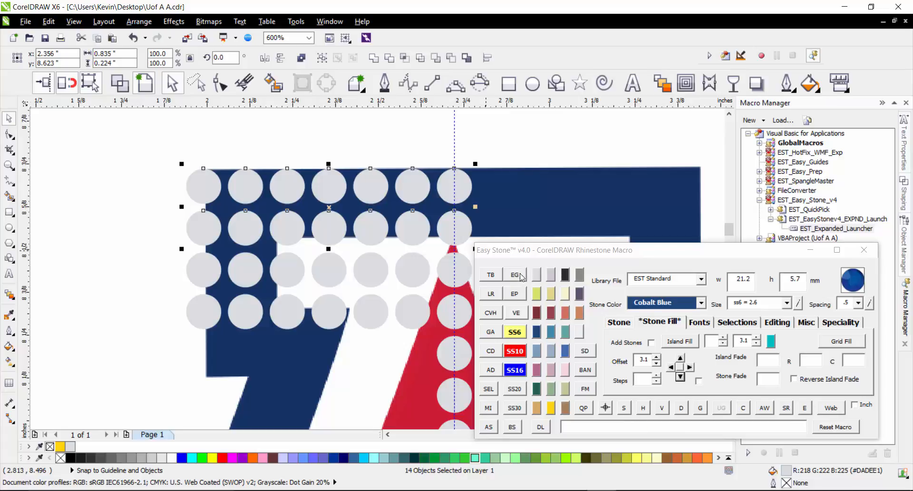
click(536, 331)
drag(167, 368, 269, 251)
click(536, 331)
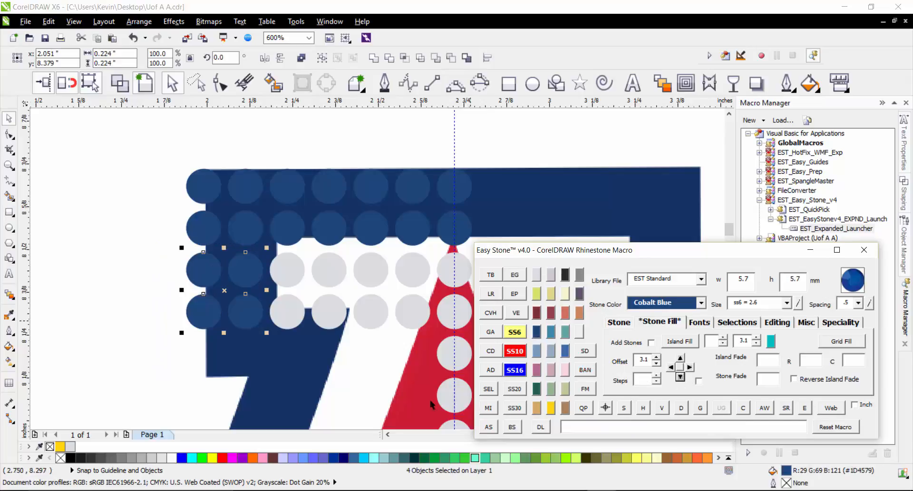
click(51, 238)
- Compare the layout with the photo of the finished letter and recolour the centre stone at the red A's apex Lt Siam
scroll(132, 204, down, 2)
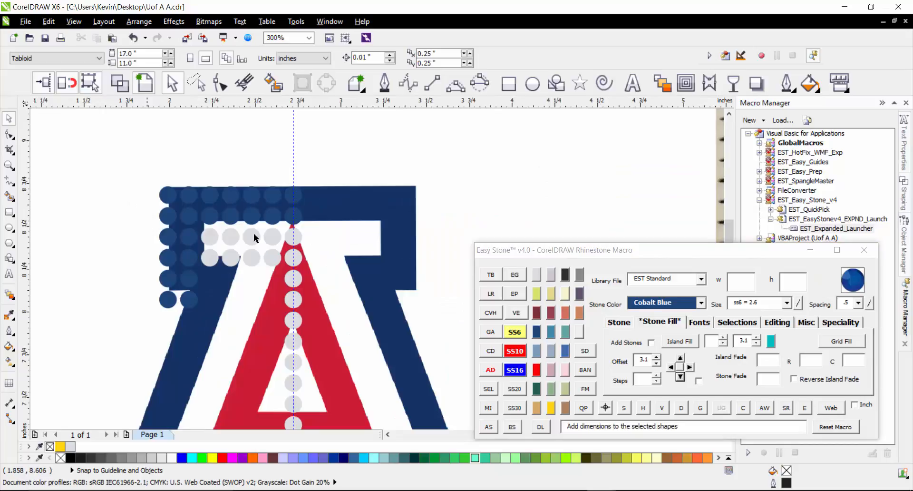
scroll(256, 229, down, 4)
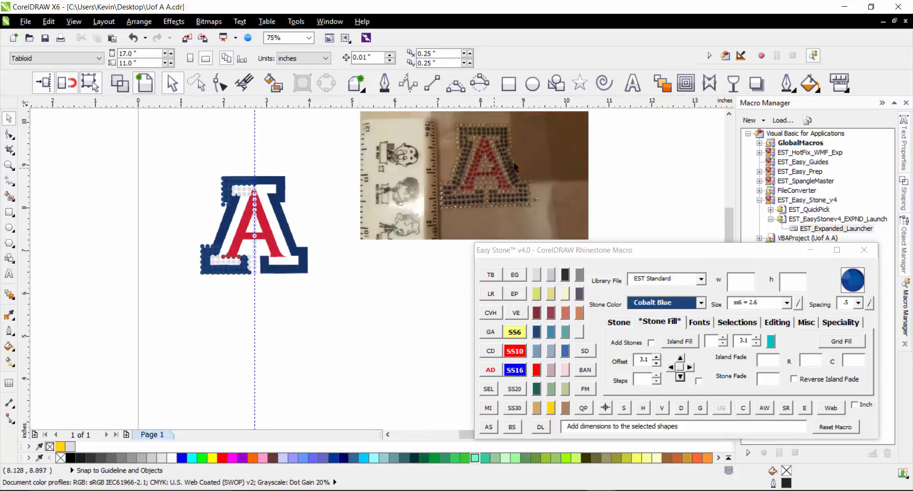
scroll(515, 166, up, 4)
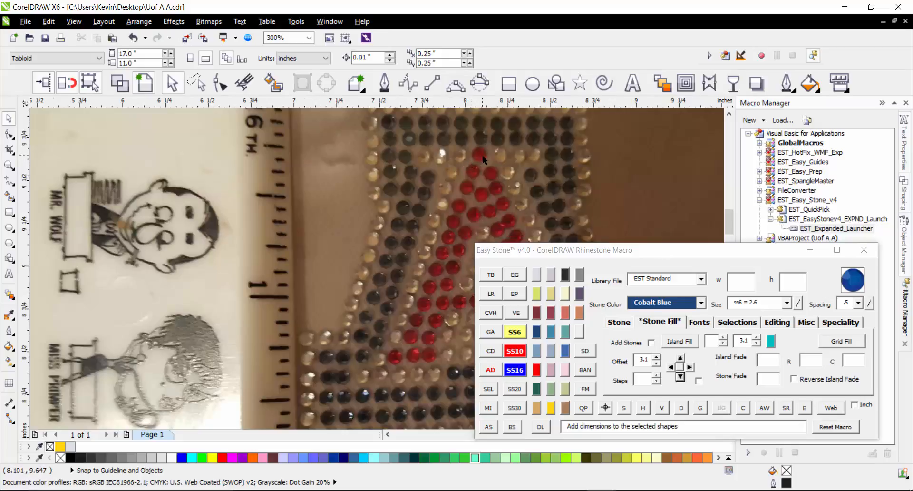
scroll(557, 200, down, 4)
scroll(295, 237, up, 5)
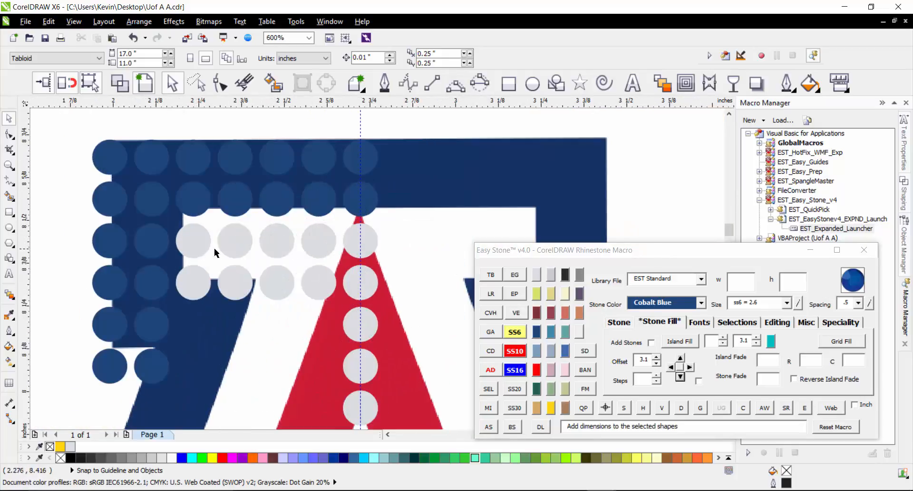
click(360, 240)
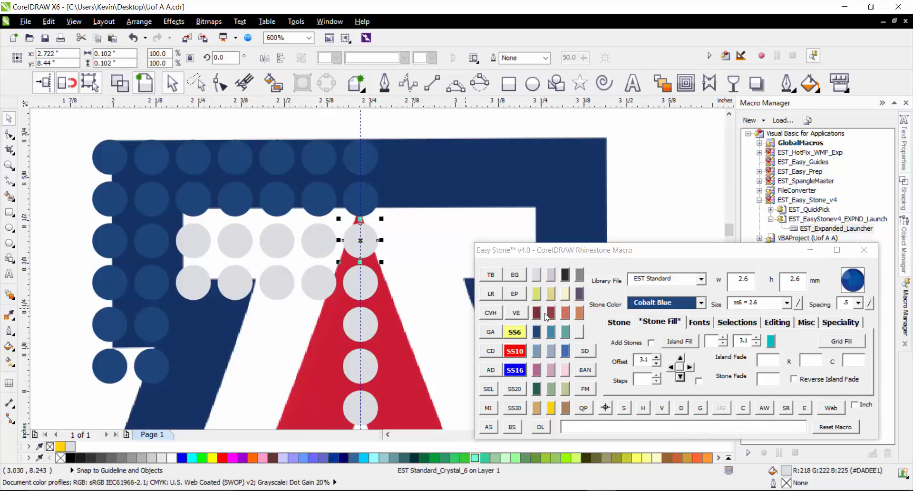
click(551, 312)
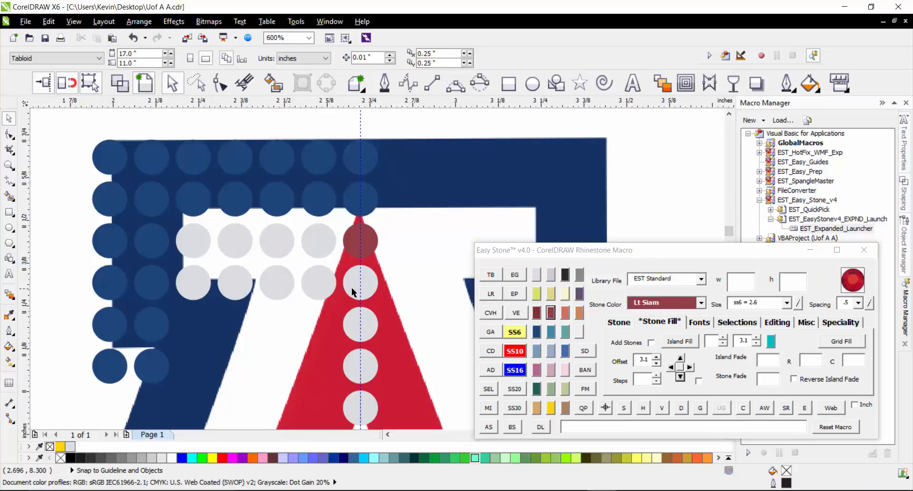
- Shift the centre stone just below the red A's apex left by half the 3.1 mm offset and recolour it Lt Siam
scroll(352, 287, up, 2)
click(344, 283)
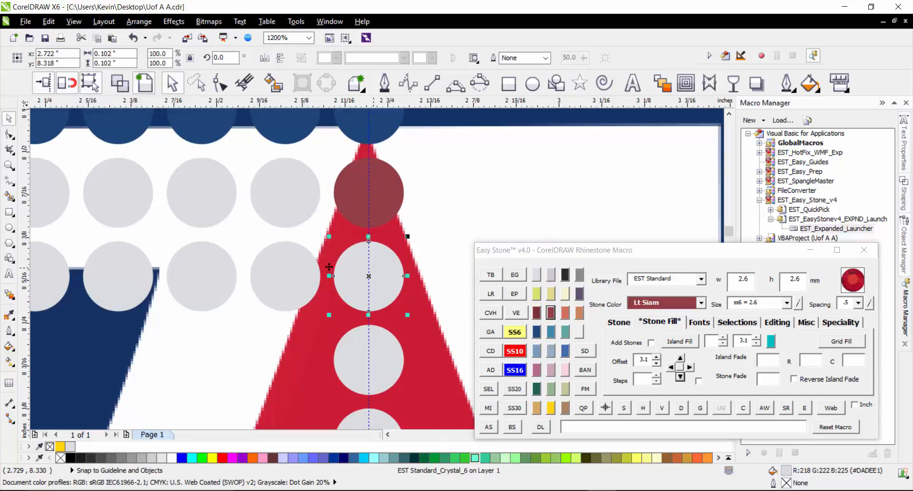
scroll(223, 242, down, 2)
scroll(230, 256, up, 2)
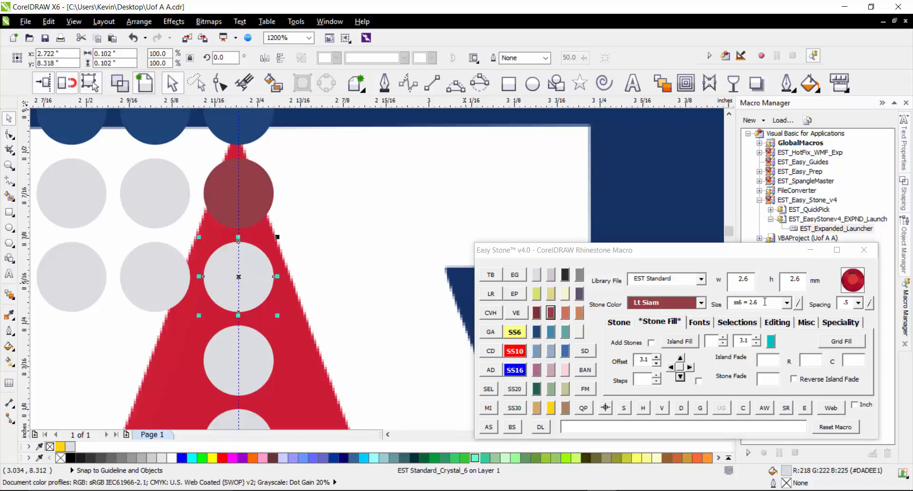
click(671, 368)
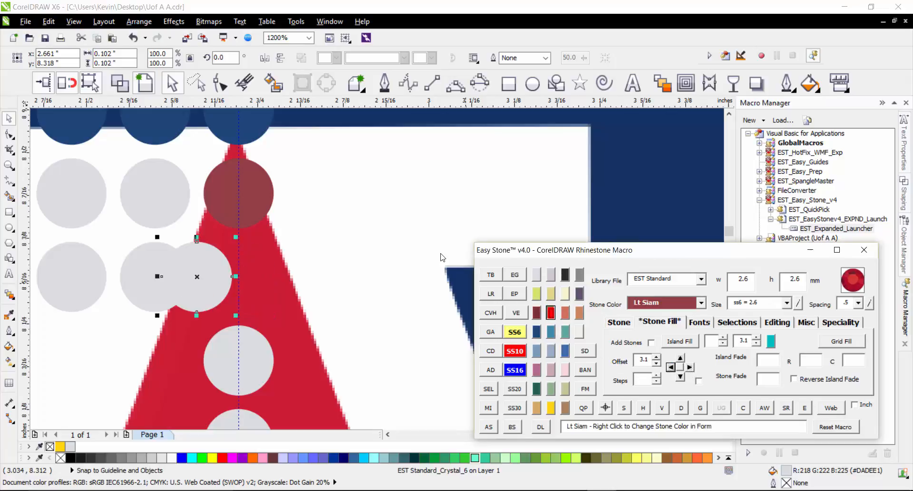
click(314, 273)
scroll(336, 240, down, 1)
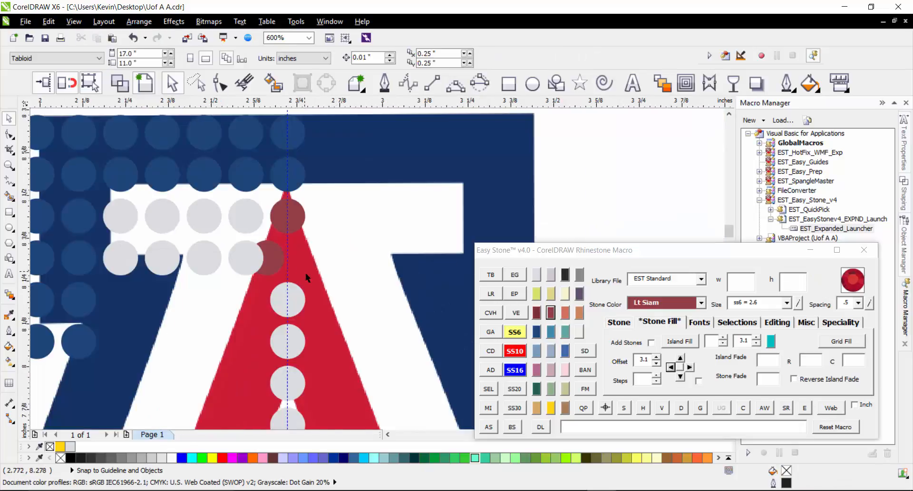
- Recolour the three centre-column stones above the red A's inner white triangle Lt Siam
scroll(305, 272, down, 1)
scroll(301, 321, up, 1)
click(295, 303)
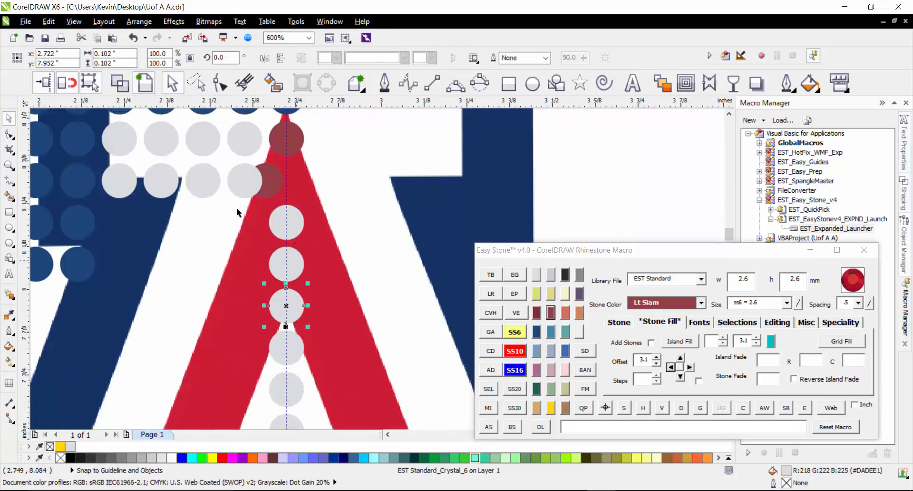
shift+click(286, 222)
shift+click(291, 262)
click(551, 314)
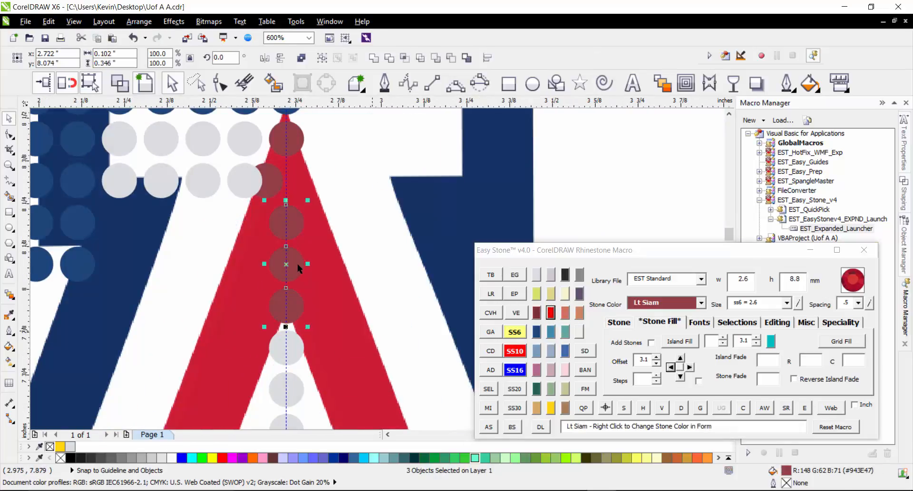
key(Escape)
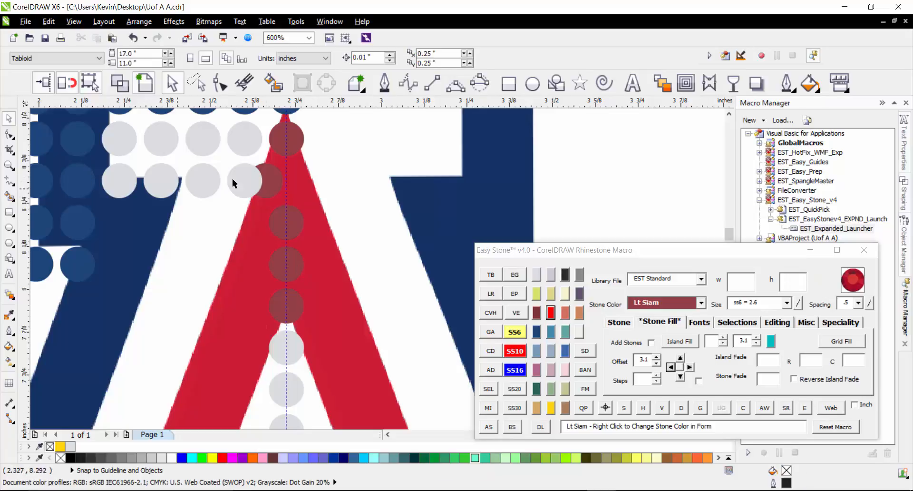
- Examine how the stones at both ends of the left blue leg line up with the leg's edges
scroll(341, 224, down, 2)
scroll(334, 224, up, 3)
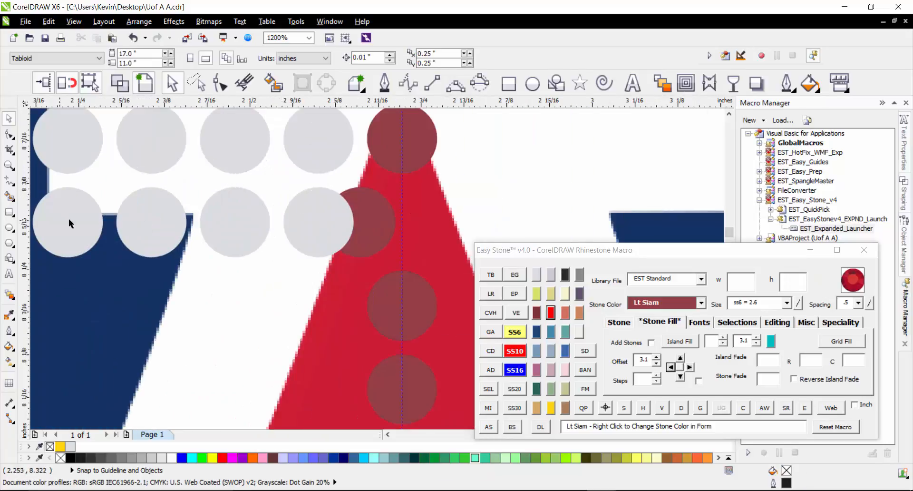
scroll(373, 221, down, 2)
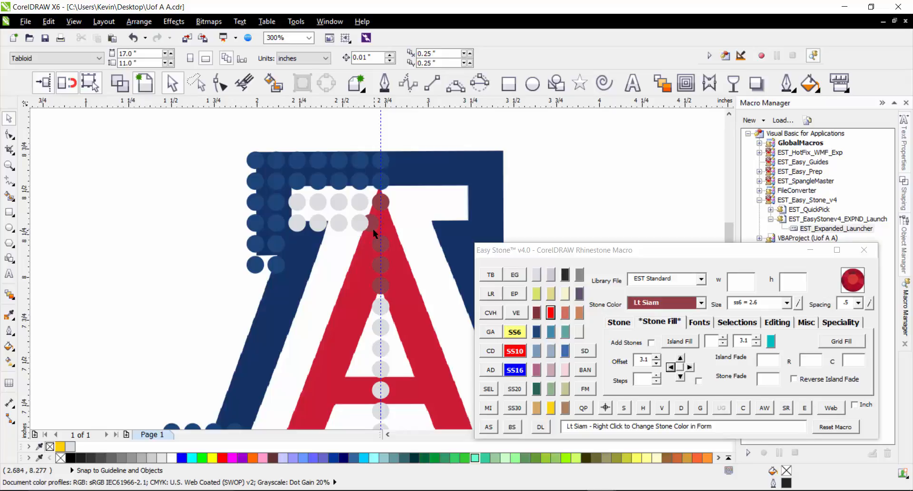
scroll(288, 232, up, 1)
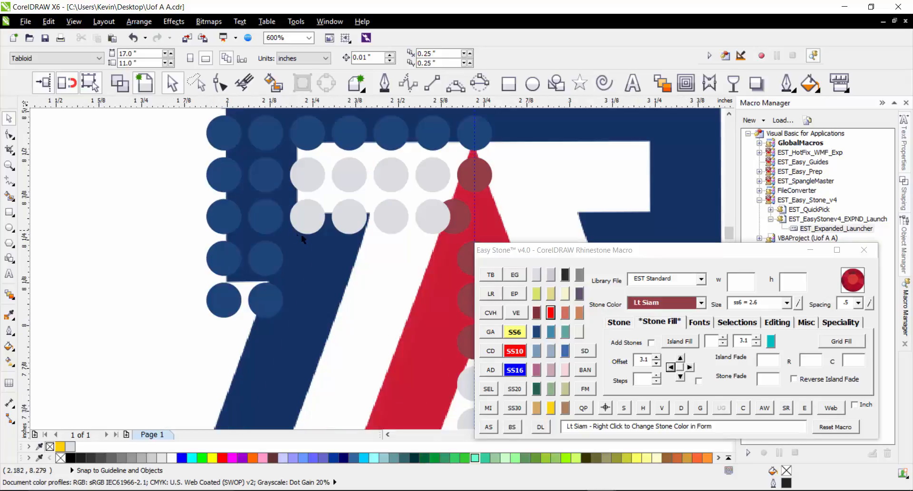
scroll(326, 255, up, 1)
scroll(326, 179, down, 2)
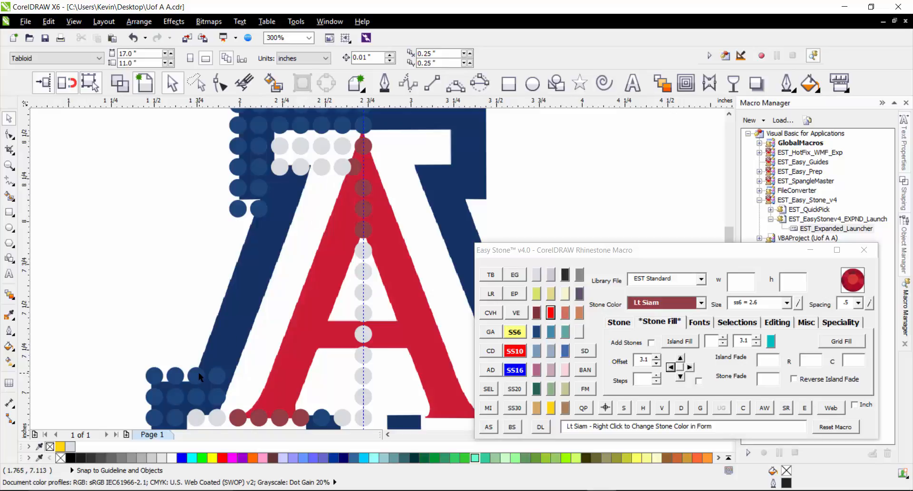
scroll(198, 372, up, 1)
scroll(213, 360, down, 1)
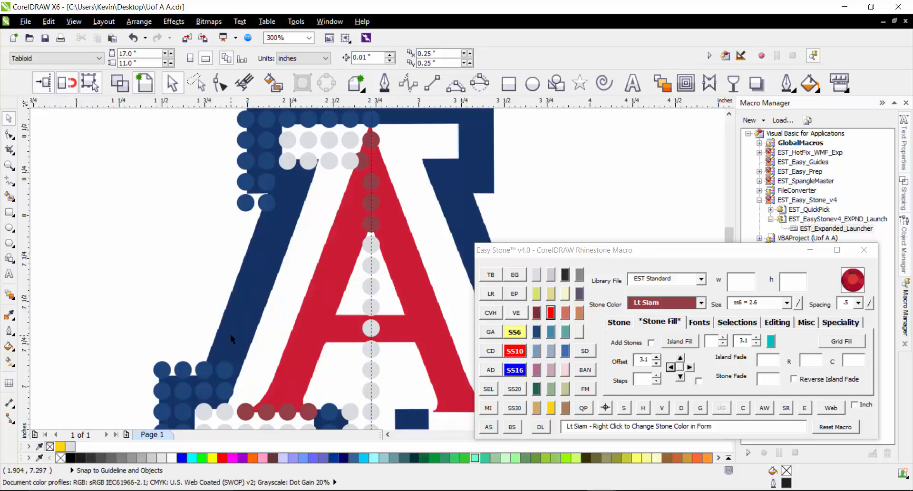
scroll(192, 362, up, 2)
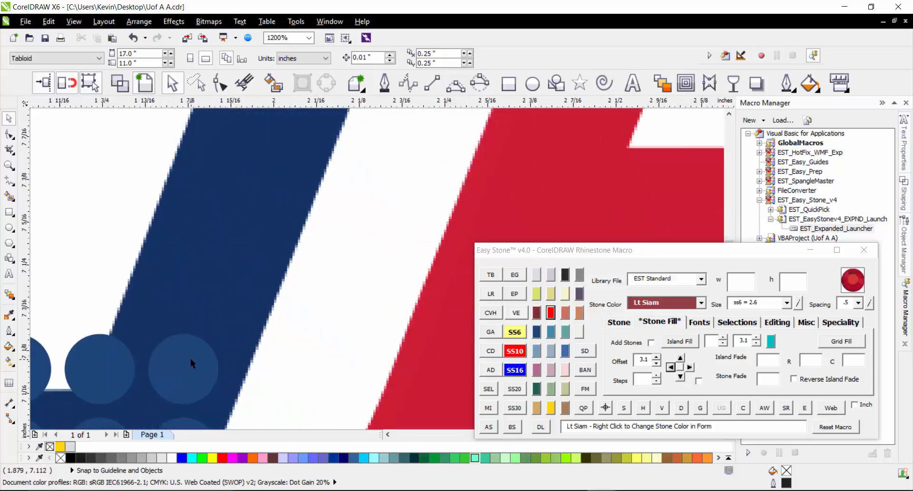
scroll(209, 371, down, 2)
- Copy a Cobalt Blue stone into the top of the left leg and another just above the foot's uppermost row
scroll(230, 144, up, 2)
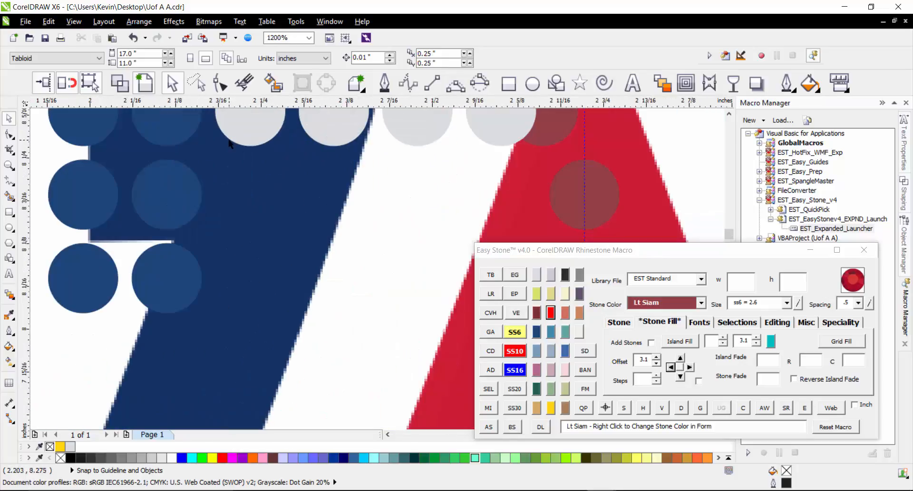
drag(149, 189, 230, 190)
scroll(281, 178, down, 2)
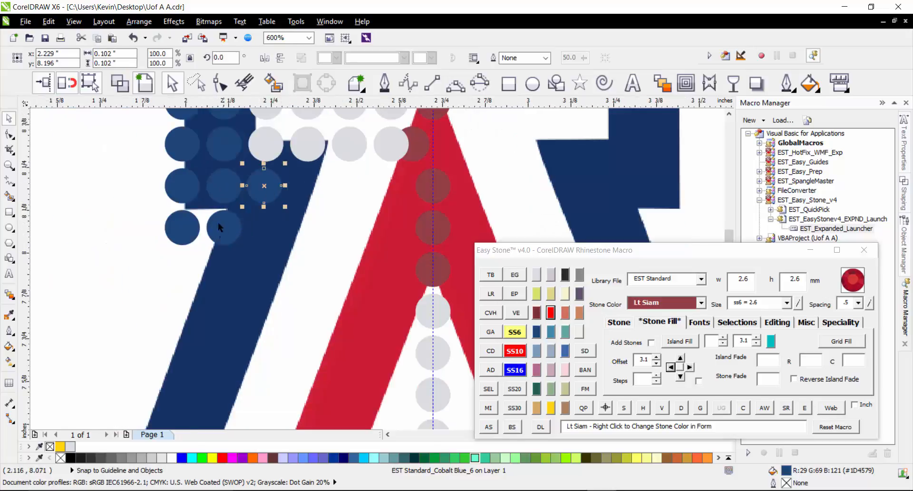
scroll(152, 336, down, 1)
scroll(238, 394, up, 2)
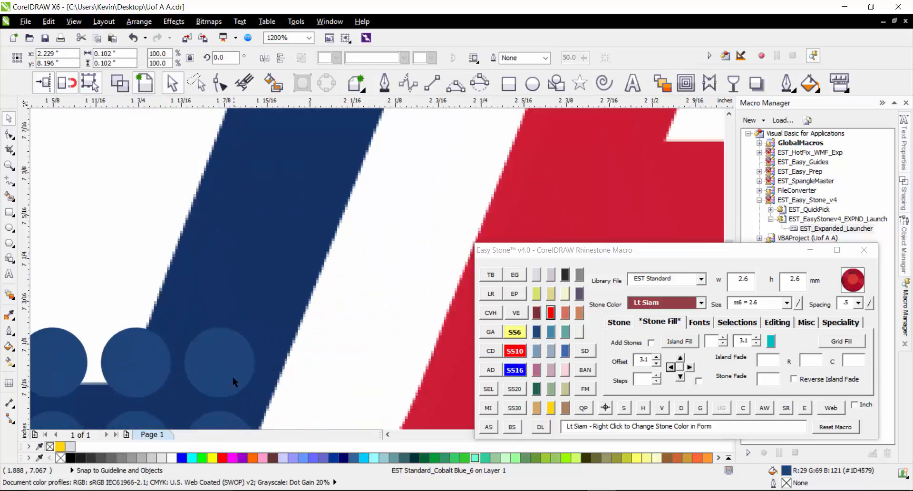
drag(234, 381, 193, 295)
scroll(45, 235, down, 2)
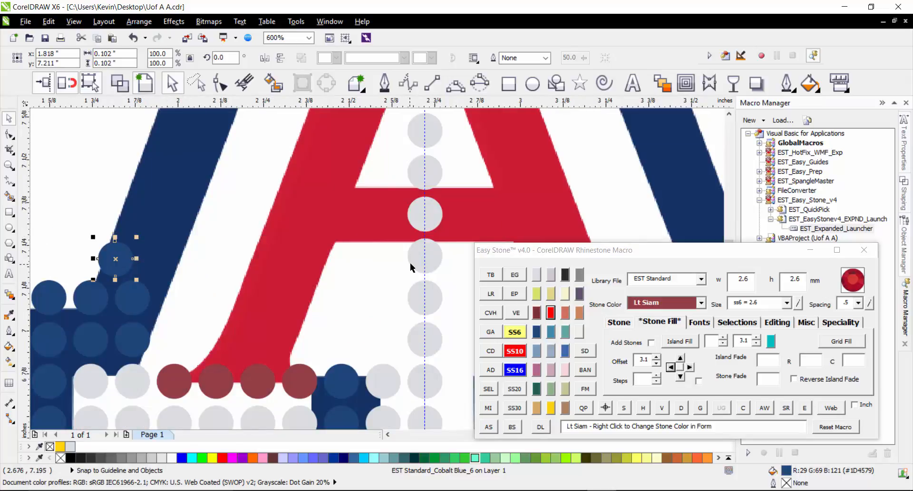
- Try to add a line of stones along the left leg between its two new end stones
scroll(271, 372, down, 1)
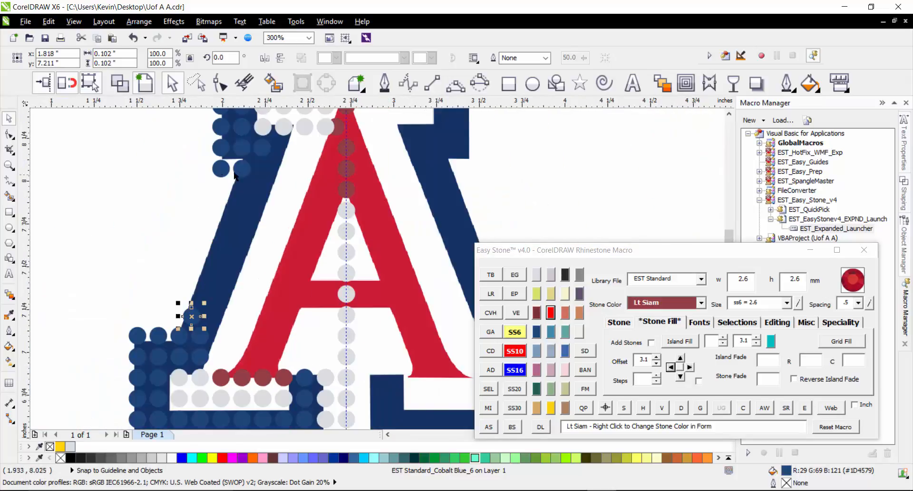
scroll(256, 149, up, 1)
click(255, 149)
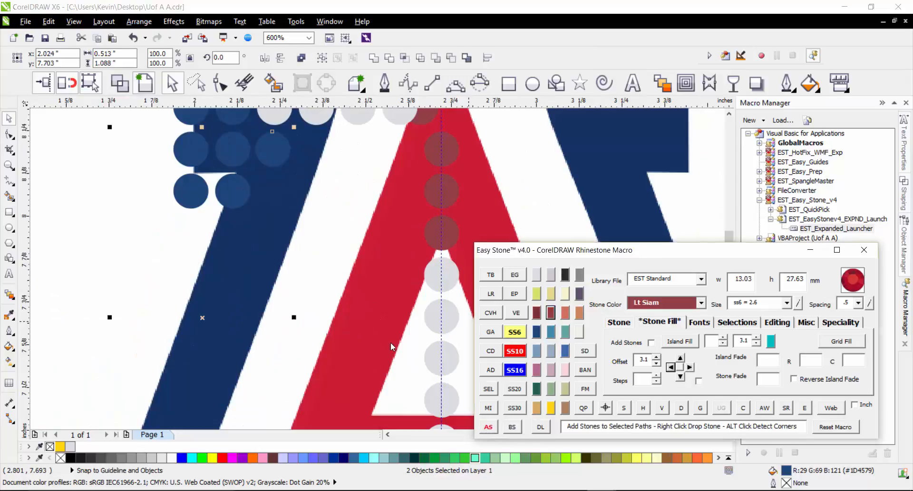
scroll(278, 215, down, 1)
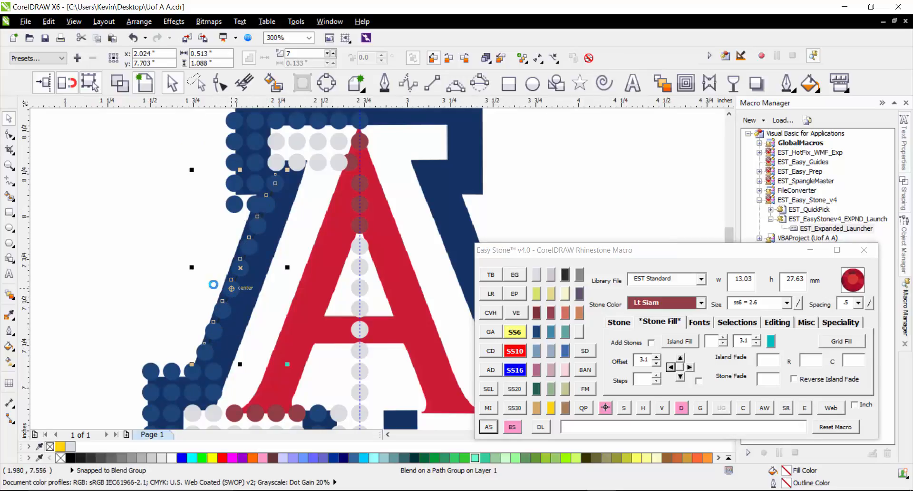
click(176, 282)
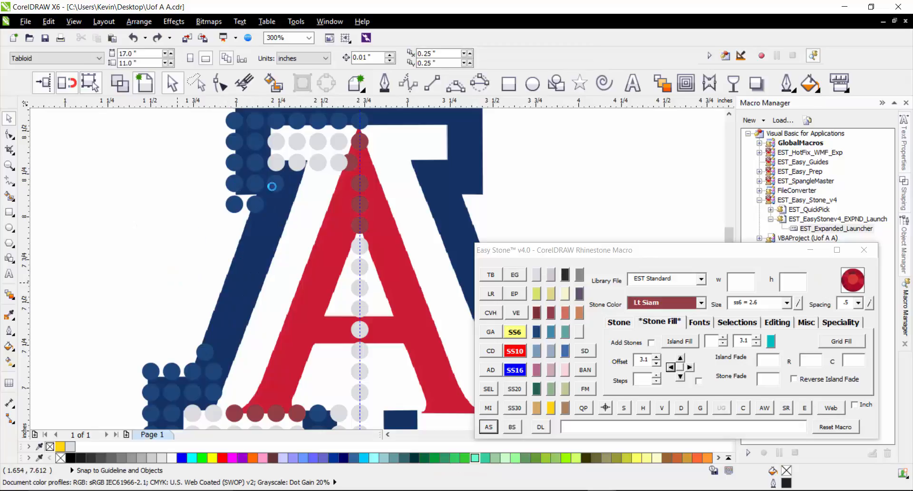
- Move the left leg's upper end stone slightly left, closer to its neighbouring blue stone
scroll(269, 183, up, 2)
drag(261, 167, 242, 168)
click(250, 170)
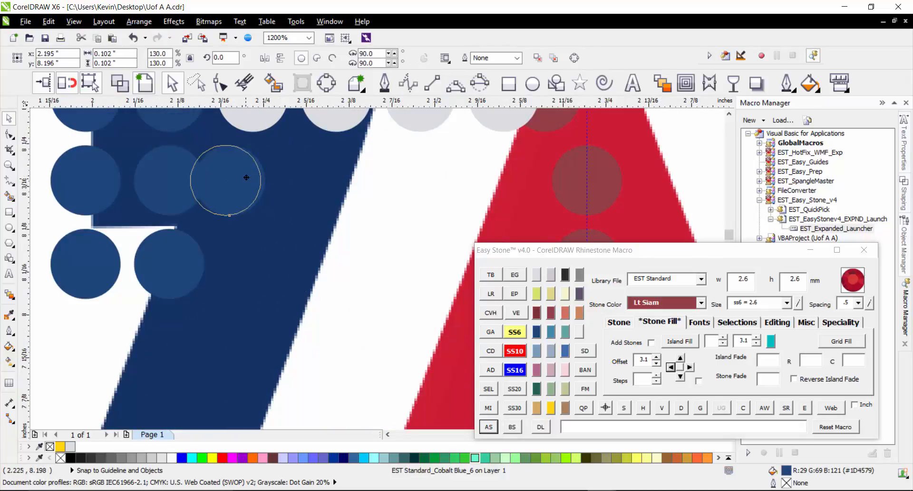
- Add a line of stones down the left blue leg between its repositioned upper end stone and its lower end stone
scroll(250, 163, down, 3)
scroll(221, 232, up, 2)
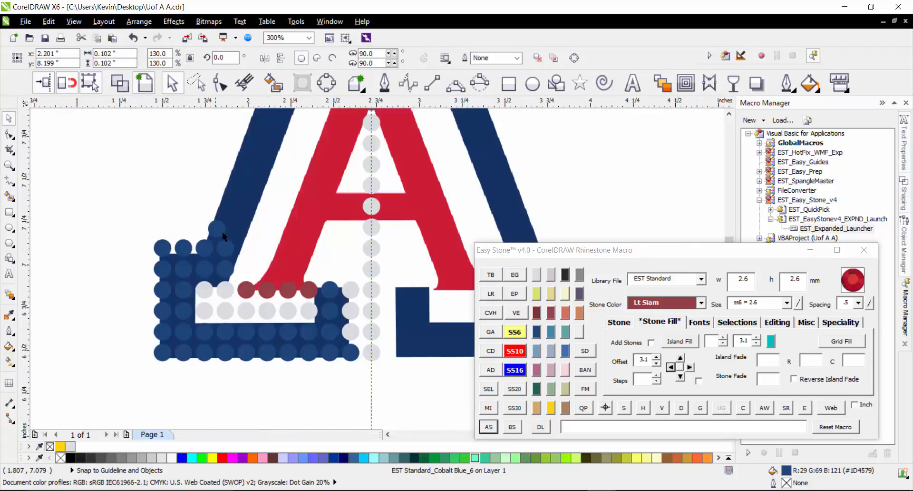
shift+click(210, 228)
click(488, 427)
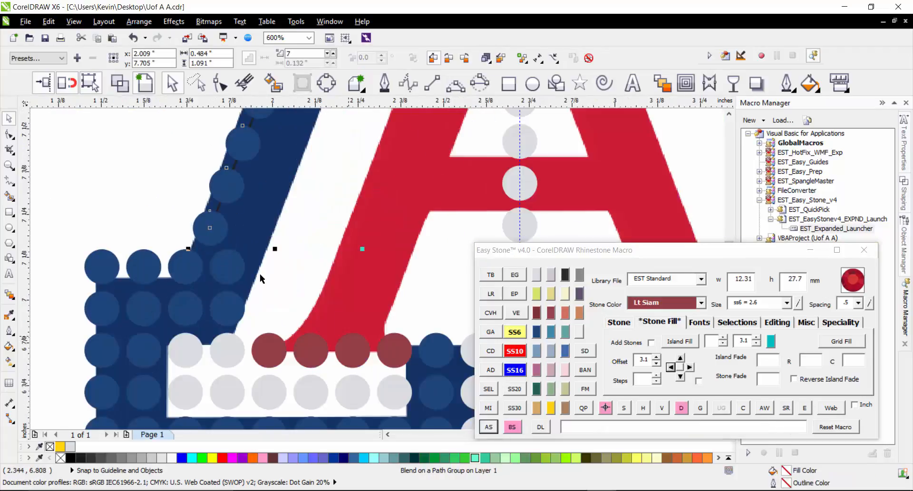
- Add one more stone to the line down the left blue leg and convert it to separate stones without a path
scroll(232, 358, down, 2)
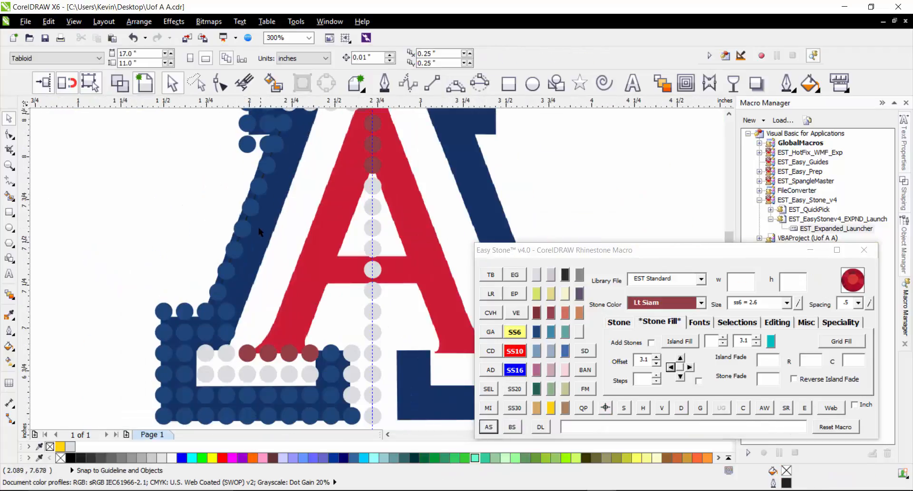
scroll(268, 159, up, 2)
click(268, 158)
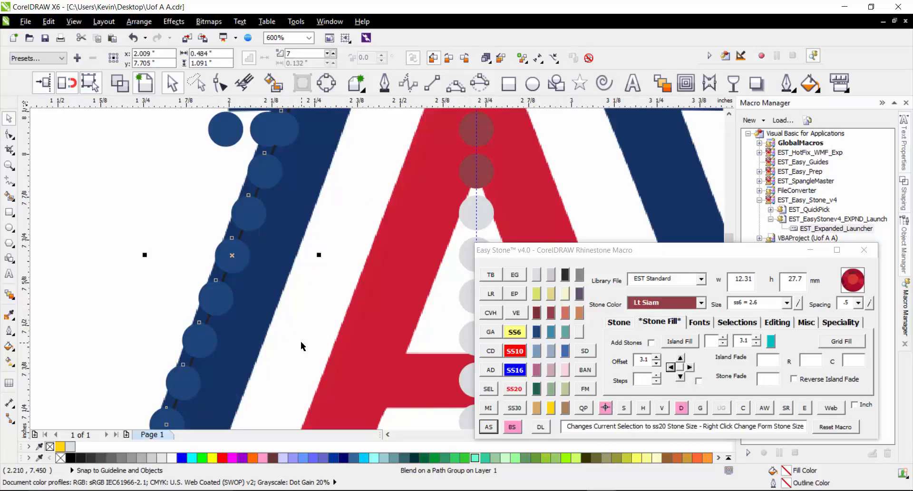
click(133, 212)
click(219, 256)
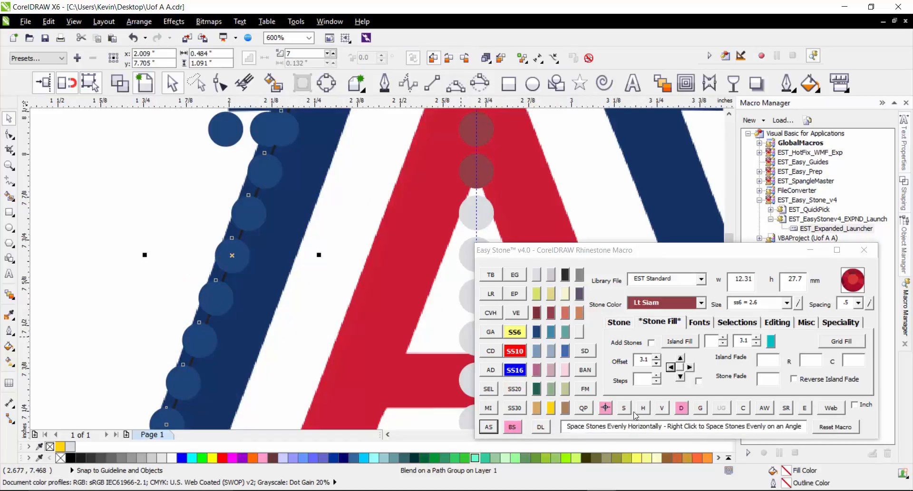
click(608, 409)
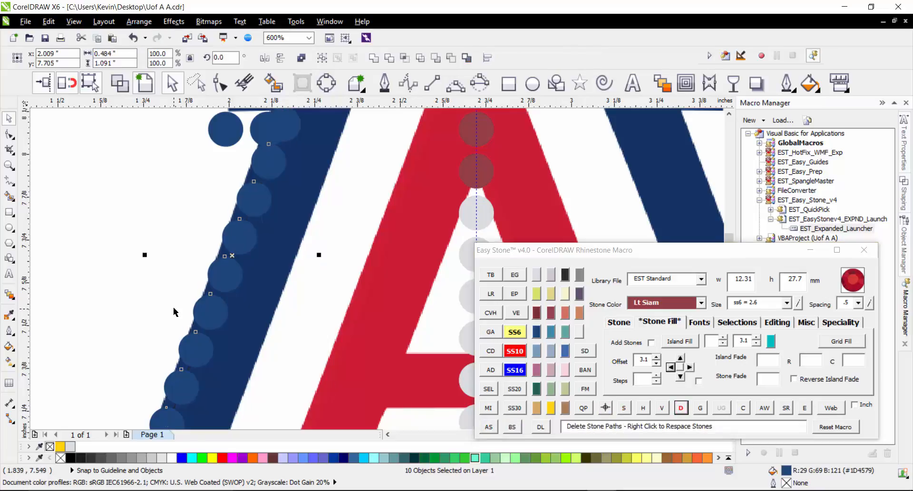
- Delete the overlapping blue stone in the corner where the left leg meets the letter's upper serif
click(166, 264)
scroll(213, 295, down, 1)
scroll(226, 169, up, 1)
scroll(252, 255, up, 1)
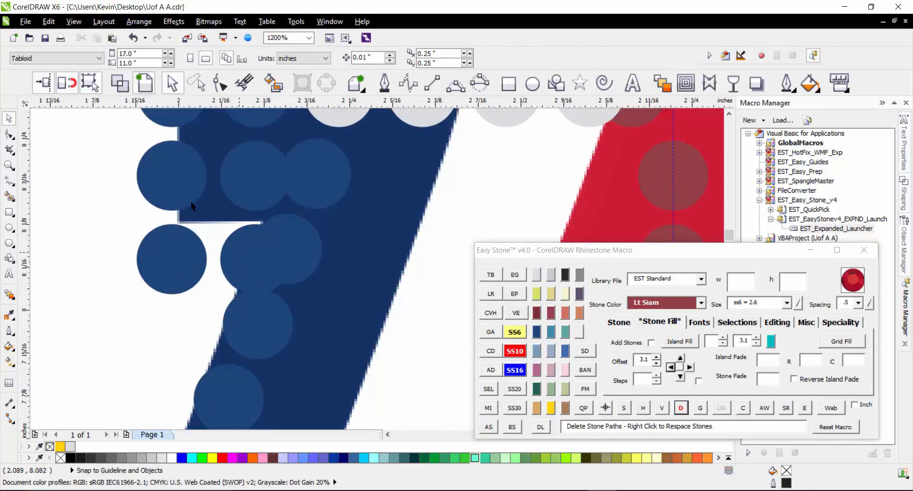
click(243, 253)
key(Delete)
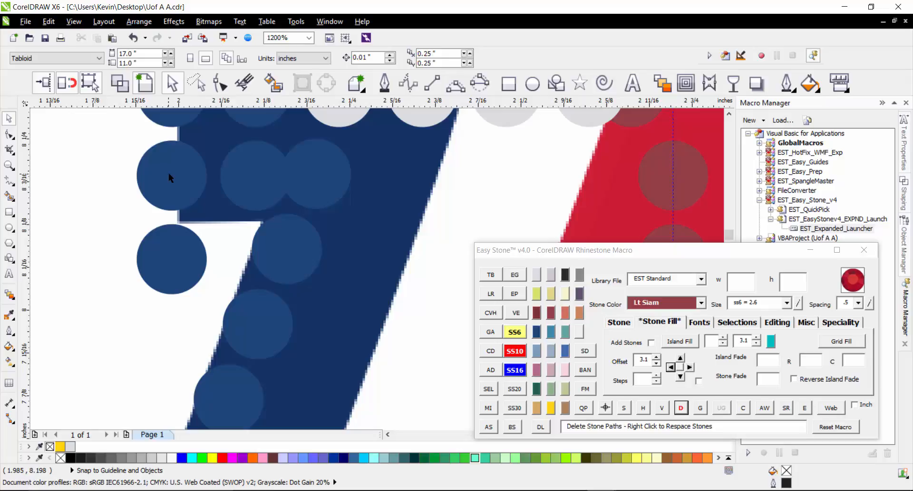
- Select the whole line of stones along the left blue leg and copy it one stone spacing to the right
scroll(259, 218, down, 1)
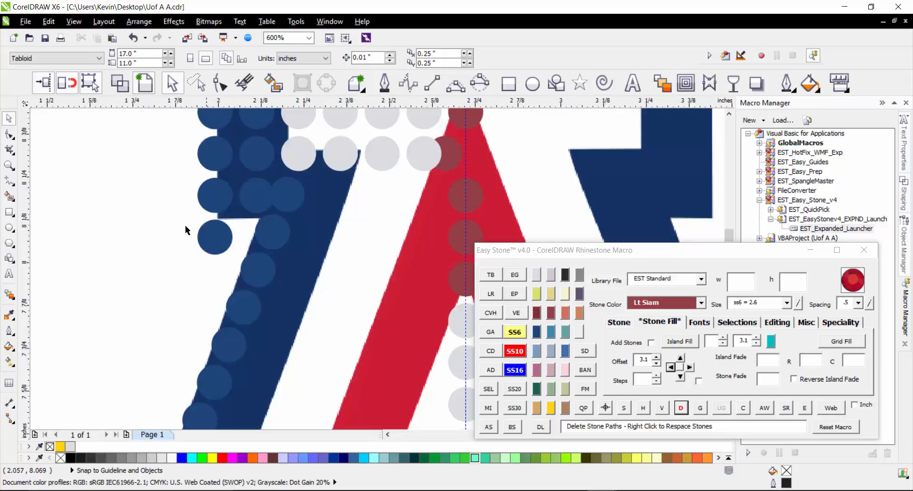
scroll(324, 137, down, 1)
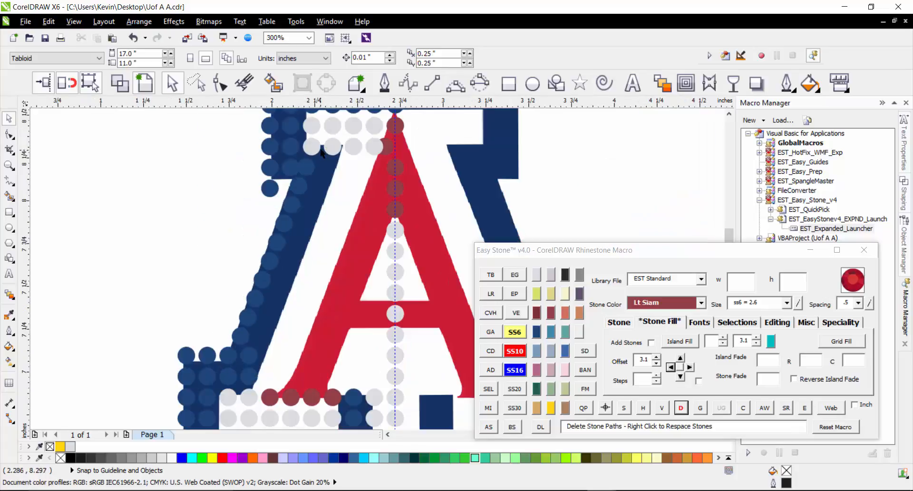
click(315, 167)
shift+click(240, 340)
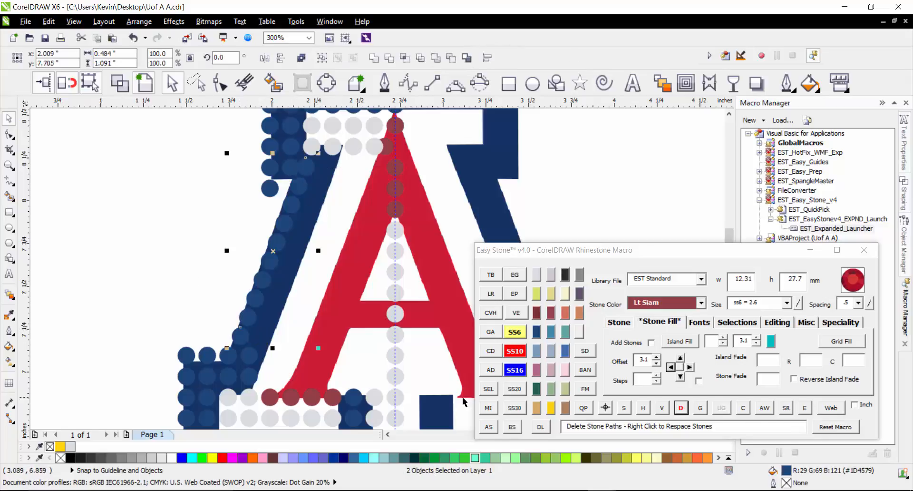
key(Escape)
click(311, 164)
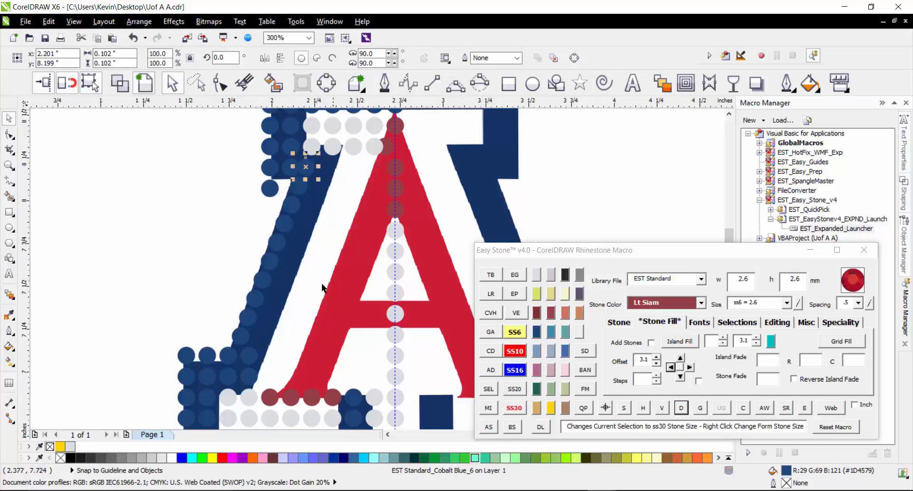
shift+click(241, 337)
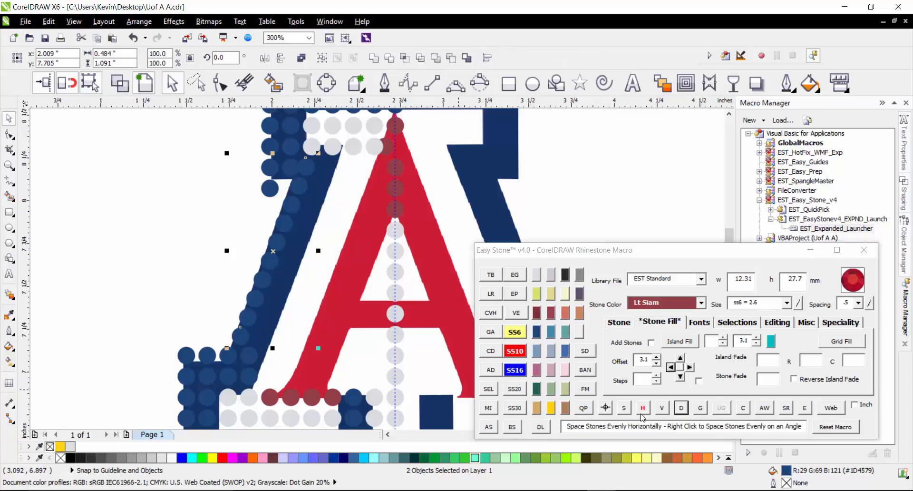
click(624, 408)
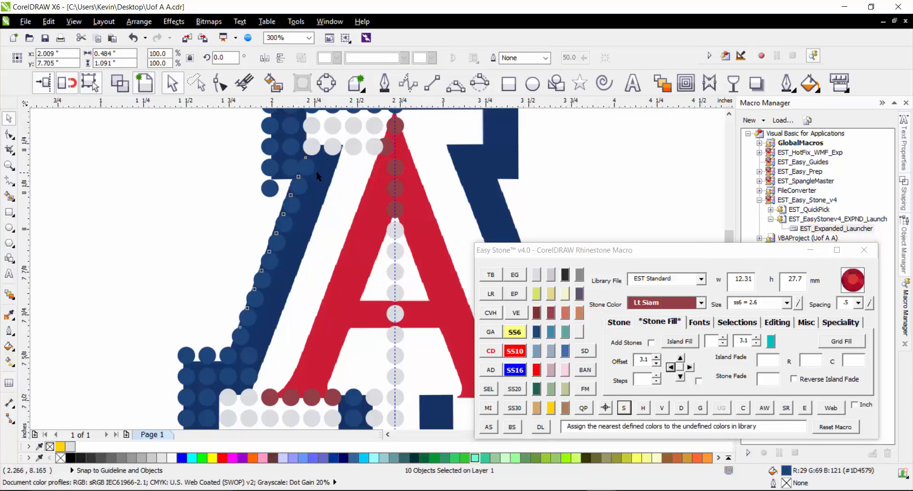
scroll(317, 172, up, 2)
scroll(325, 145, up, 1)
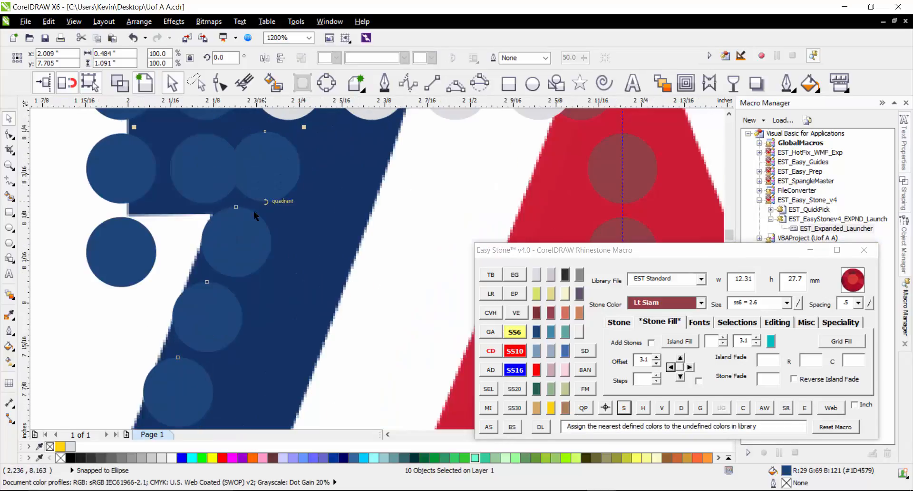
mouse_move(301, 255)
mouse_down()
mouse_move(221, 250)
mouse_move(299, 244)
mouse_up()
- Examine the spacing of the two stone lines and how they fit within the edges of the left blue leg
scroll(281, 151, down, 2)
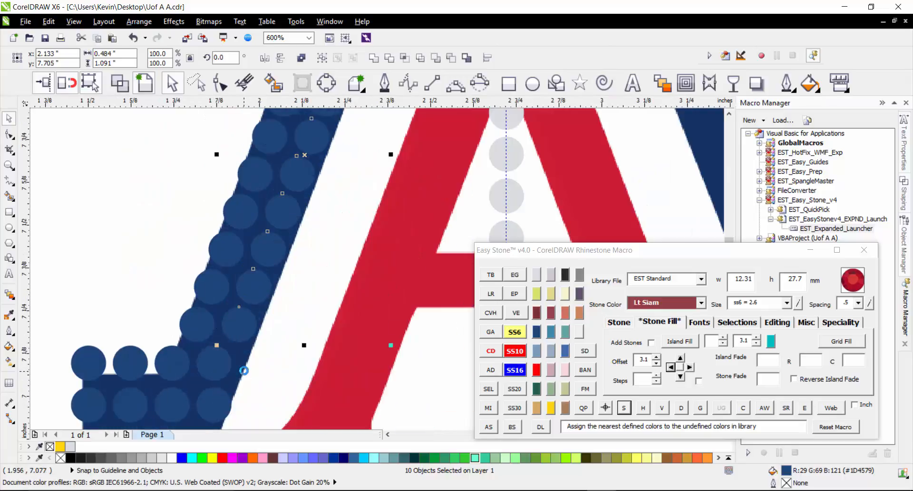
scroll(238, 366, up, 1)
scroll(142, 305, down, 1)
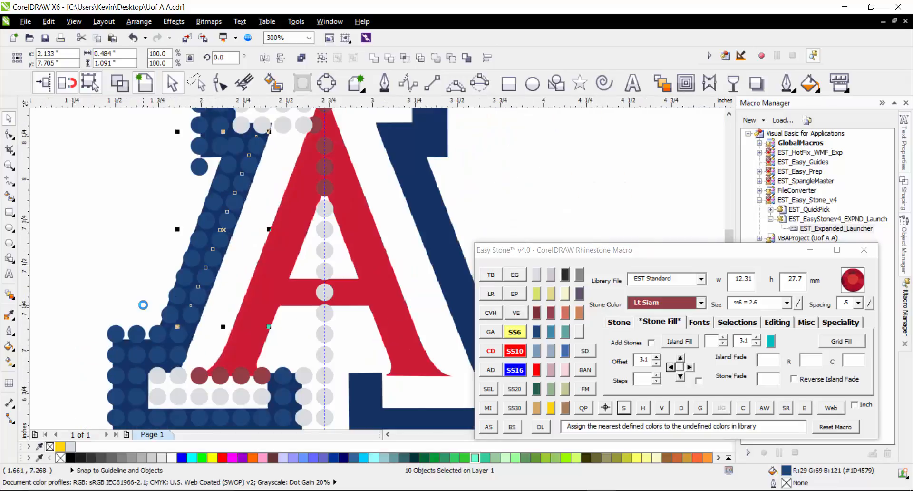
scroll(181, 321, up, 2)
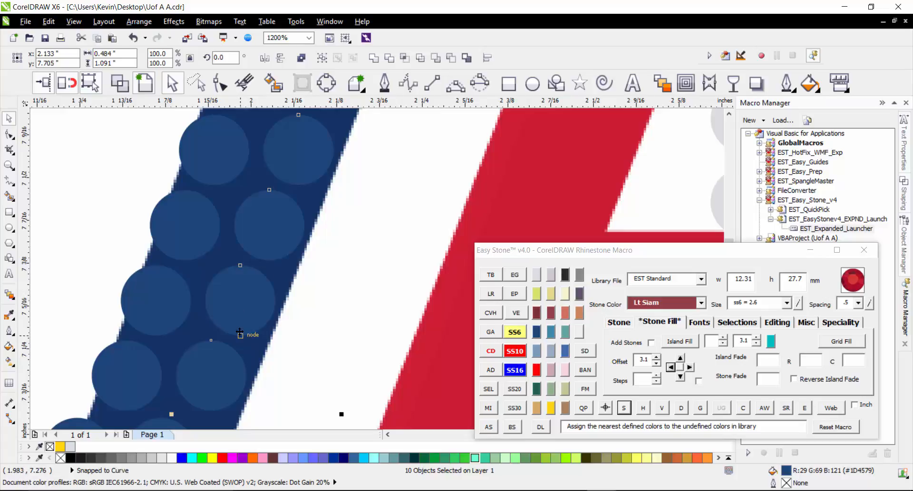
scroll(200, 216, down, 1)
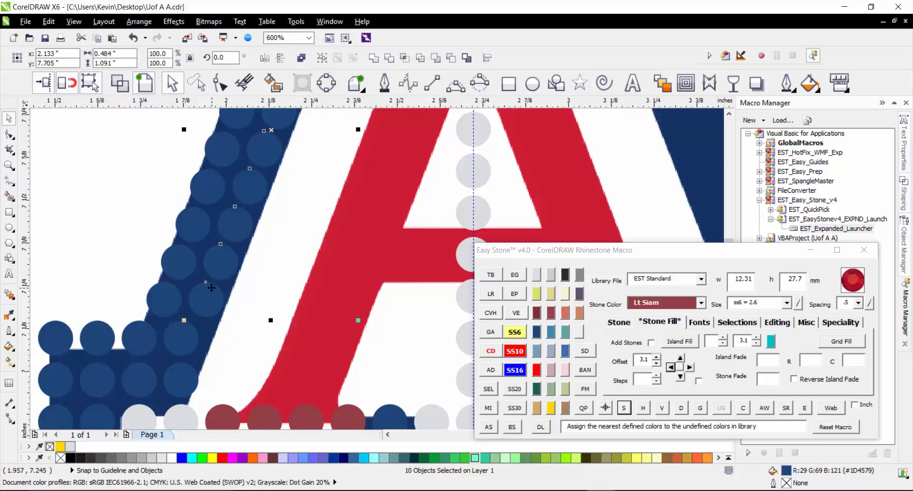
scroll(210, 249, up, 1)
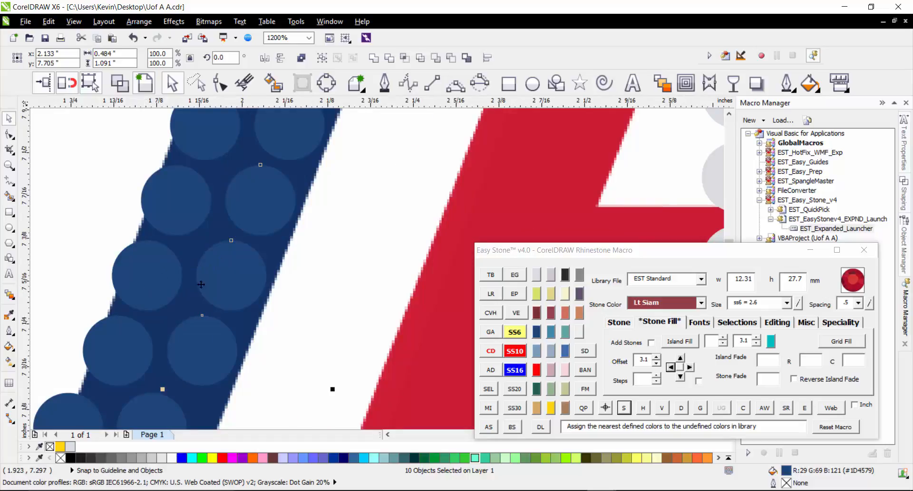
scroll(232, 371, down, 2)
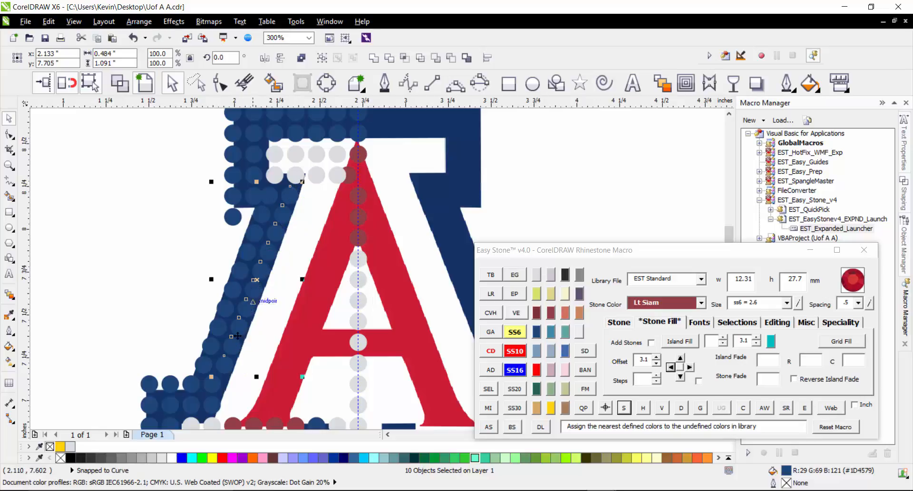
scroll(229, 333, up, 2)
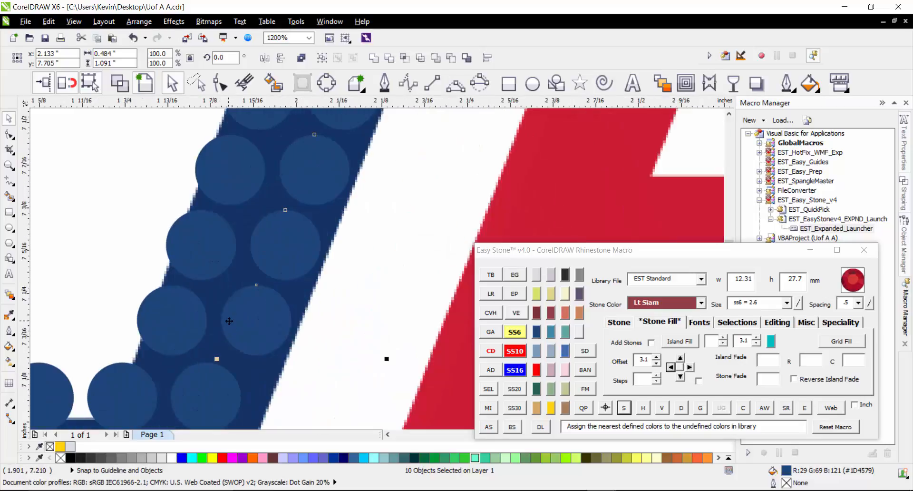
- Copy the slanted stone line three more times to the right at equal spacing, across the white band and the red leg
shift+click(192, 256)
drag(202, 246, 286, 245)
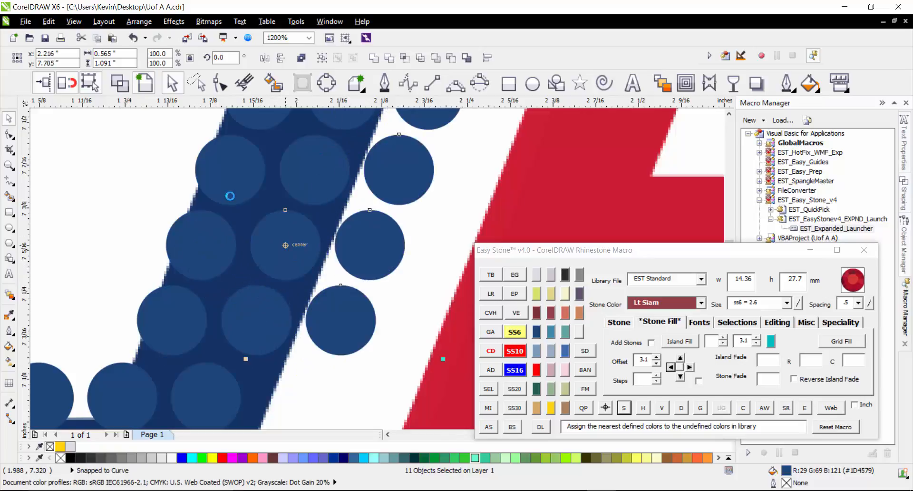
drag(230, 195, 363, 244)
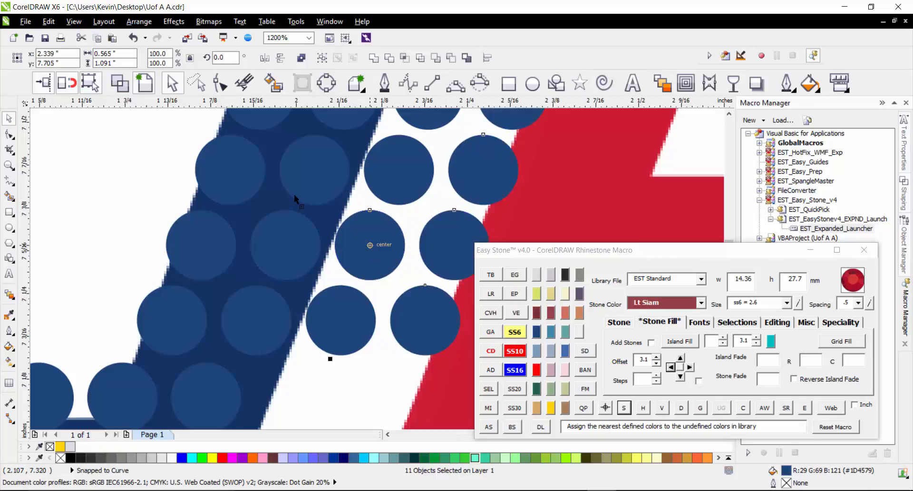
drag(370, 245, 454, 245)
right_click(448, 255)
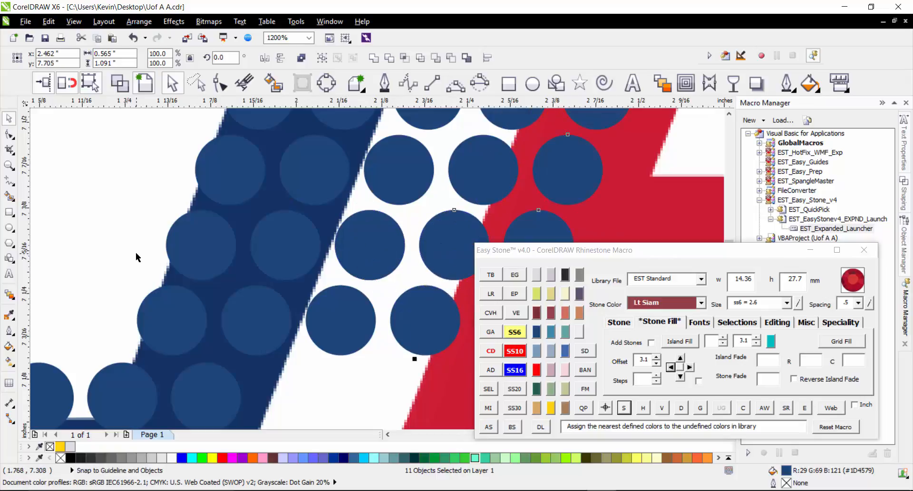
- Select the slanted line of stones in the left leg's white band from end to end and recolour it Crystal
scroll(136, 254, down, 1)
key(Escape)
click(243, 277)
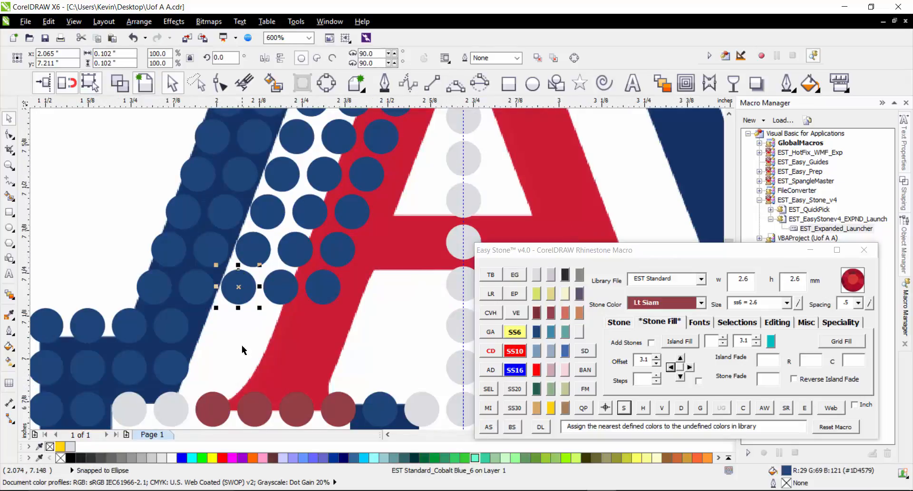
scroll(243, 277, down, 1)
shift+click(316, 174)
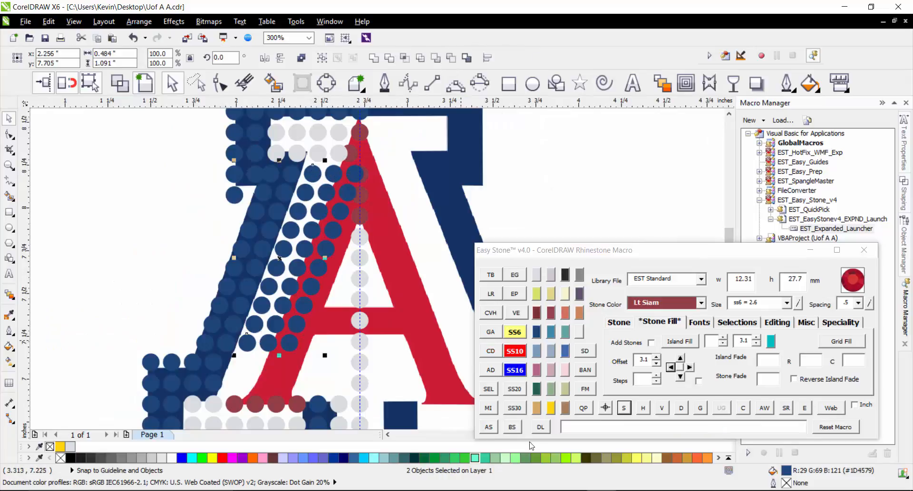
click(624, 407)
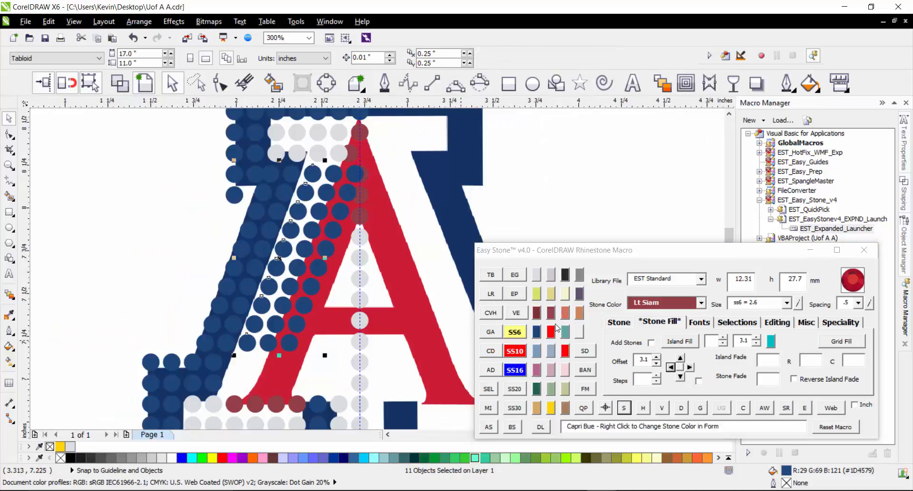
- Select the slanted blue line beside the Crystal stones from end to end and recolour it Lt Siam
click(337, 173)
shift+click(269, 343)
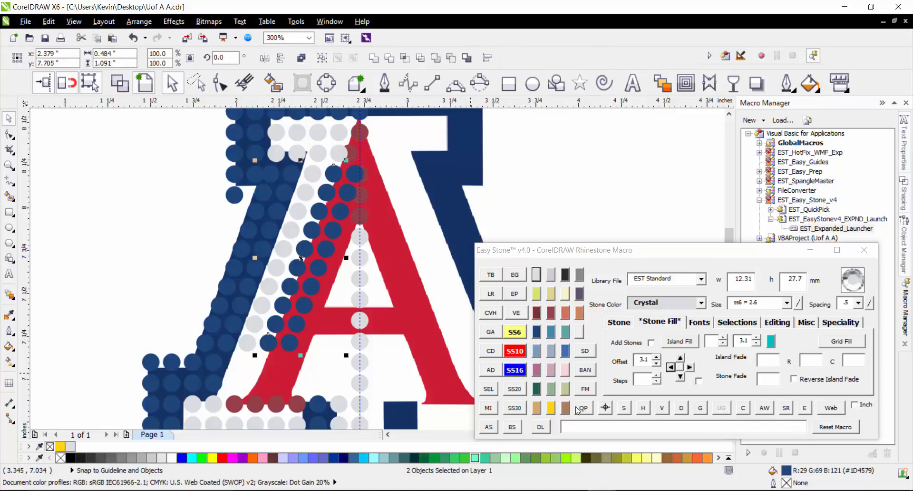
click(624, 408)
click(550, 314)
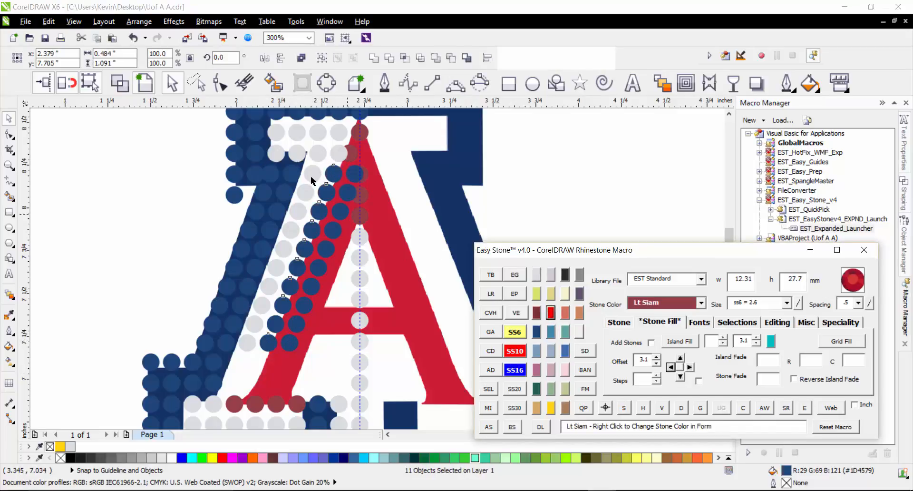
- Recolour the remaining slanted blue line inside the red leg to Lt Siam
click(352, 176)
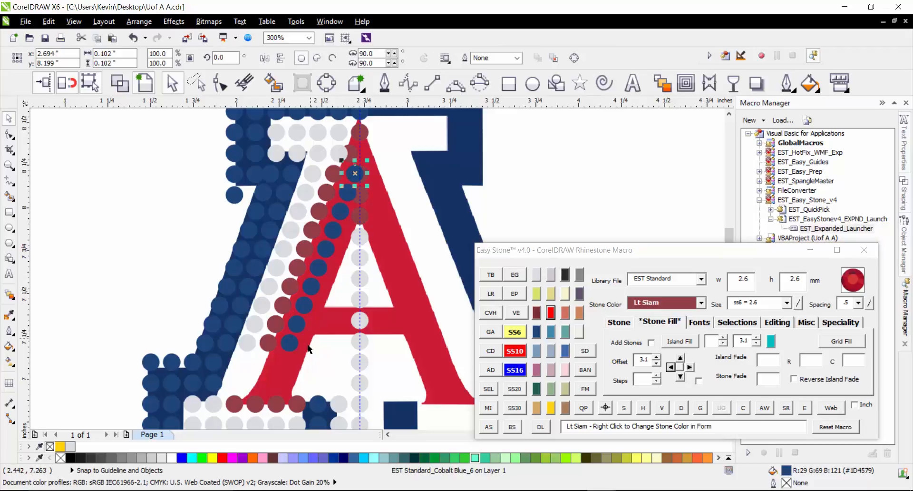
shift+click(289, 341)
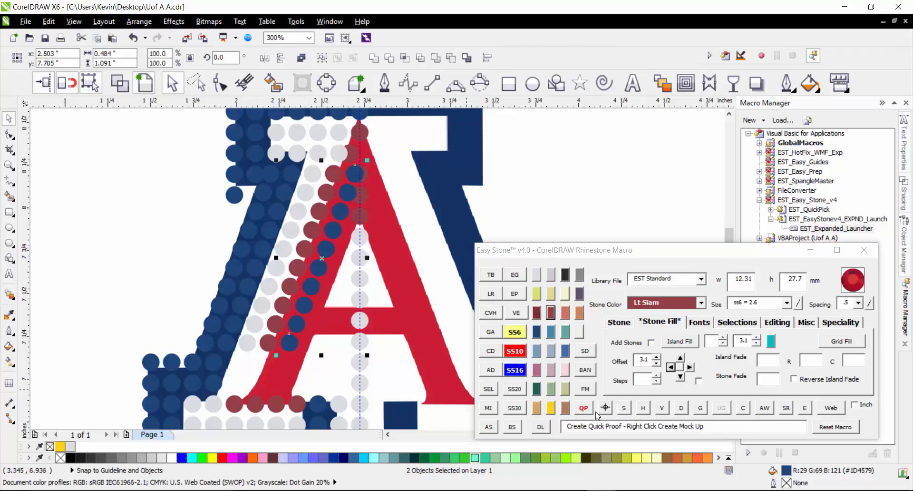
click(624, 408)
click(550, 312)
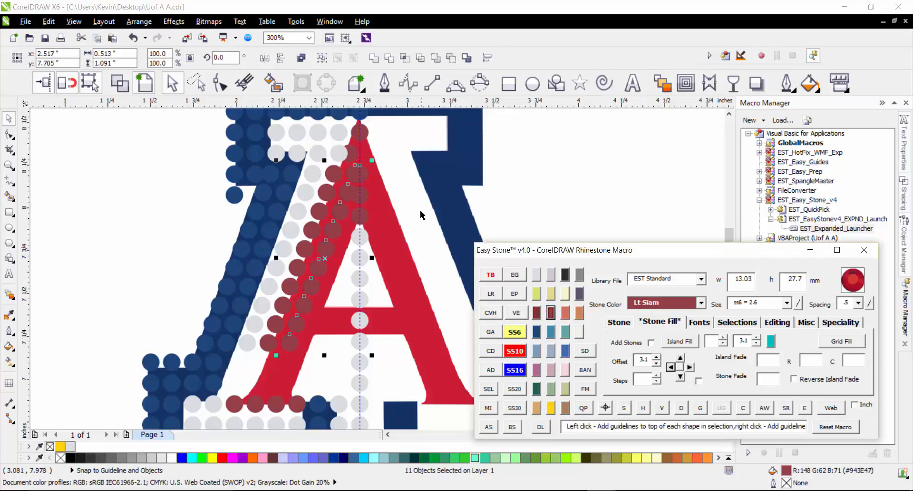
click(421, 211)
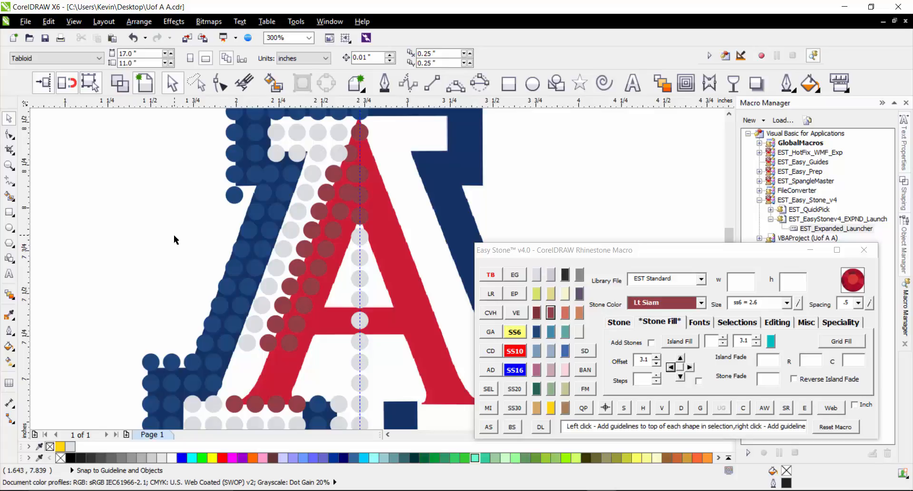
scroll(174, 236, down, 1)
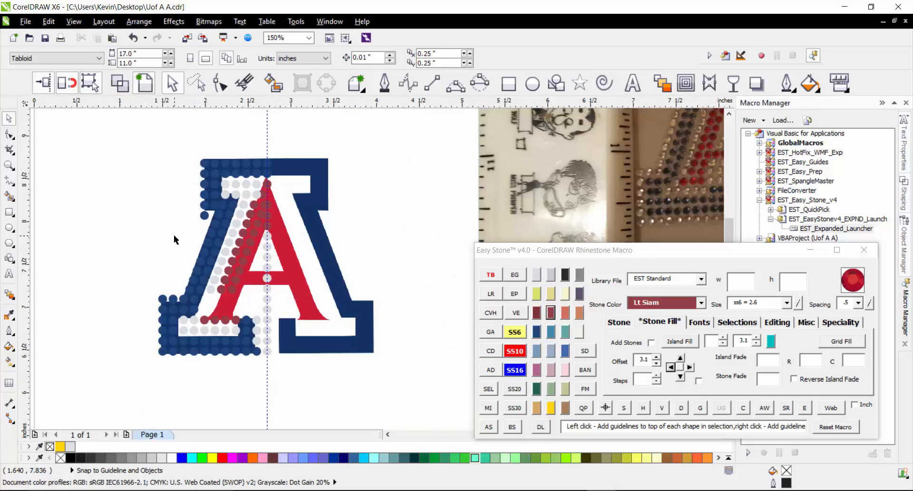
scroll(222, 295, up, 1)
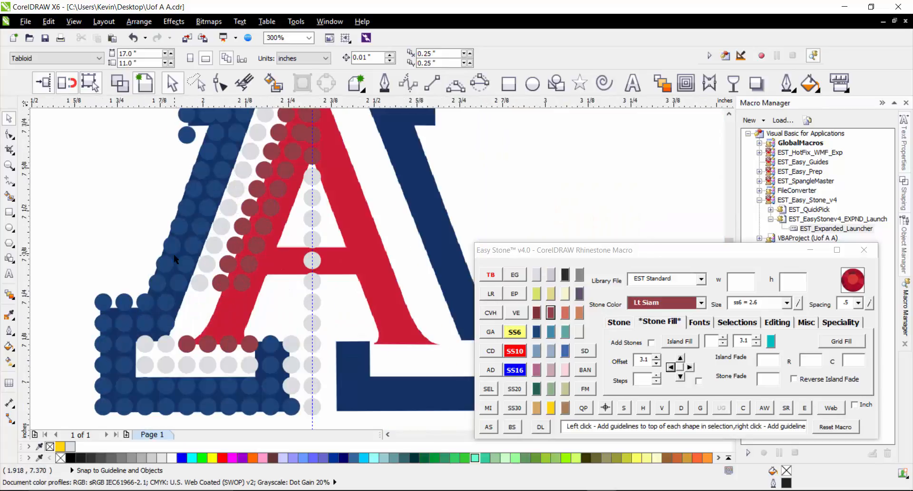
scroll(174, 256, up, 1)
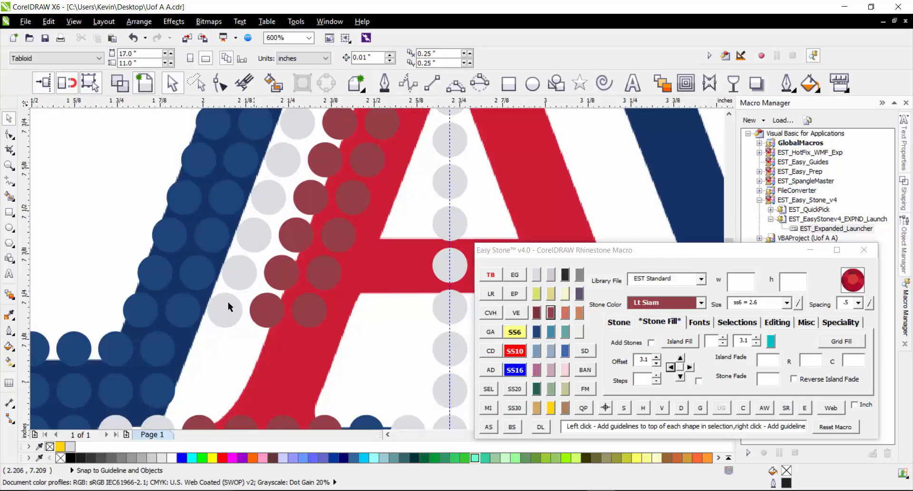
- Select the five stones in the row along the upper-left serif's lower edge, from outer blue to Crystal, and space them evenly horizontally
scroll(342, 295, down, 1)
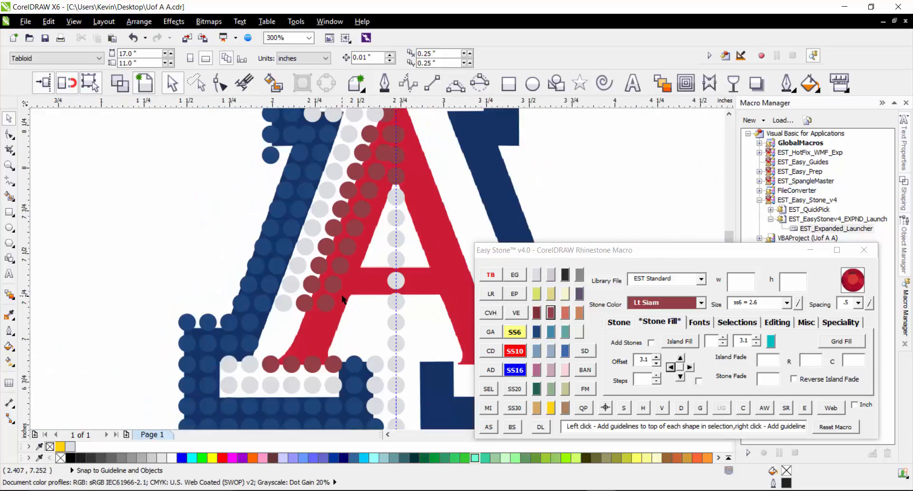
scroll(343, 300, down, 1)
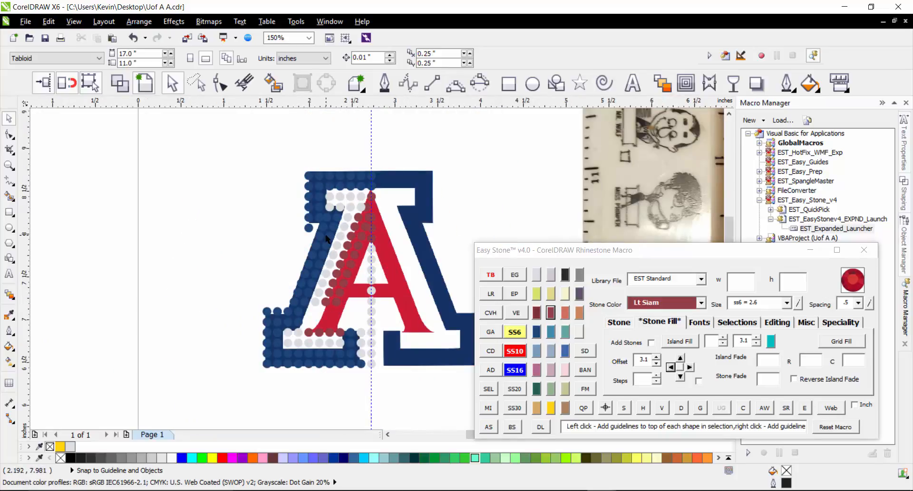
scroll(326, 238, up, 2)
scroll(294, 205, up, 1)
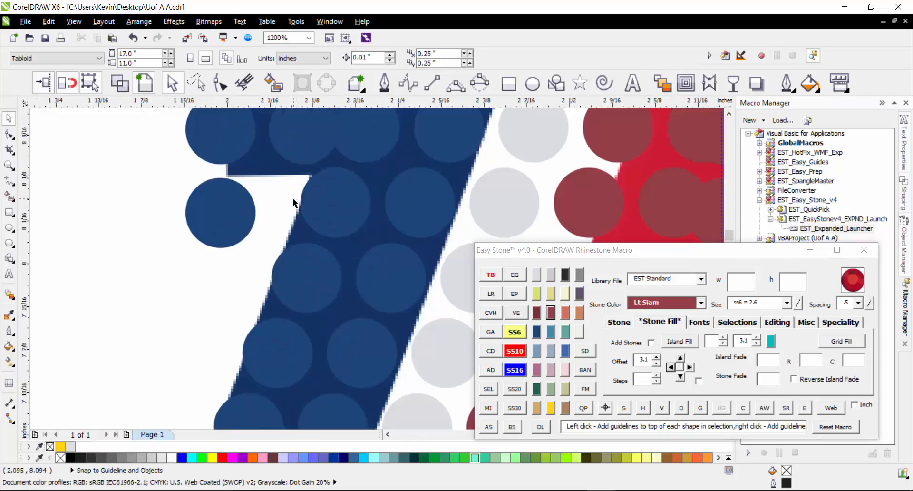
scroll(216, 259, down, 1)
scroll(275, 223, up, 1)
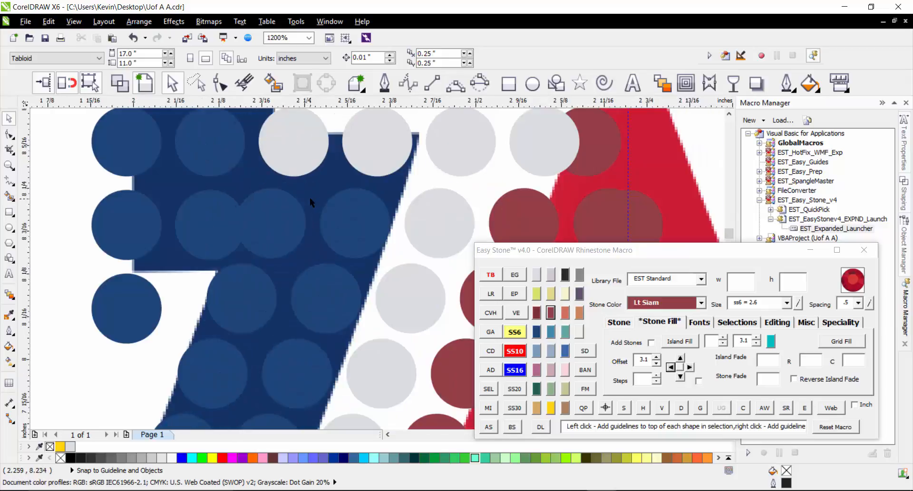
click(124, 238)
shift+click(202, 237)
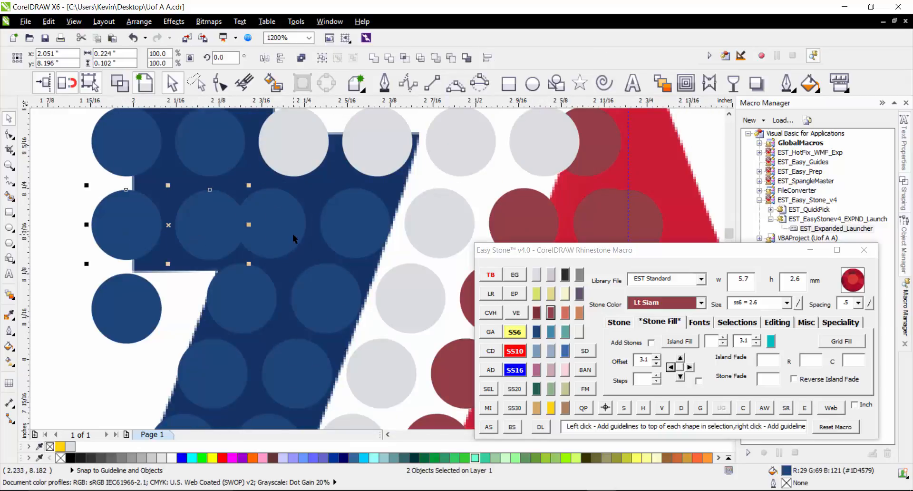
shift+click(290, 234)
shift+click(352, 226)
shift+click(438, 219)
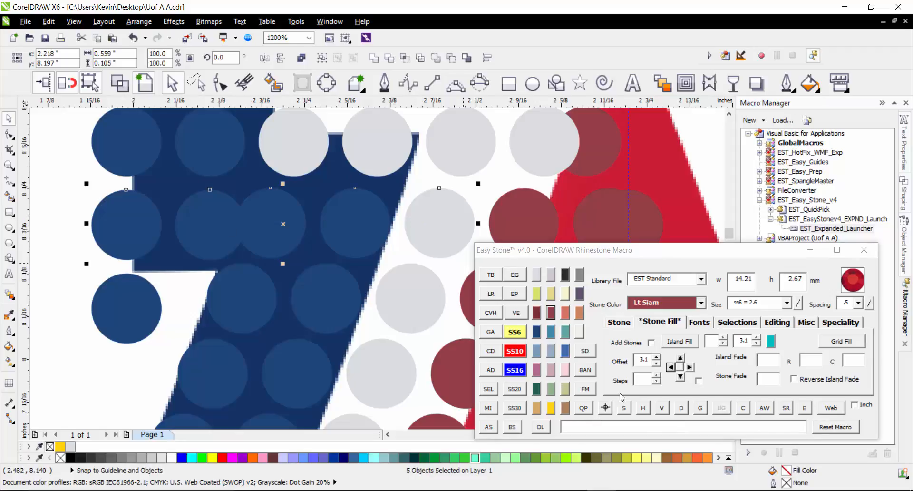
click(643, 408)
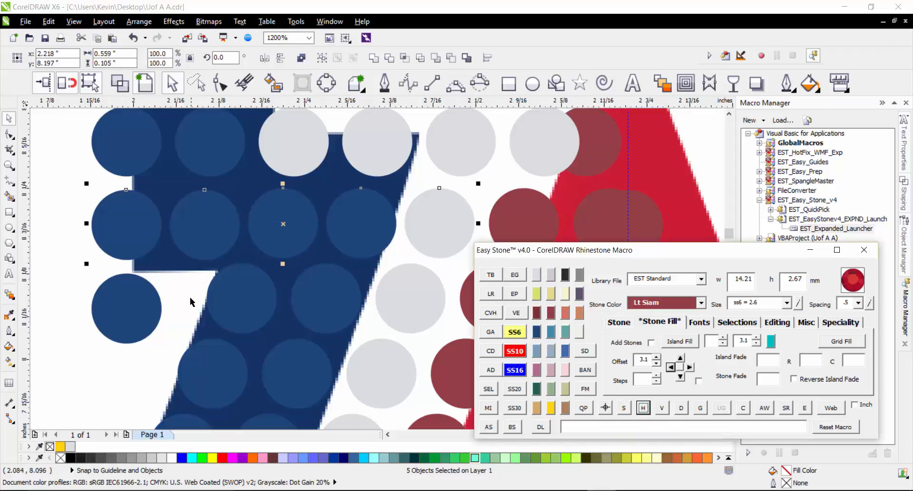
click(189, 172)
- Move the lone blue stone below the upper-left serif slightly right, toward the slanted leg
scroll(207, 204, down, 1)
scroll(210, 206, down, 1)
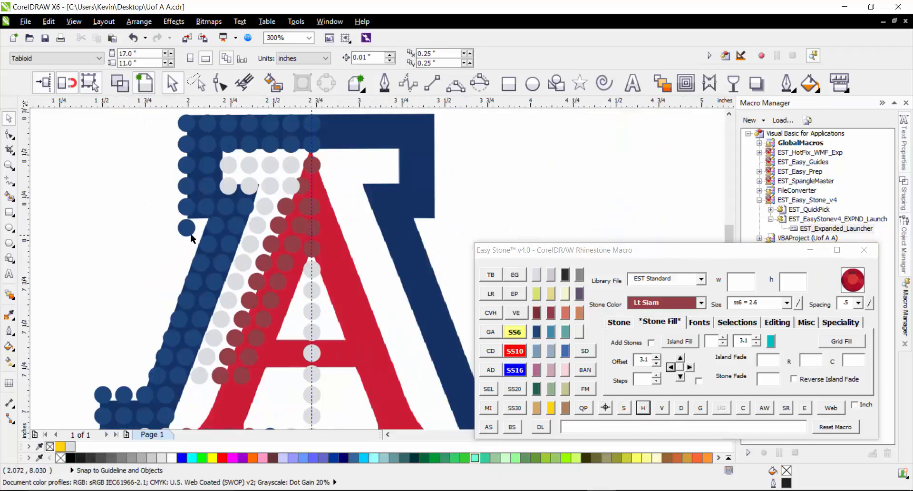
scroll(193, 233, up, 1)
scroll(198, 220, up, 2)
drag(197, 221, 253, 222)
scroll(185, 253, down, 2)
click(104, 219)
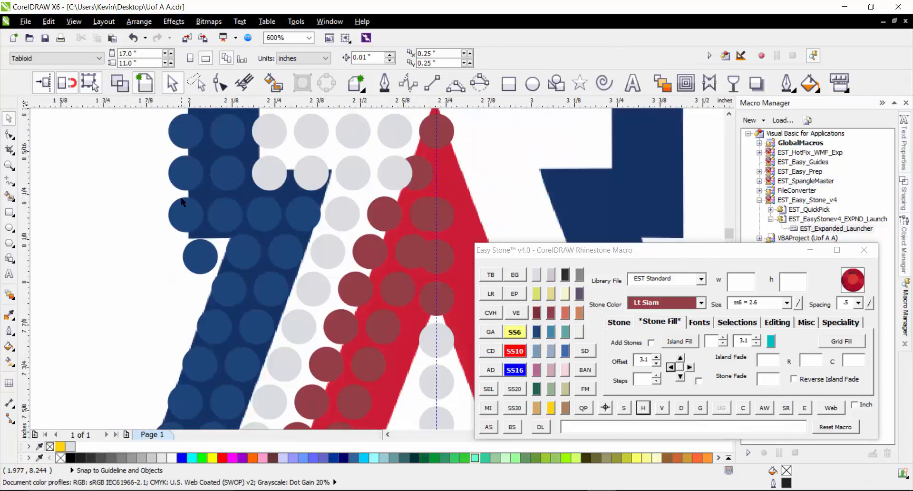
scroll(183, 202, up, 2)
click(199, 256)
scroll(183, 263, down, 3)
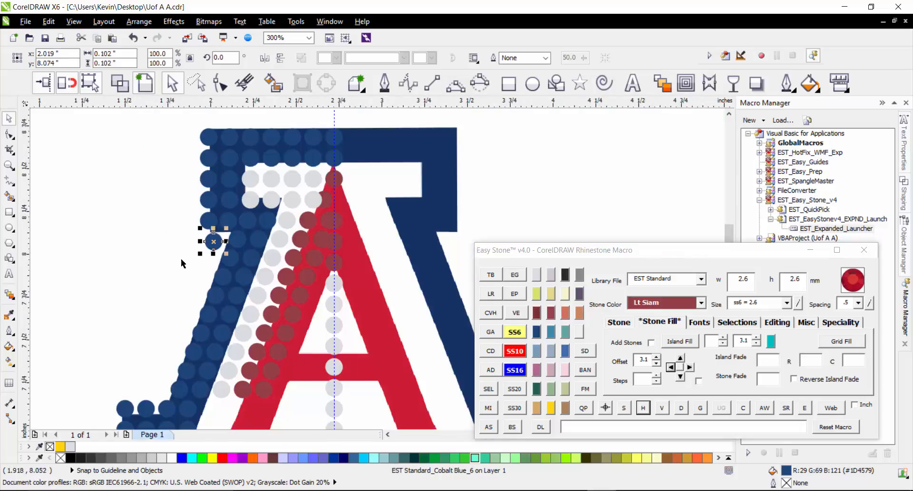
click(171, 251)
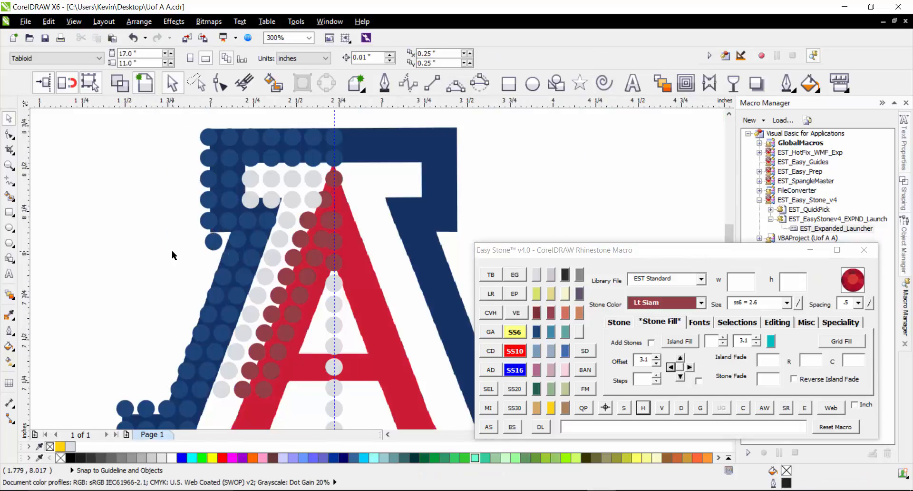
- Delete the lone blue stone hanging below the upper-left serif
scroll(219, 241, up, 1)
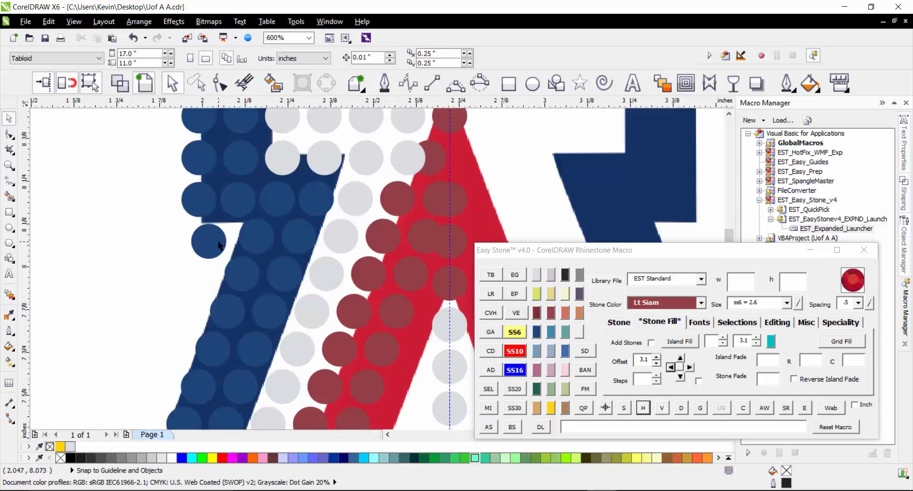
click(216, 241)
key(Delete)
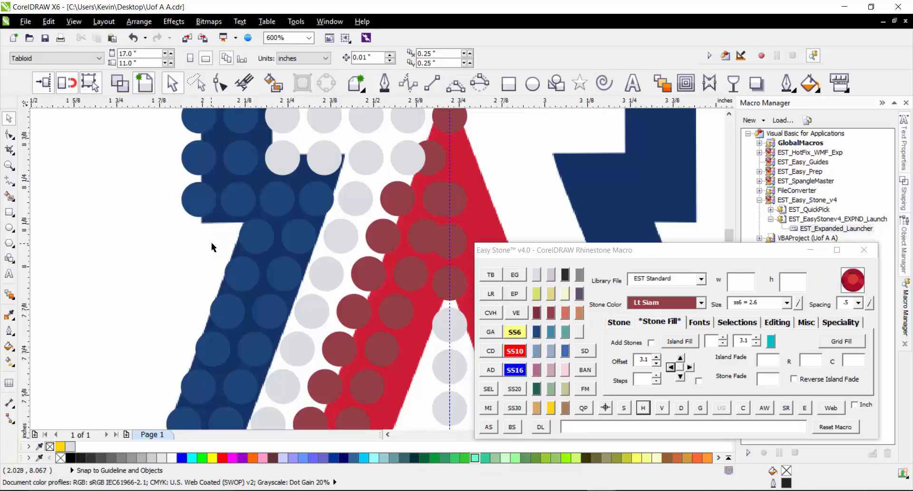
- Recolour the two Crystal stones overlapping the blue at the upper-left serif's inner corner to Cobalt Blue
scroll(211, 241, down, 1)
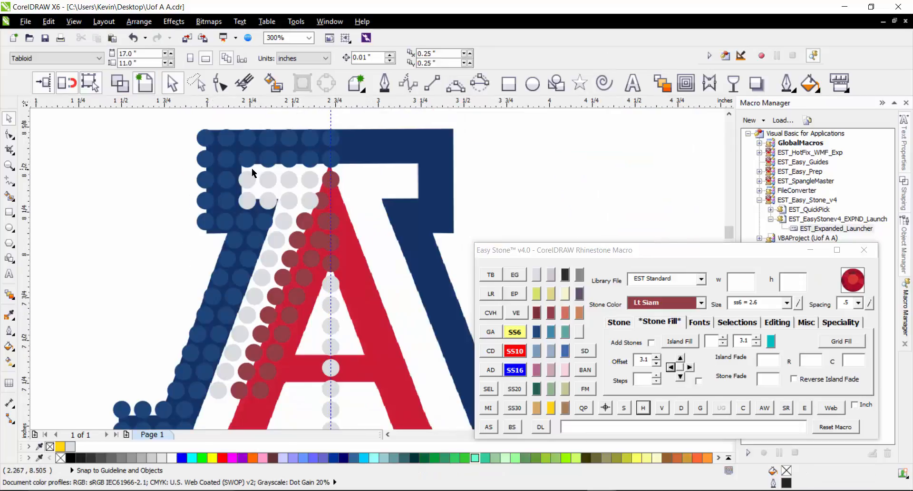
scroll(255, 191, up, 1)
click(252, 222)
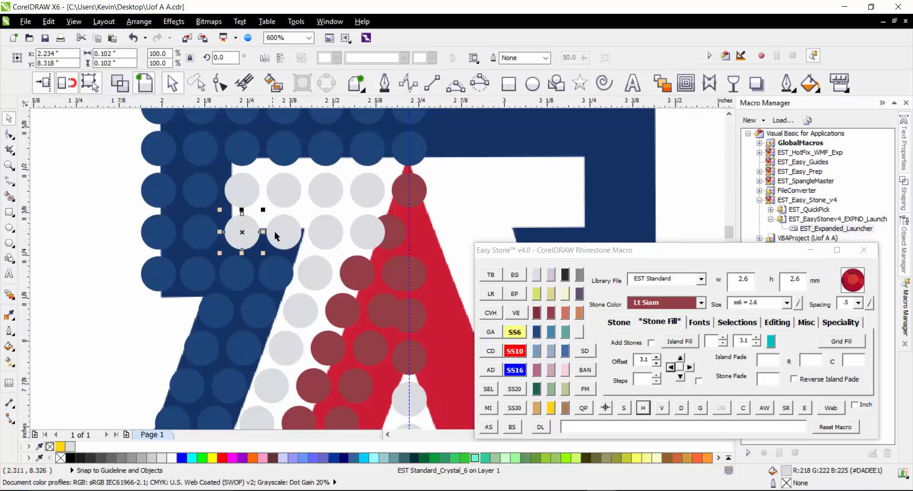
shift+click(286, 239)
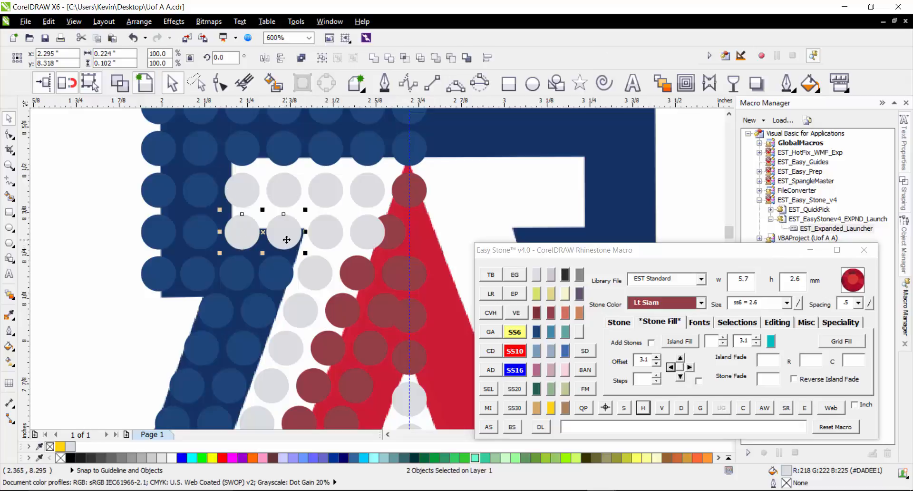
click(536, 332)
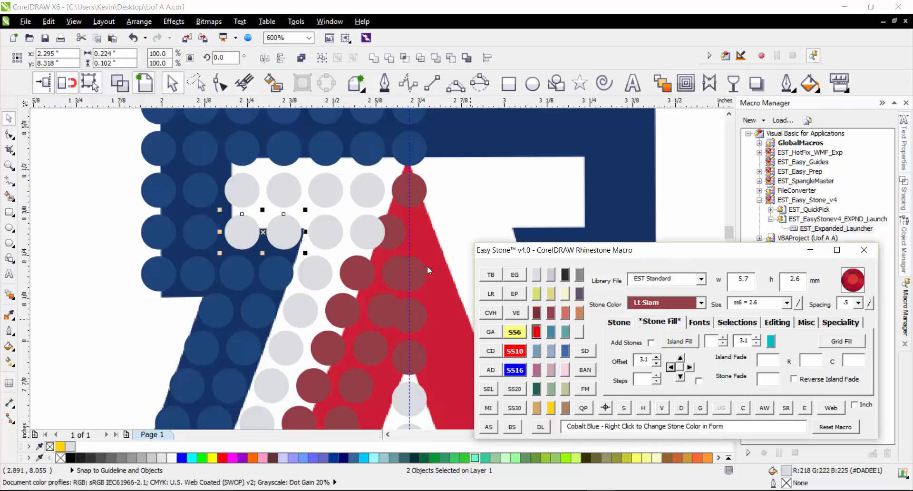
scroll(172, 279, down, 2)
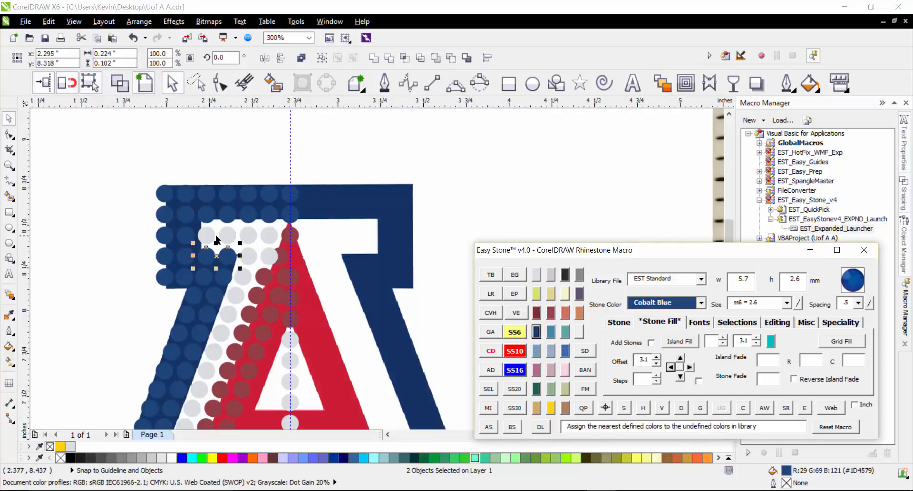
click(69, 218)
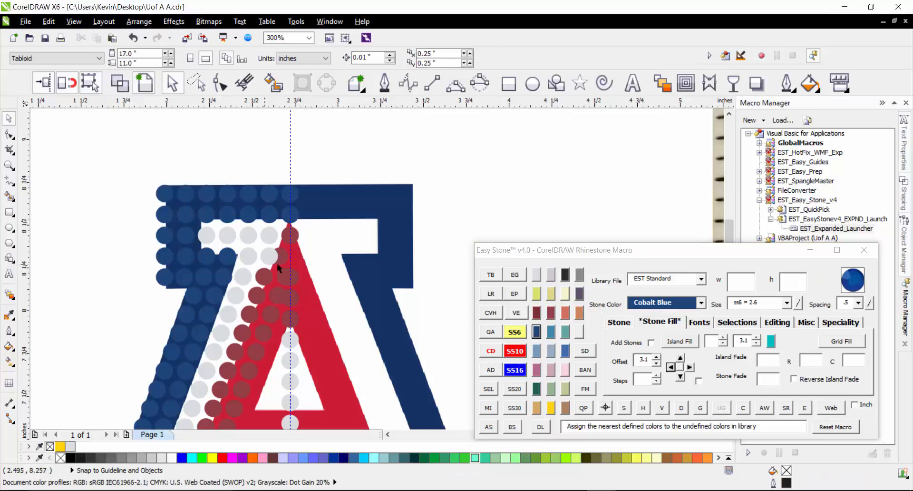
- Recolour the Crystal stone overlapping the red leg's edge just below the apex to Lt Siam
scroll(295, 262, up, 4)
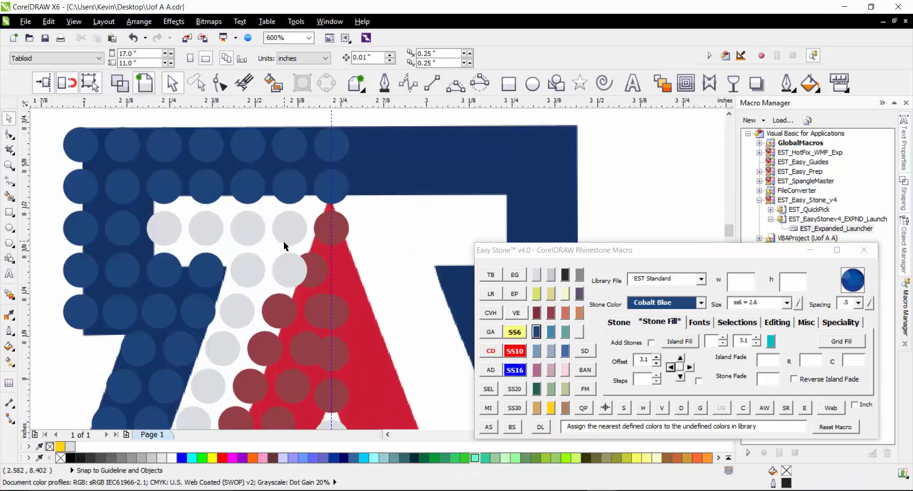
click(299, 267)
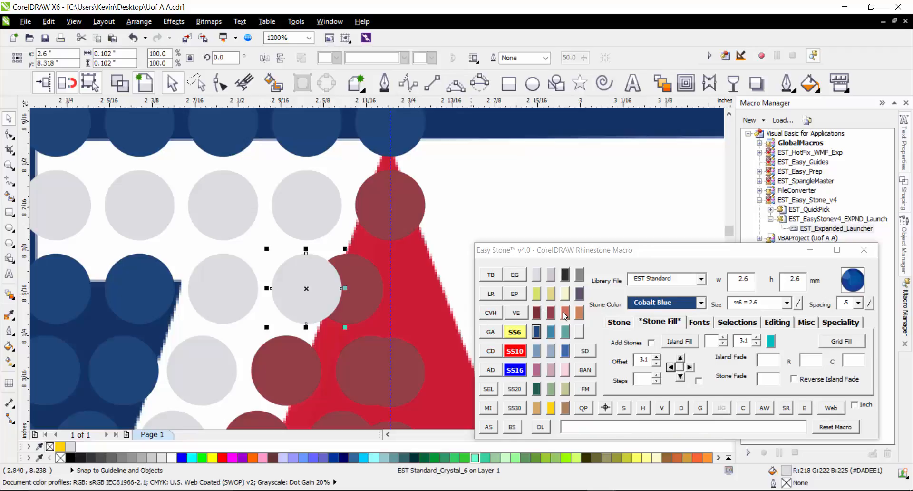
click(550, 312)
click(331, 220)
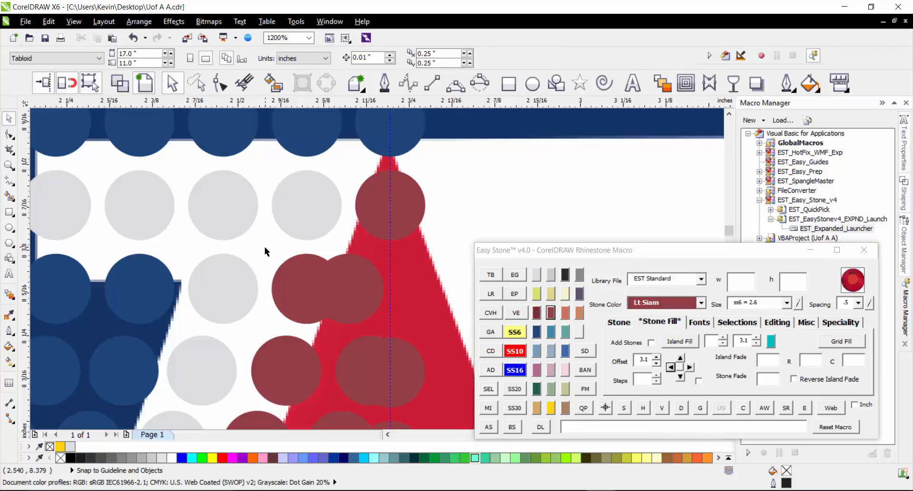
- Examine the stone fill from the upper serif down to where the left leg's blue stones meet the foot
scroll(264, 246, down, 1)
scroll(328, 212, up, 1)
scroll(327, 212, down, 1)
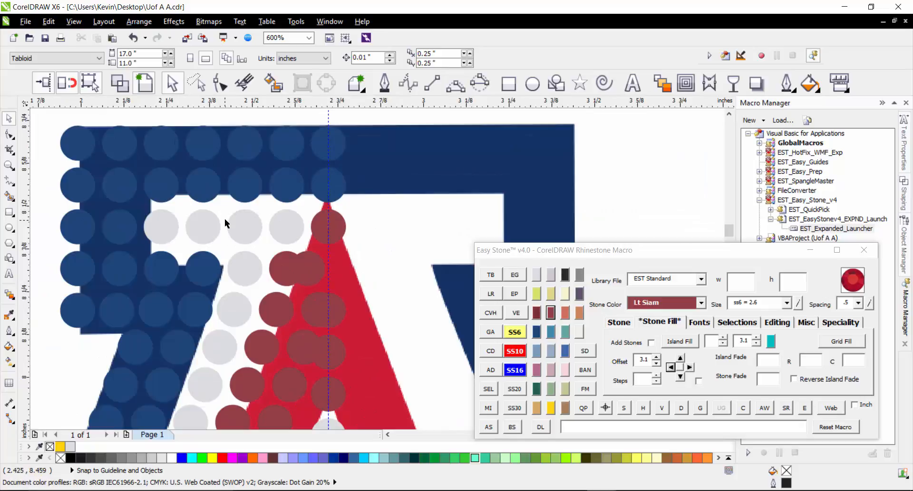
scroll(309, 277, down, 1)
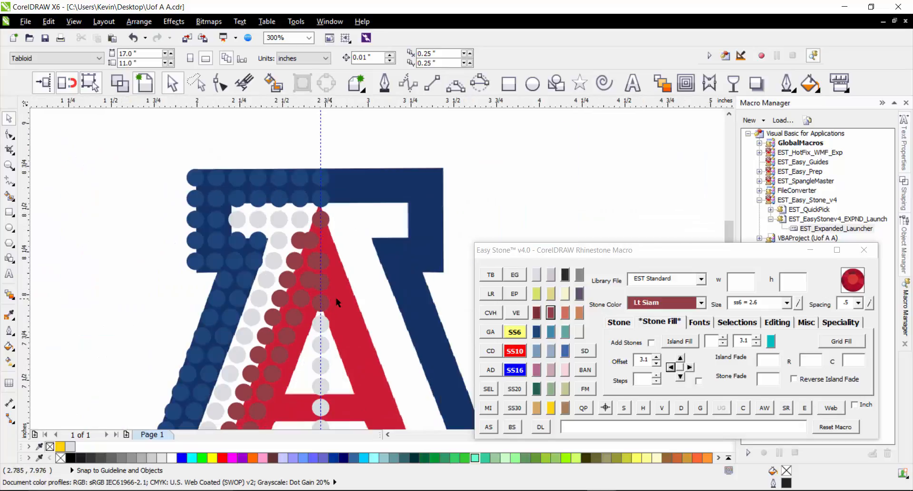
scroll(366, 297, down, 2)
scroll(268, 289, up, 2)
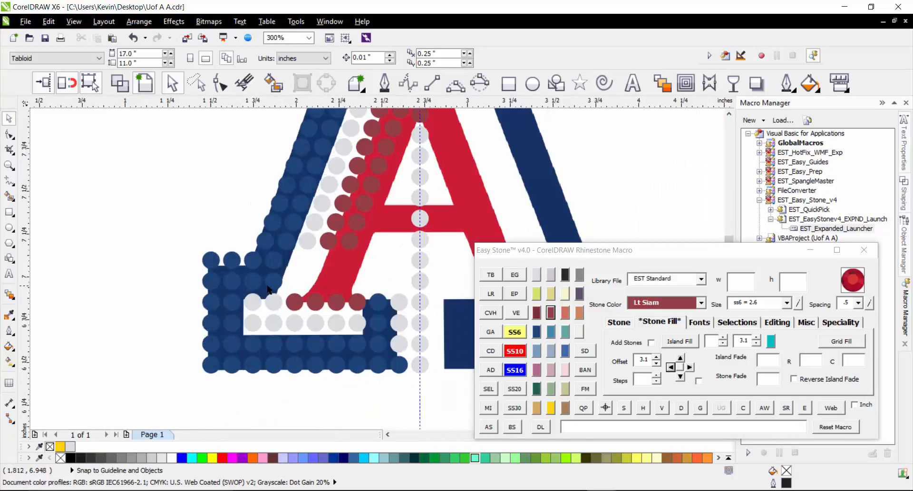
scroll(336, 260, up, 1)
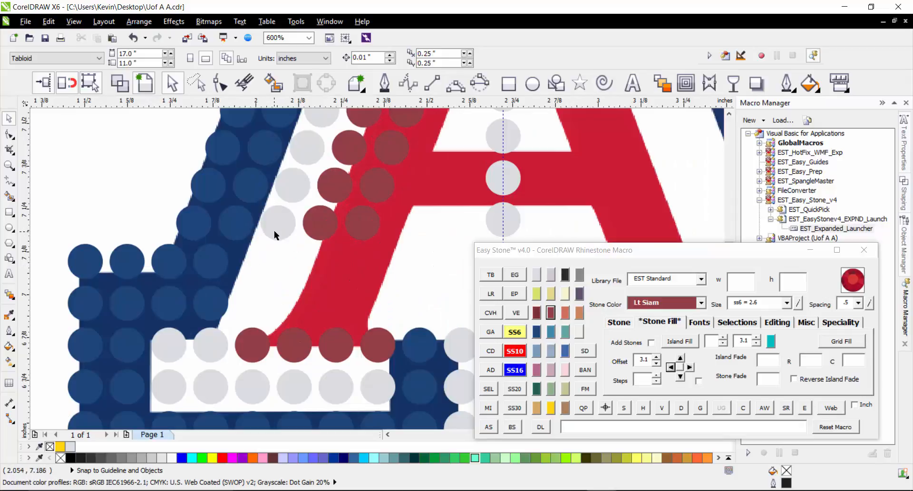
scroll(213, 285, up, 1)
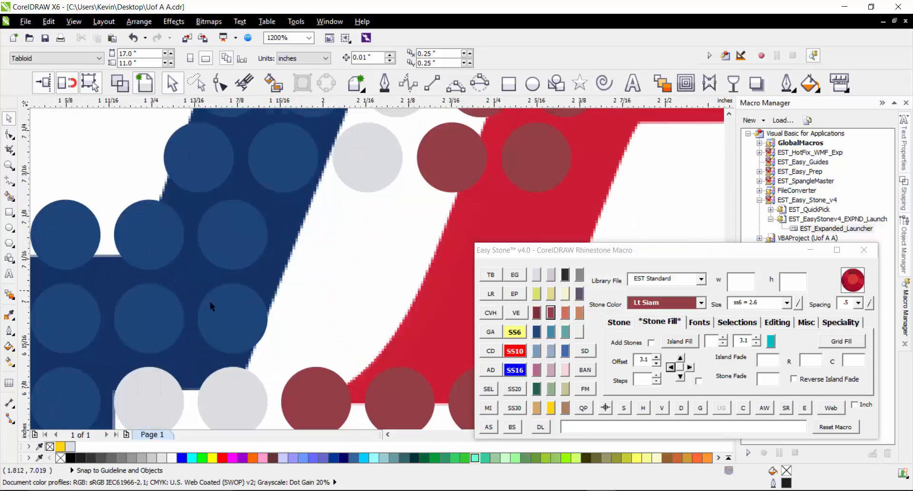
click(210, 301)
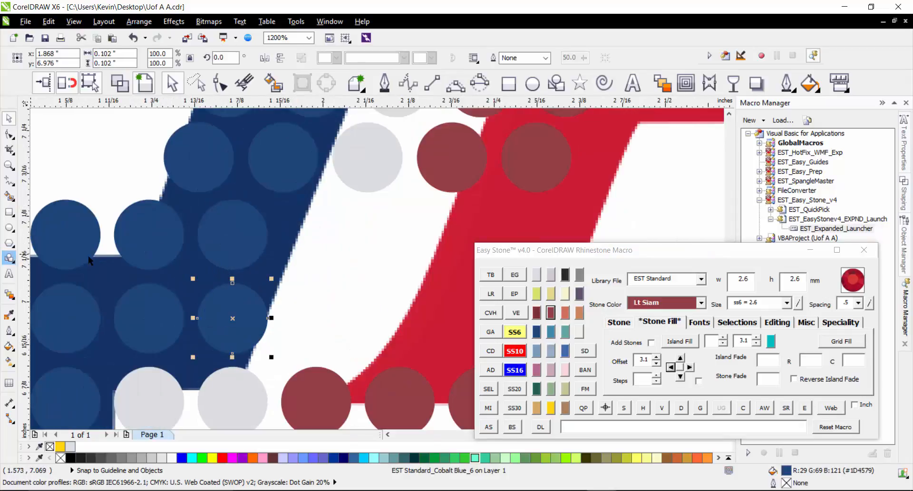
key(Escape)
click(154, 241)
click(235, 248)
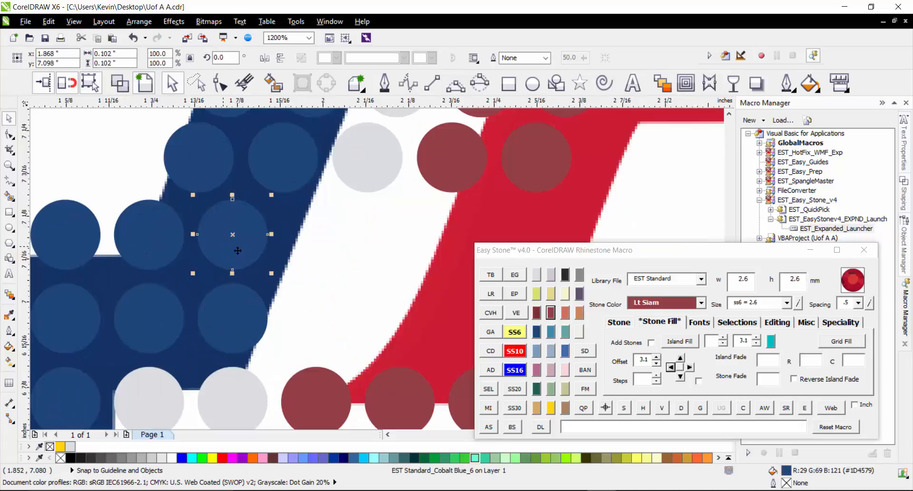
scroll(280, 302, down, 1)
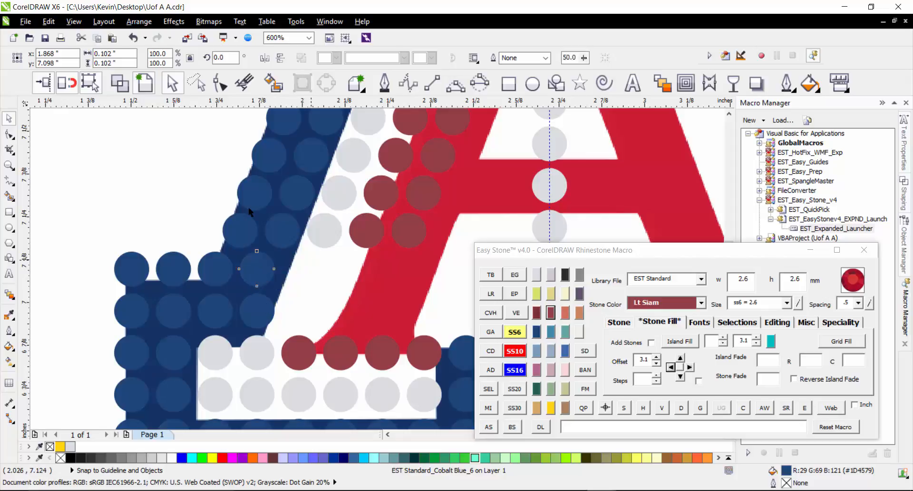
key(Escape)
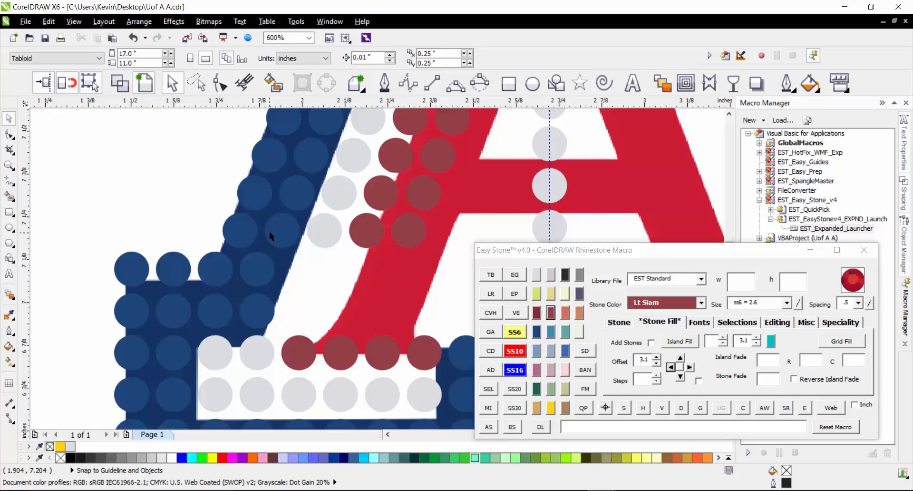
- Add an angled guideline through two neighbouring stones of the inner slanted blue line, just above the left foot
scroll(348, 162, up, 1)
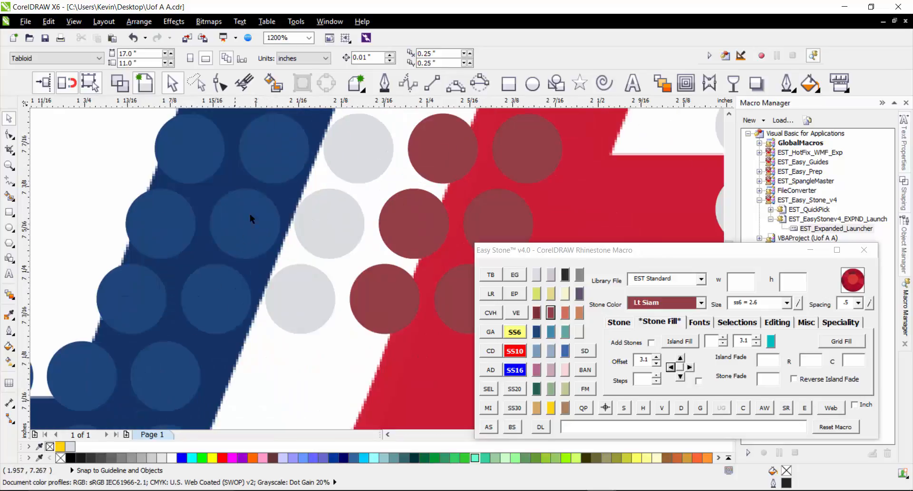
click(251, 220)
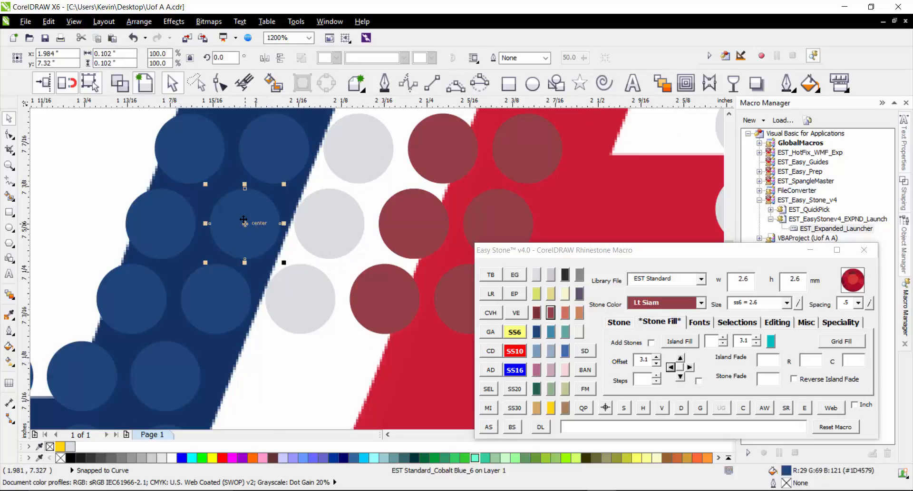
shift+click(235, 290)
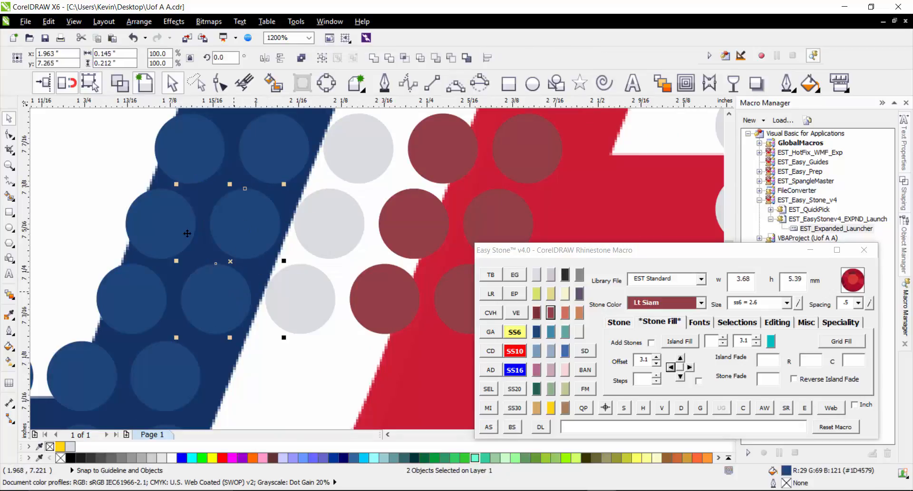
click(490, 332)
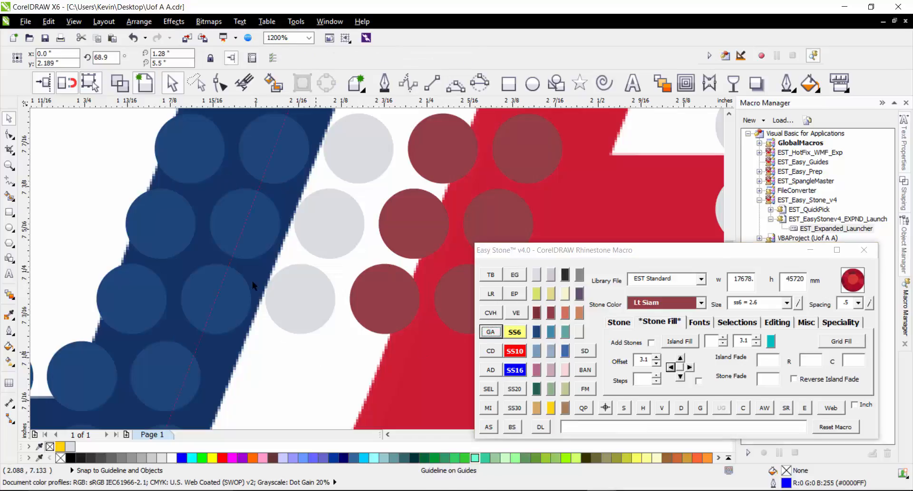
- Add a horizontal guideline through the left foot's top blue row and snap its inner end stone to the crossing with the angled guideline
scroll(228, 290, down, 2)
scroll(201, 253, up, 2)
click(197, 250)
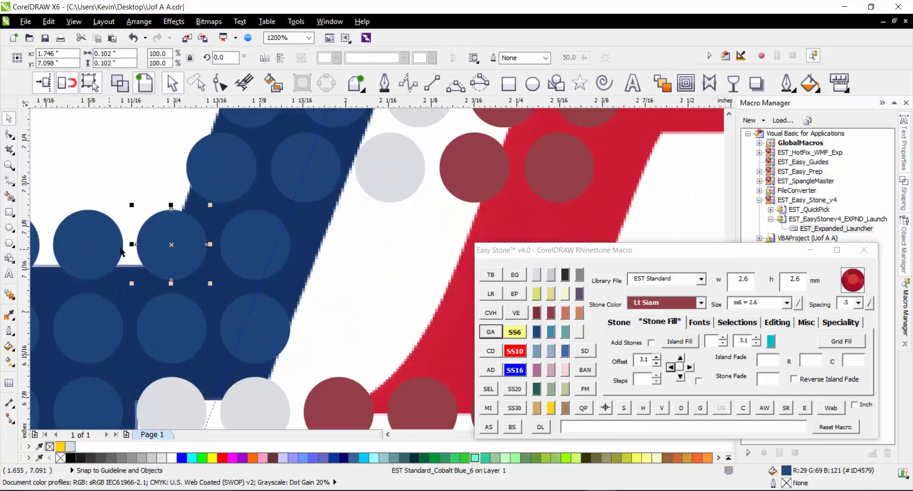
click(490, 314)
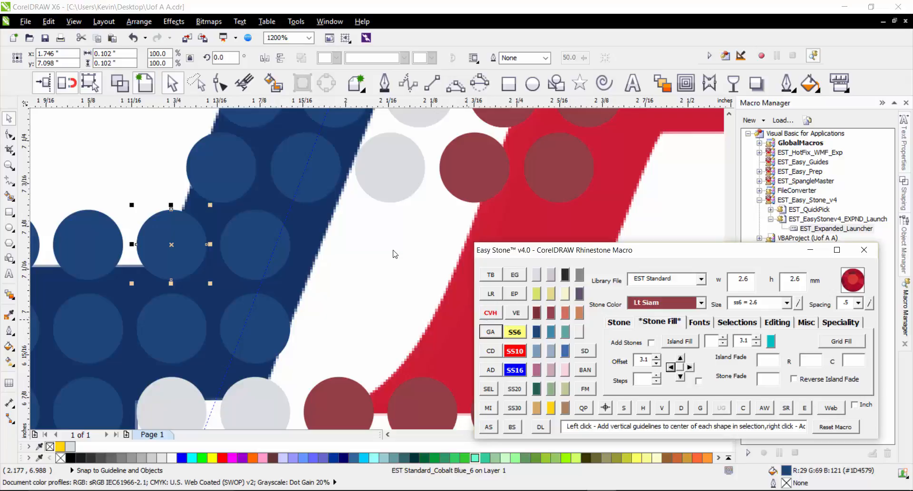
scroll(289, 246, up, 2)
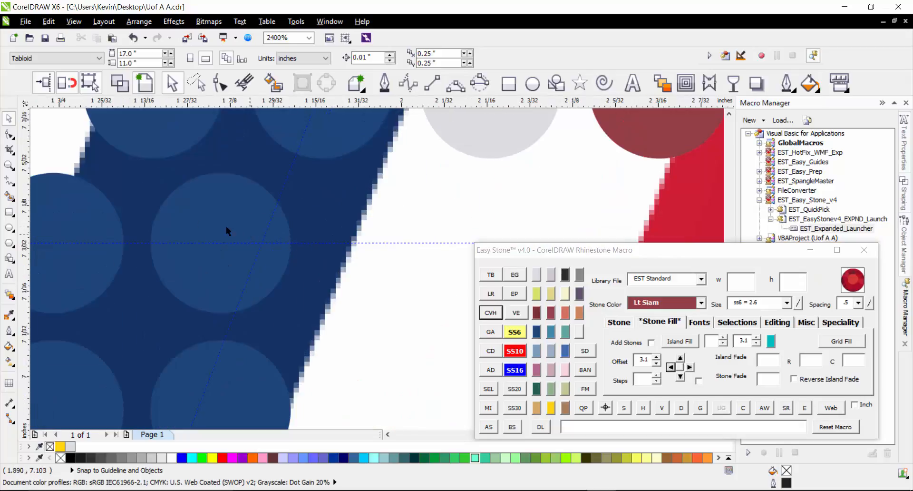
click(227, 226)
drag(251, 235, 260, 241)
scroll(355, 311, down, 1)
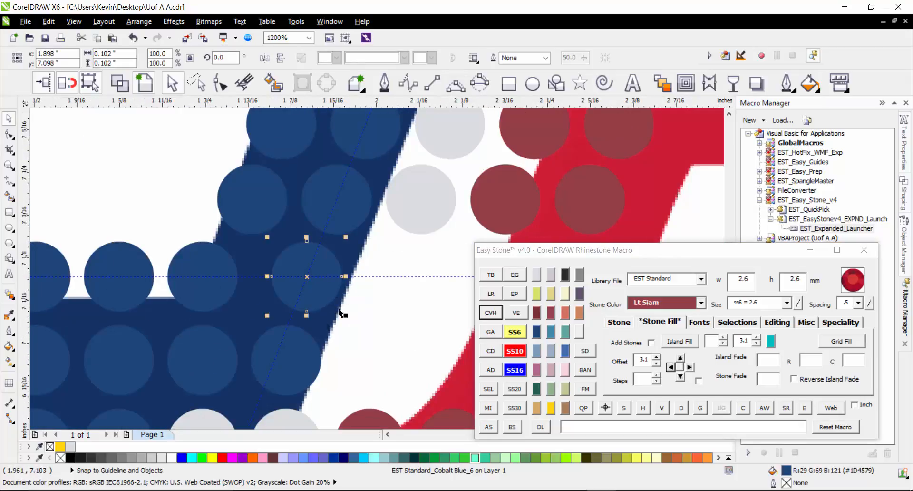
- Add a horizontal guideline through the foot's second blue row and snap its inner end stone to the crossing with the angled guideline
click(210, 347)
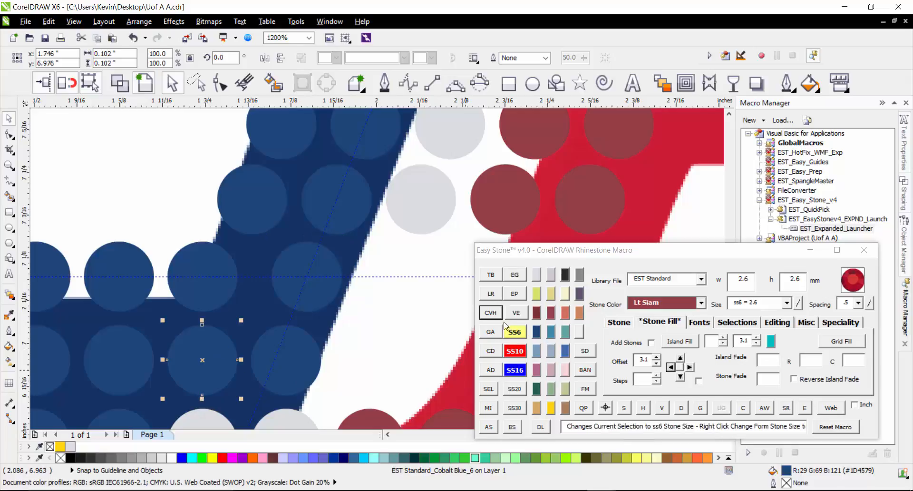
right_click(490, 313)
scroll(299, 393, up, 1)
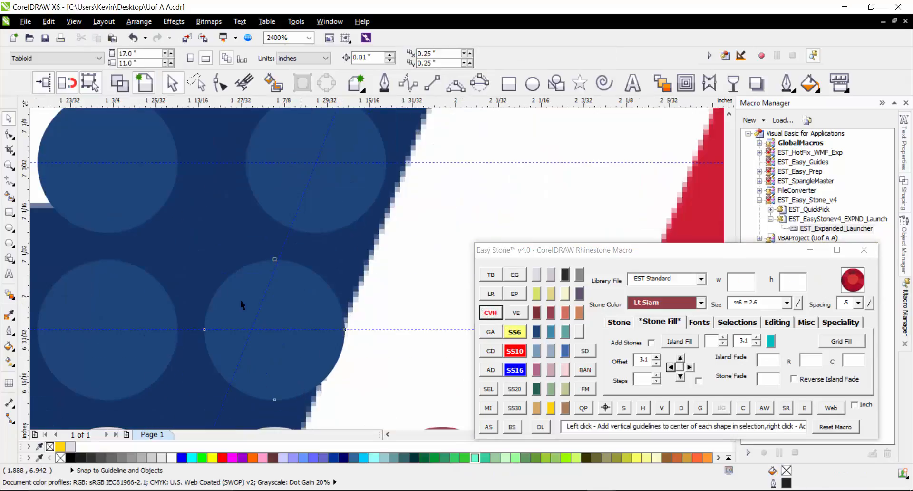
click(276, 330)
drag(276, 331, 251, 331)
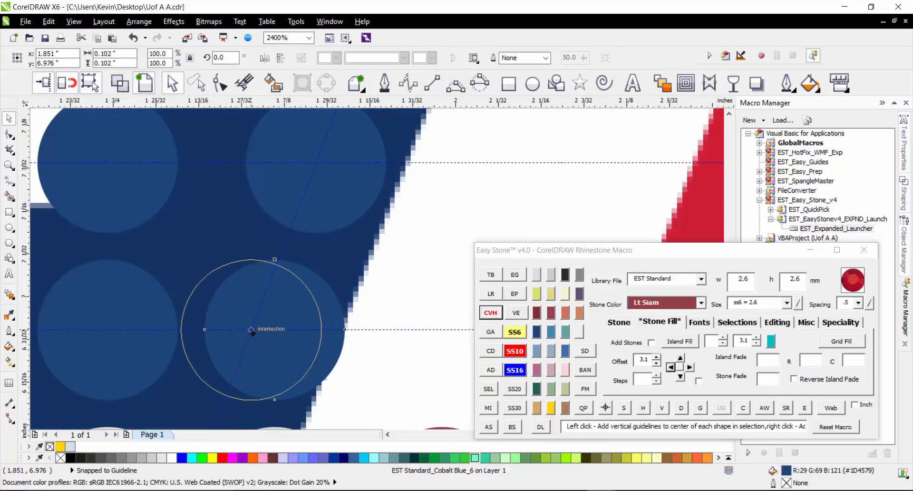
scroll(342, 271, down, 1)
scroll(281, 298, down, 1)
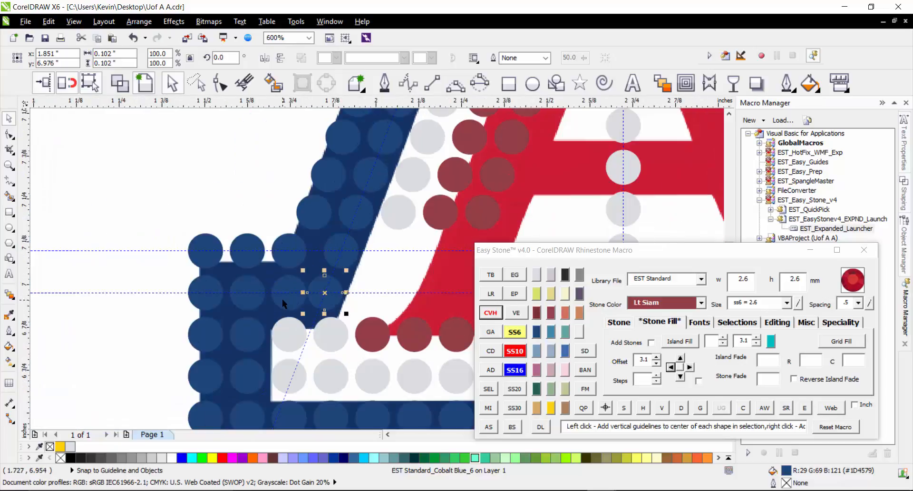
- Distribute the four blue stones of the left foot's second row evenly in the horizontal direction
shift+click(281, 298)
shift+click(249, 301)
shift+click(208, 305)
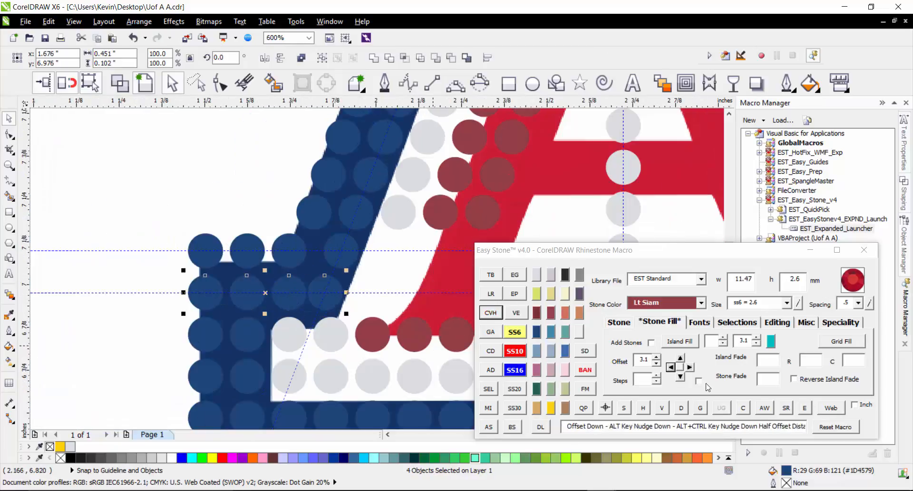
click(643, 408)
- Distribute the four blue stones of the left foot's top row evenly in the horizontal direction
click(348, 260)
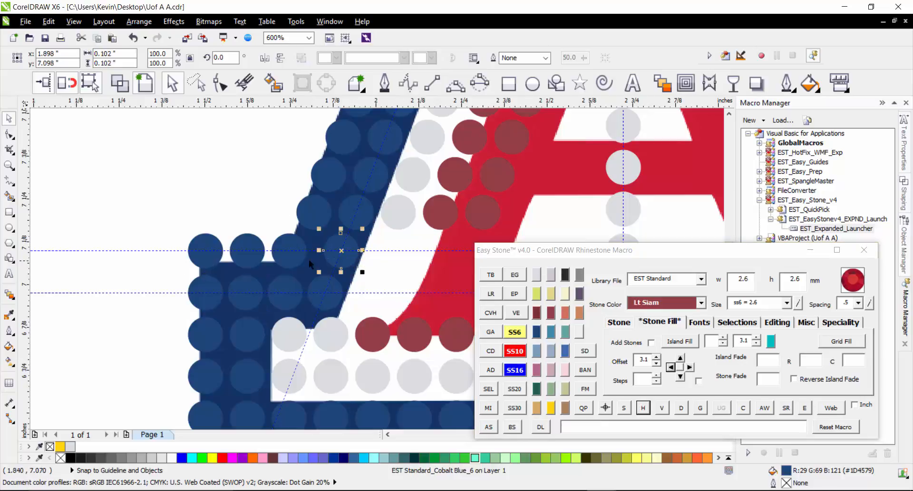
shift+click(293, 259)
shift+click(254, 259)
shift+click(212, 259)
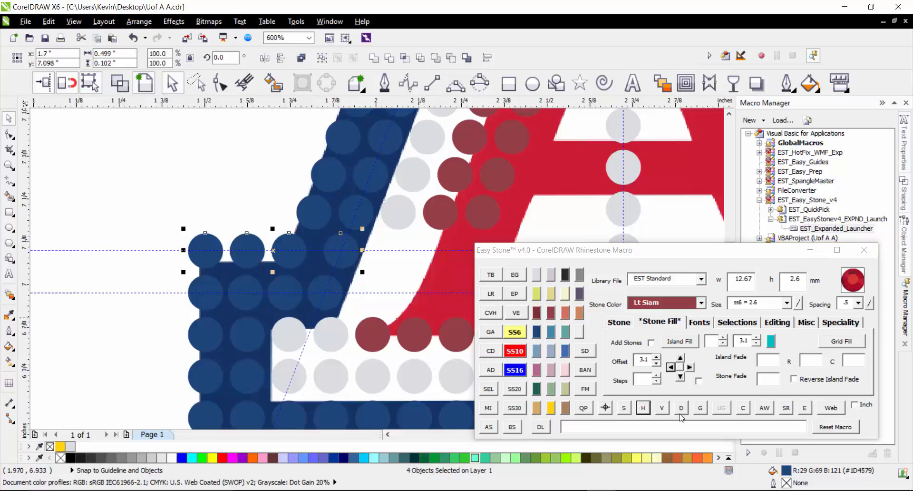
click(643, 407)
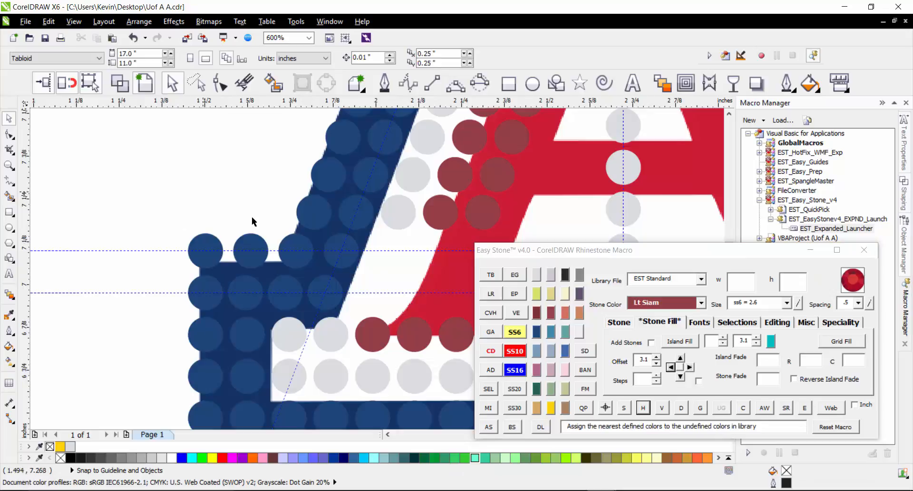
- Add an angled guideline through the lowest two Crystal stones of the slanted white band above the left foot
scroll(402, 306, up, 1)
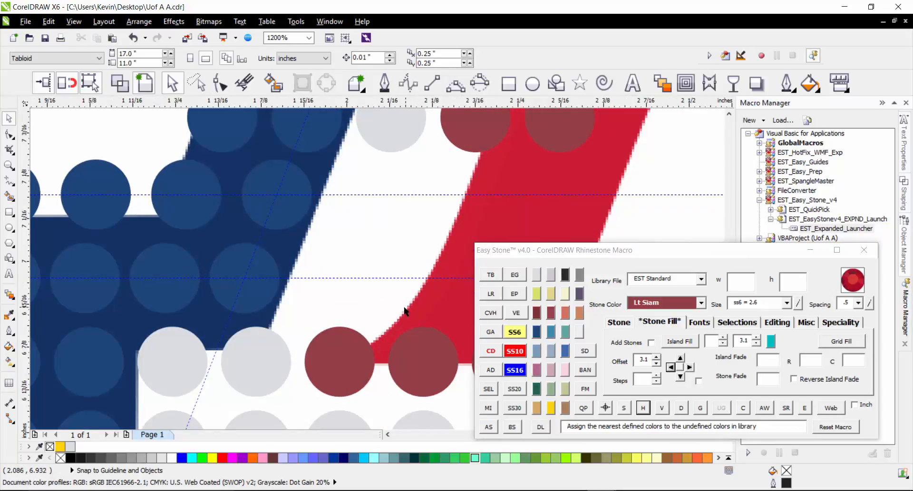
scroll(262, 349, down, 1)
scroll(321, 222, up, 1)
click(321, 222)
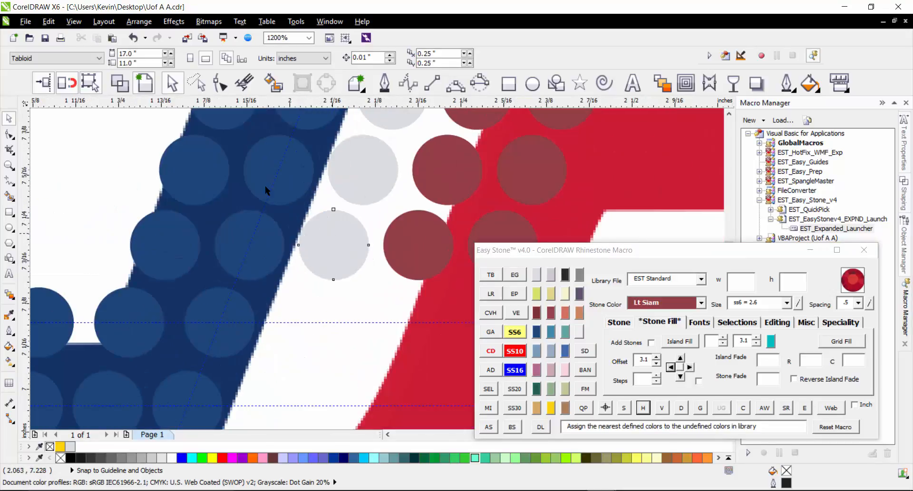
click(490, 331)
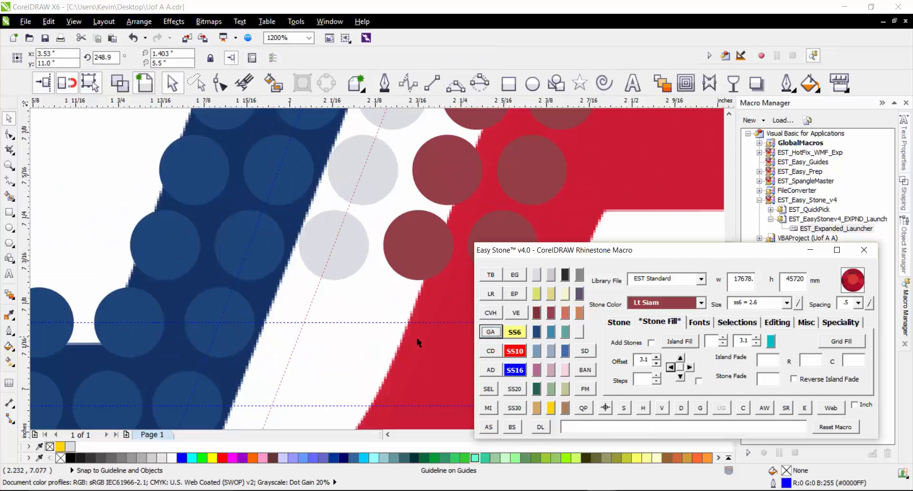
- Copy the lowest slanted Crystal stone down its guideline to the foot's second-row guideline, and place another copy in the gap between them
click(345, 242)
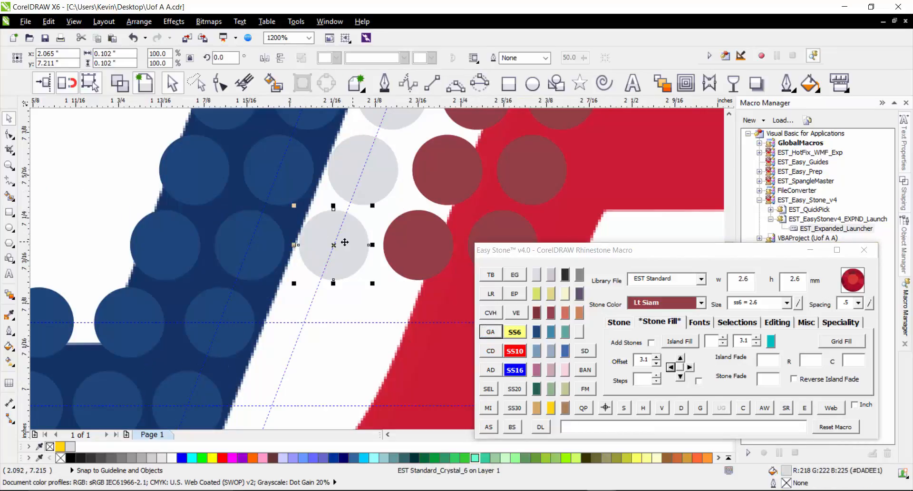
drag(344, 242, 274, 405)
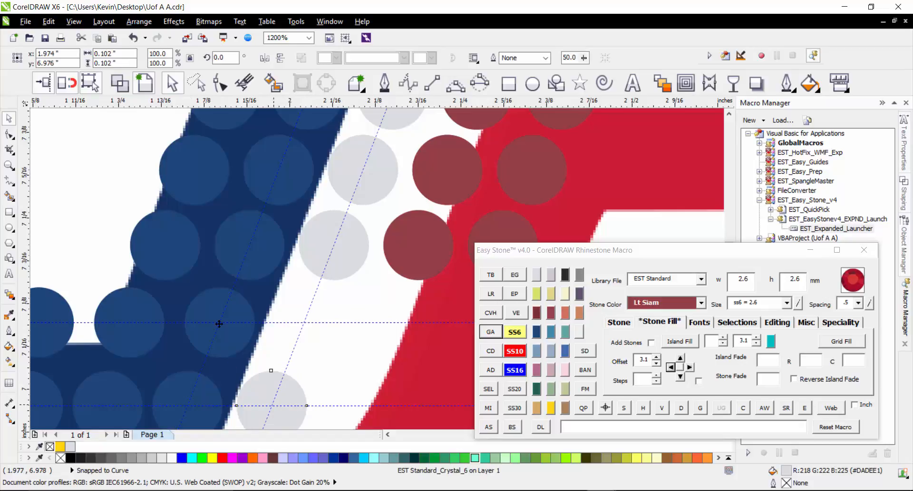
click(352, 371)
drag(289, 394, 311, 328)
right_click(374, 345)
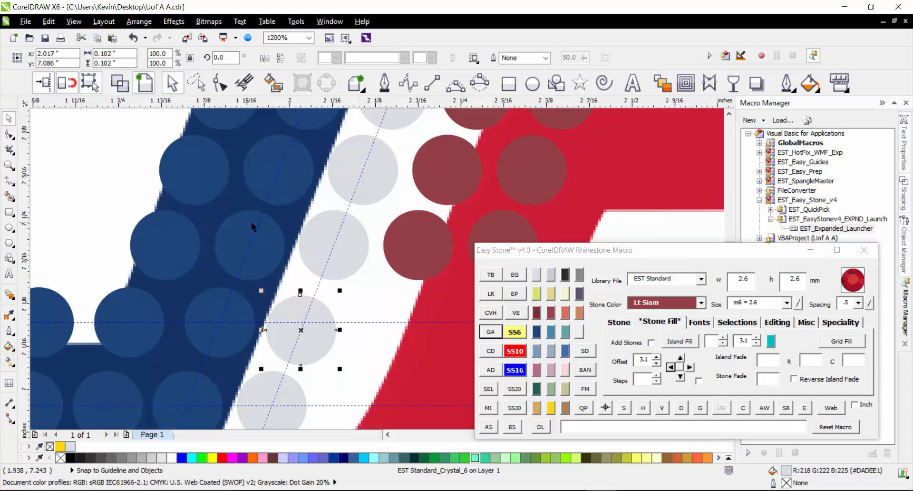
- Add angled guidelines through the lowest two stones of both the outer and the inner Lt Siam lines on the red leg
scroll(252, 227, down, 1)
click(335, 238)
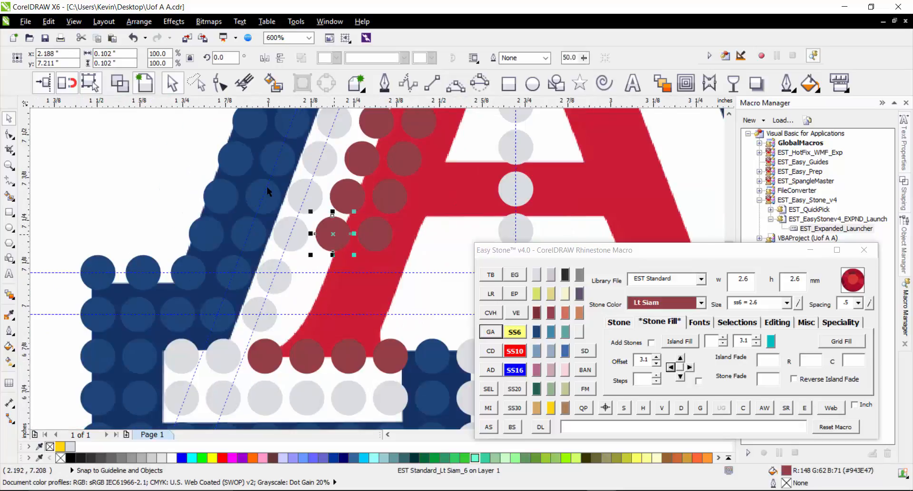
shift+click(346, 198)
click(489, 335)
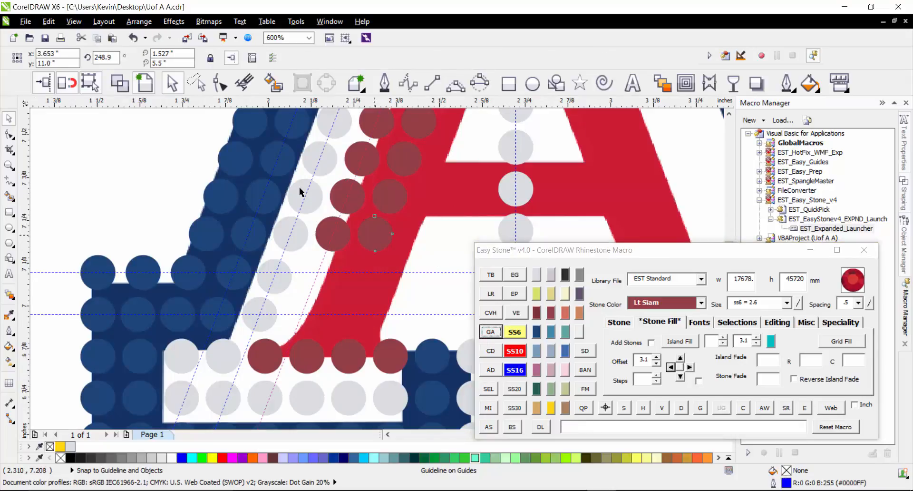
click(374, 234)
shift+click(389, 197)
click(490, 331)
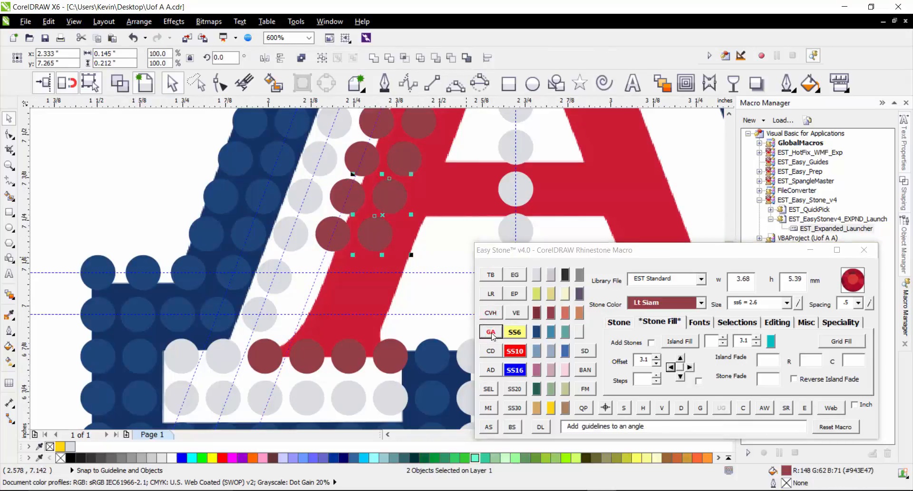
- Fill the red leg's gap above the foot with two pairs of copied Lt Siam stones placed along the angled guidelines
scroll(358, 340, up, 2)
click(331, 365)
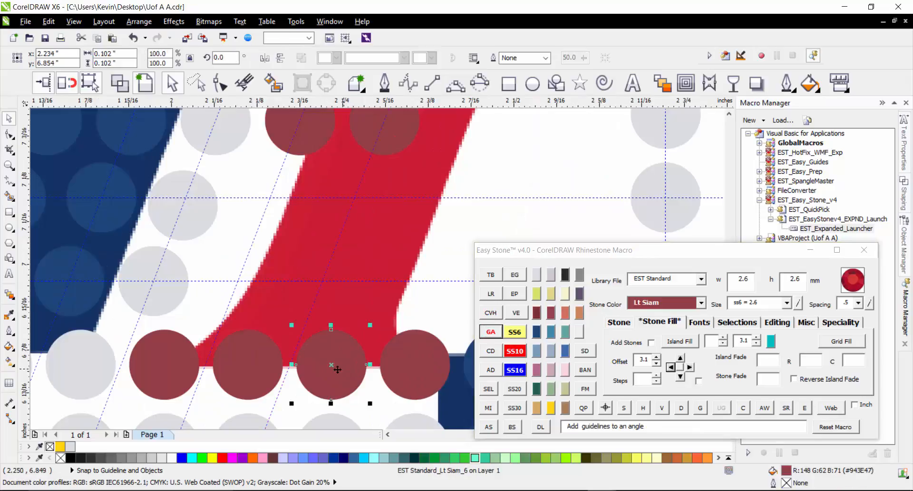
drag(330, 365, 238, 280)
click(327, 365)
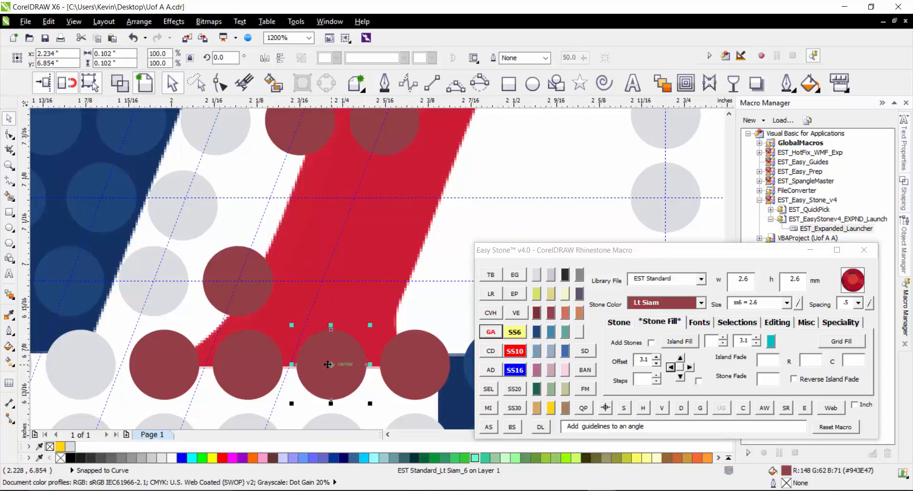
drag(327, 365, 259, 228)
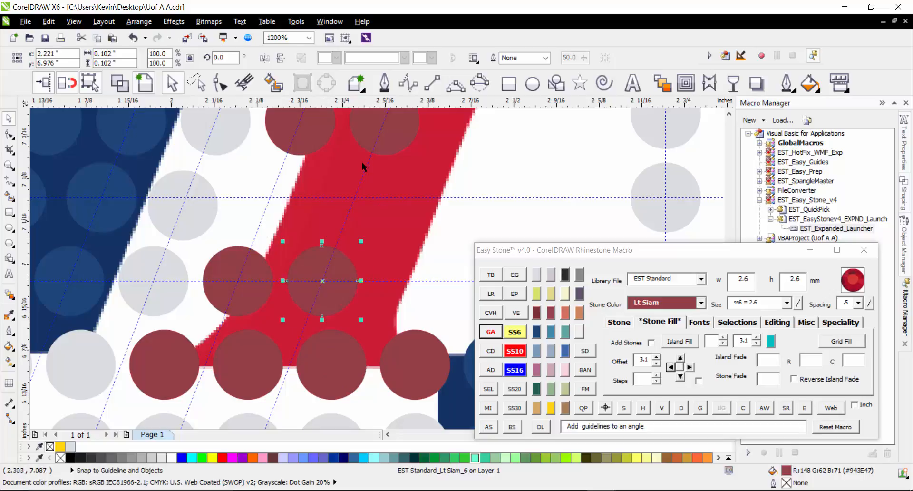
drag(352, 254, 456, 228)
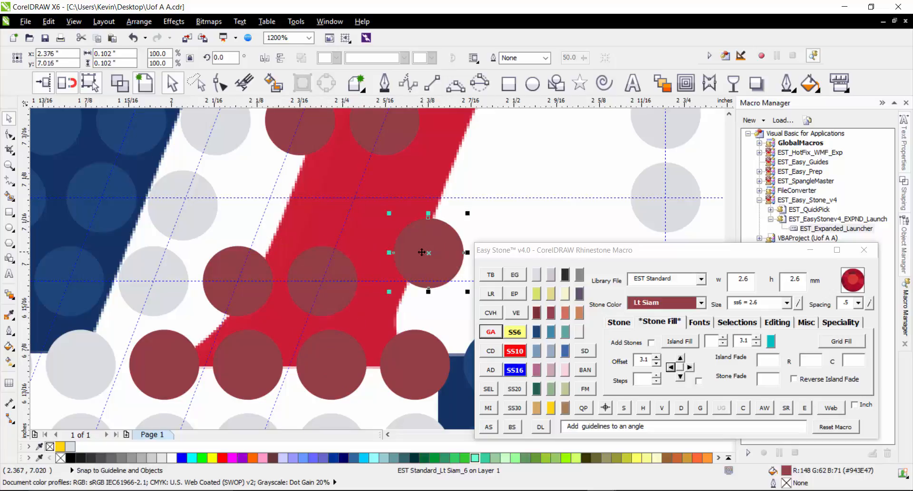
drag(345, 204, 271, 198)
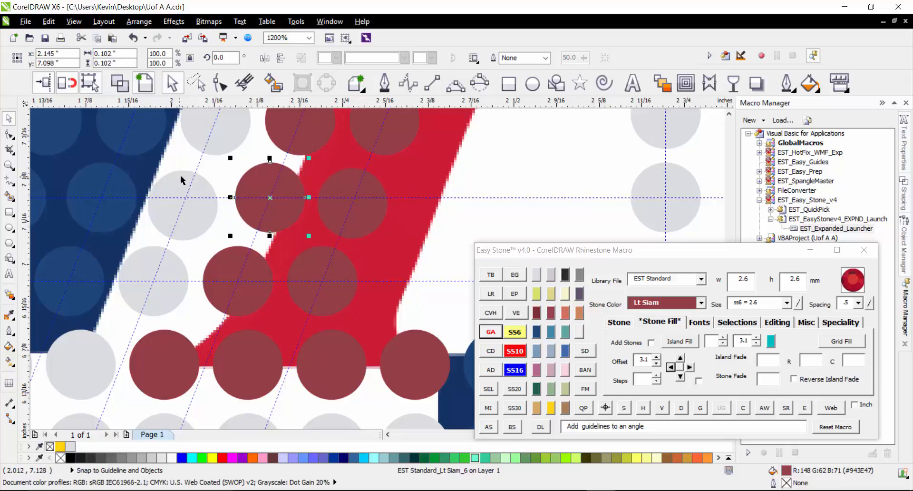
- Recolour the centre-line stone at the tip of the inner triangle to Crystal and the crossbar's centre stone to Lt Siam
scroll(266, 333, down, 2)
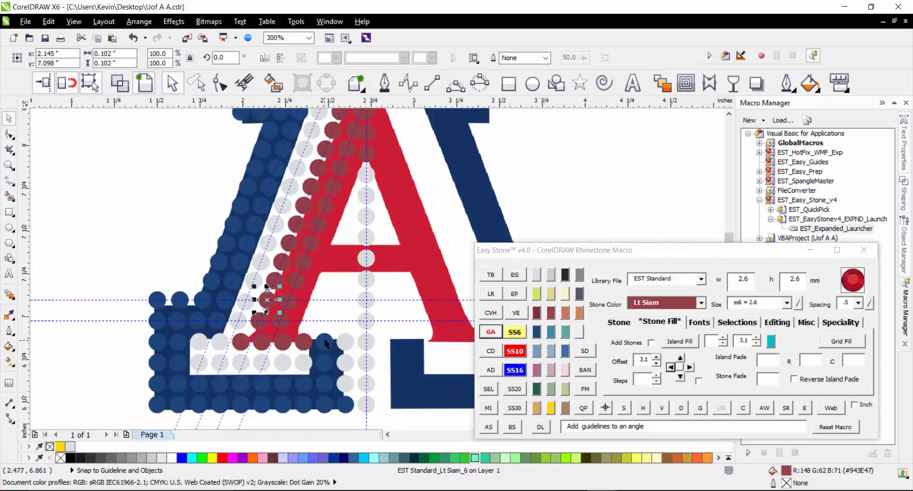
scroll(324, 342, down, 2)
scroll(305, 255, up, 2)
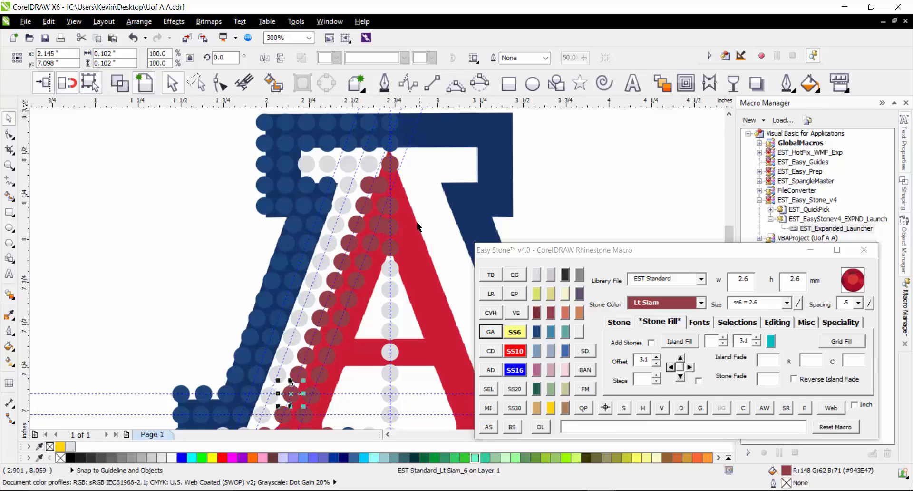
scroll(278, 245, down, 1)
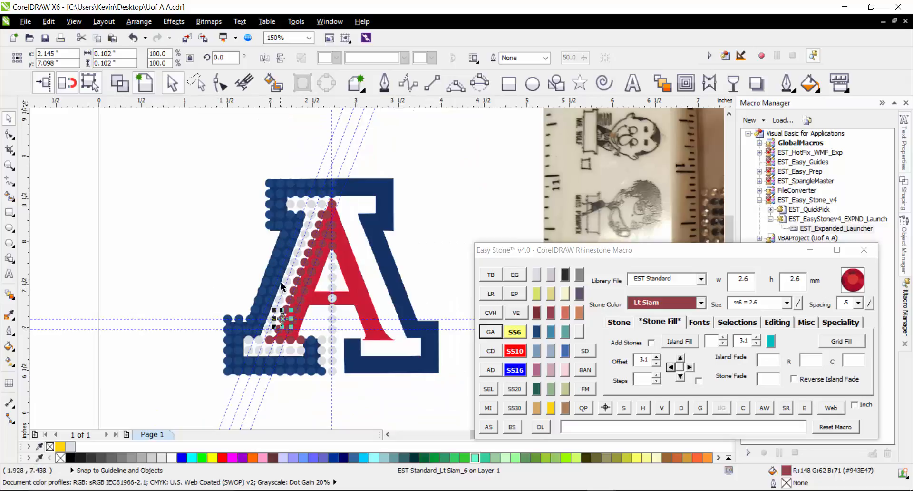
scroll(293, 297, up, 1)
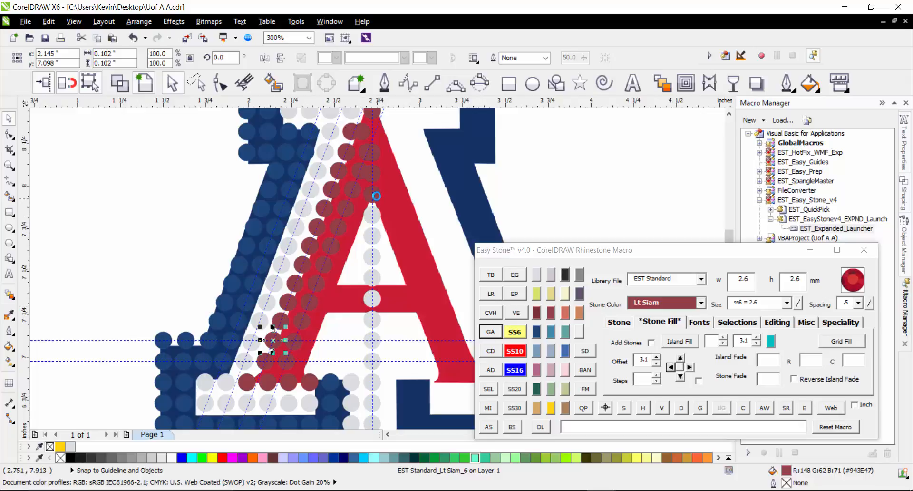
click(378, 194)
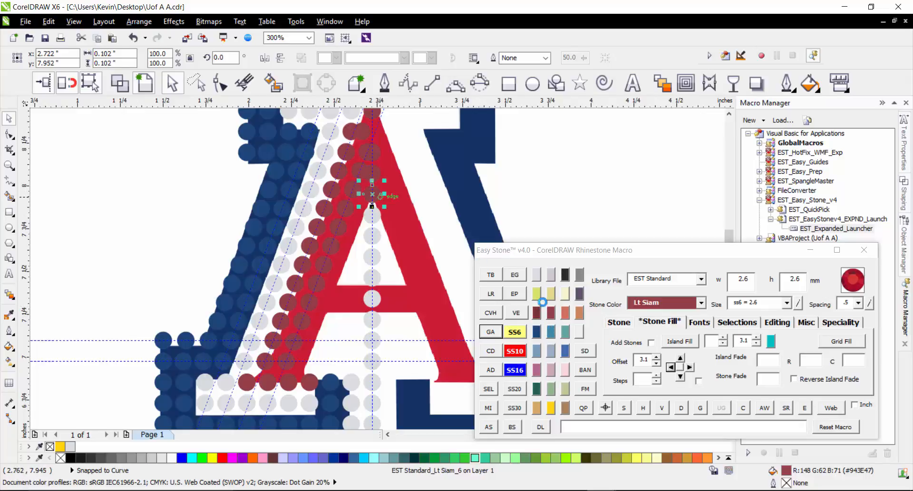
click(536, 275)
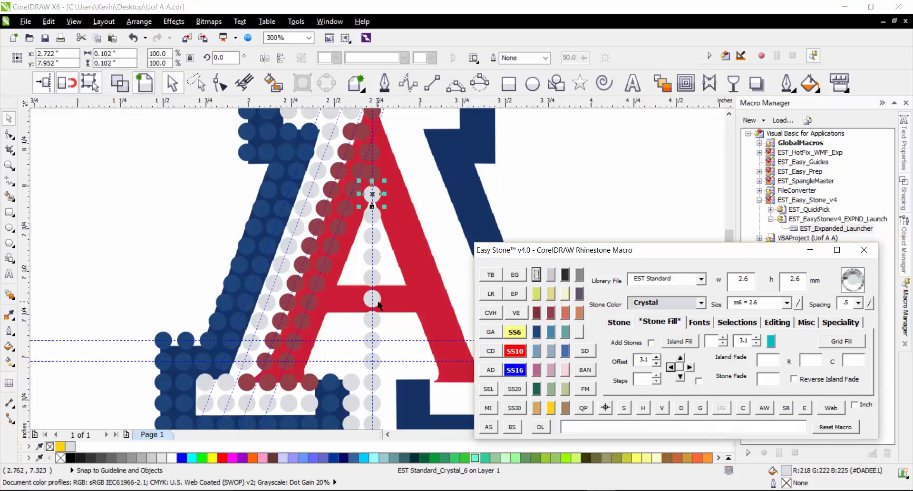
click(379, 304)
click(551, 312)
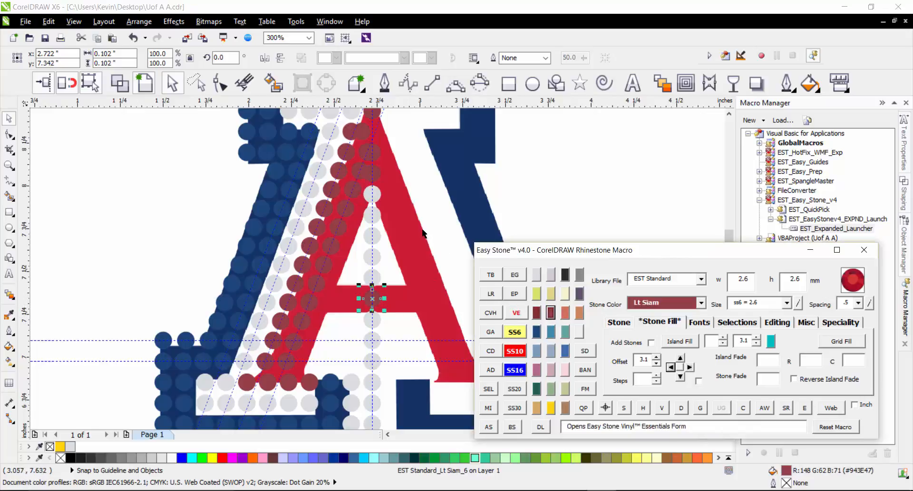
key(Escape)
- Move all the stones of the half letter off the bitmap template to the empty area left of the page
scroll(378, 247, down, 2)
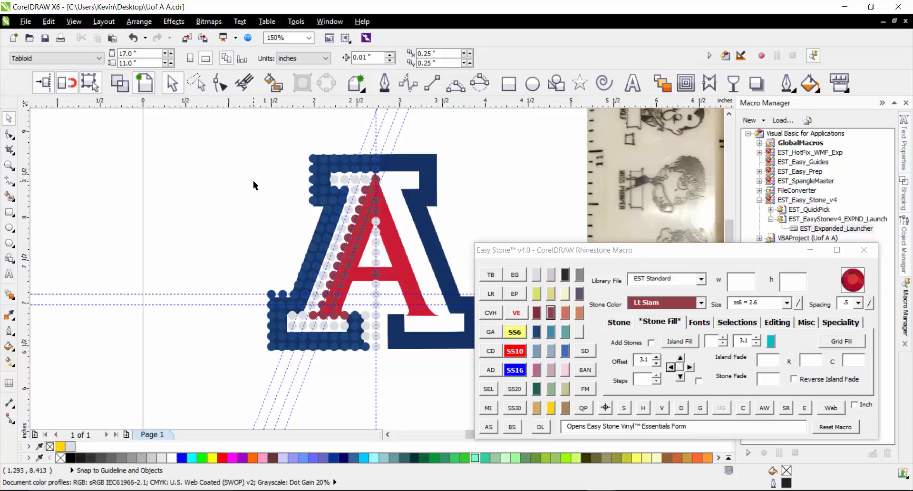
drag(231, 126, 430, 394)
scroll(357, 253, down, 4)
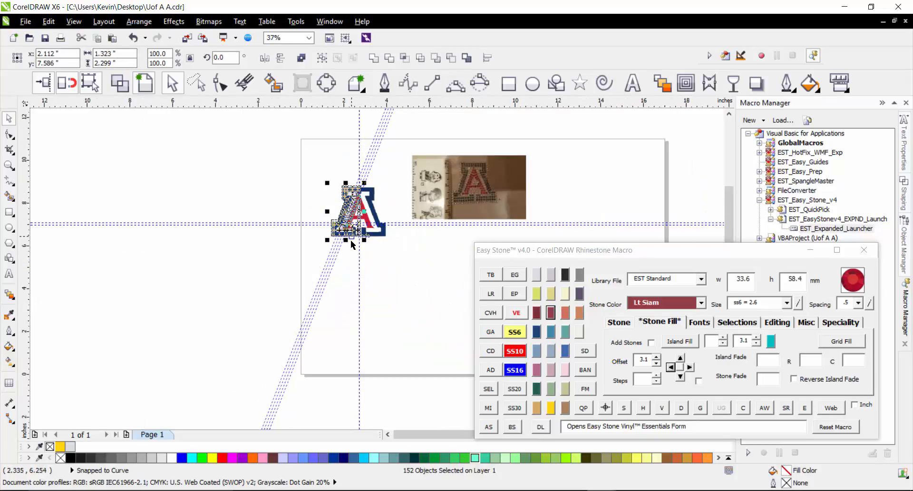
drag(352, 232, 94, 282)
click(81, 336)
scroll(82, 335, up, 4)
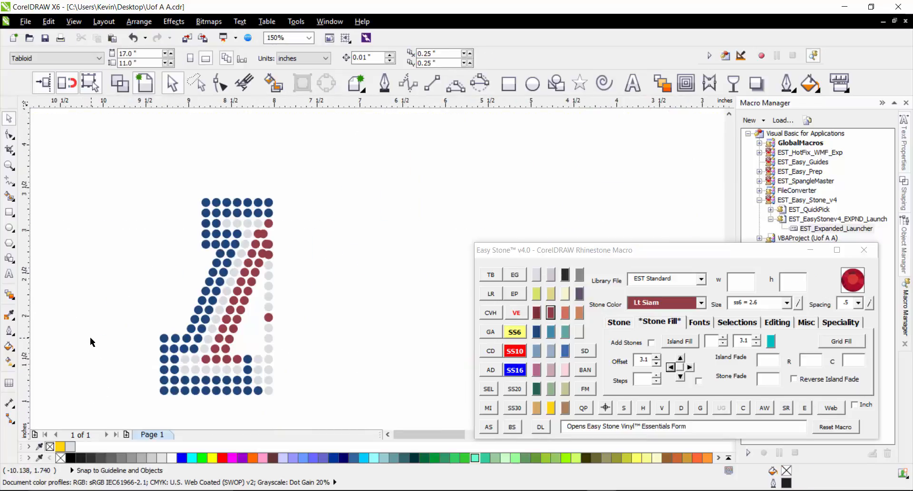
- Extend the crossbar from its centre Lt Siam stone to the red leg with two copies offset 3.1 mm leftward
scroll(90, 337, up, 2)
scroll(90, 336, down, 2)
scroll(248, 340, up, 4)
click(304, 296)
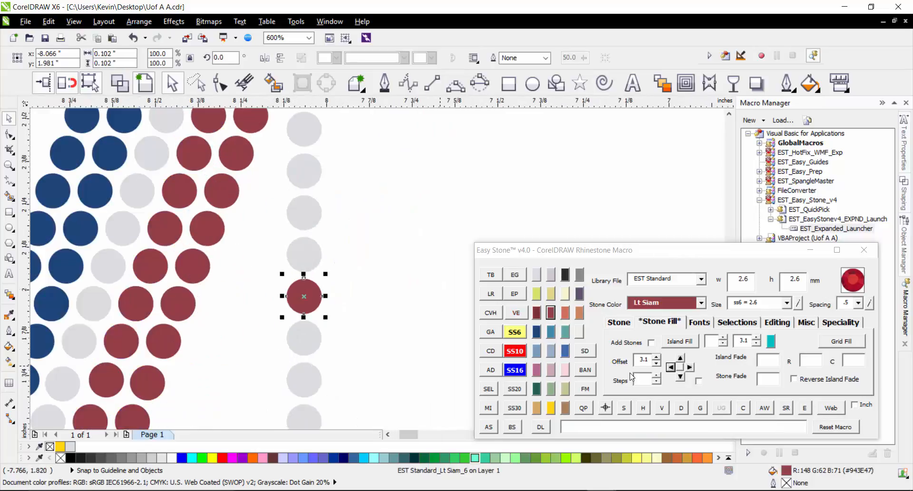
click(668, 367)
click(668, 367)
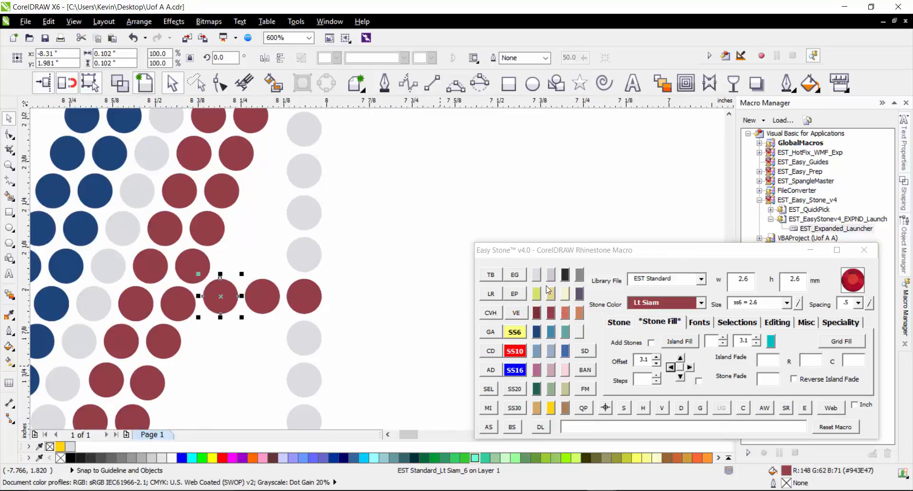
click(348, 163)
scroll(347, 163, down, 4)
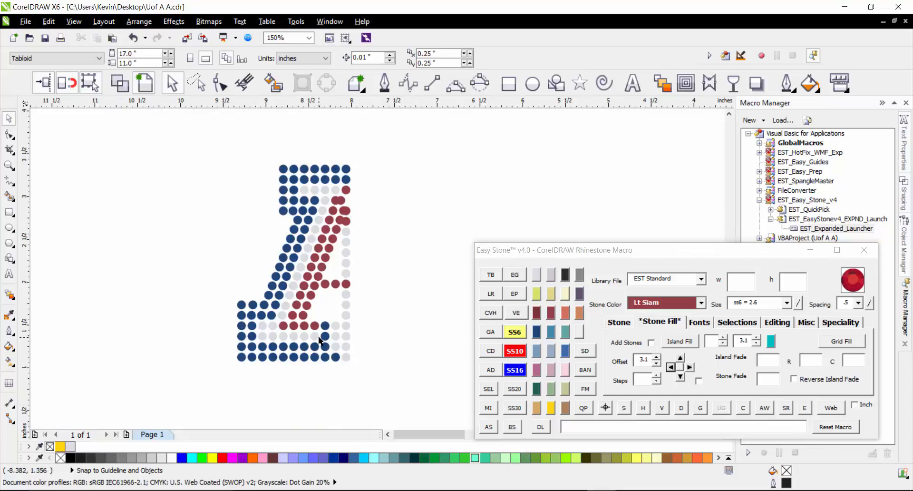
- Copy the foot's bottom row 3.1 mm down and its outermost column 3.1 mm to the left, colouring both copies Crystal
scroll(318, 384, up, 2)
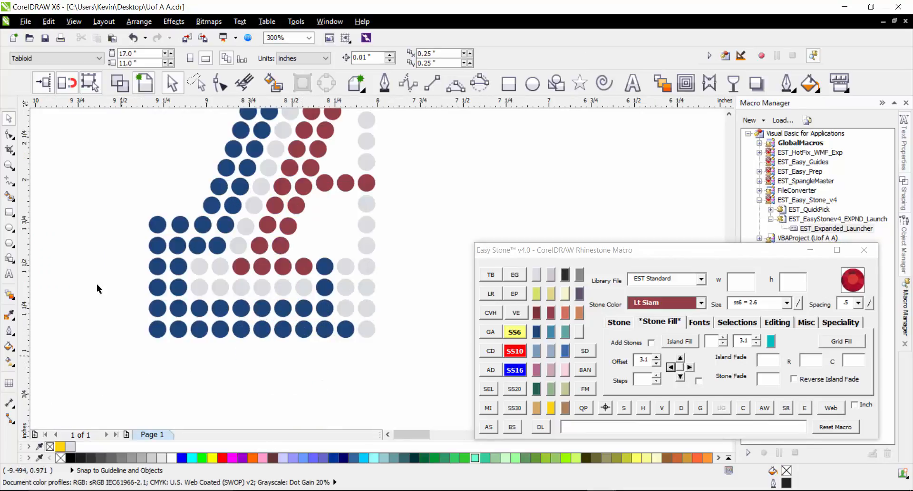
drag(121, 356, 395, 320)
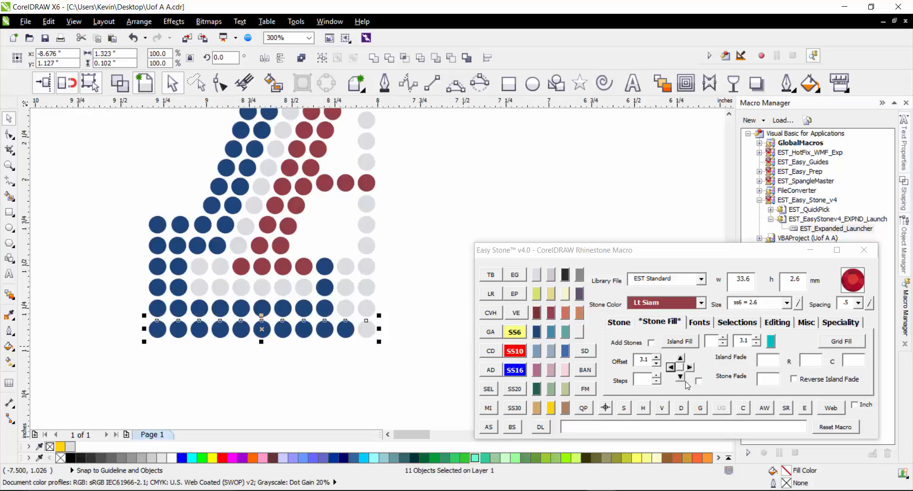
click(536, 275)
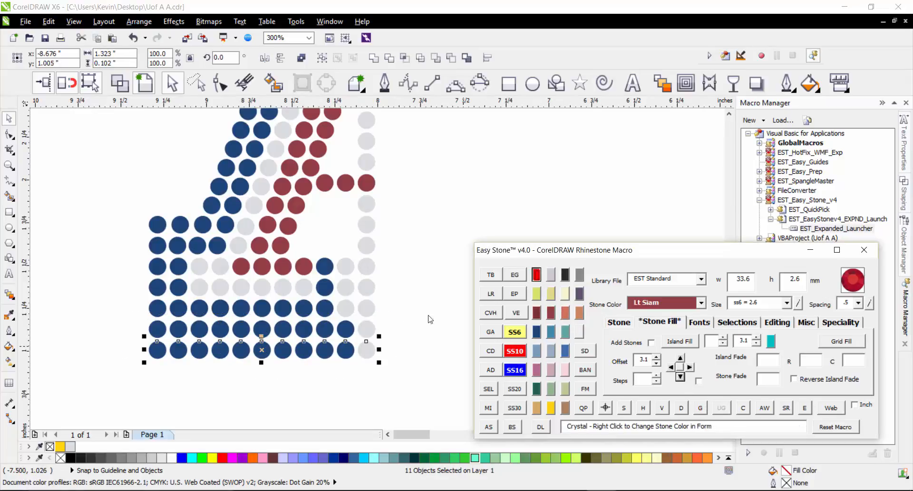
drag(101, 383, 170, 205)
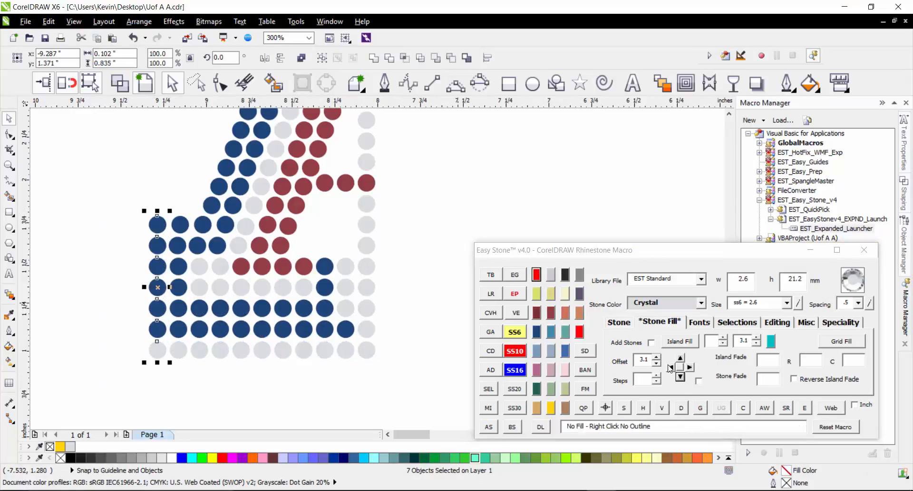
click(671, 366)
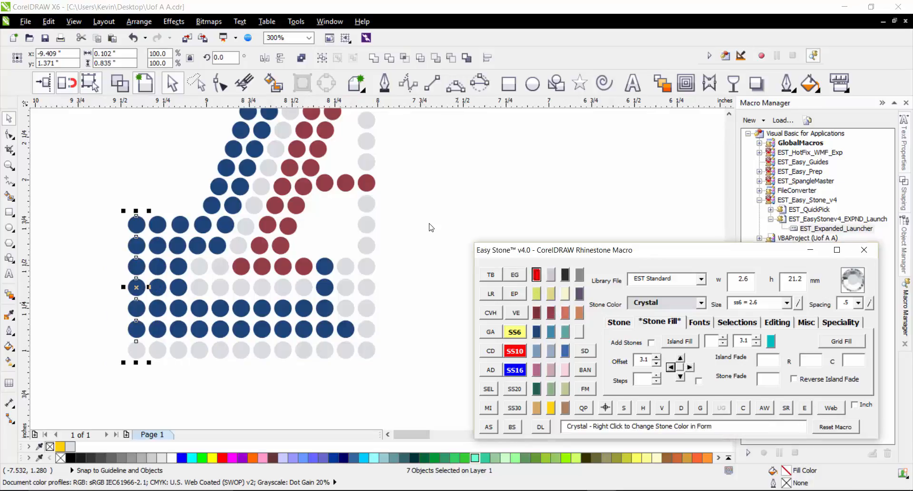
- Copy the three outermost stones of the foot's top row 3.1 mm upward and colour the copies Crystal
drag(93, 202, 194, 235)
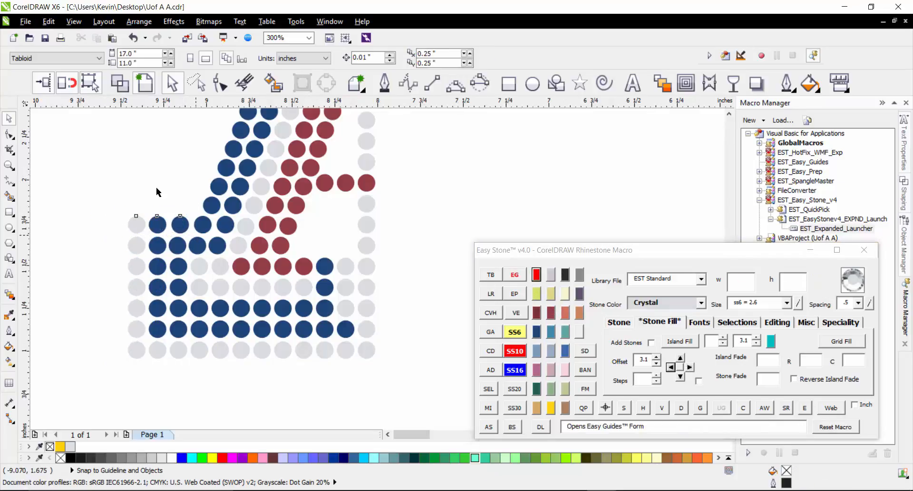
click(679, 357)
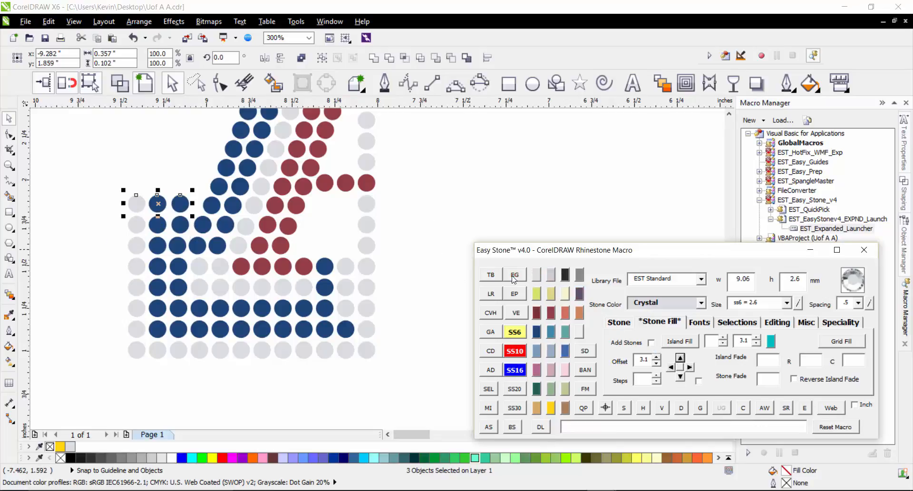
click(536, 276)
click(387, 145)
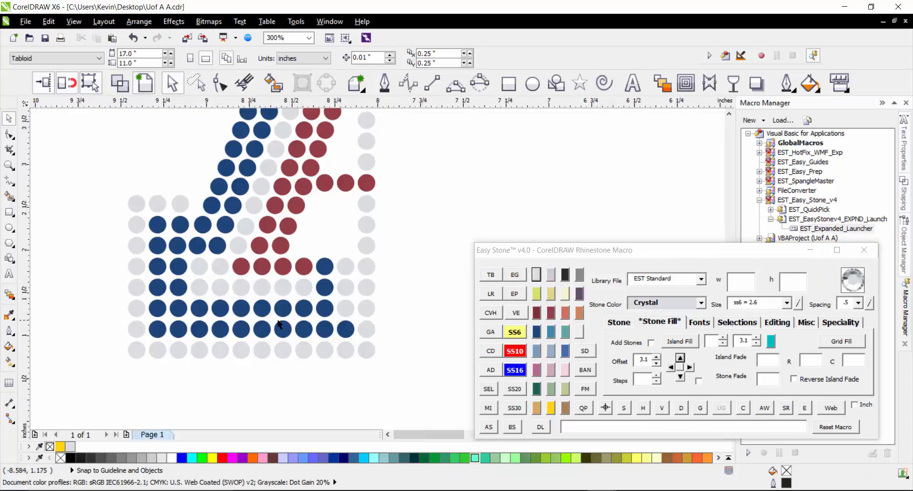
scroll(278, 319, down, 1)
scroll(218, 299, up, 1)
scroll(212, 215, down, 1)
scroll(218, 209, up, 1)
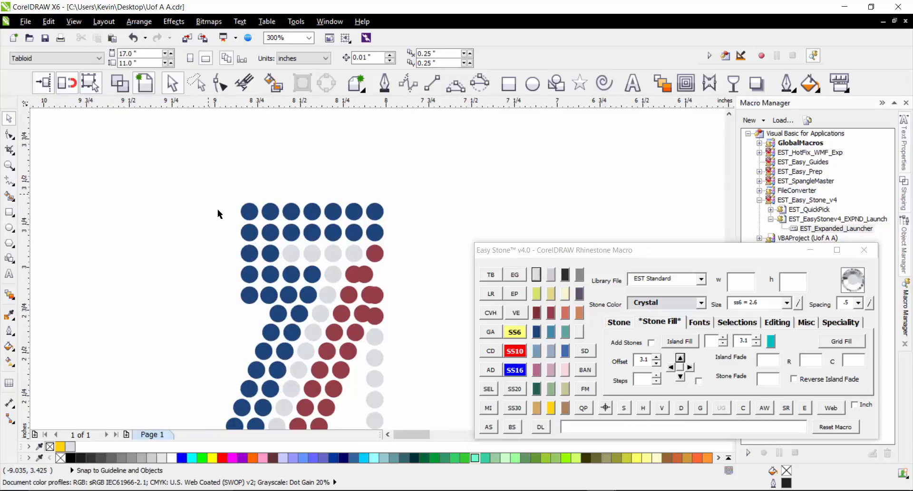
- Offset the upper serif's outermost blue column left and its top row up by 3.1 mm as Crystal stones
drag(208, 194, 276, 319)
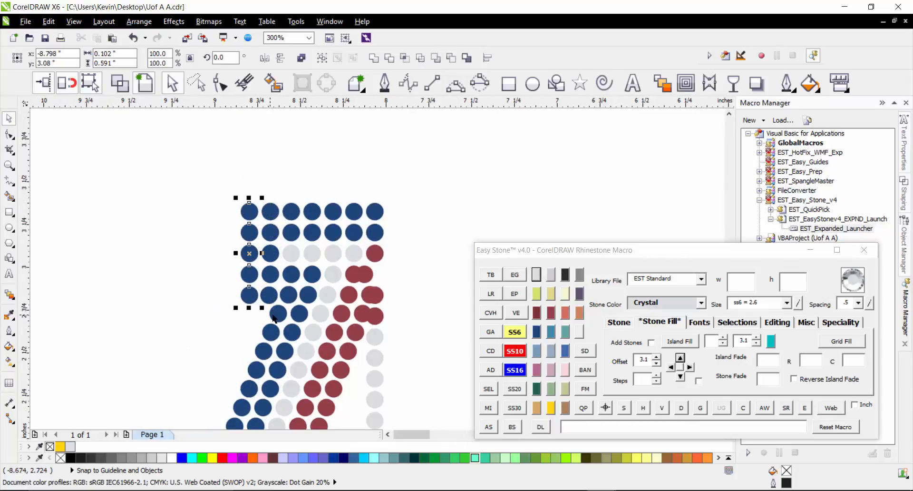
click(673, 370)
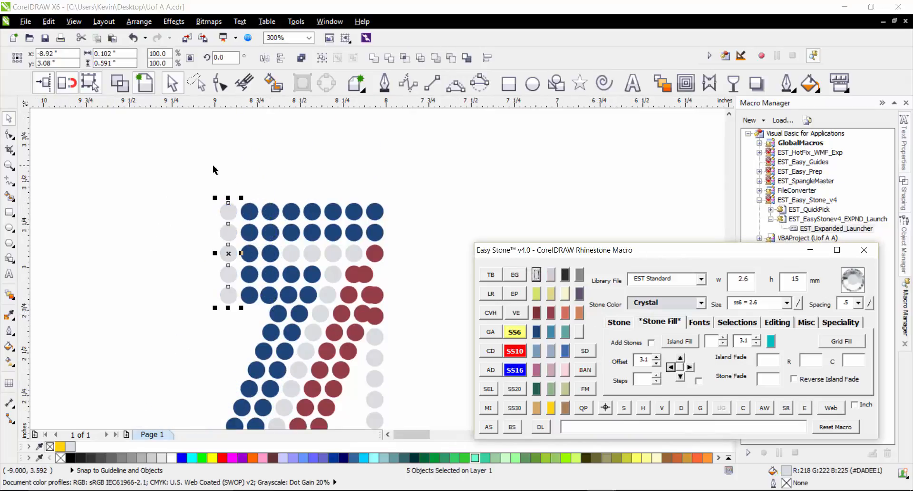
click(202, 190)
drag(191, 180, 388, 223)
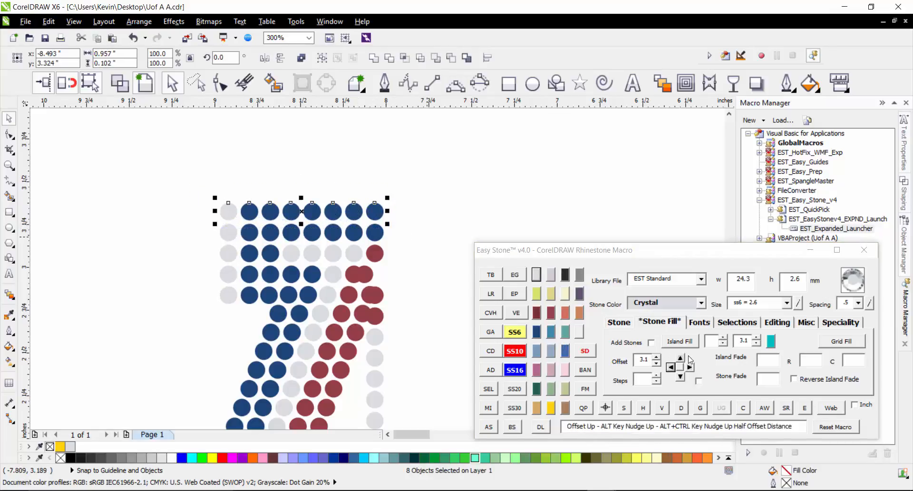
click(535, 273)
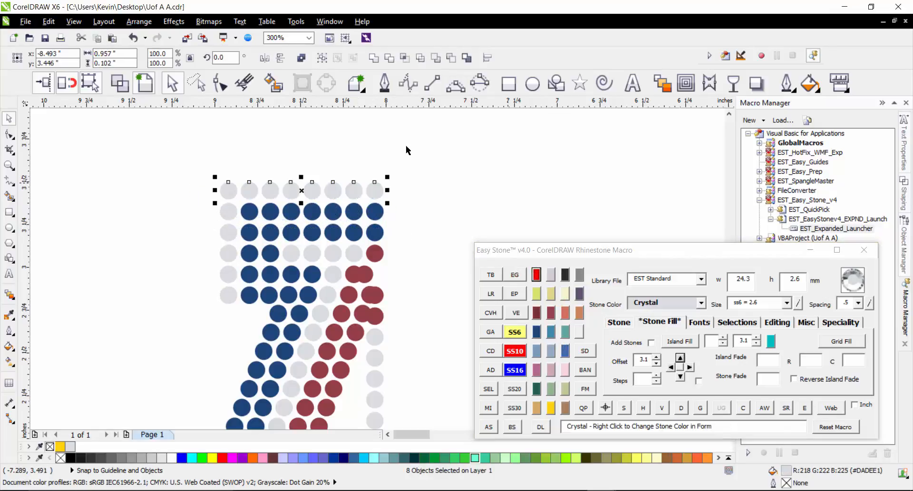
click(486, 183)
- Select the blue stones along the outer edge of the diagonal and duplicate them one stone spacing to the left
scroll(375, 188, down, 1)
scroll(346, 277, up, 1)
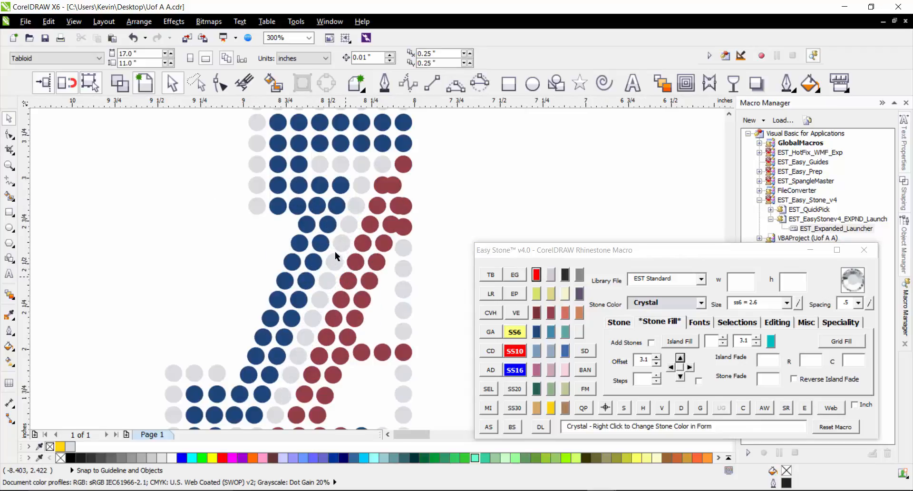
scroll(342, 239, down, 1)
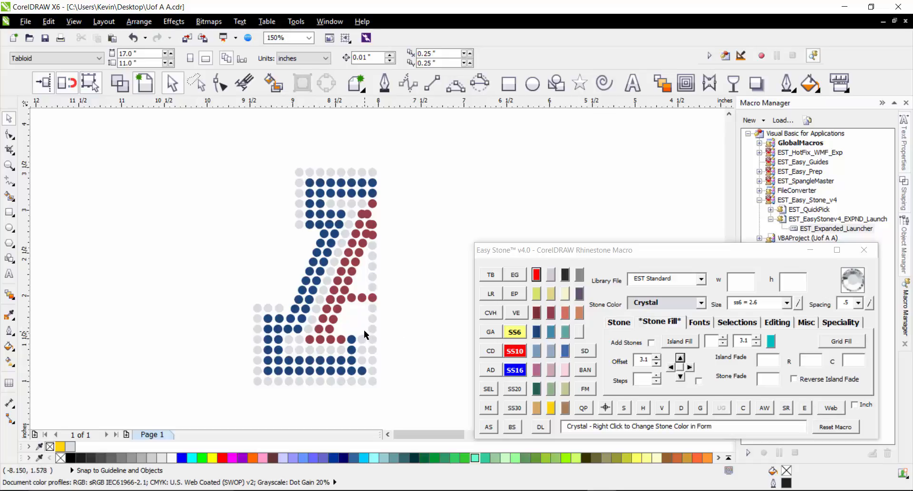
scroll(306, 263, up, 1)
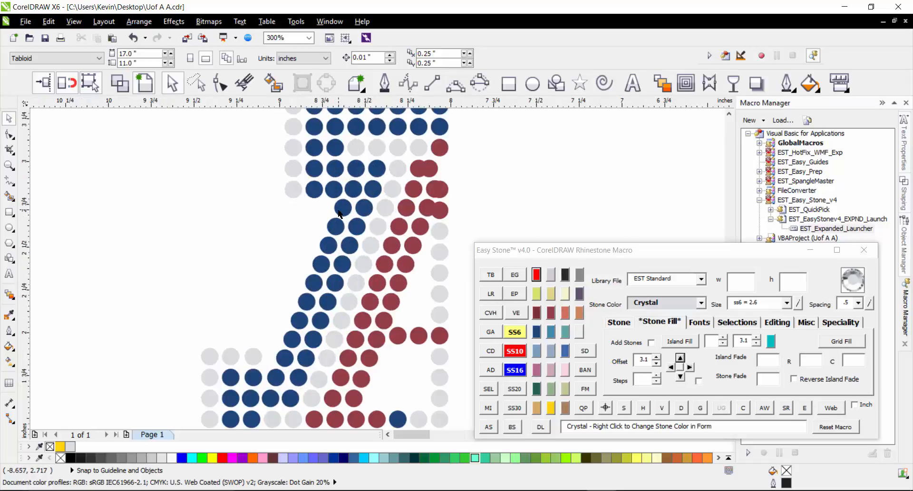
click(343, 207)
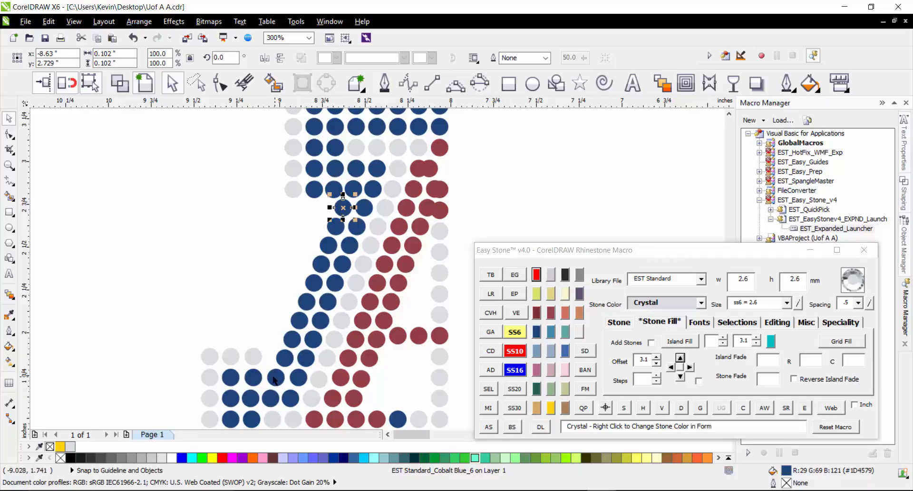
shift+click(272, 378)
click(623, 407)
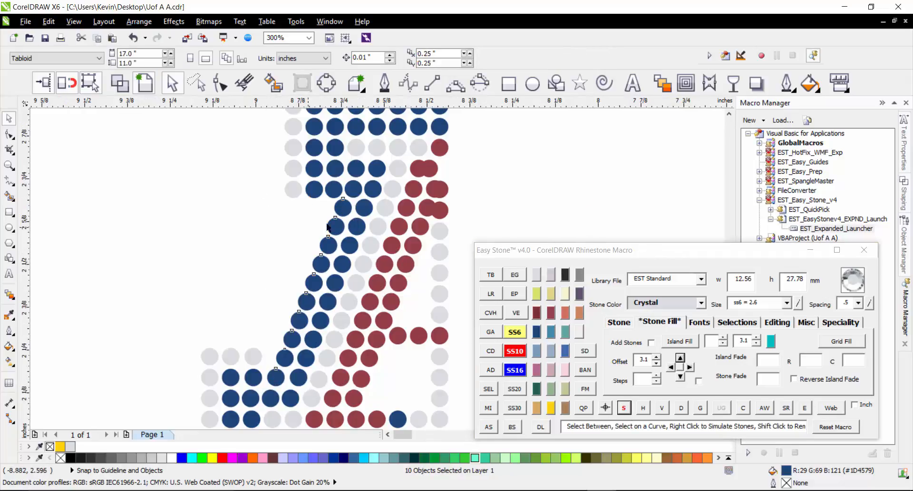
scroll(303, 227, up, 1)
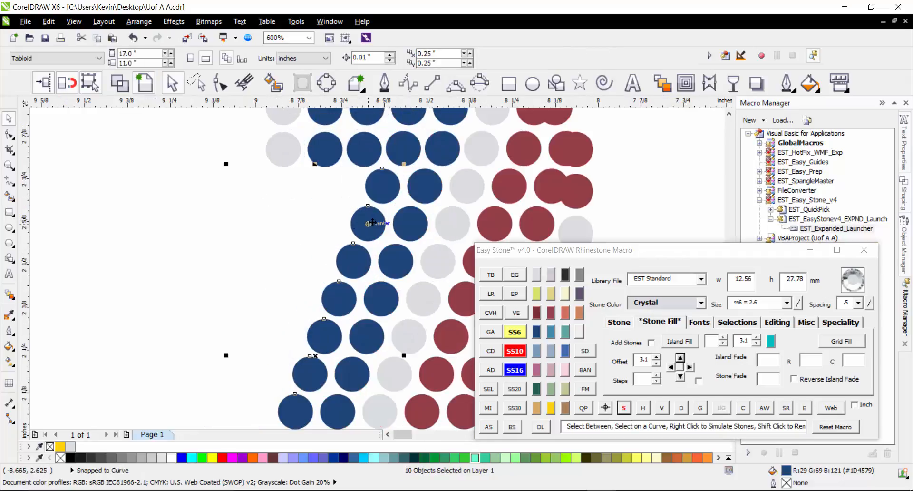
shift+click(410, 223)
drag(409, 224, 367, 223)
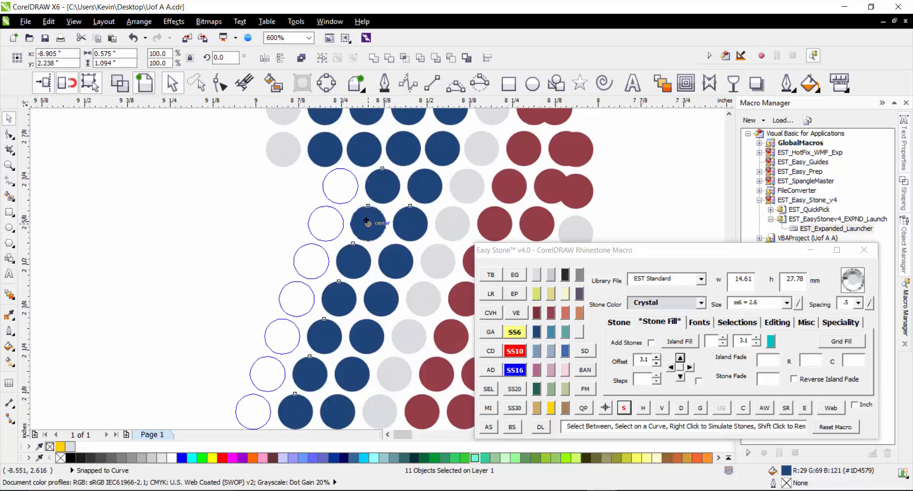
right_click(368, 224)
drag(292, 181, 292, 181)
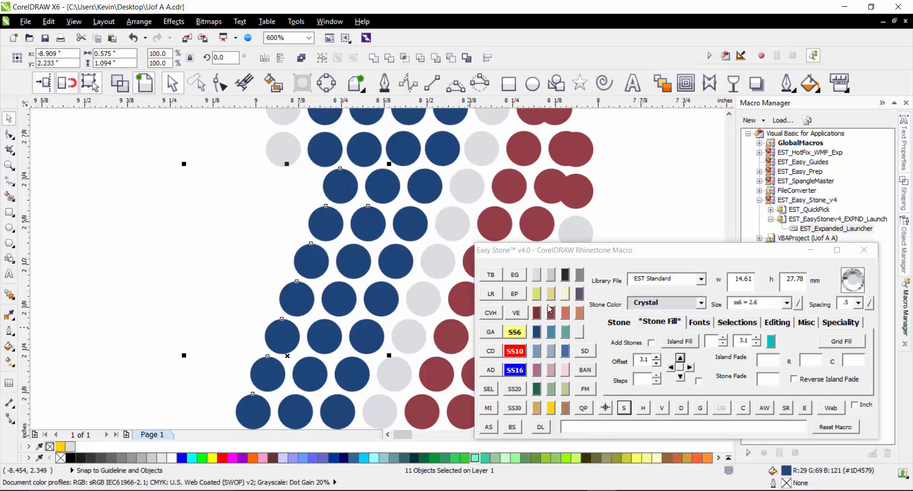
- Recolor the duplicated diagonal stones to Crystal and delete the extra one covering a blue stone
click(536, 274)
click(359, 220)
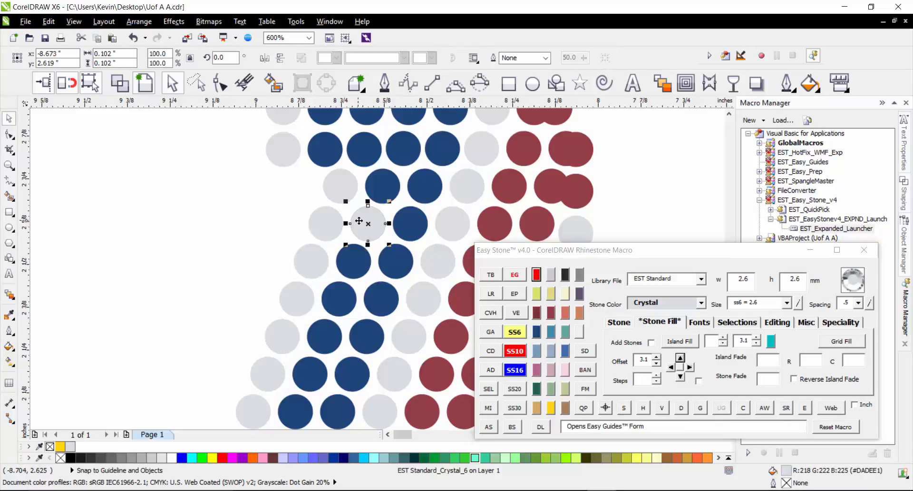
click(255, 250)
- Align the overlapping Crystal stones at the diagonal's foot, then distribute the four Crystal stones above the lower serif evenly in horizontal direction
scroll(289, 247, down, 2)
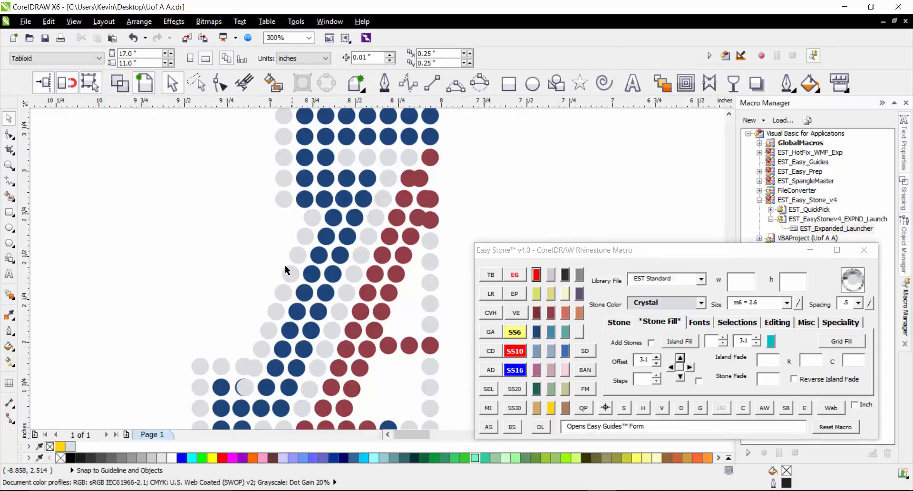
scroll(250, 307, up, 4)
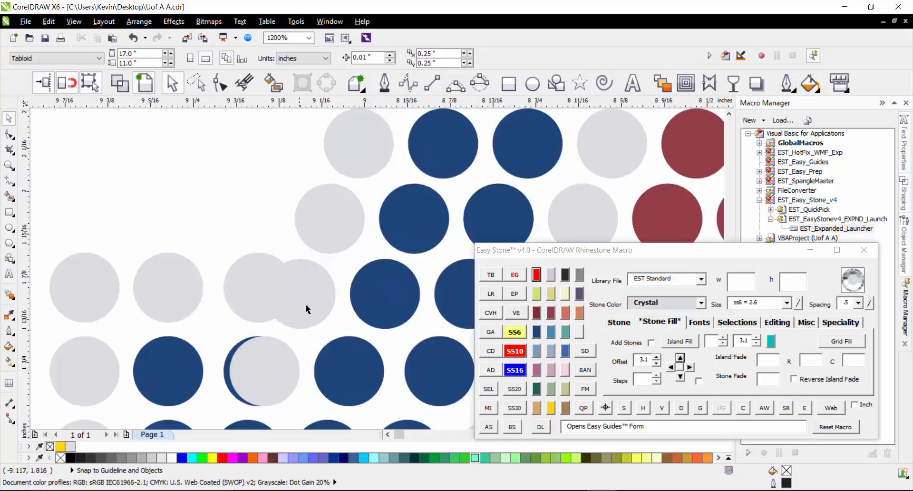
click(305, 304)
shift+click(249, 287)
key(e)
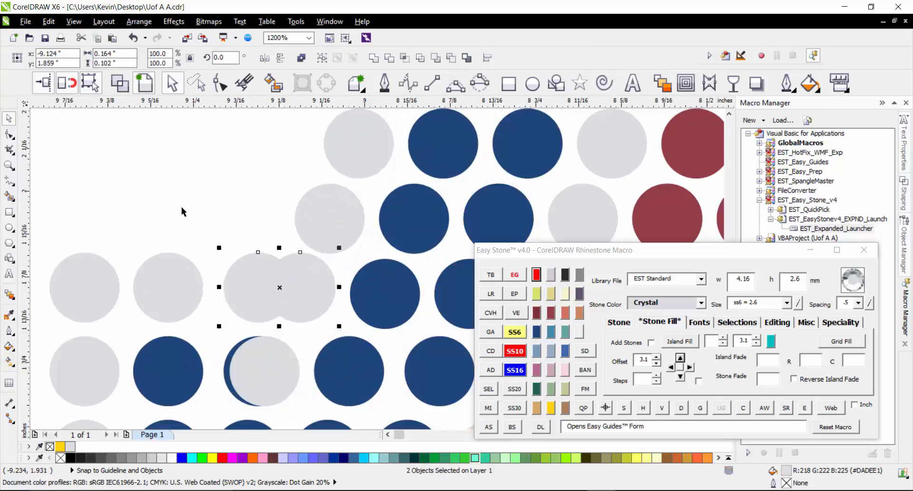
click(307, 298)
scroll(292, 296, down, 2)
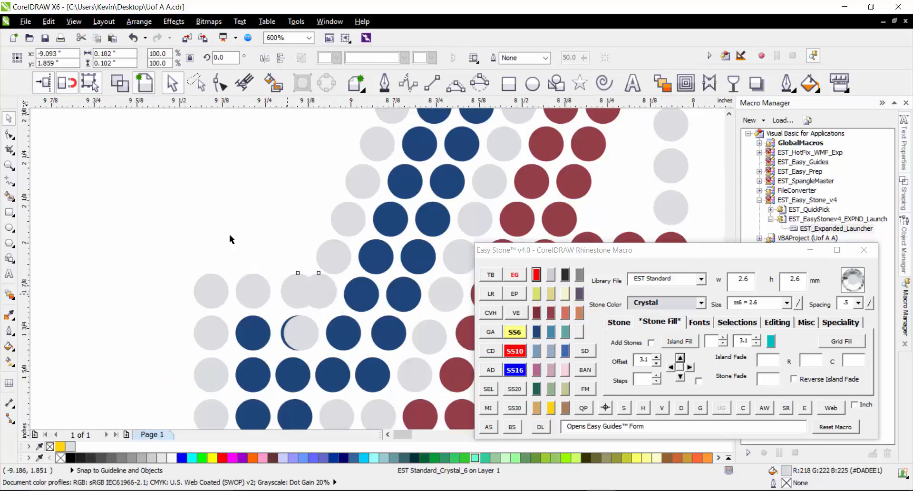
shift+click(253, 293)
shift+click(211, 291)
click(642, 407)
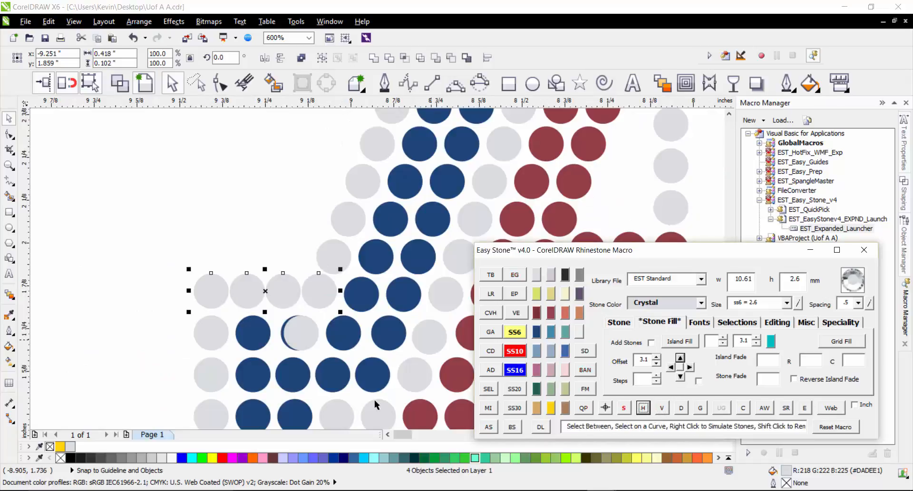
- Delete the Crystal stone covering a blue stone in the lower serif, and distribute the diagonal Crystal stones evenly between its end stones
click(298, 332)
key(Delete)
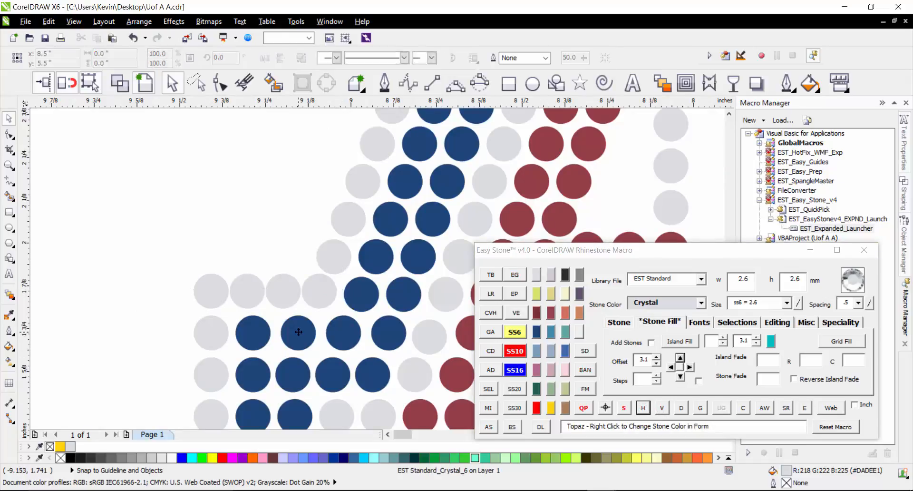
scroll(236, 353, down, 2)
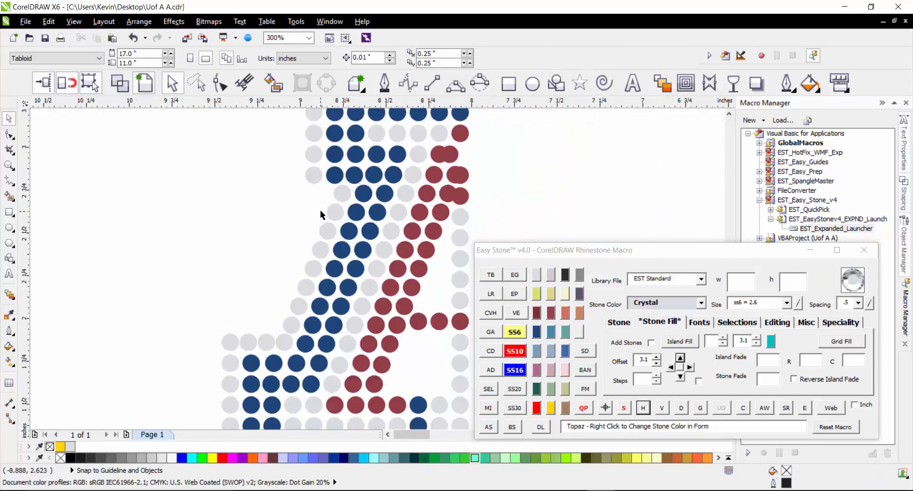
click(285, 340)
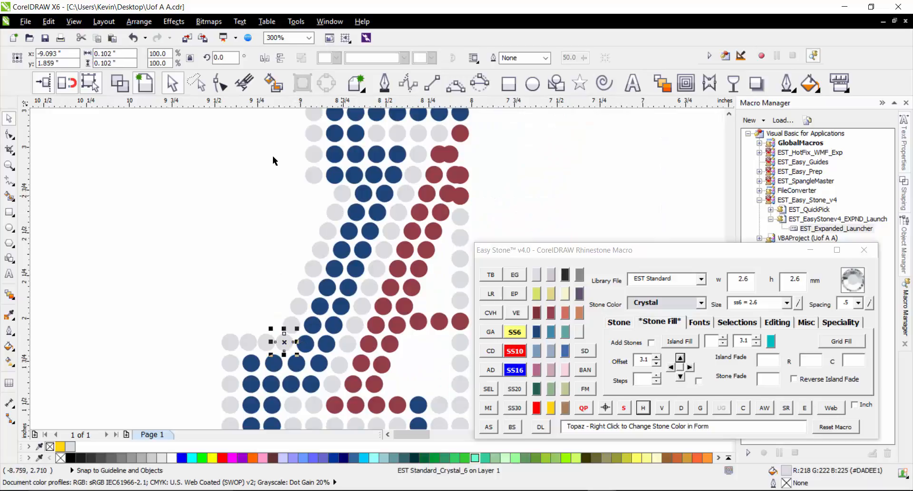
shift+click(342, 195)
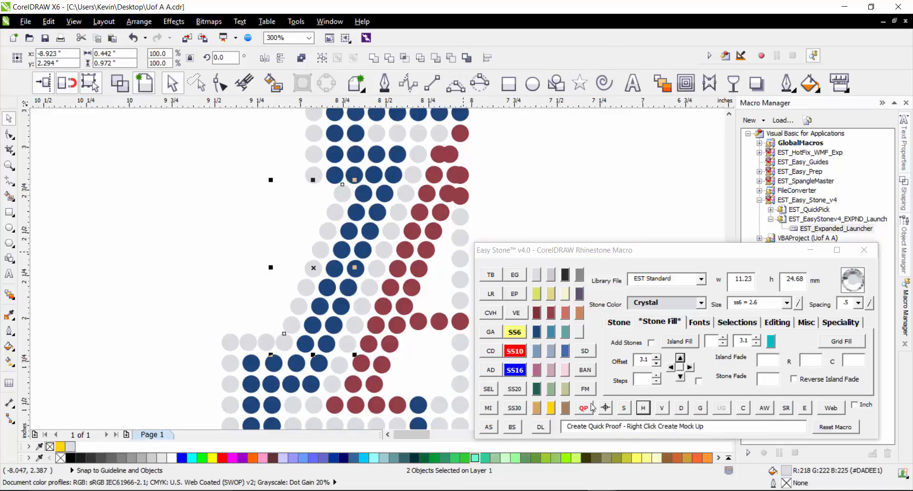
click(623, 407)
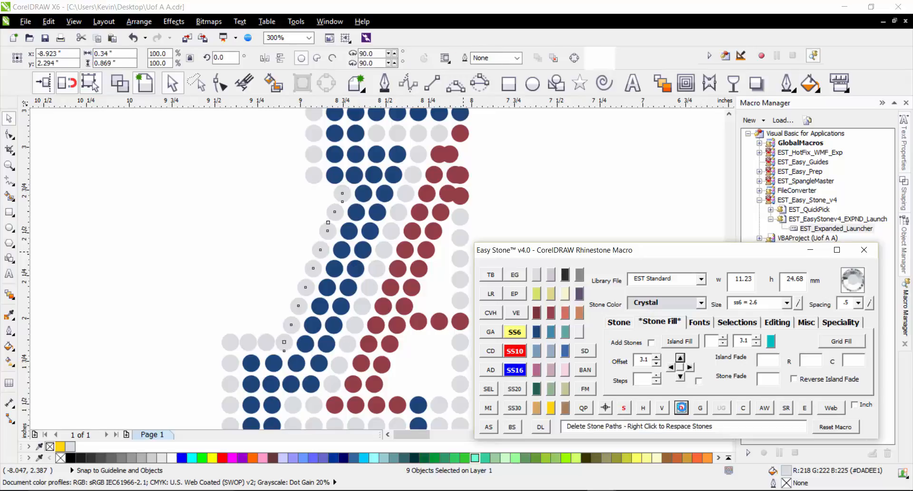
click(681, 407)
click(232, 192)
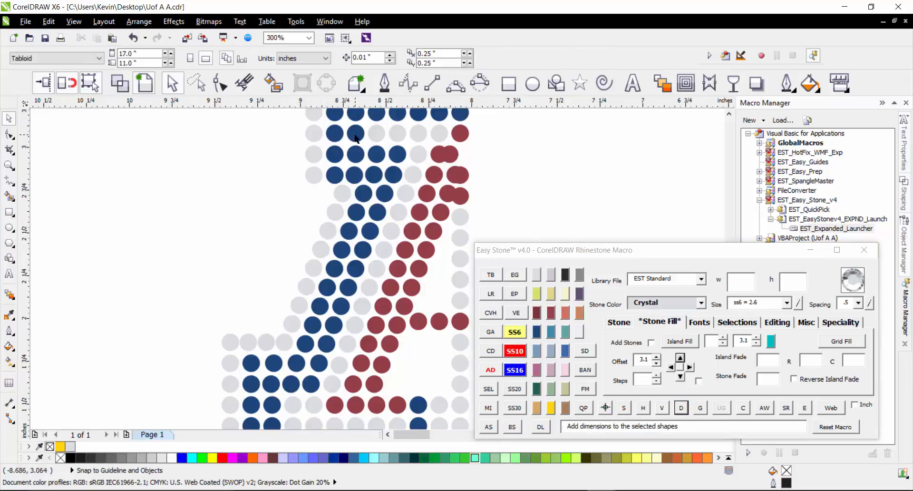
- Add a Crystal stone below the upper serif's left Crystal column with a downward offset of 3.1 mm
scroll(355, 135, up, 1)
drag(227, 176, 304, 247)
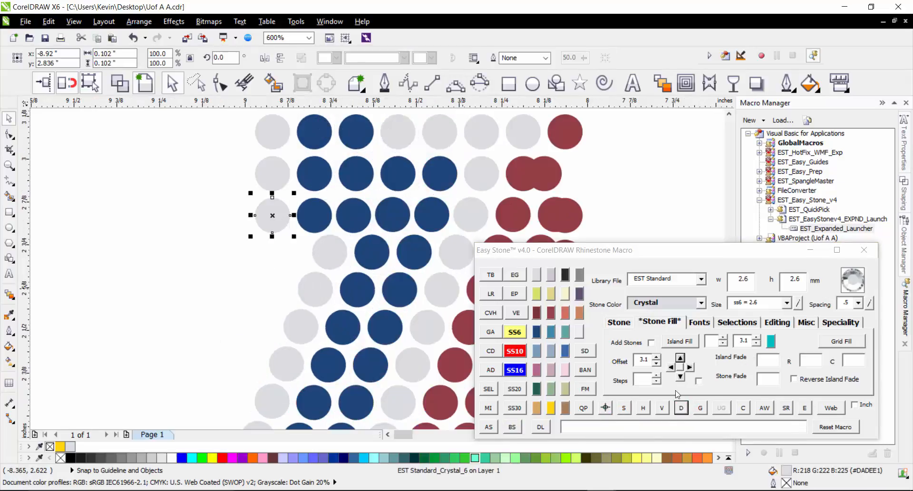
click(680, 376)
key(Escape)
scroll(261, 257, up, 1)
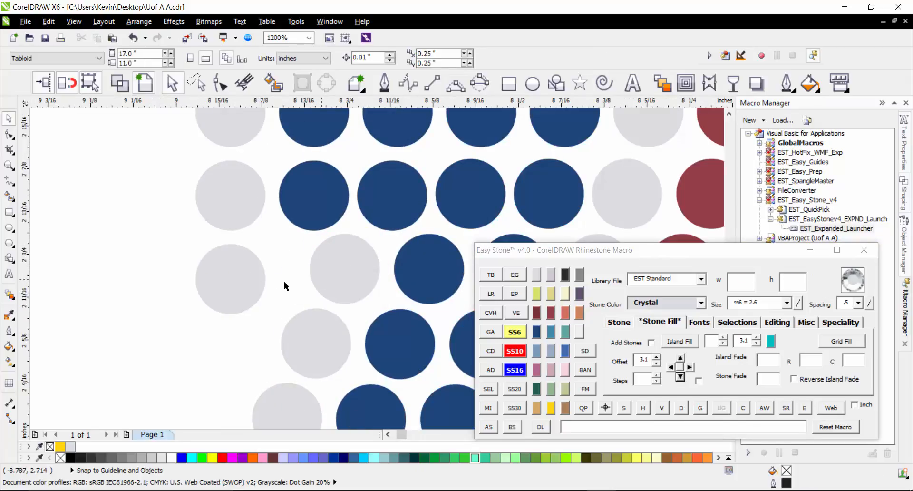
- Try to move the lowest stone of the left Crystal column closer to the diagonal, then undo the move
scroll(253, 302, down, 2)
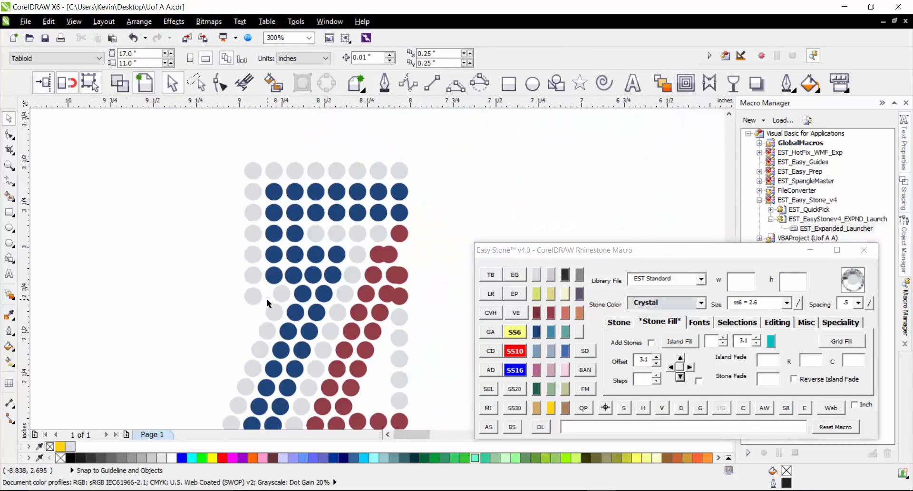
scroll(266, 299, up, 2)
drag(220, 303, 243, 298)
click(175, 212)
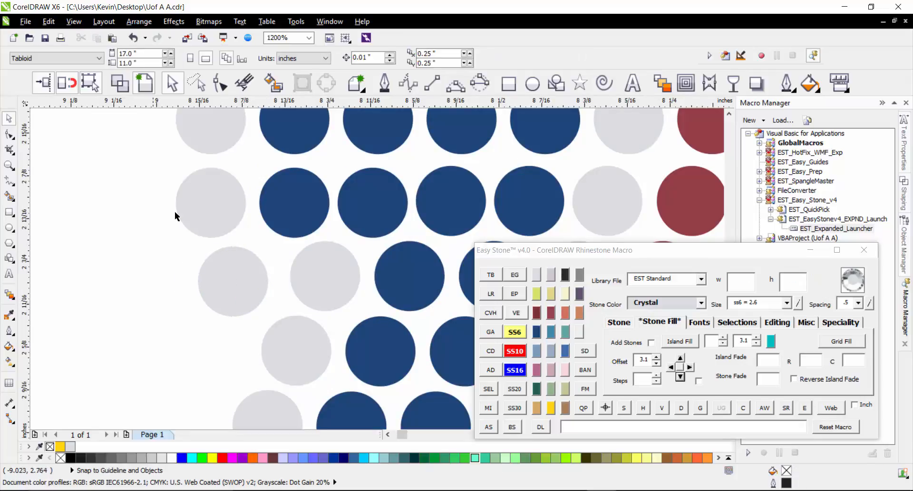
scroll(175, 215, down, 3)
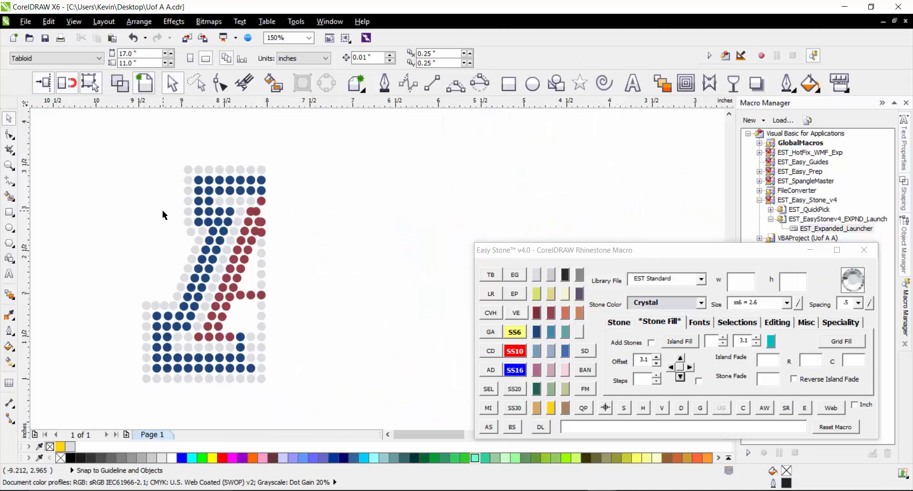
scroll(166, 216, up, 1)
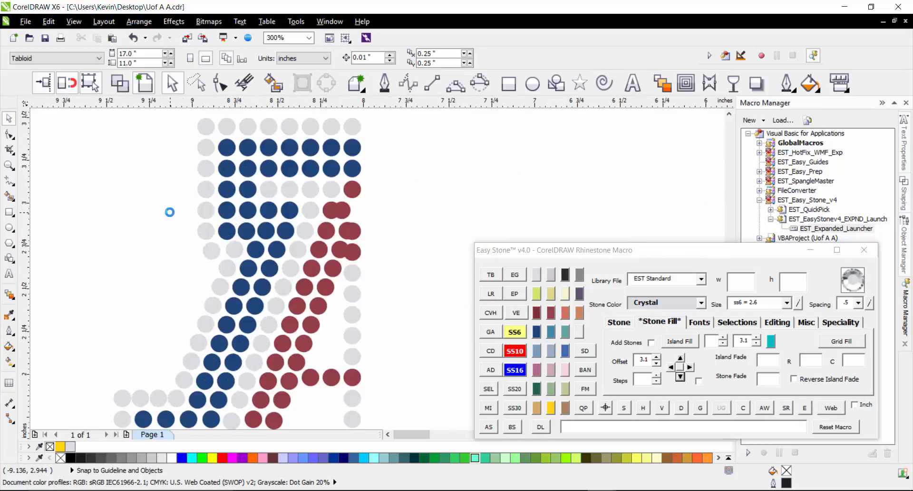
click(150, 230)
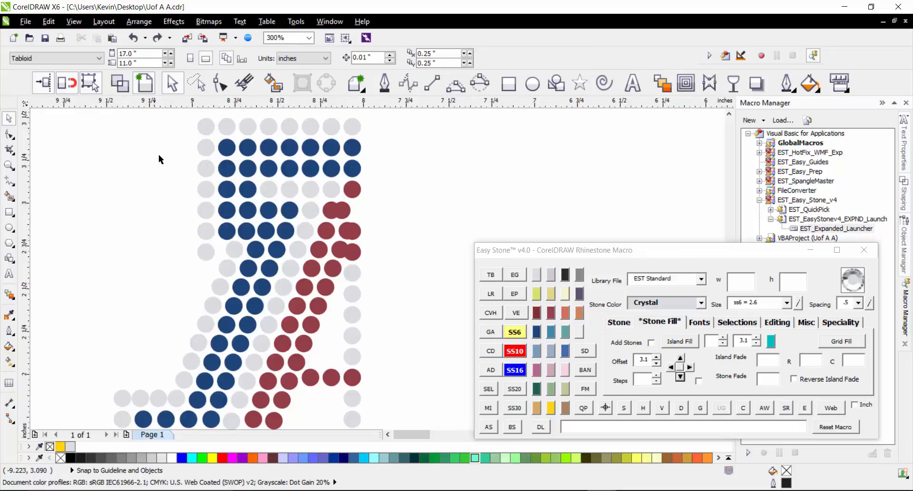
- Select the seven stones of the upper serif's left Crystal column and move them about 0.04 inches to the right
scroll(209, 187, down, 1)
scroll(227, 170, up, 1)
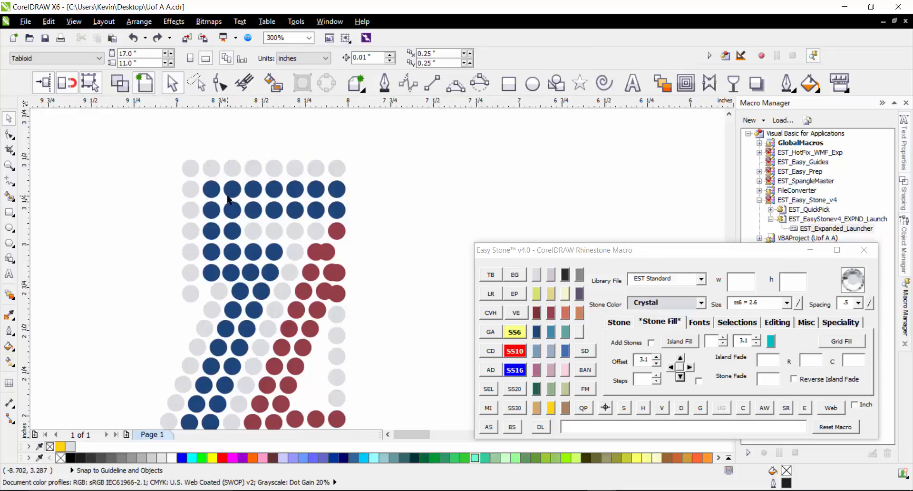
drag(150, 149, 209, 307)
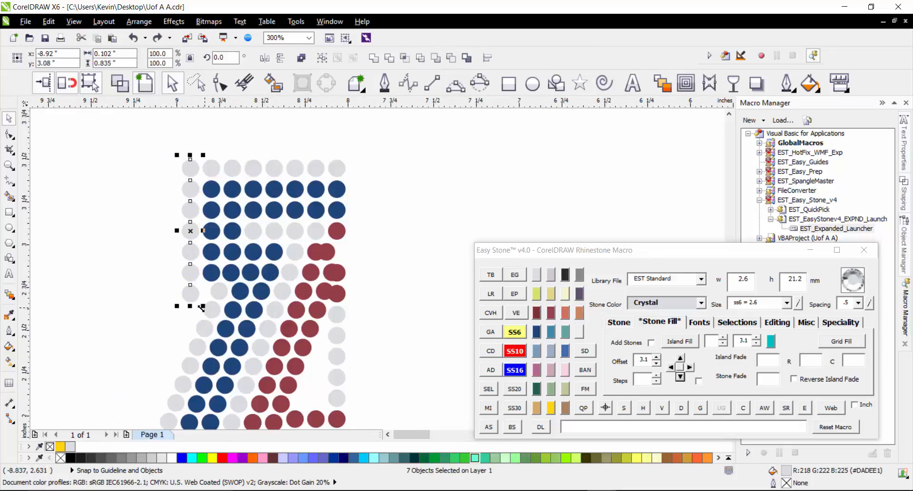
scroll(218, 232, up, 1)
mouse_move(166, 192)
mouse_down()
mouse_move(189, 191)
mouse_move(134, 190)
mouse_move(184, 190)
mouse_up()
scroll(60, 304, down, 2)
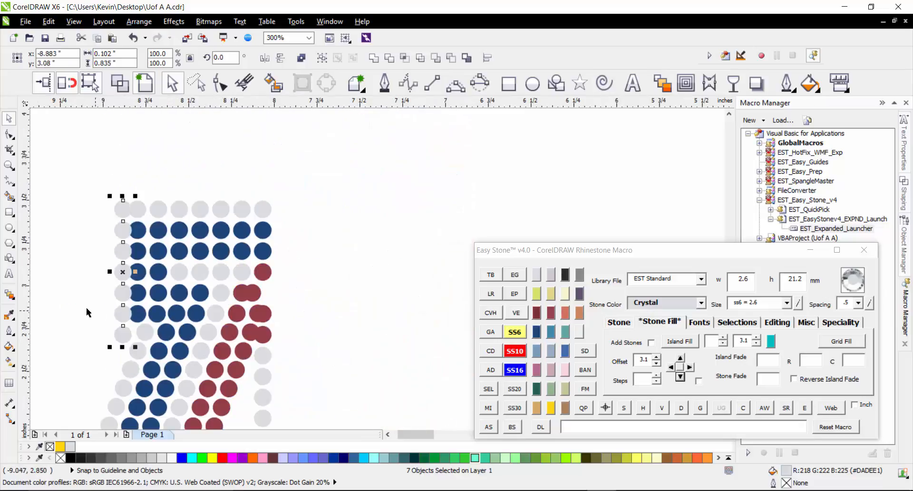
click(108, 341)
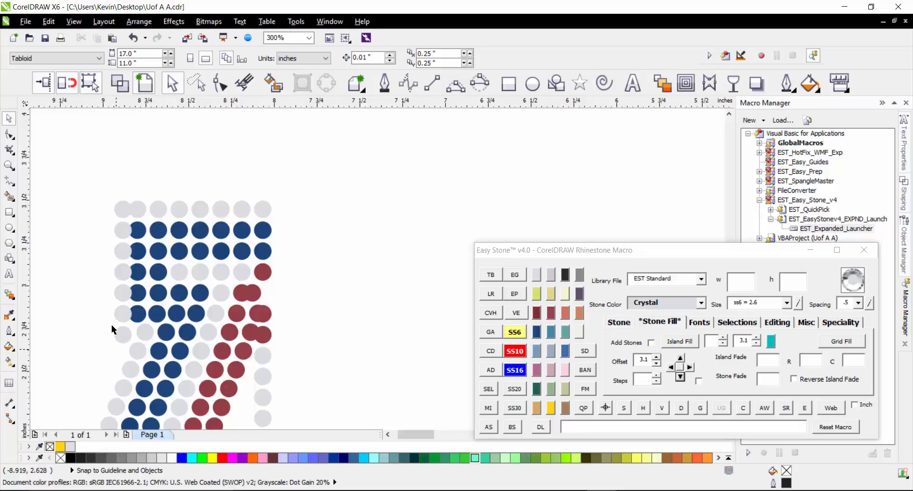
- Select the upper serif's lowest blue row with its Crystal end stones and space the six stones evenly horizontally
scroll(115, 328, up, 2)
click(118, 332)
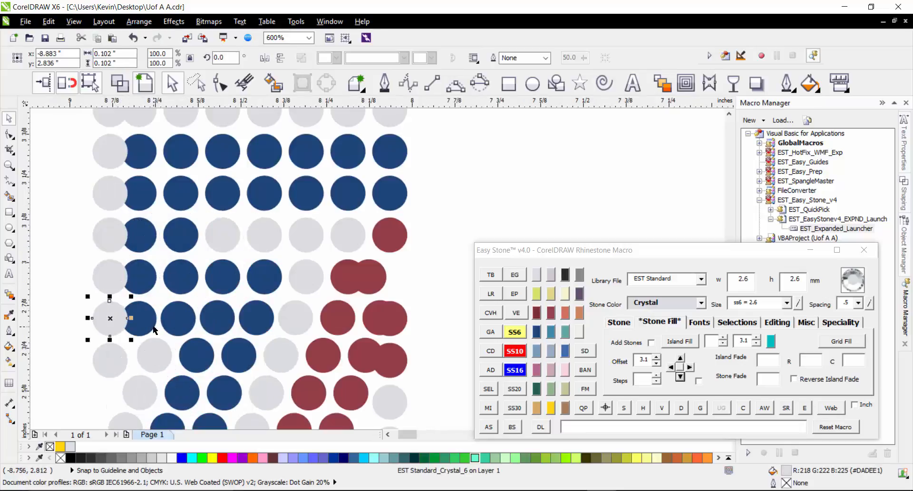
shift+click(151, 326)
shift+click(190, 326)
shift+click(222, 326)
shift+click(254, 317)
shift+click(300, 316)
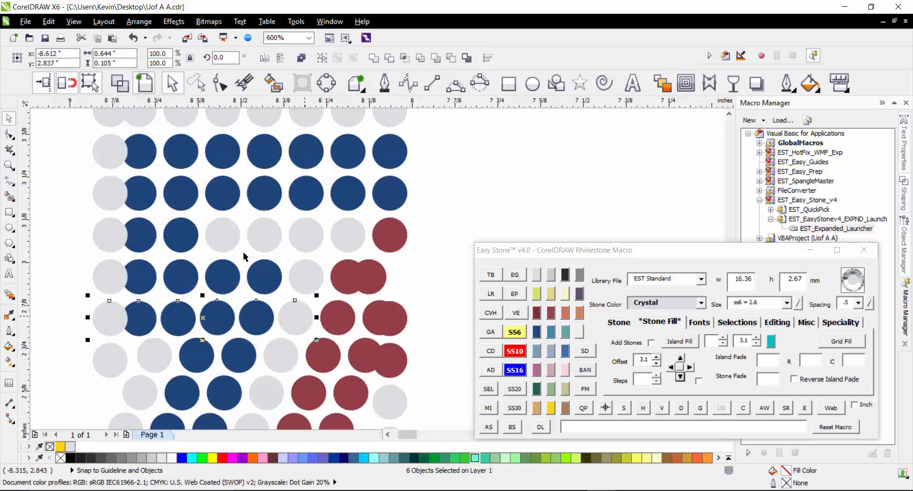
click(643, 408)
click(130, 293)
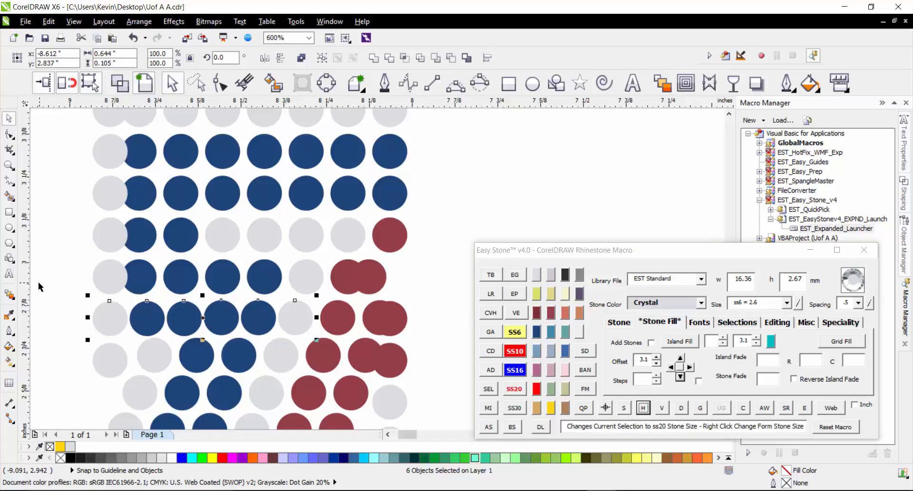
- Space the four blue stones in the upper serif's second-lowest blue row evenly between their Crystal end stones
click(126, 278)
shift+click(143, 278)
shift+click(179, 279)
shift+click(222, 278)
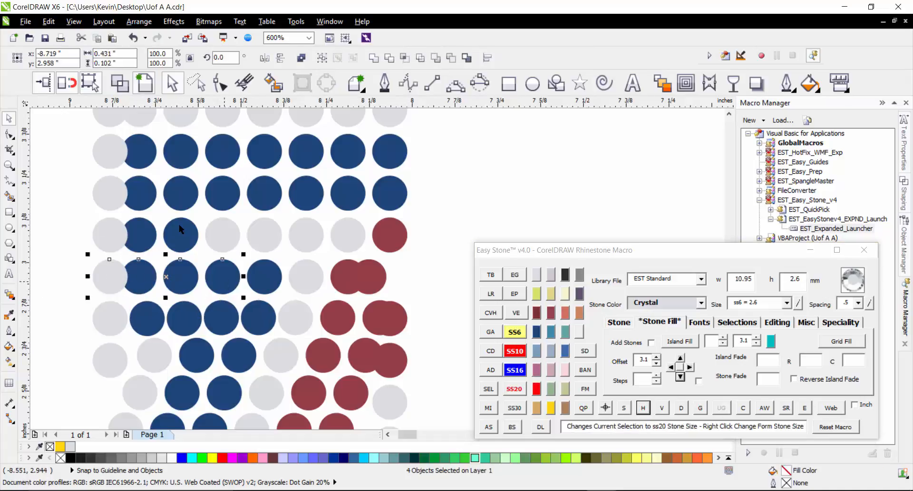
shift+click(279, 276)
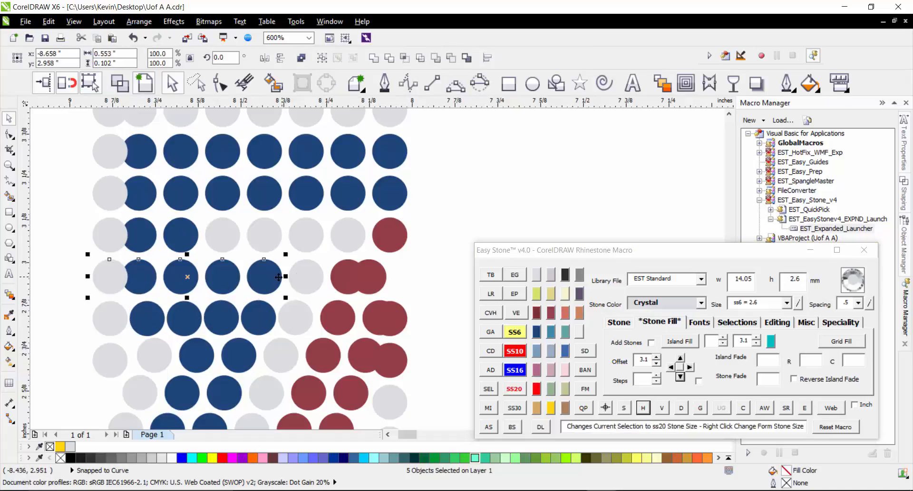
click(641, 407)
- Space the upper serif's row with two blue stones evenly, and do the same for the full blue row directly above it
click(127, 232)
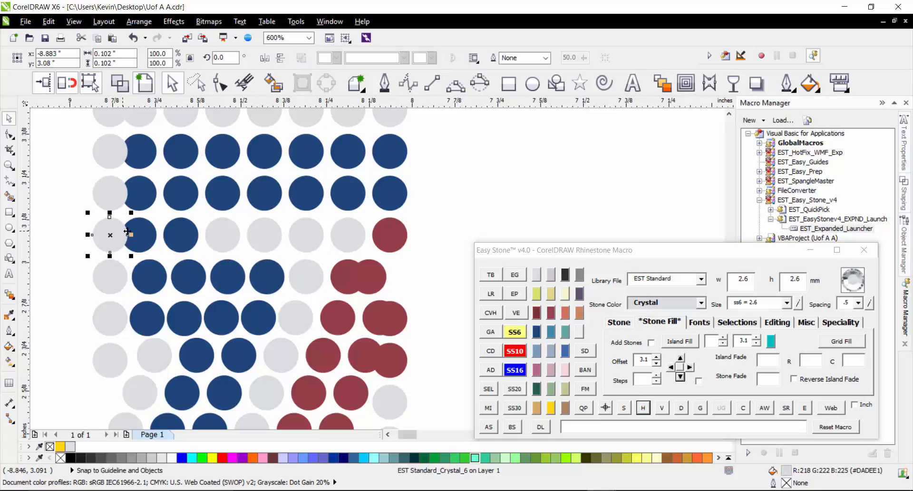
shift+click(335, 229)
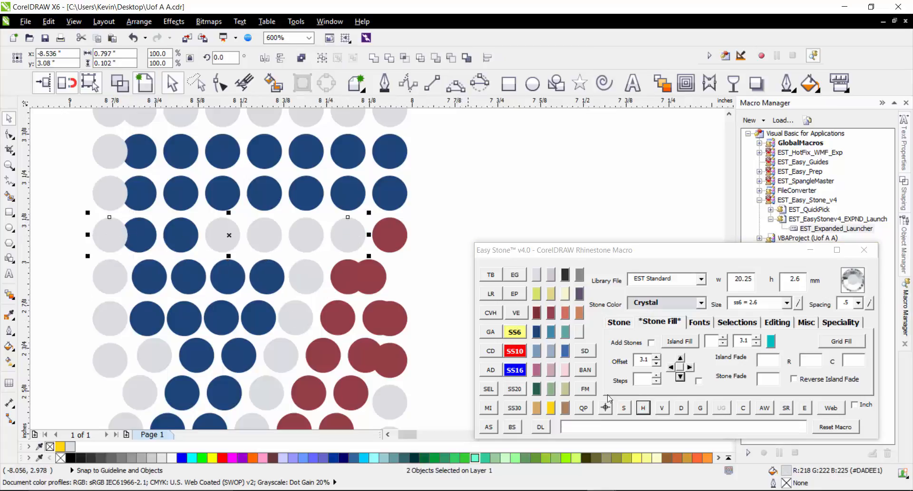
click(643, 407)
click(118, 201)
shift+click(391, 196)
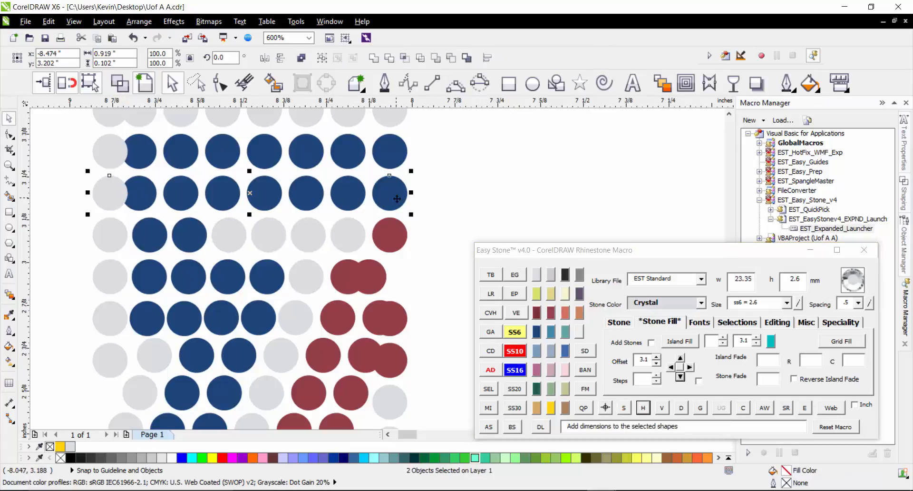
click(622, 406)
click(643, 408)
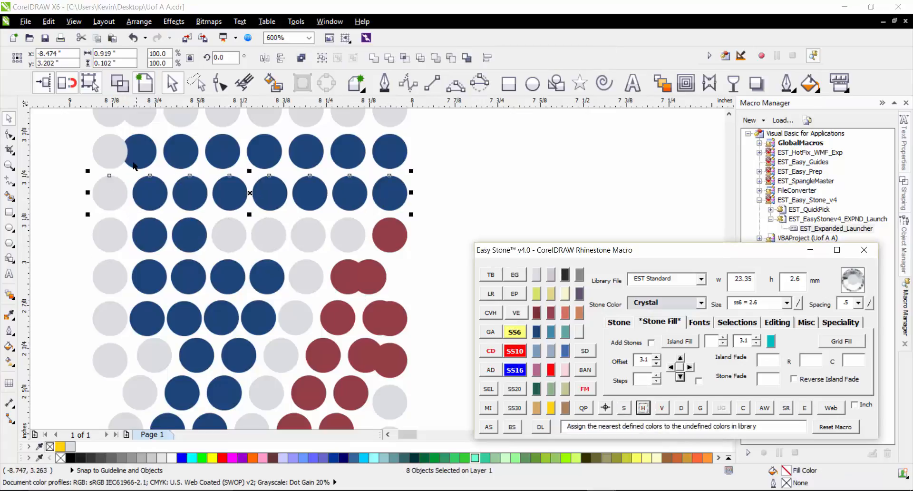
- Space the upper serif's uppermost blue row and the Crystal row above it evenly between their end stones
click(112, 142)
shift+click(390, 151)
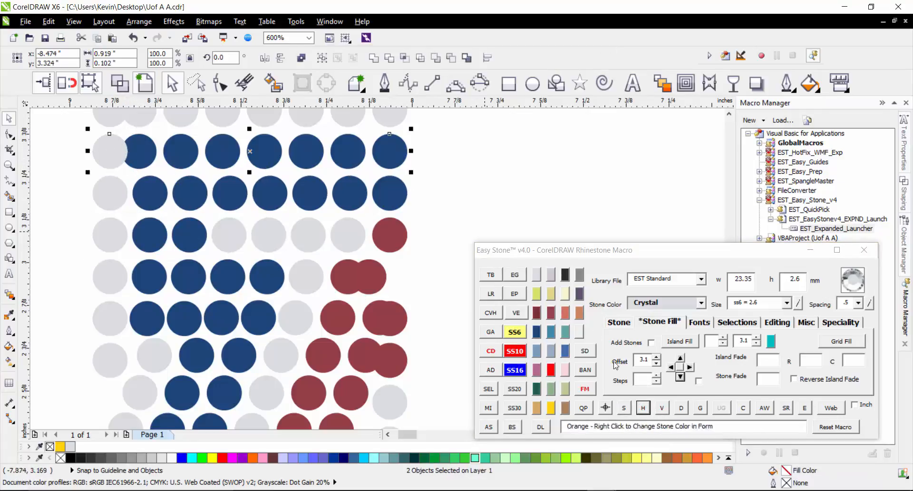
click(623, 407)
click(643, 407)
scroll(335, 282, down, 3)
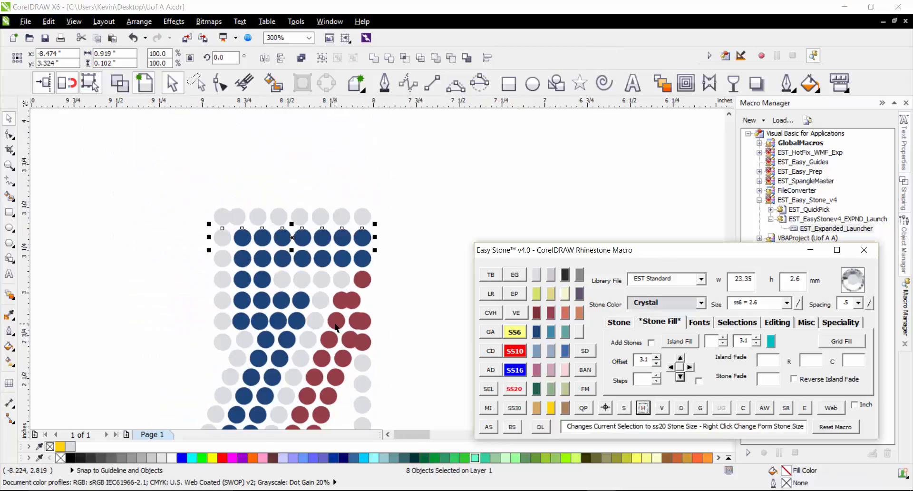
click(132, 182)
click(217, 216)
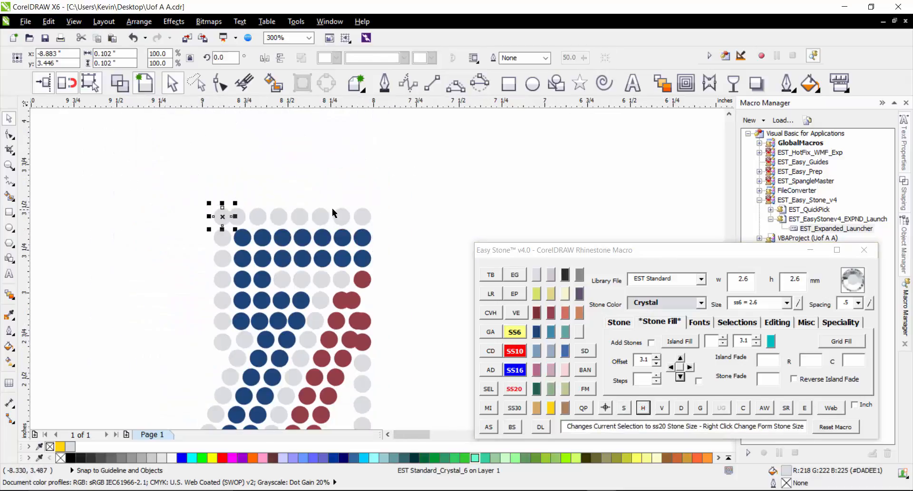
shift+click(365, 216)
click(642, 407)
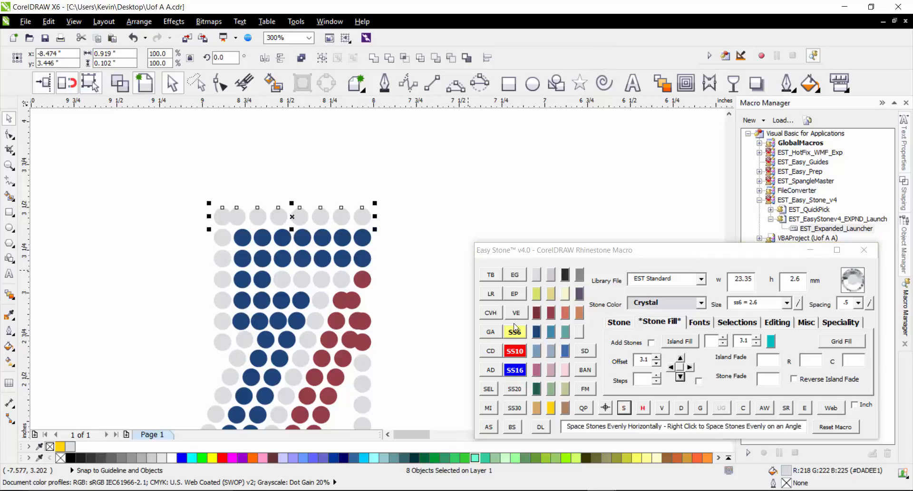
click(265, 178)
- Space the lower serif's top row evenly from its outer Crystal stone to the second blue stone of the diagonal
scroll(265, 179, down, 1)
scroll(285, 239, up, 1)
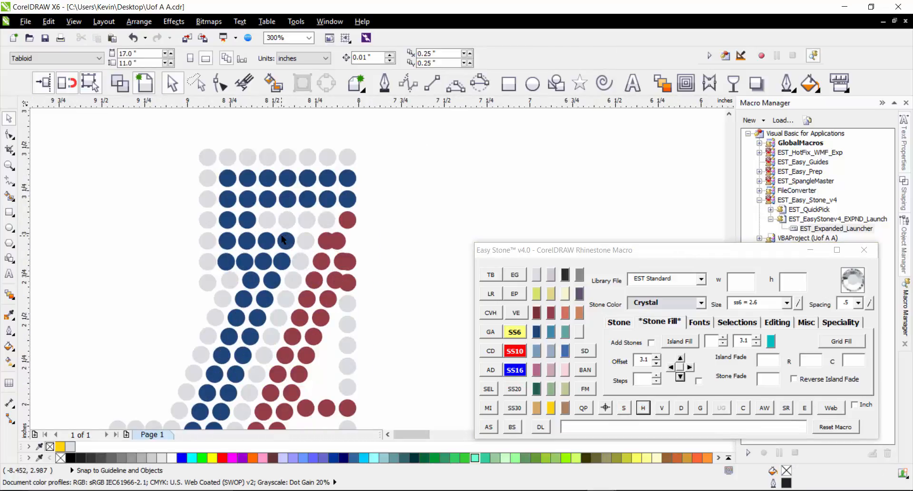
scroll(284, 239, down, 1)
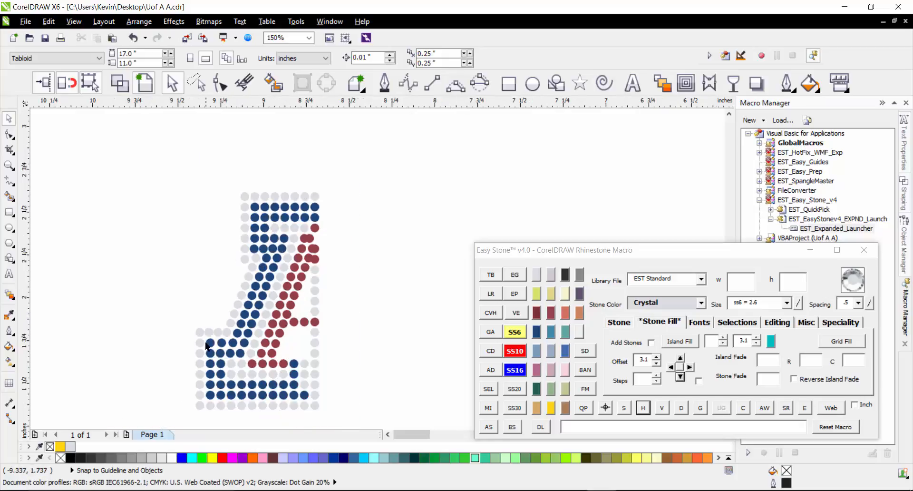
scroll(192, 356, up, 1)
scroll(220, 328, up, 2)
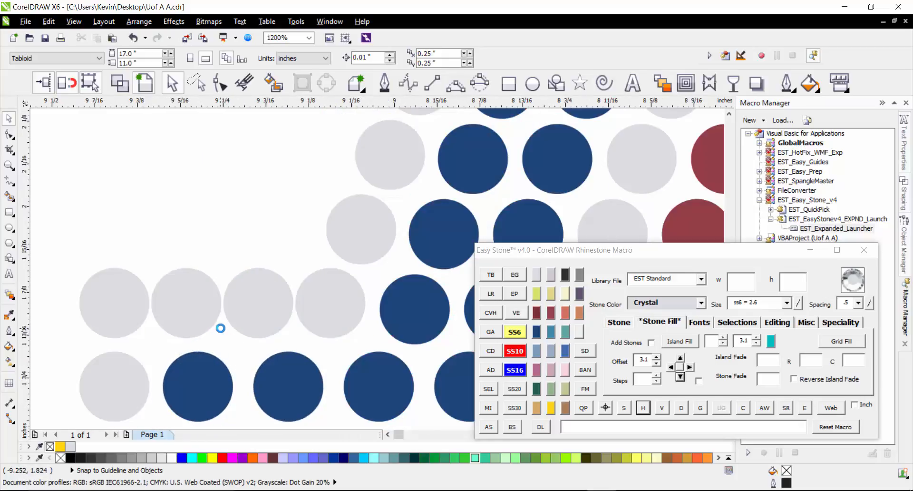
click(110, 313)
scroll(117, 298, down, 1)
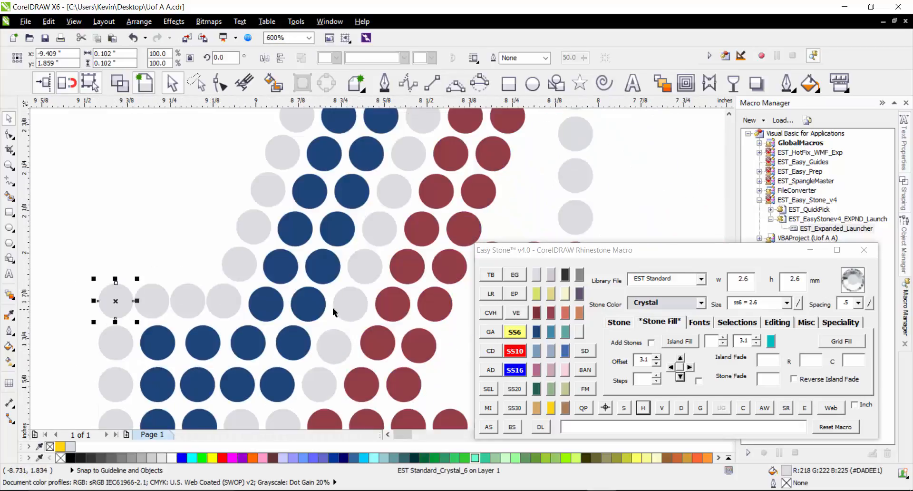
shift+click(315, 308)
click(623, 408)
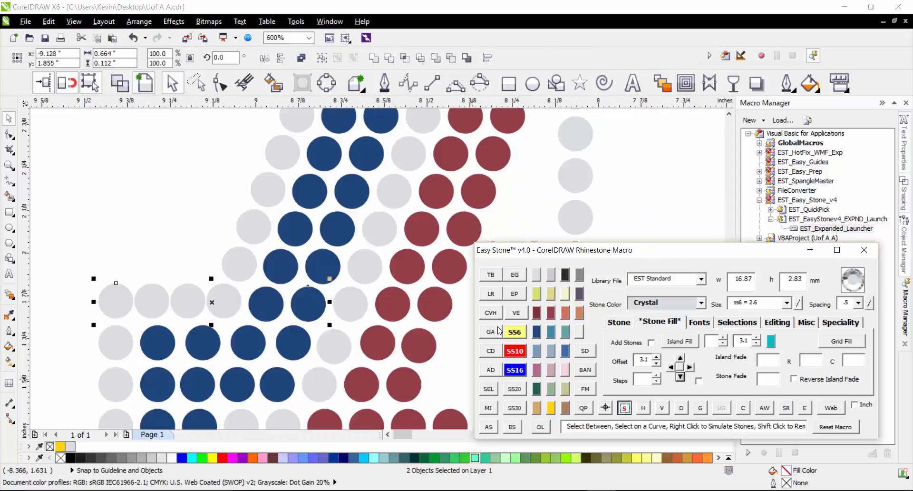
click(643, 407)
click(174, 208)
scroll(204, 295, down, 1)
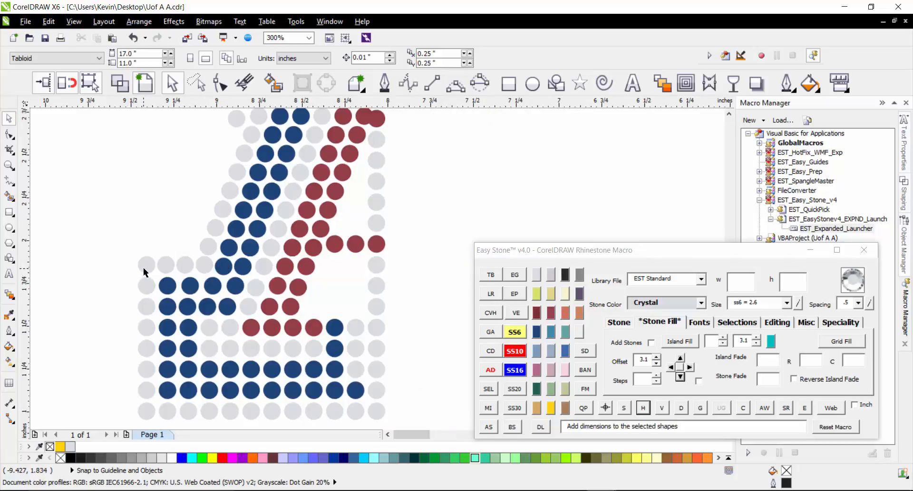
- Fill the two gap rows just above the lower serif's red row with three copies each of the right column's Crystal stones
scroll(138, 310, down, 1)
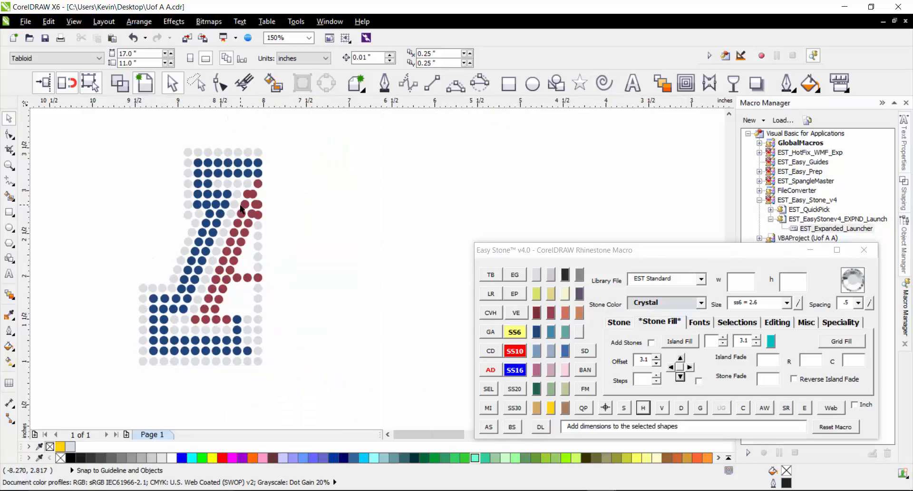
scroll(261, 242, up, 2)
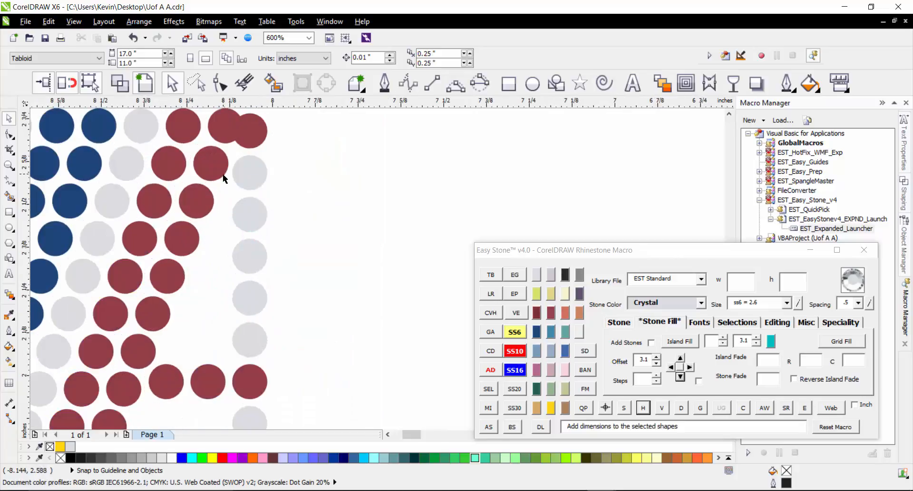
scroll(224, 178, down, 2)
scroll(168, 250, up, 2)
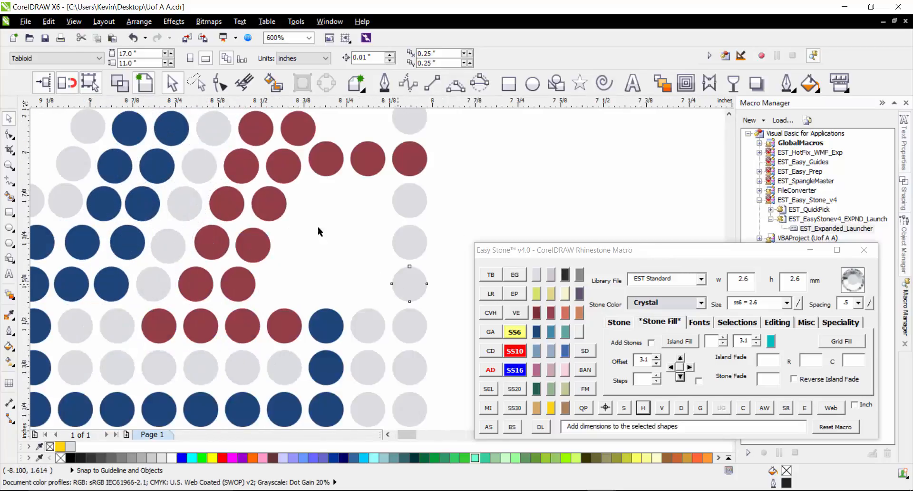
drag(416, 277, 285, 278)
key(space)
key(space)
drag(407, 245, 291, 244)
key(space)
key(space)
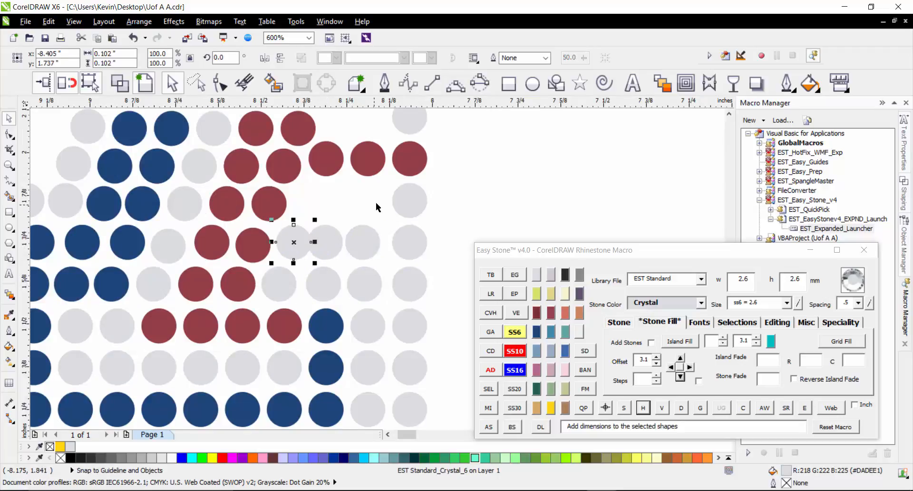
- Fill the gap directly below the red crossbar with three copies of the right column's Crystal stone
drag(417, 197, 316, 207)
key(space)
key(space)
scroll(270, 276, down, 1)
click(309, 185)
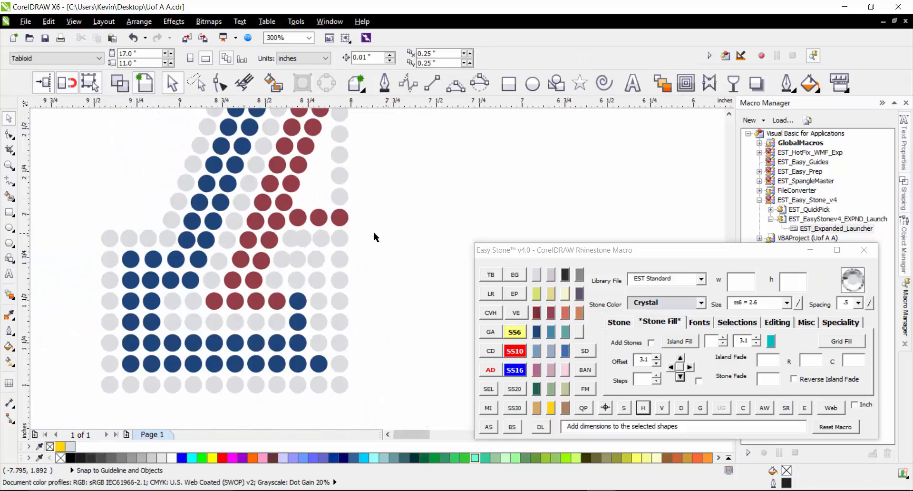
- Copy Crystal stones from the right column into the three rows above the red crossbar, two in the lowest and one in each other row
scroll(332, 196, up, 2)
drag(275, 221, 217, 216)
scroll(272, 371, down, 1)
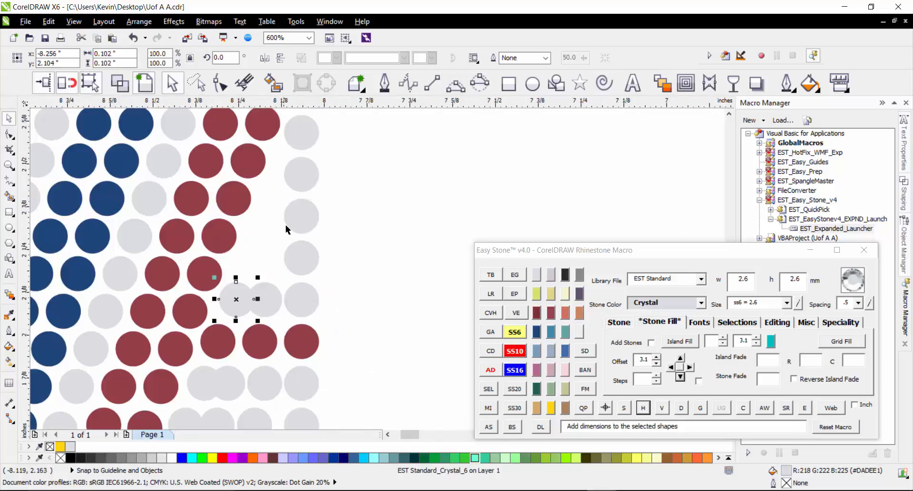
scroll(285, 224, up, 1)
drag(323, 294, 239, 294)
drag(313, 209, 224, 210)
key(Escape)
scroll(259, 296, down, 1)
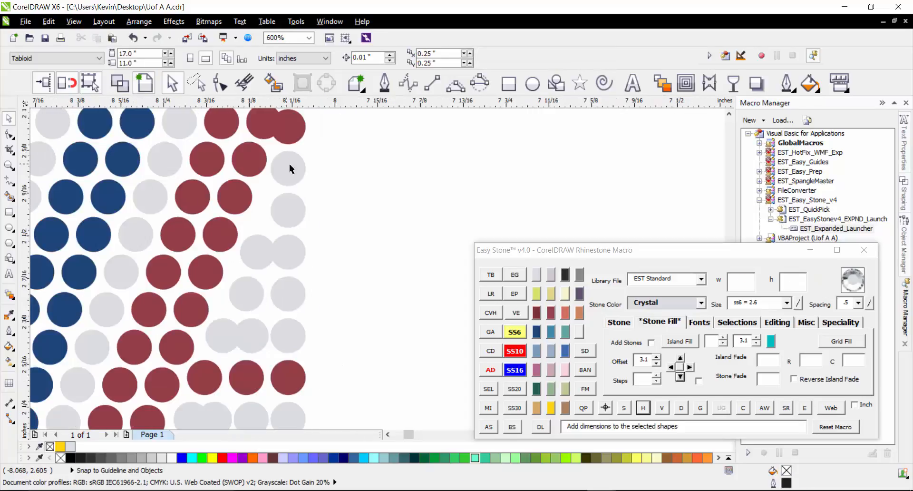
- Move the right column's Crystal stone just above the filled rows about 0.04 inches left towards the red diagonal
scroll(289, 163, up, 1)
drag(275, 255, 259, 254)
scroll(299, 259, down, 2)
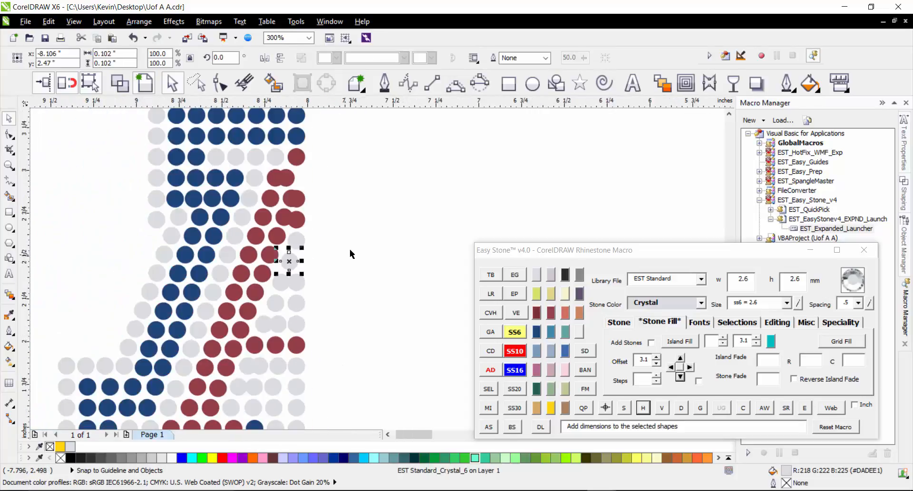
- Recolour the three Crystal stones beside the lower serif's short blue column to Cobalt Blue
scroll(314, 229, down, 1)
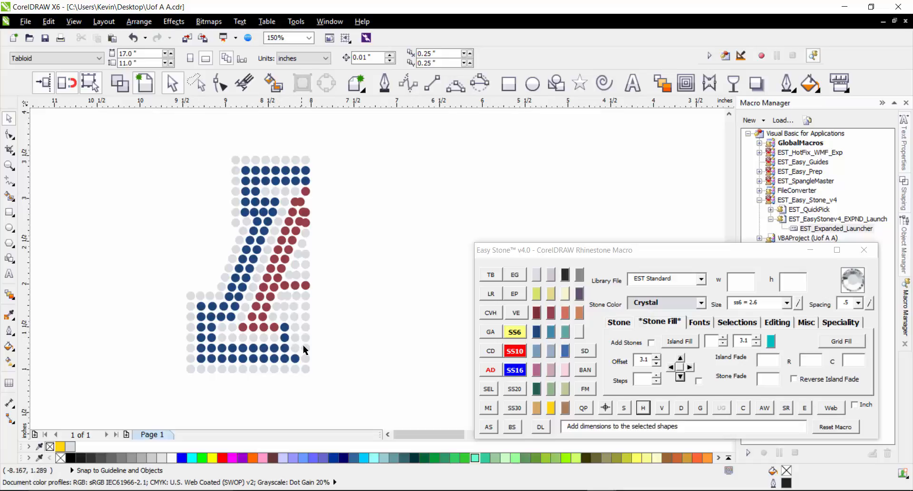
scroll(306, 347, up, 1)
click(284, 348)
shift+click(284, 327)
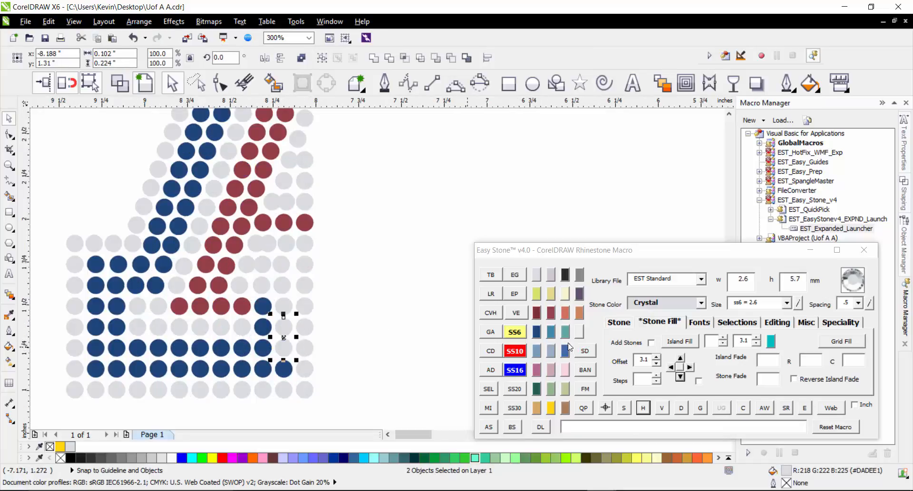
click(536, 331)
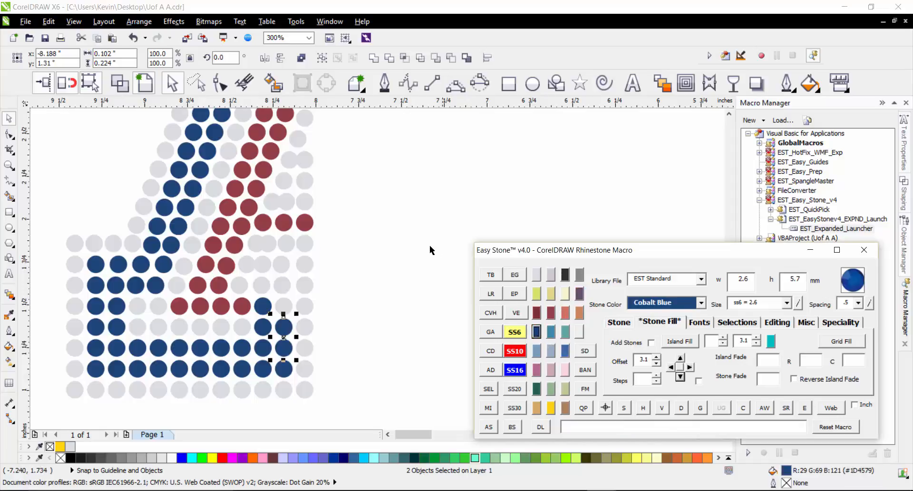
click(360, 259)
scroll(275, 309, up, 1)
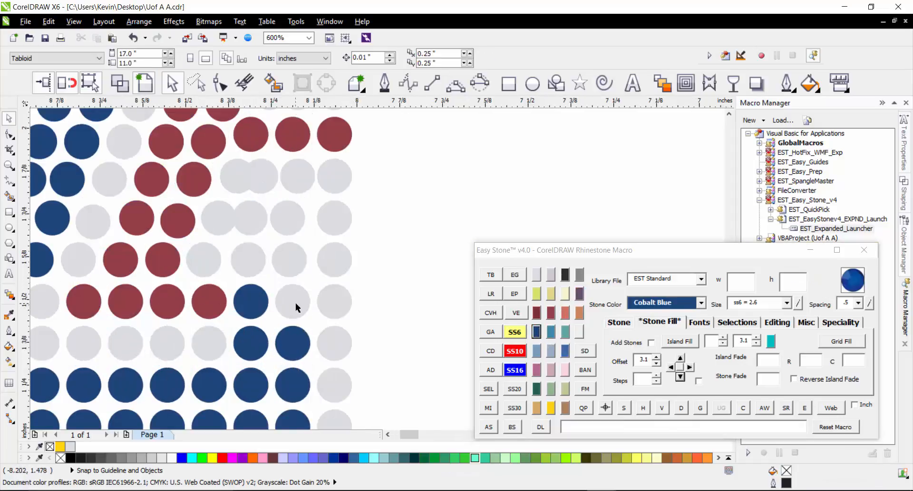
click(295, 307)
click(537, 331)
click(247, 281)
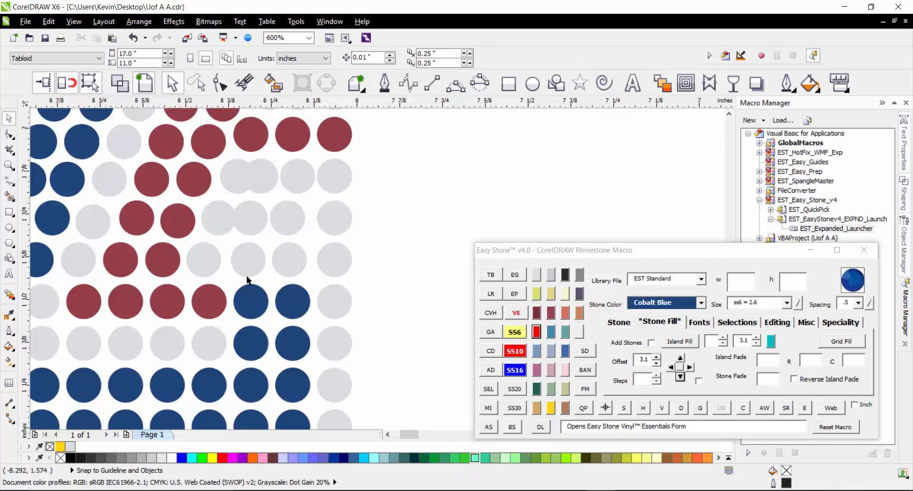
- Mirror the whole half letter across its right column of Crystal stones to form the complete A
scroll(247, 281, down, 2)
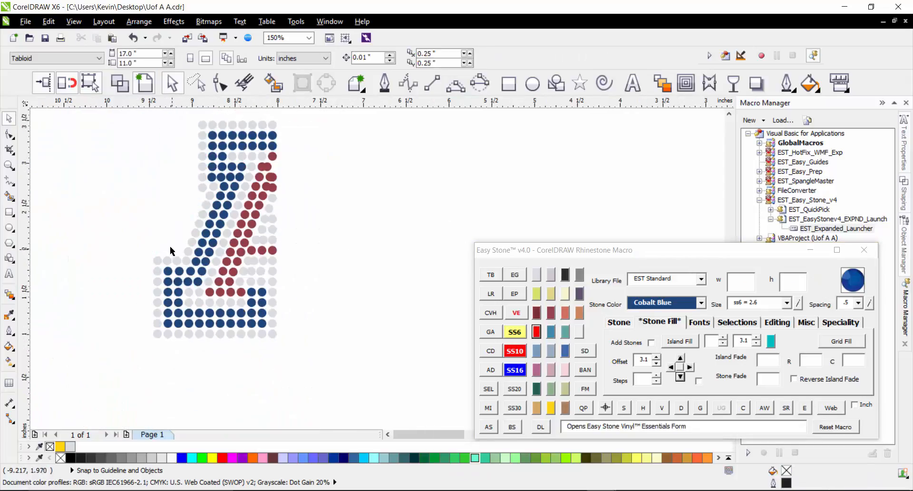
drag(134, 117, 341, 377)
scroll(304, 347, up, 2)
scroll(301, 356, down, 2)
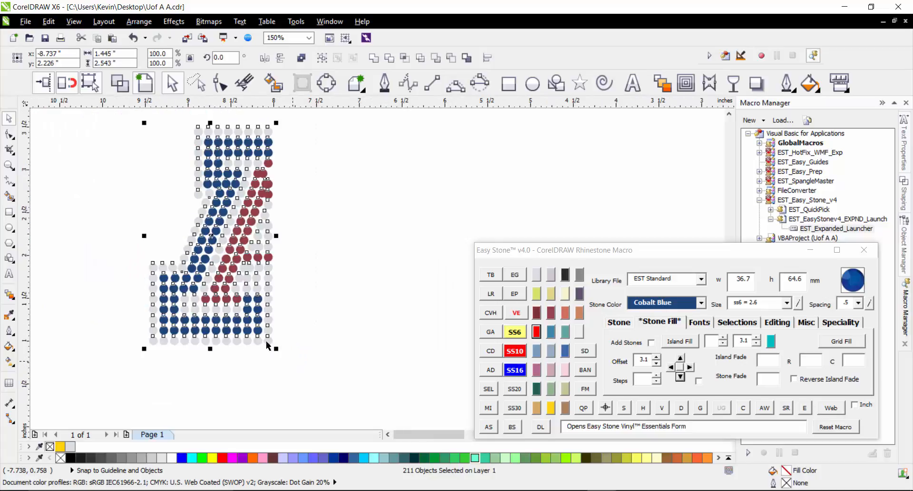
scroll(270, 346, up, 2)
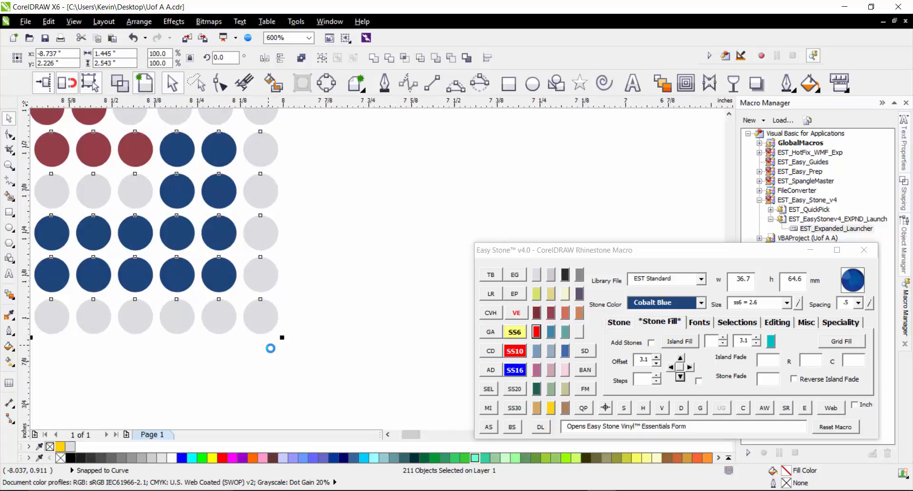
shift+click(262, 316)
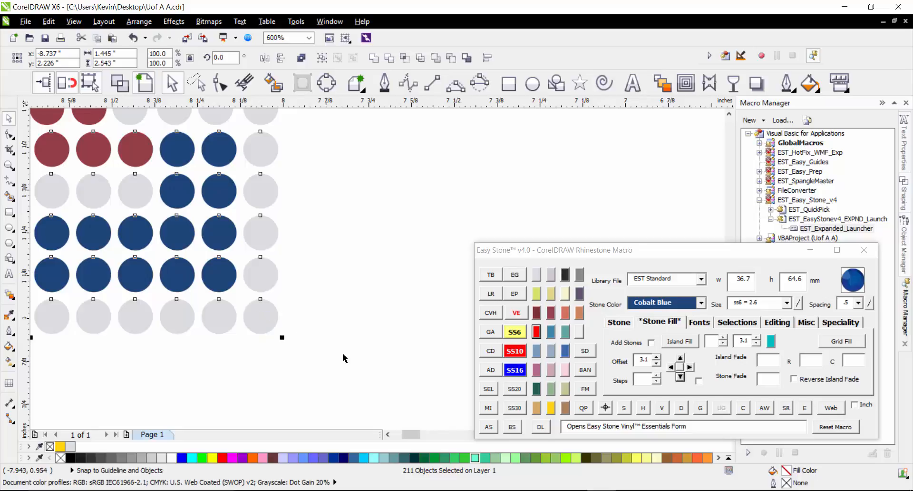
click(484, 409)
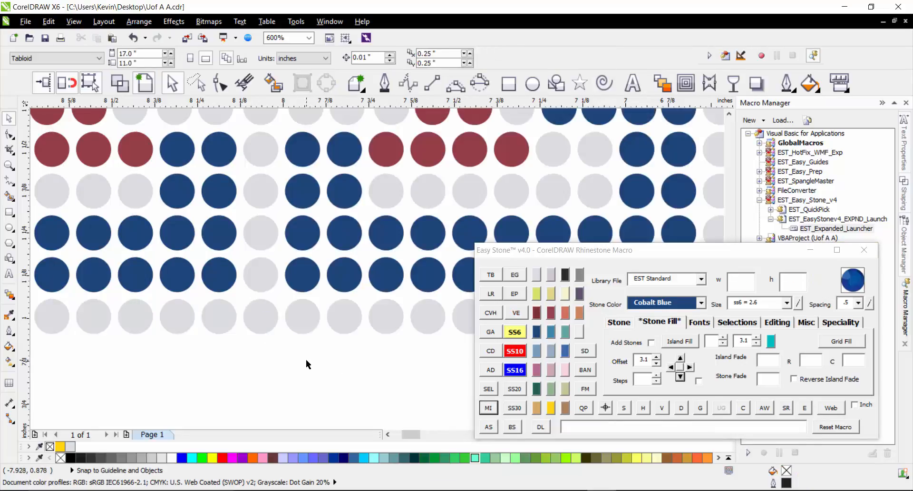
- Copy a red stone into the gap between the two red stones directly below the apex stone
scroll(306, 358, down, 2)
scroll(301, 163, up, 3)
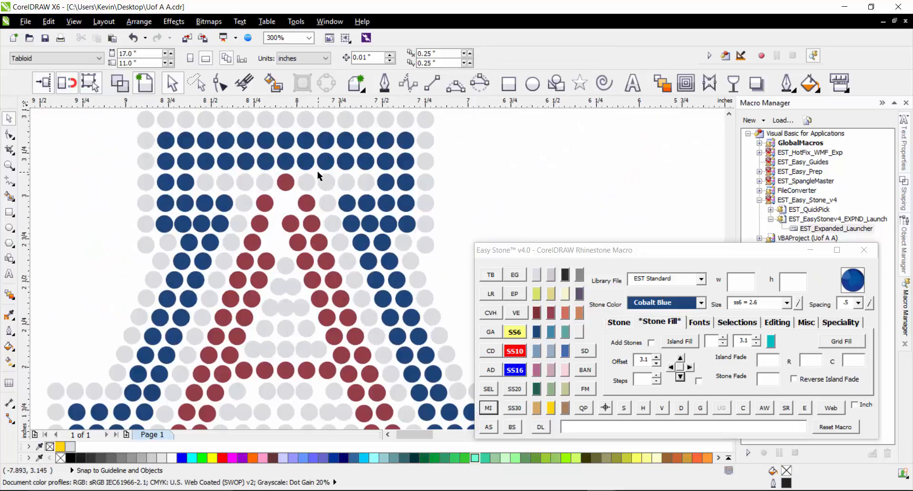
drag(340, 216, 258, 220)
scroll(254, 272, down, 1)
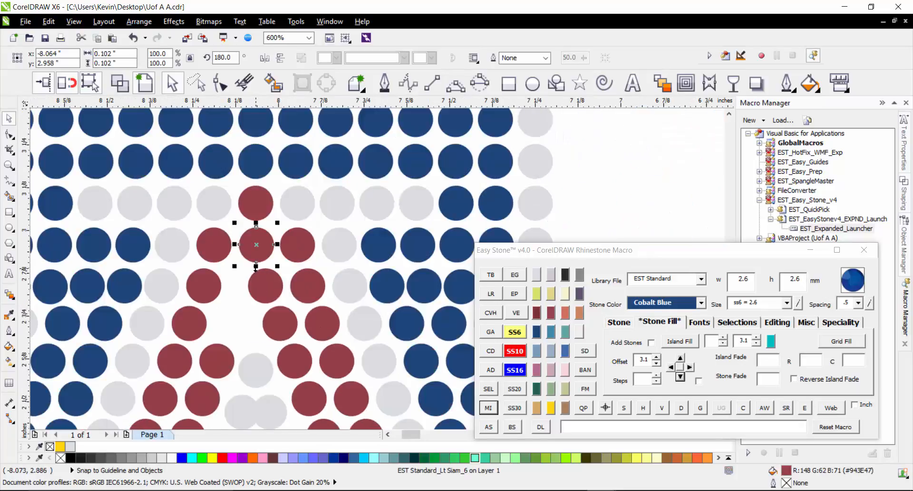
- Copy a red stone into the third red row from the apex and space it evenly between the flanking Crystal stones
scroll(257, 304, up, 1)
drag(292, 271, 248, 271)
right_click(248, 271)
click(71, 259)
shift+click(148, 259)
shift+click(211, 277)
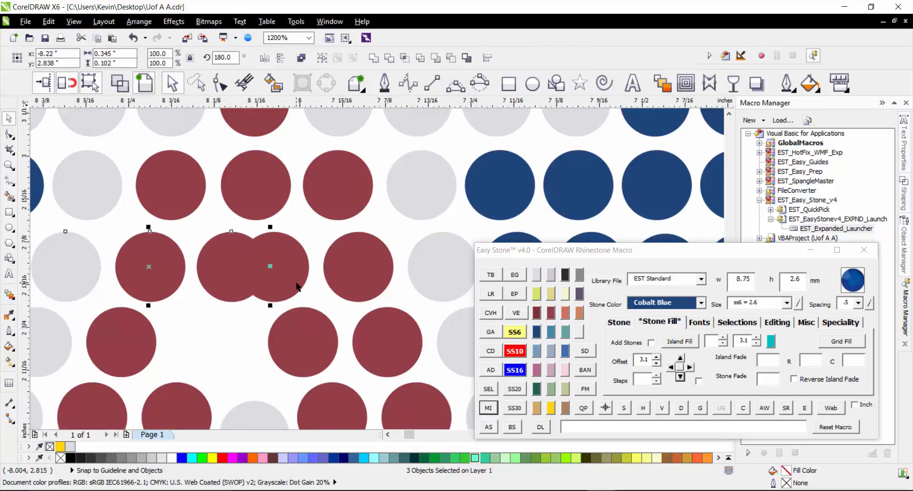
shift+click(295, 284)
shift+click(378, 279)
shift+click(429, 276)
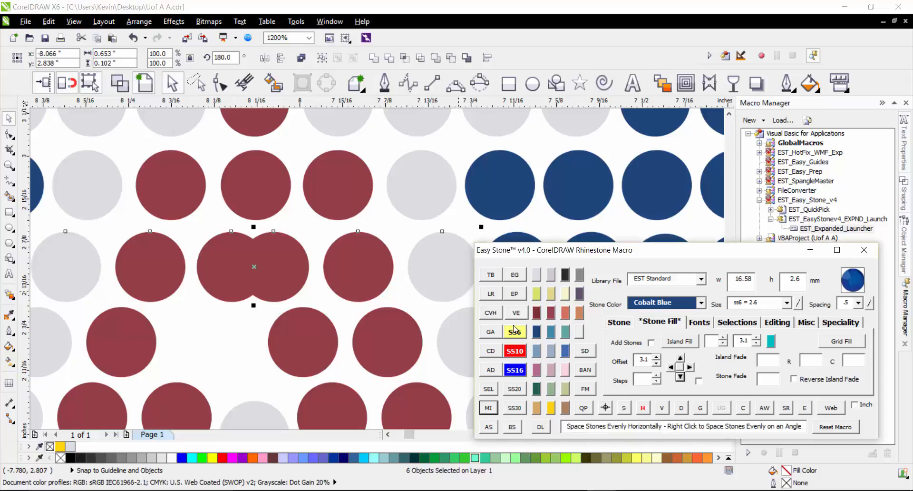
click(643, 407)
click(247, 373)
scroll(260, 251, down, 2)
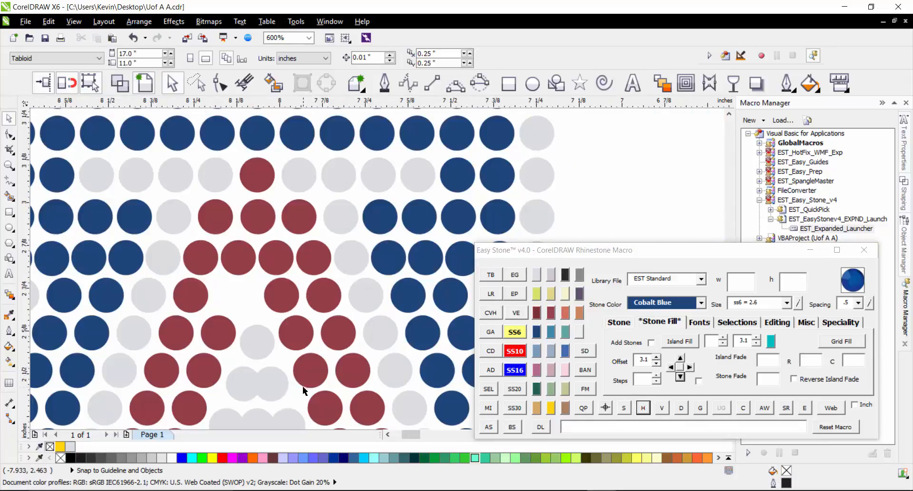
- Copy a red stone into the fourth red row and space the row evenly from its left Crystal stone to its last red stone
scroll(250, 235, up, 2)
drag(247, 238, 161, 241)
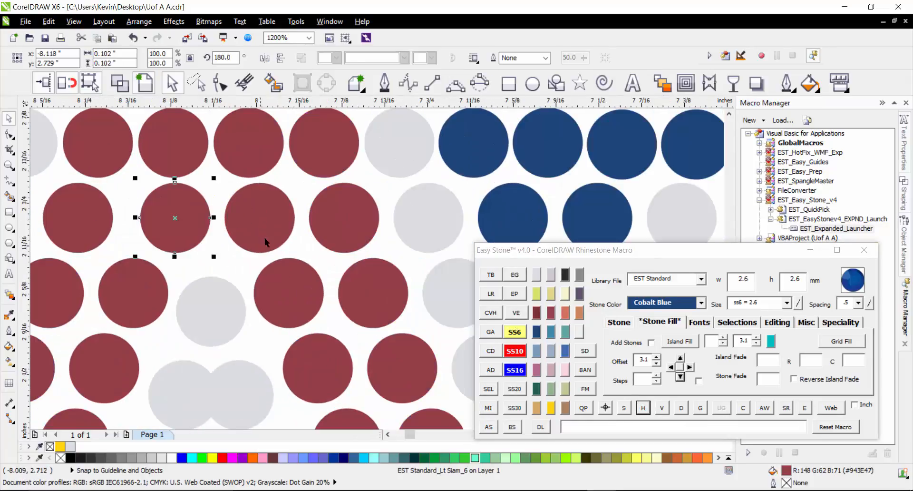
scroll(265, 238, down, 1)
click(142, 226)
shift+click(172, 230)
shift+click(224, 239)
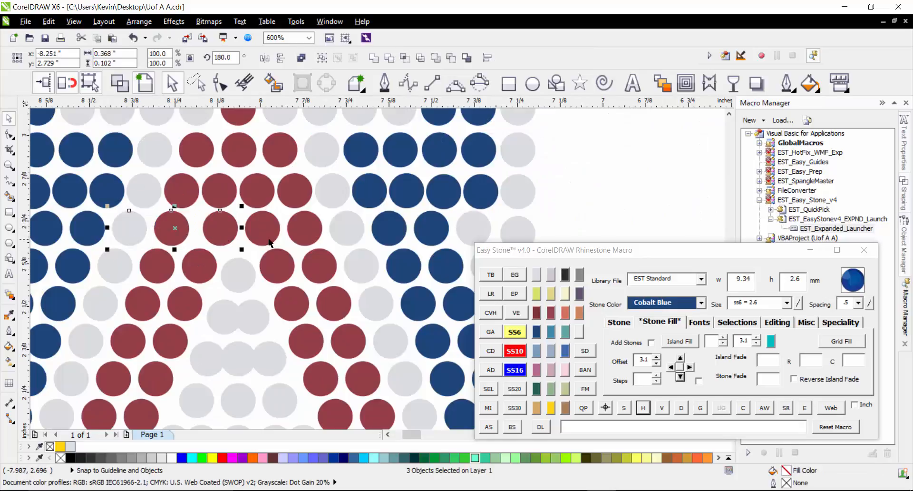
shift+click(261, 239)
shift+click(297, 239)
click(640, 406)
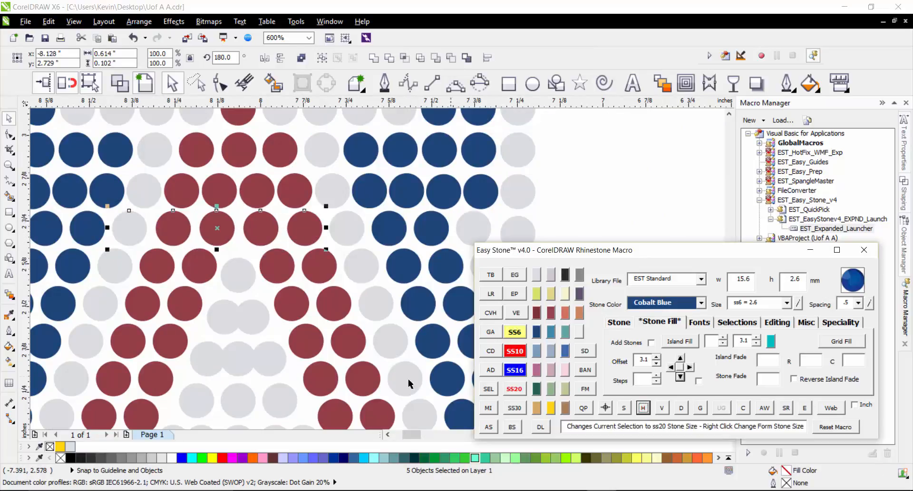
- Space the pair of Crystal stones inside the A's upper opening evenly between the inner red stones
click(253, 309)
scroll(244, 163, down, 1)
scroll(249, 257, up, 1)
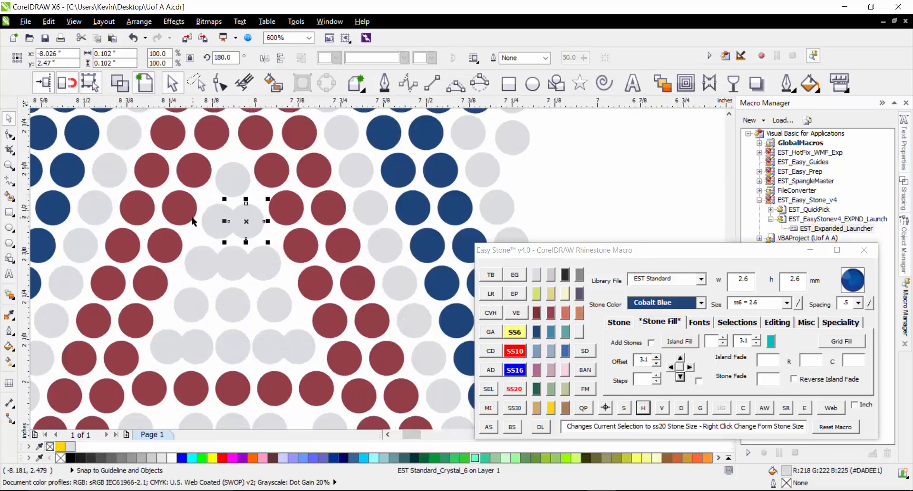
click(190, 216)
shift+click(218, 223)
shift+click(252, 229)
shift+click(289, 217)
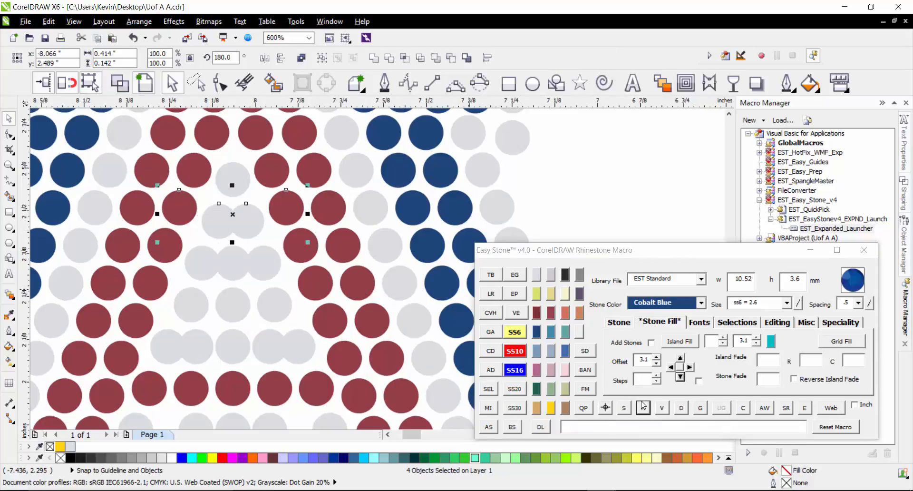
click(643, 407)
- Space the three Crystal stones directly below that pair evenly between the inner red stones
click(158, 253)
shift+click(201, 273)
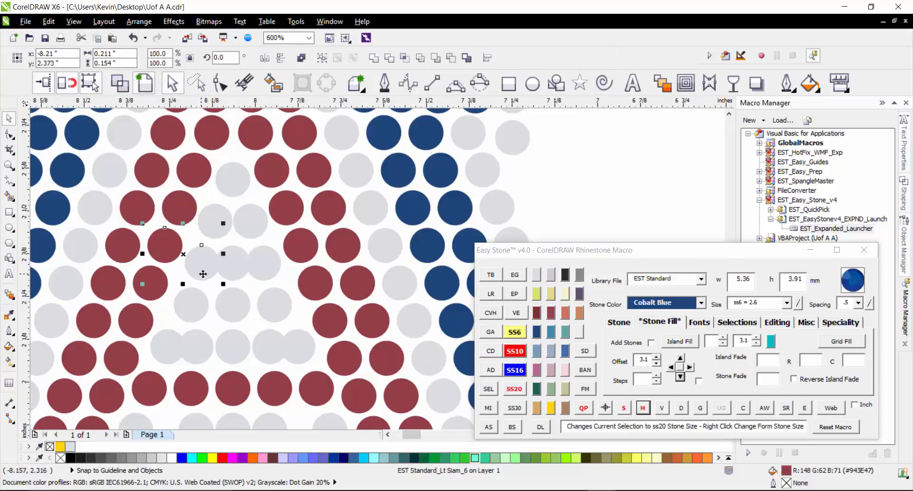
shift+click(232, 271)
shift+click(268, 272)
shift+click(298, 246)
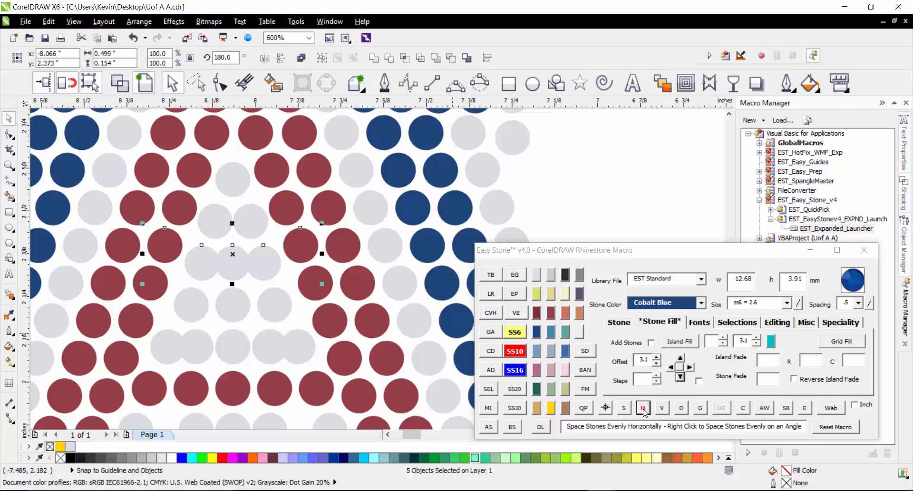
click(131, 287)
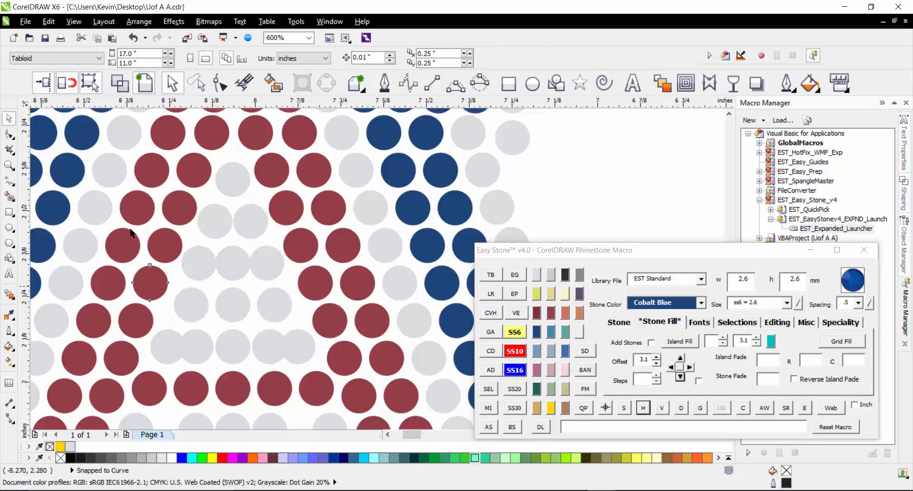
- Space the three Crystal stones in the second row above the red crossbar evenly between the inner red stones
click(151, 283)
shift+click(193, 298)
shift+click(232, 307)
shift+click(268, 312)
shift+click(311, 291)
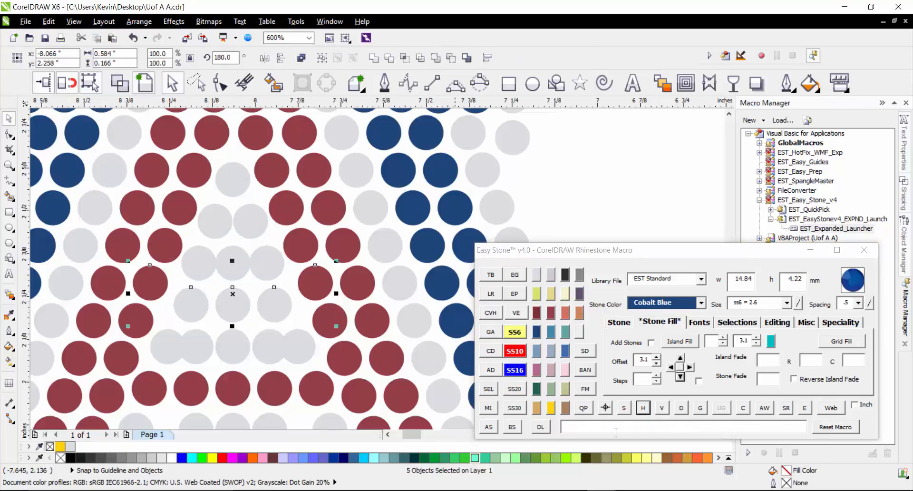
click(643, 407)
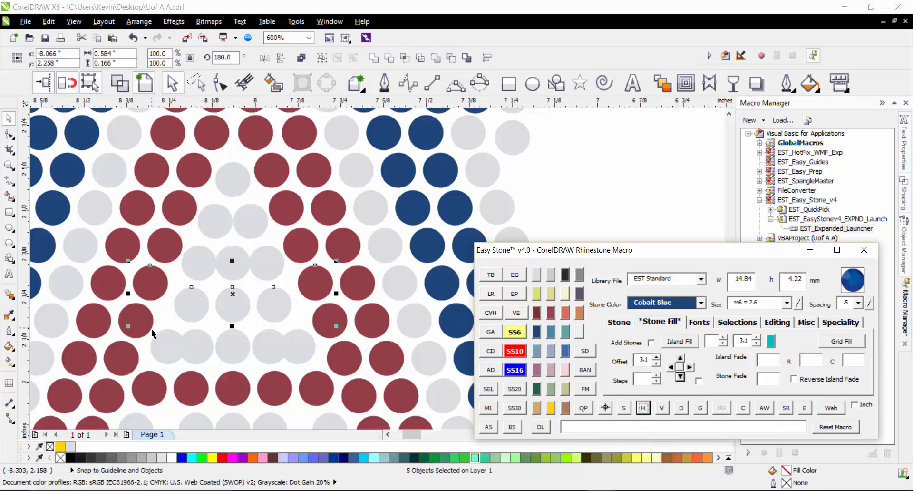
- Space the five Crystal stones directly above the red crossbar evenly between the inner red stones
click(131, 333)
shift+click(167, 348)
shift+click(200, 351)
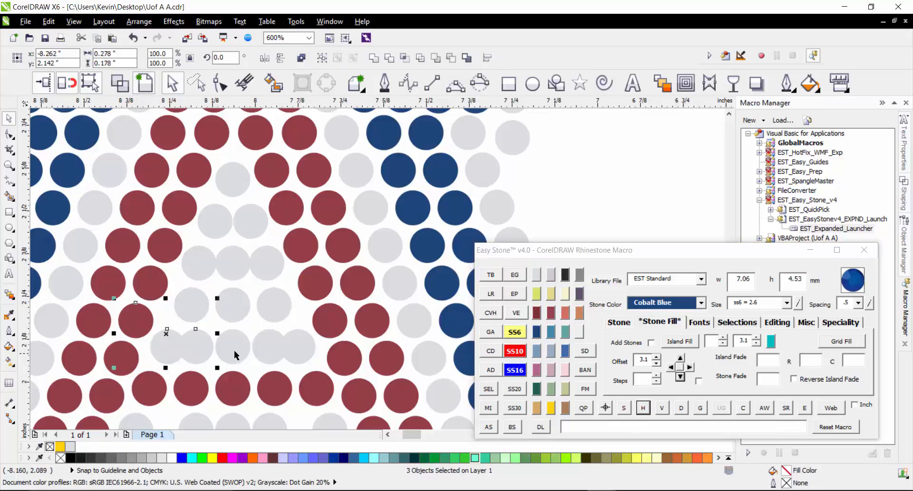
shift+click(237, 352)
shift+click(264, 350)
shift+click(300, 347)
shift+click(332, 318)
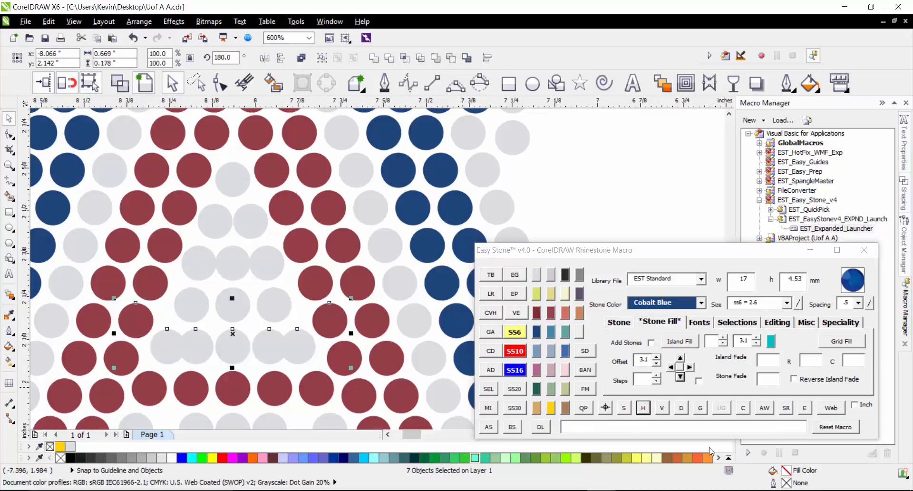
click(643, 407)
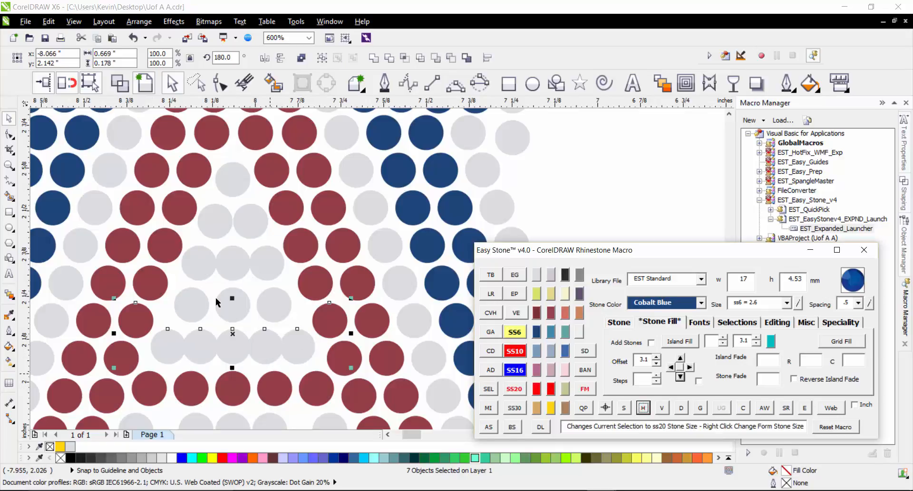
- Delete the middle Crystal stone directly above the red crossbar and space the remaining four evenly between the inner red stones
click(270, 373)
click(236, 354)
key(Delete)
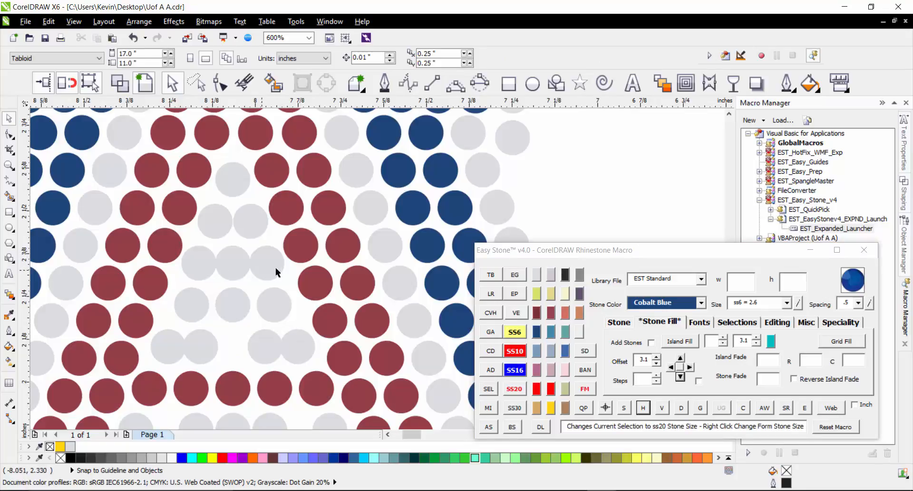
click(145, 326)
shift+click(173, 350)
shift+click(204, 351)
shift+click(272, 351)
shift+click(300, 348)
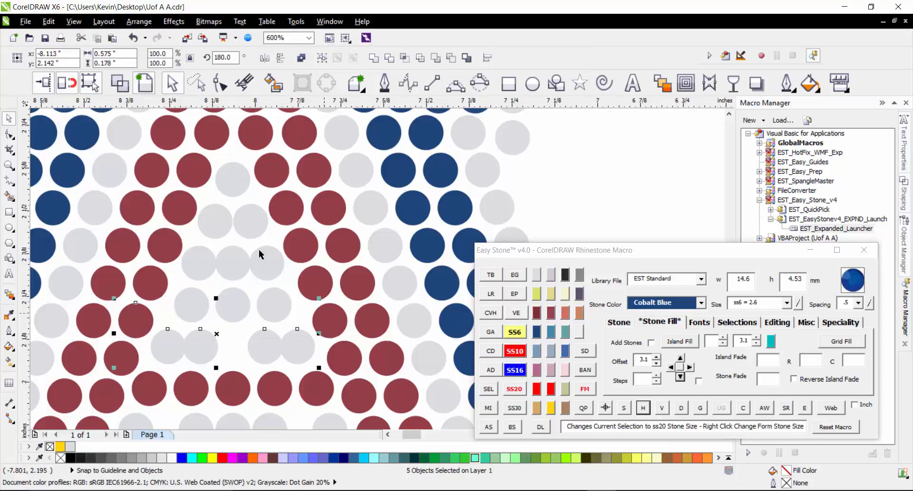
shift+click(329, 319)
click(643, 408)
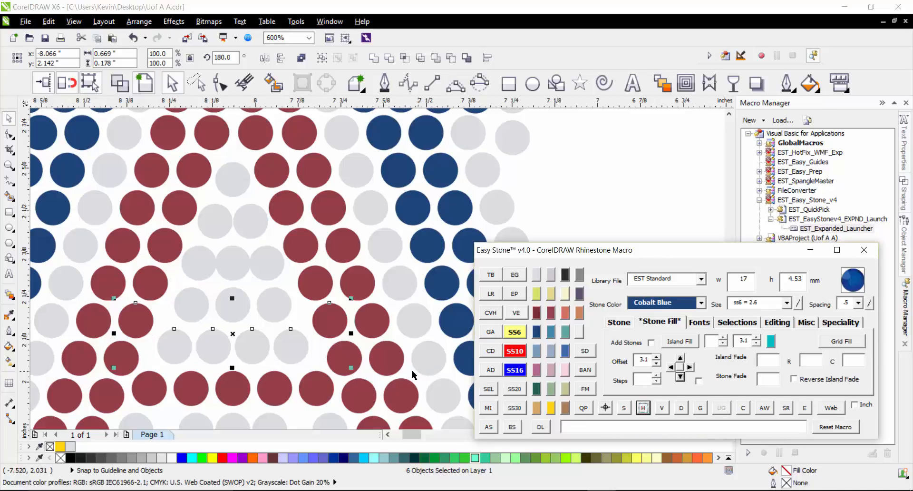
- Space the five Crystal stones in the first row below the red crossbar evenly between the inner red stones
click(228, 231)
scroll(227, 226, down, 2)
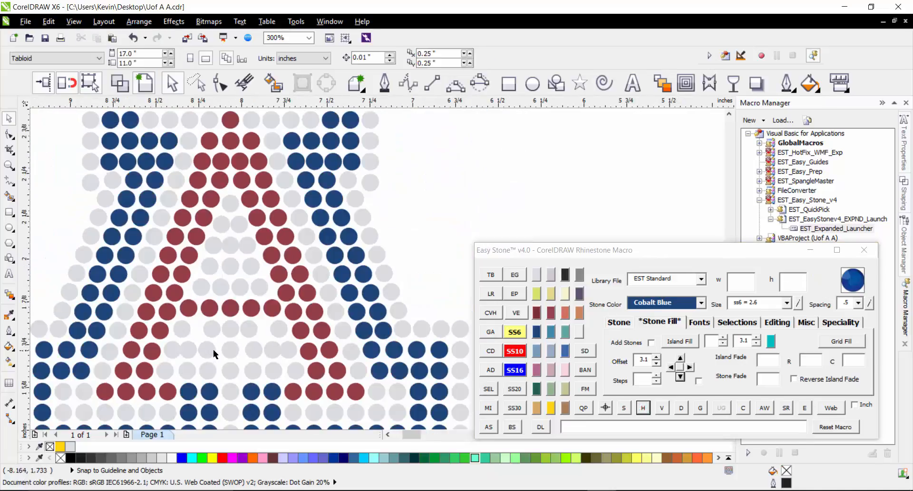
scroll(213, 349, up, 2)
click(110, 311)
shift+click(150, 307)
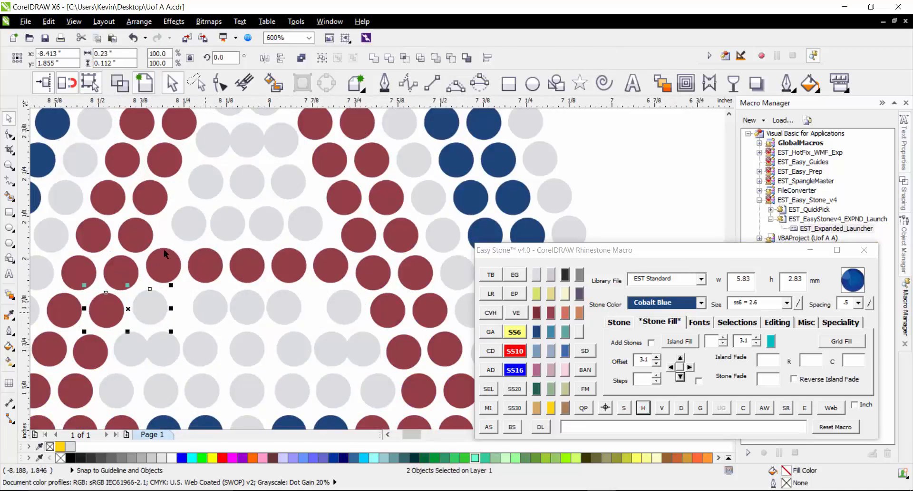
shift+click(210, 307)
shift+click(247, 308)
shift+click(284, 308)
shift+click(340, 307)
shift+click(377, 309)
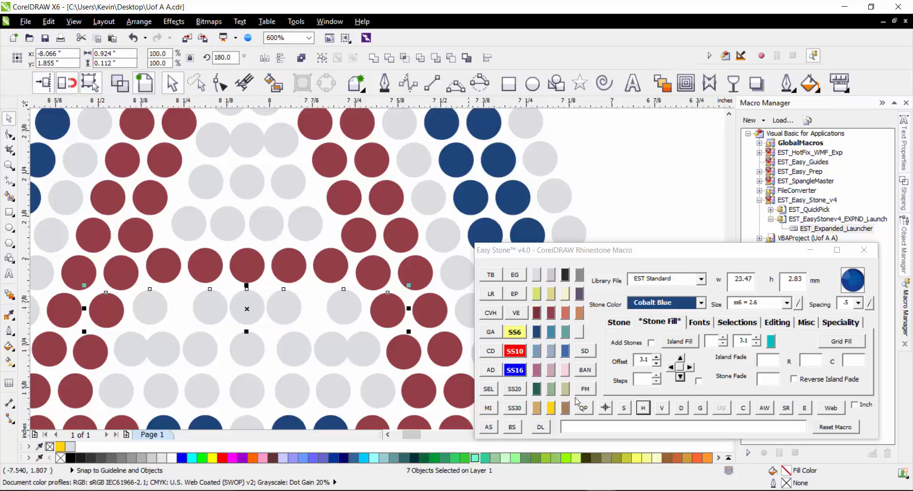
click(642, 409)
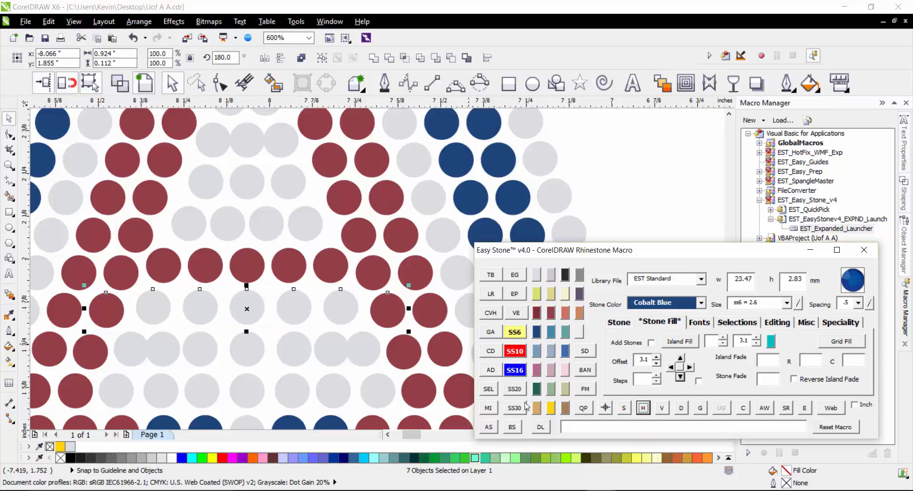
click(202, 308)
- Space the seven Crystal stones in the second row below the red crossbar evenly between the inner red stones
click(106, 350)
shift+click(126, 349)
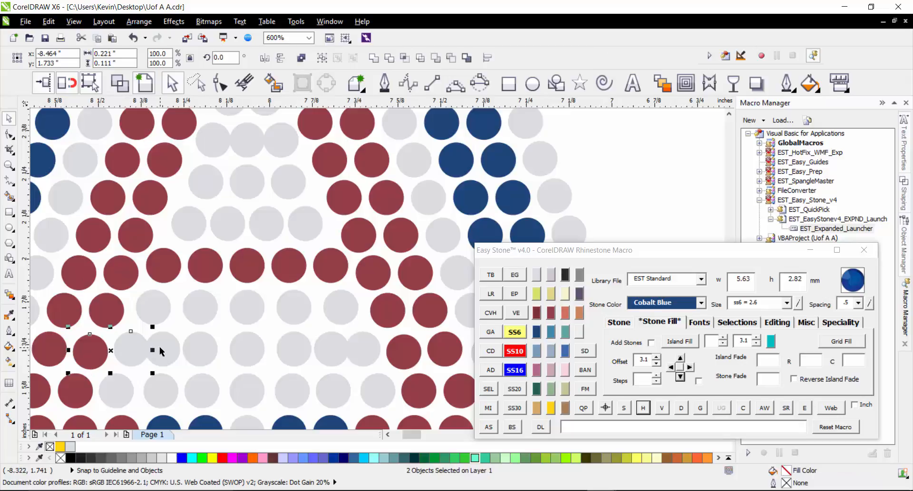
shift+click(162, 350)
shift+click(199, 351)
shift+click(246, 350)
shift+click(294, 350)
shift+click(331, 350)
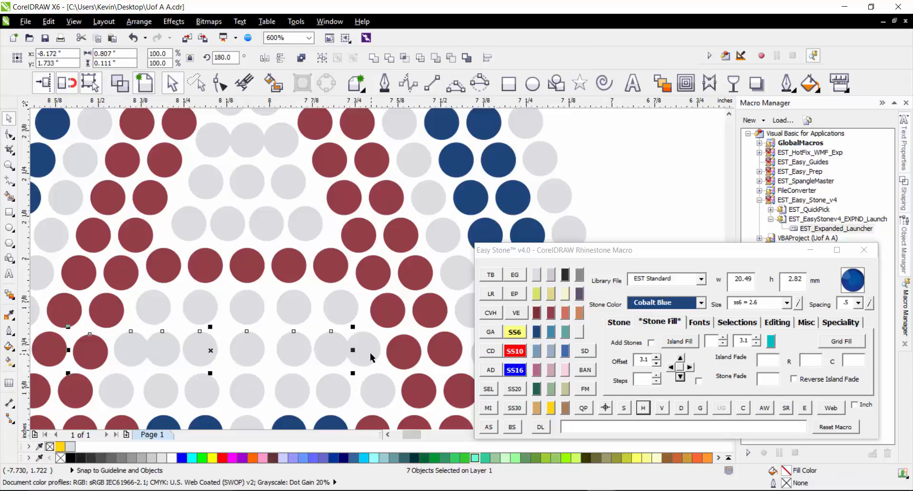
shift+click(371, 356)
shift+click(416, 356)
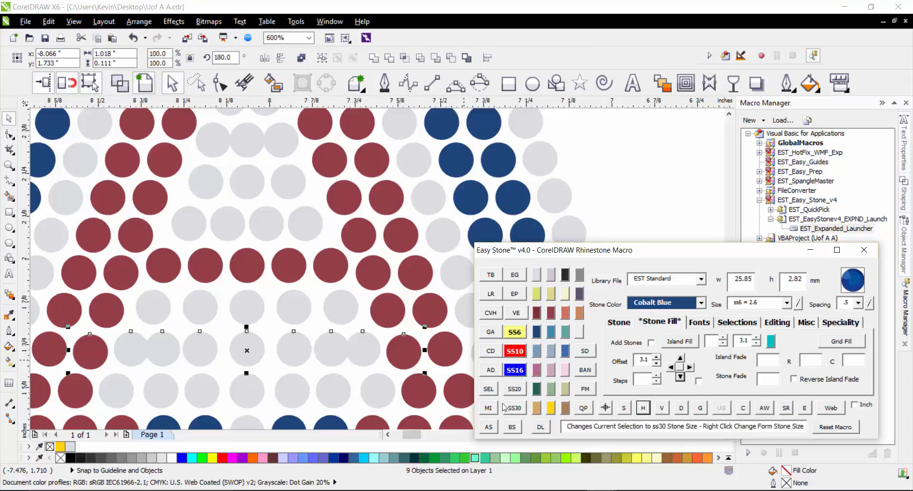
click(643, 408)
- Space the seven Crystal stones in the third row below the red crossbar evenly between the inner red stones
click(332, 392)
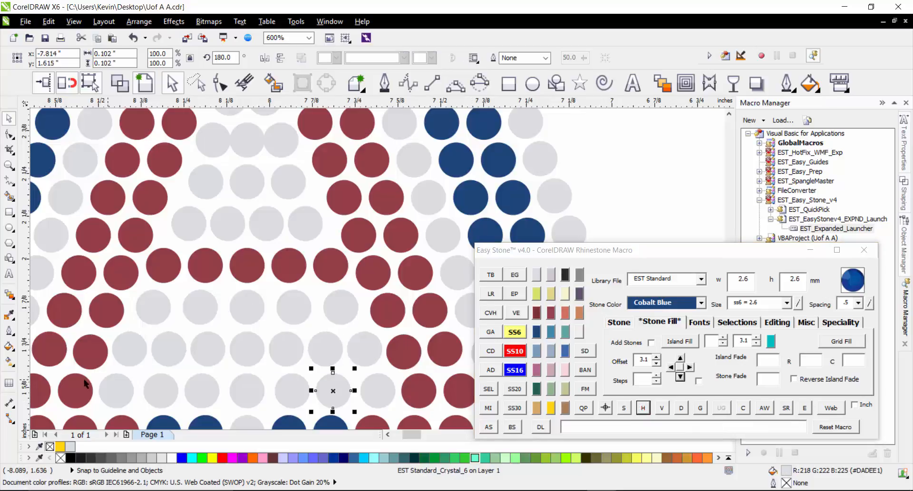
click(81, 394)
shift+click(114, 393)
shift+click(163, 390)
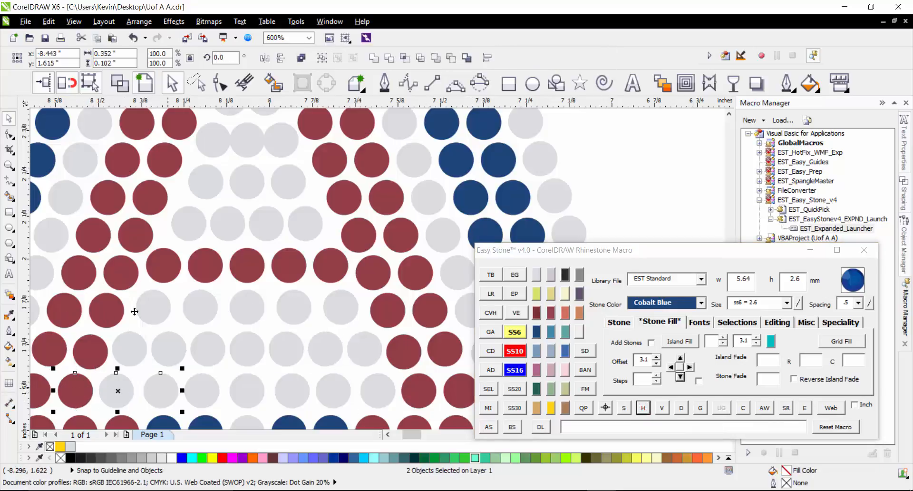
shift+click(207, 390)
click(155, 418)
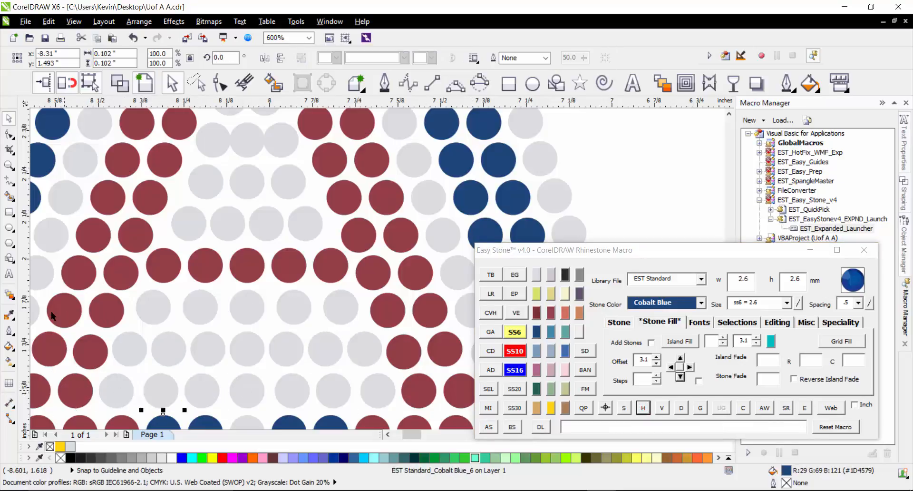
click(64, 390)
shift+click(417, 389)
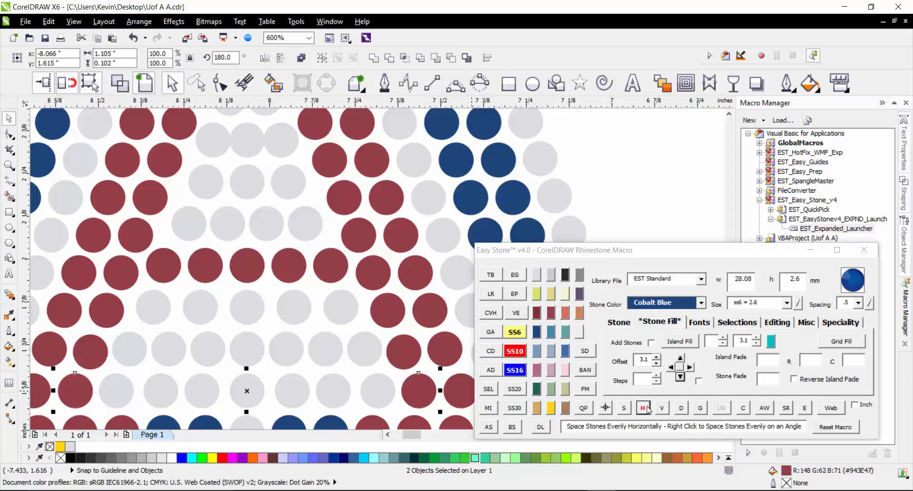
click(624, 407)
click(642, 408)
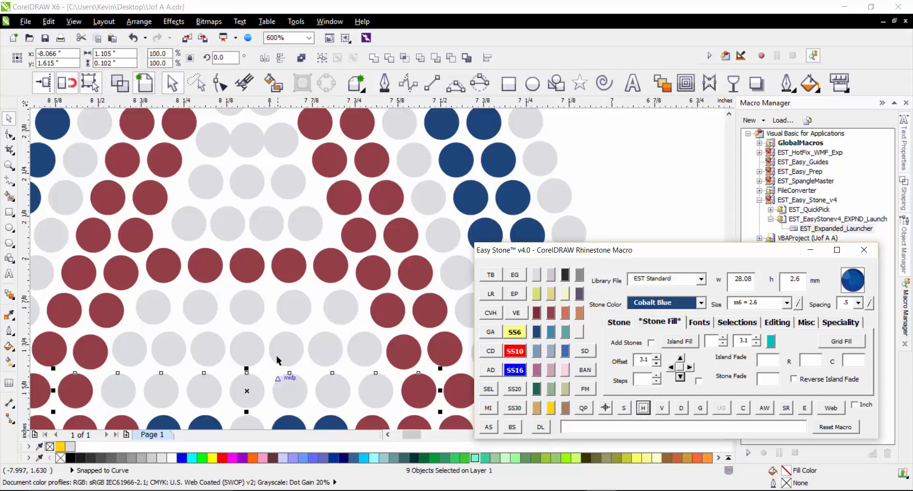
click(268, 318)
scroll(268, 315, down, 2)
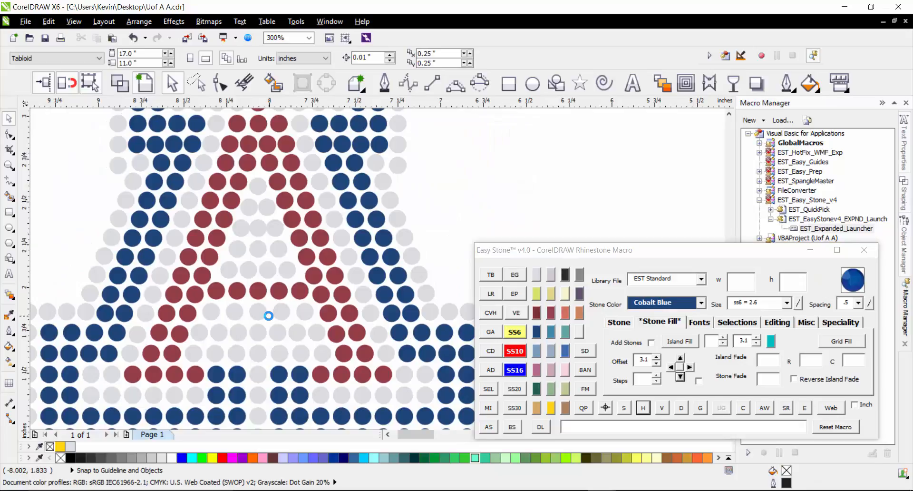
scroll(268, 316, down, 1)
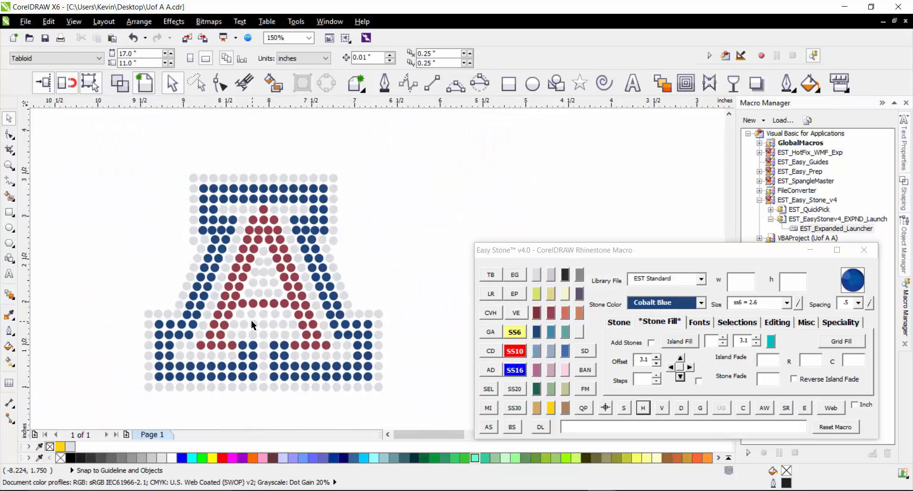
- Duplicate the single red stone at the letter's apex to make a side-by-side pair on the same row
scroll(266, 208, up, 2)
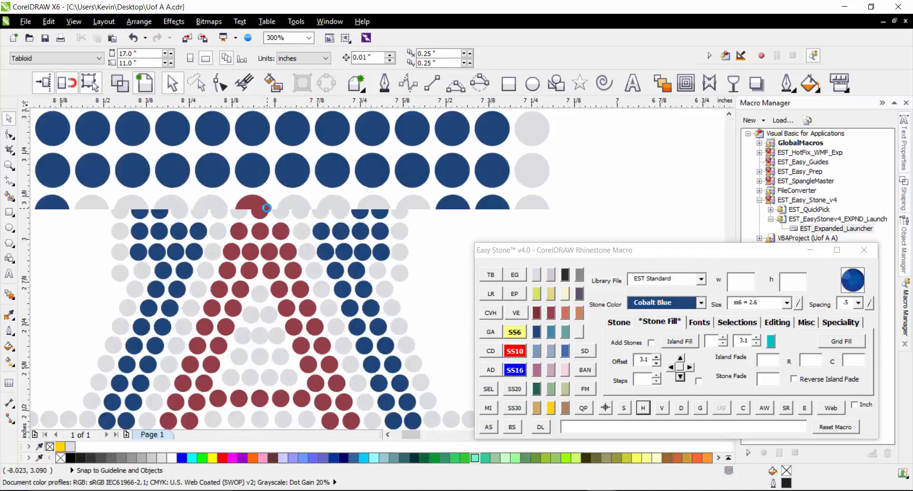
scroll(266, 208, down, 2)
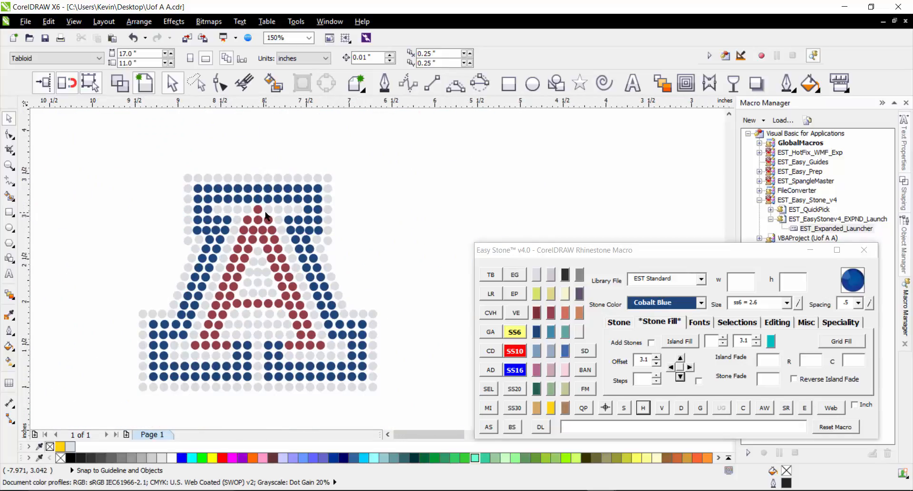
scroll(257, 212, up, 3)
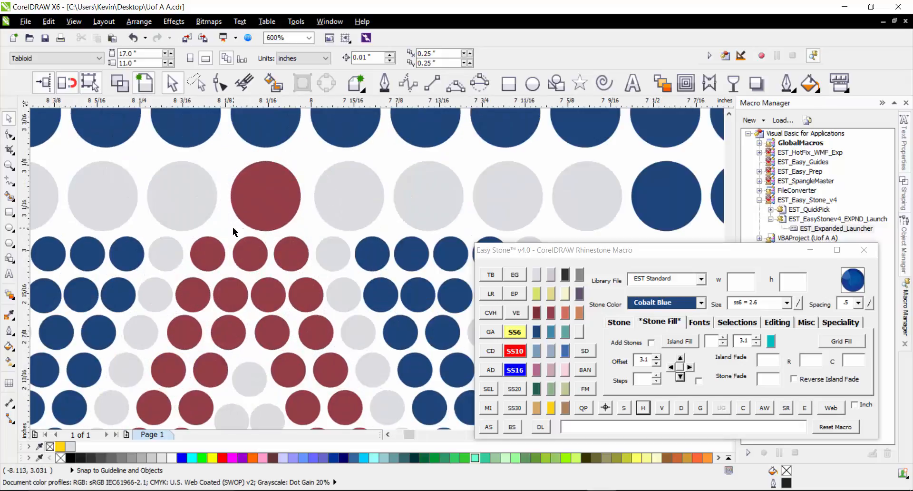
drag(260, 214, 294, 195)
right_click(294, 196)
drag(236, 164, 238, 167)
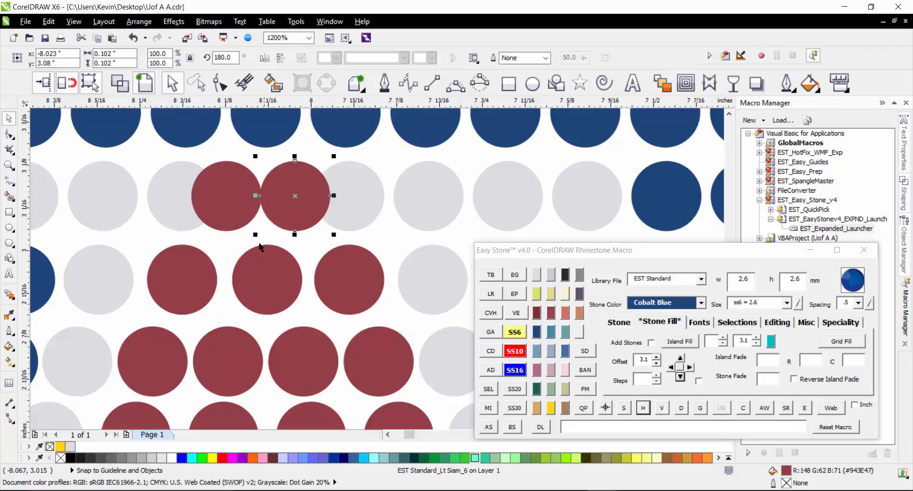
key(Escape)
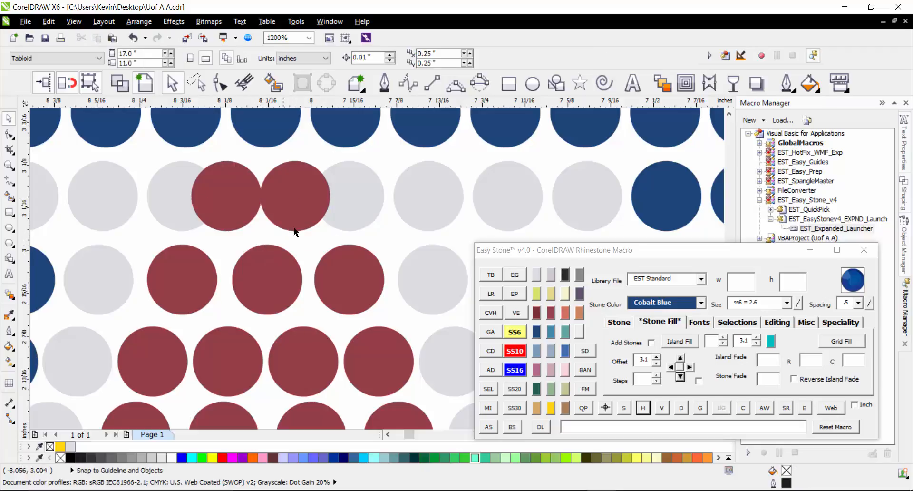
- Shift the right red apex stone slightly outward and level the pair on the same row with a small gap between them
drag(304, 214, 313, 214)
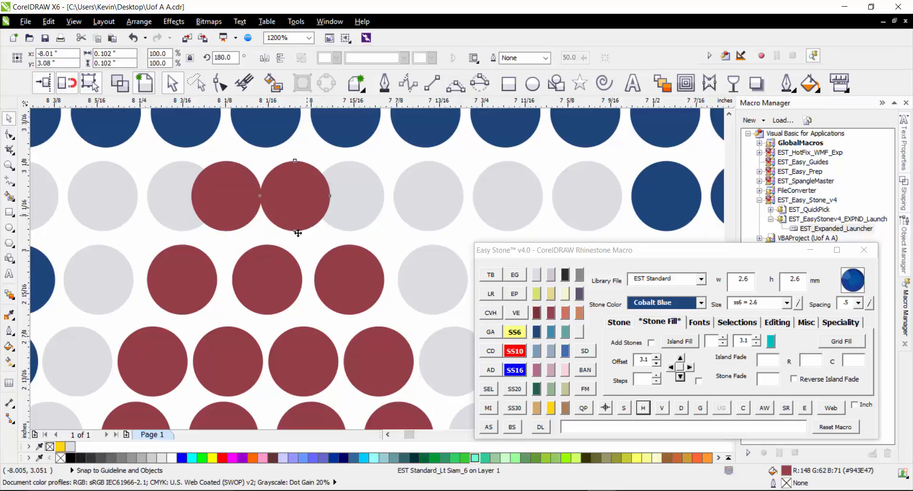
click(230, 208)
drag(228, 209, 229, 209)
key(Escape)
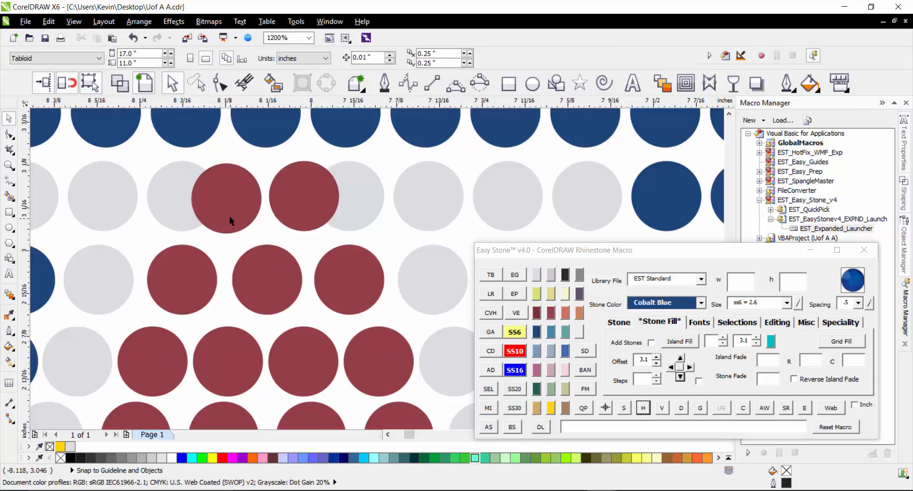
click(229, 216)
shift+click(314, 200)
click(269, 242)
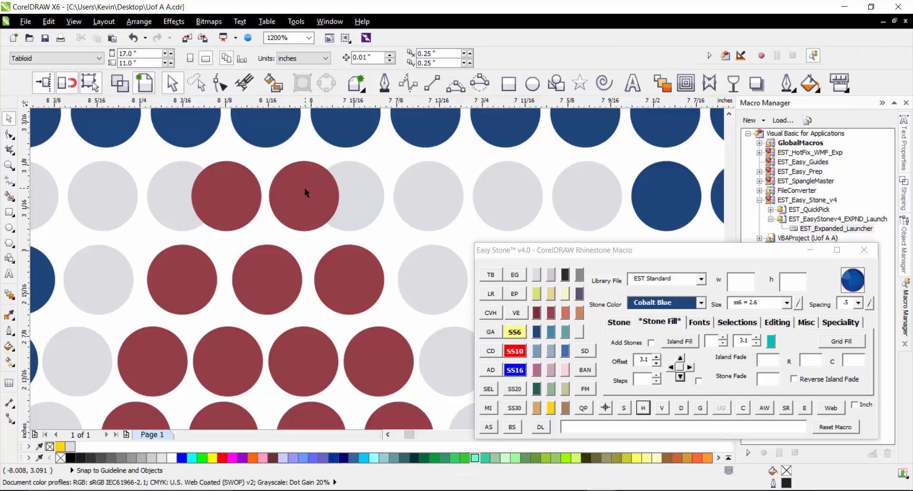
- Delete the two Crystal stones overlapped by the pair of red apex stones
scroll(304, 187, down, 1)
click(235, 199)
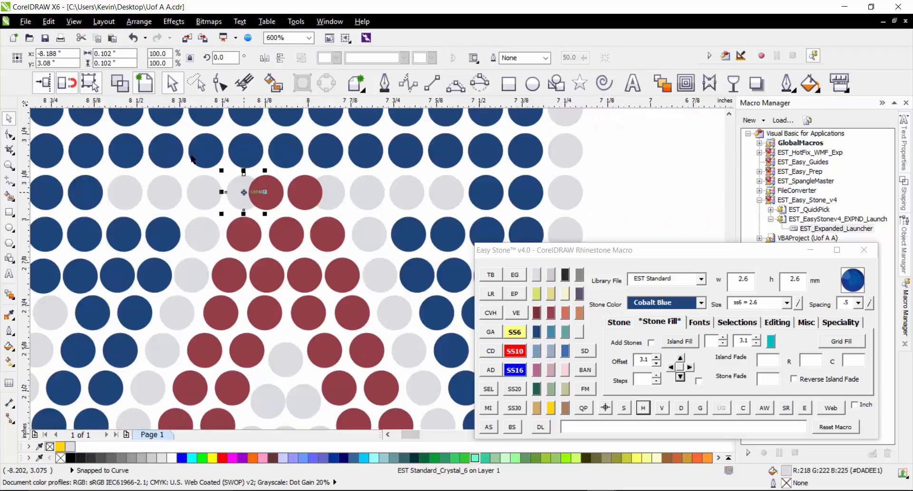
key(Delete)
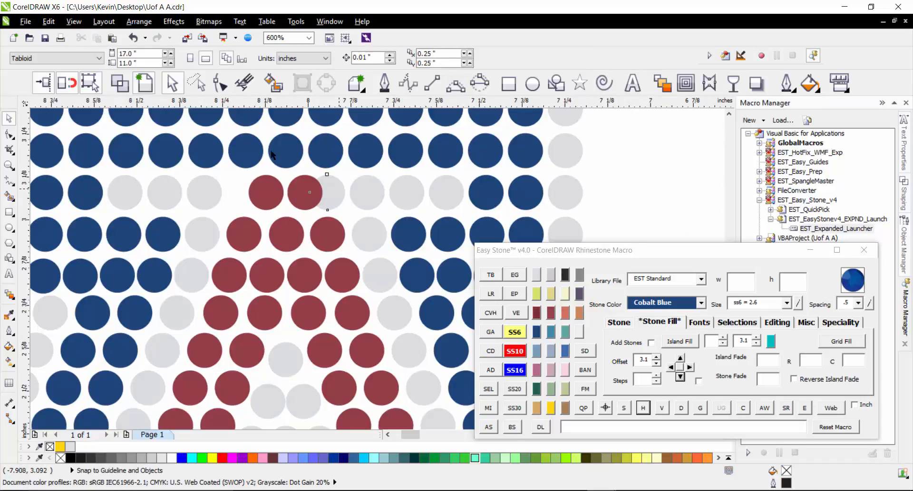
click(336, 191)
key(Delete)
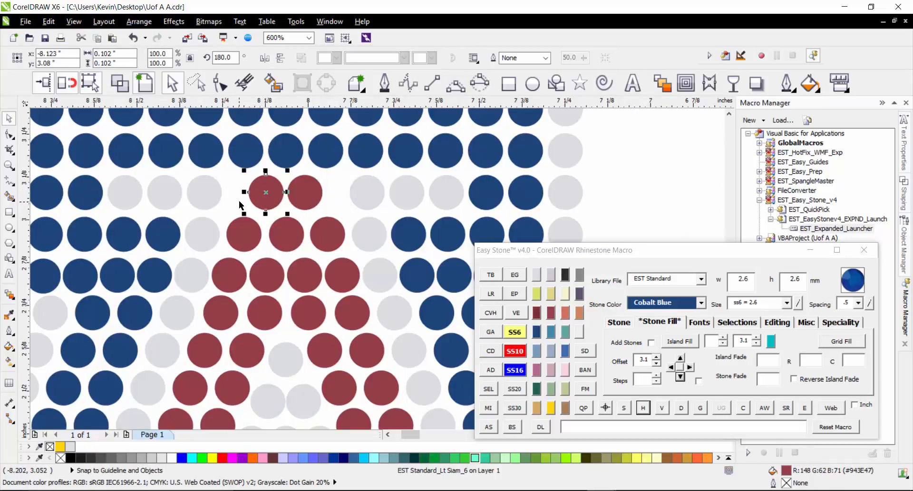
- Space the three Crystal stones left of the red apex pair evenly between the inner blue stone and the left red stone
shift+click(218, 195)
shift+click(159, 195)
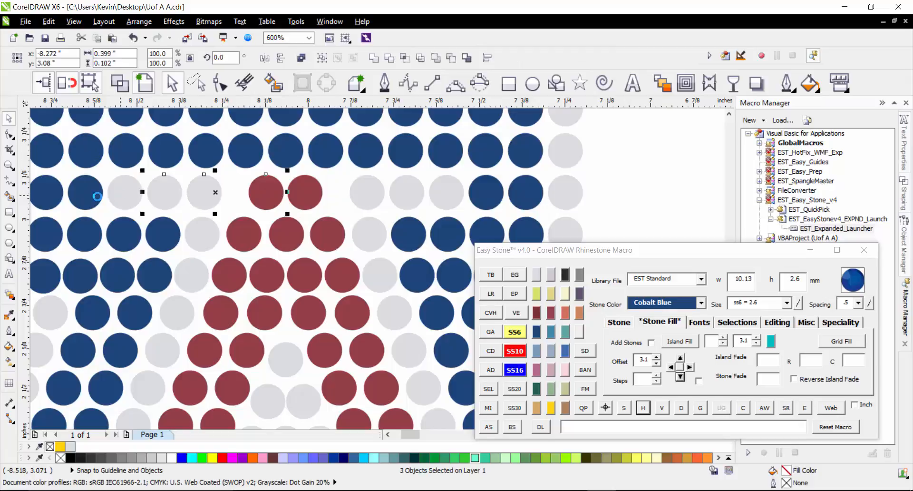
shift+click(124, 195)
shift+click(93, 196)
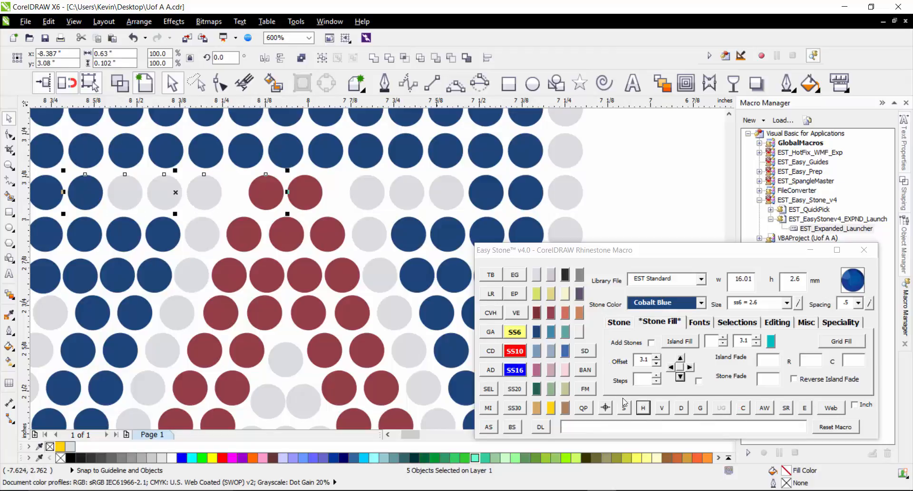
click(307, 188)
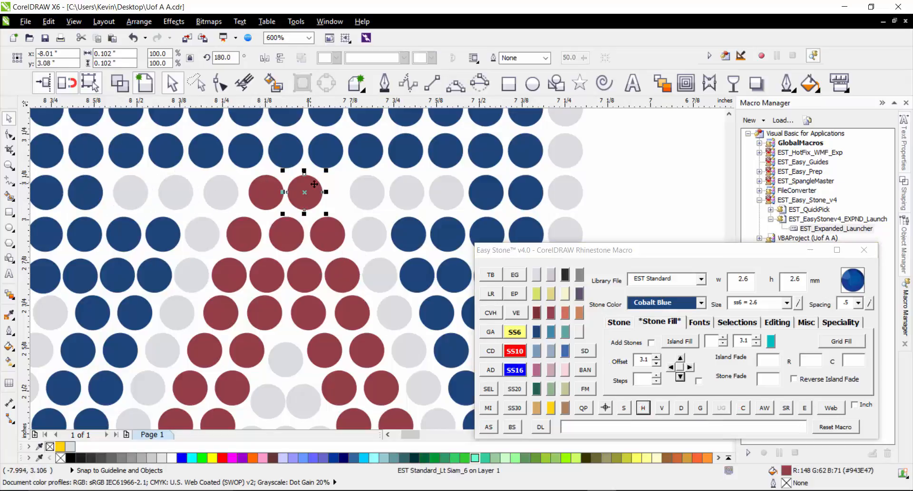
- Delete all stones in the right half of the letter, keeping the centre column
scroll(314, 198, down, 2)
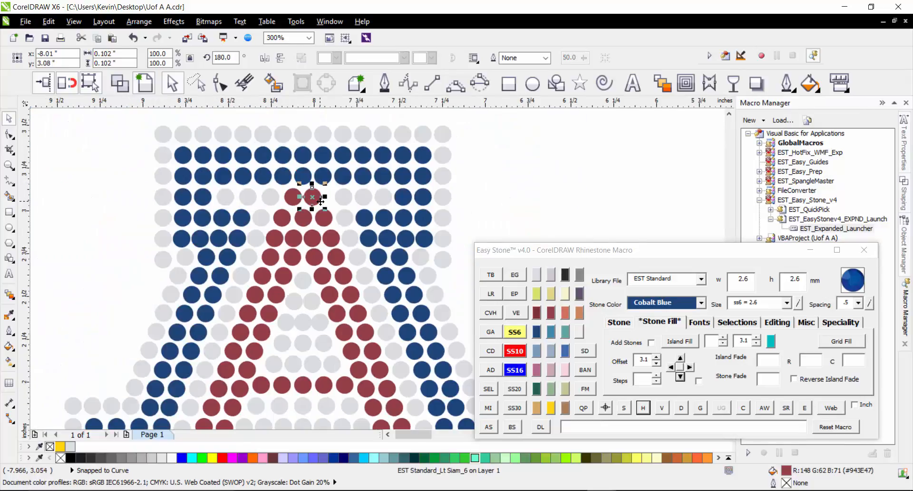
scroll(282, 175, down, 2)
drag(457, 132, 291, 388)
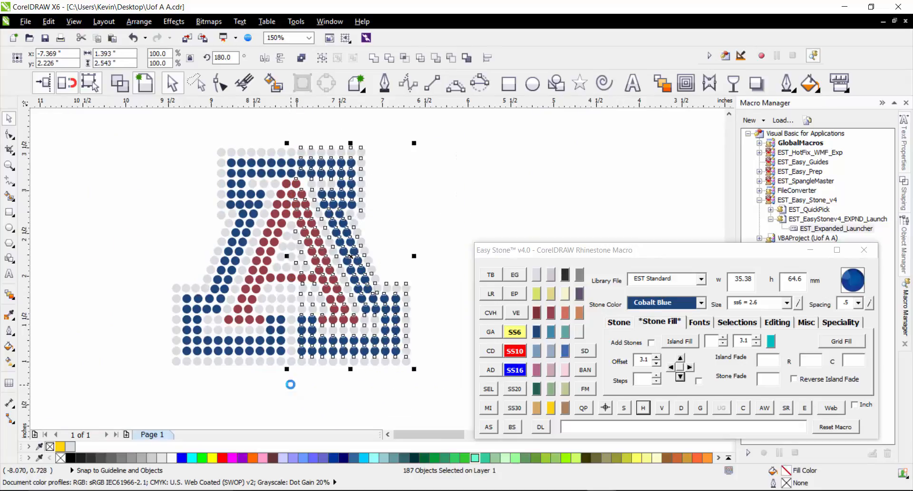
key(Delete)
- Mirror the remaining left half of the letter, including the centre column, to rebuild the right half
drag(142, 139, 335, 381)
scroll(279, 376, up, 2)
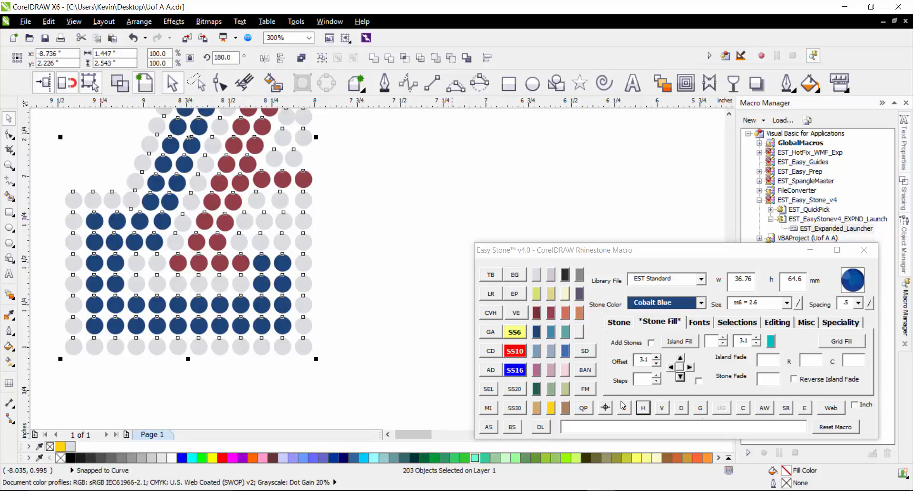
click(508, 426)
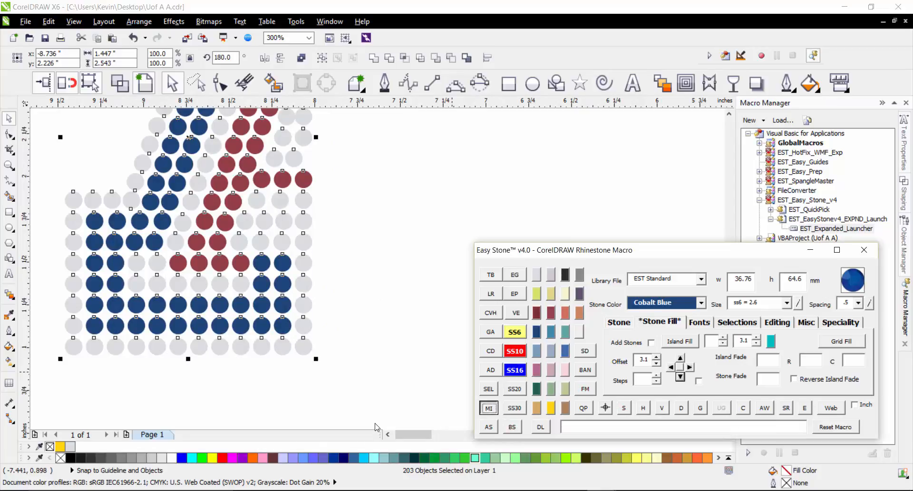
click(255, 397)
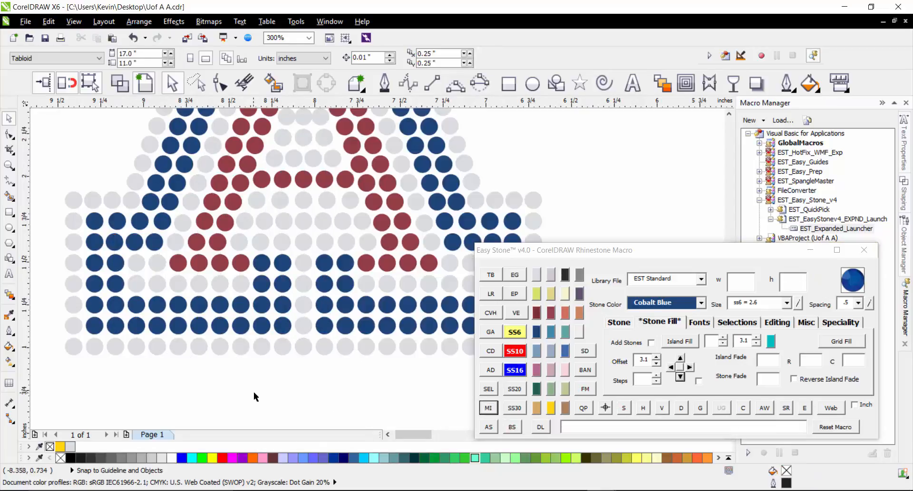
scroll(255, 395, down, 2)
- Space the Crystal and red stones in the apex row evenly between the inner blue stones
scroll(251, 310, up, 2)
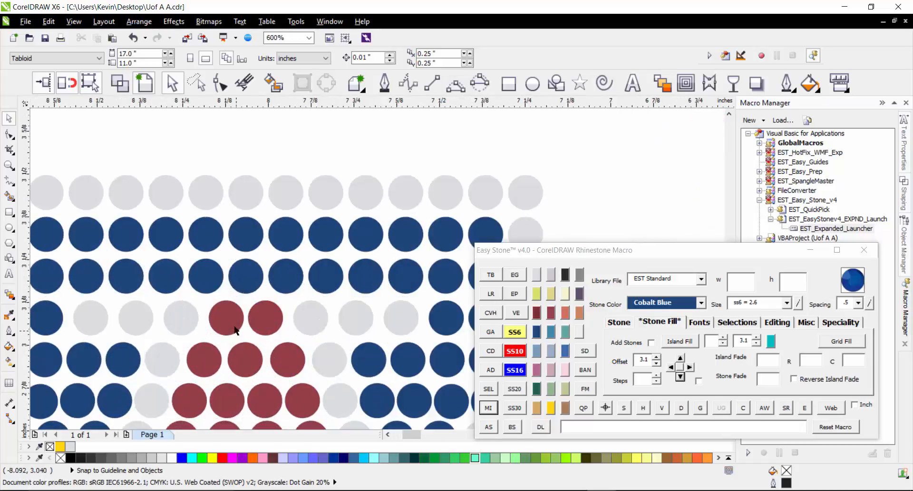
scroll(247, 287, up, 1)
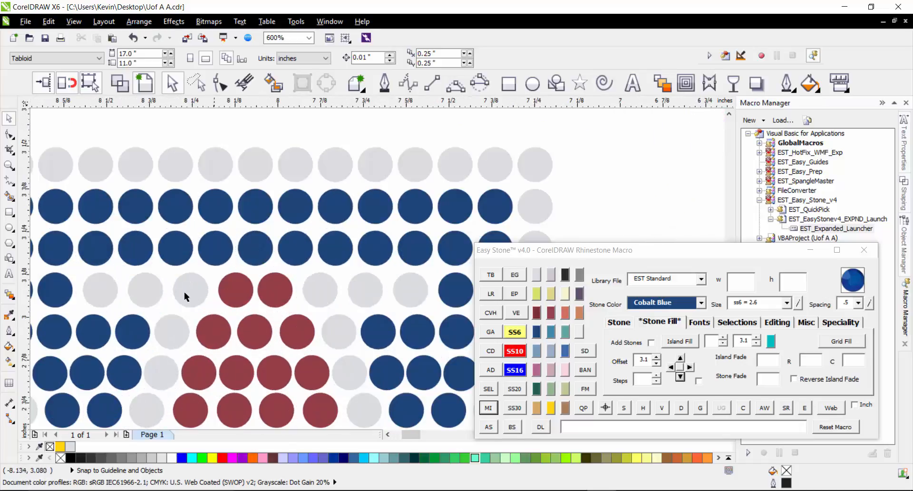
click(73, 292)
scroll(81, 218, down, 1)
shift+click(272, 260)
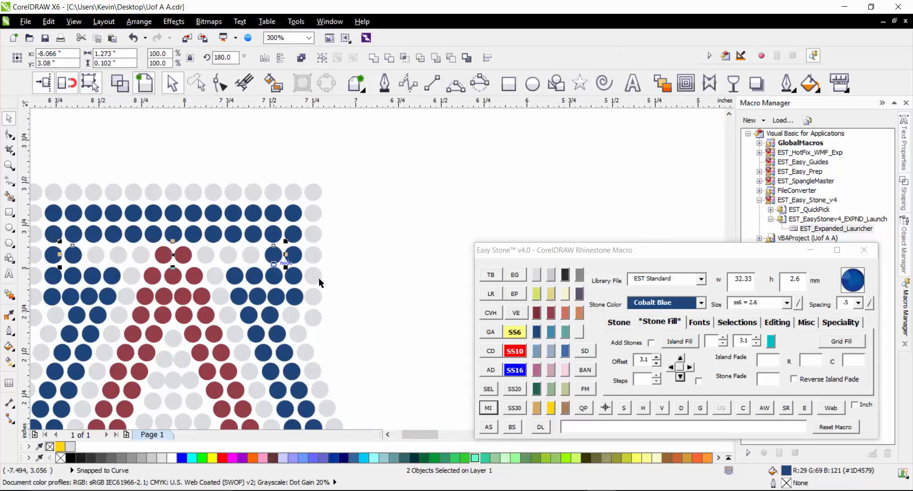
click(623, 408)
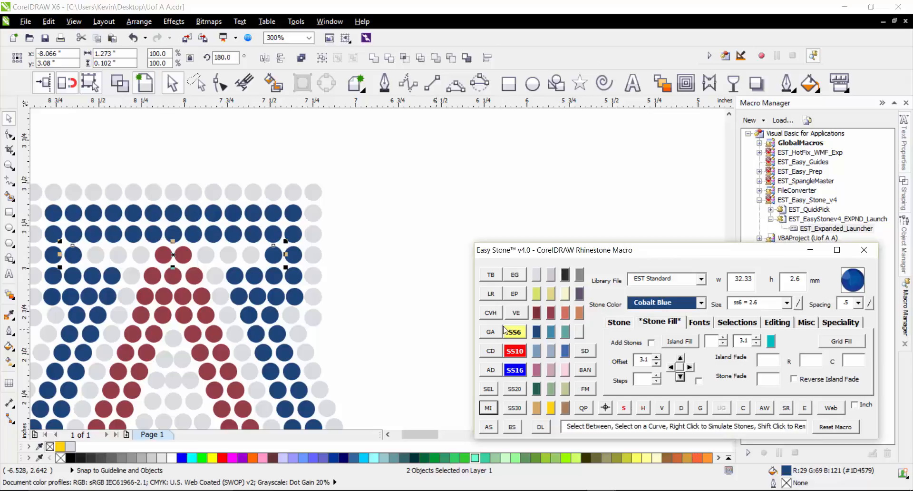
click(446, 216)
- Check all stones of the complete letter for overlaps
scroll(445, 183, down, 1)
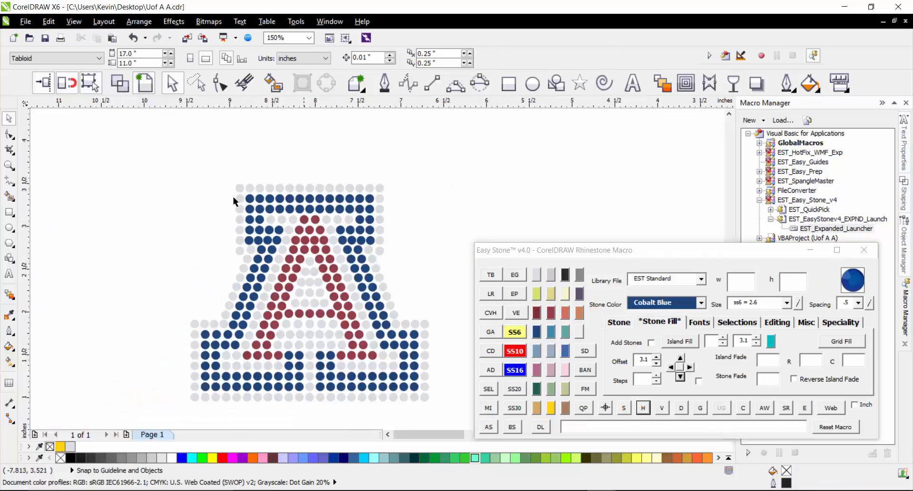
scroll(195, 205, down, 1)
scroll(148, 231, up, 2)
scroll(138, 228, up, 1)
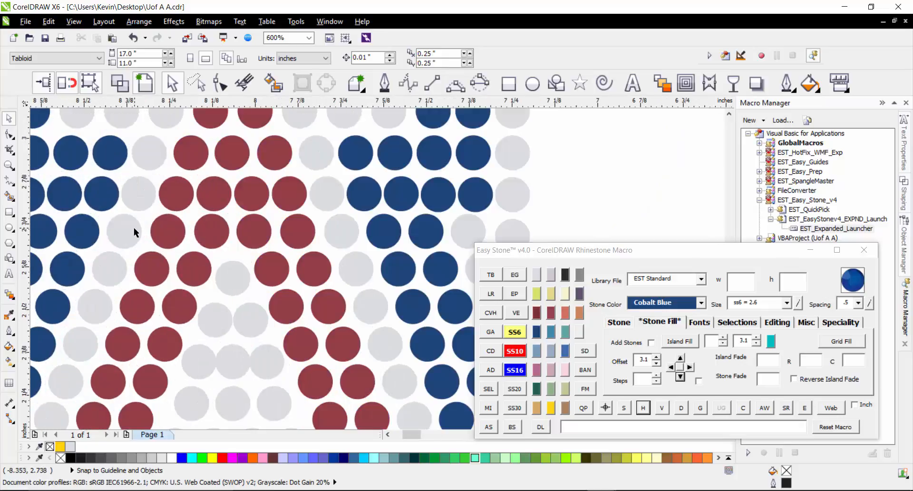
scroll(278, 210, down, 2)
drag(146, 138, 451, 386)
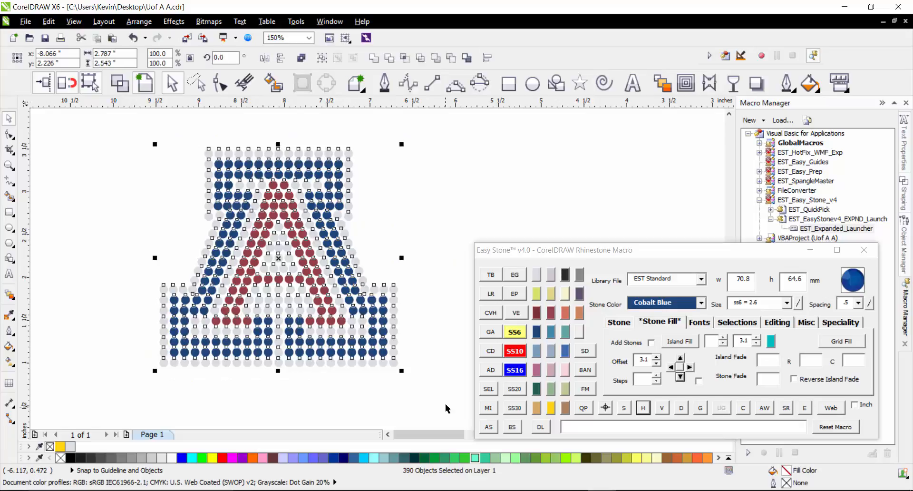
click(746, 409)
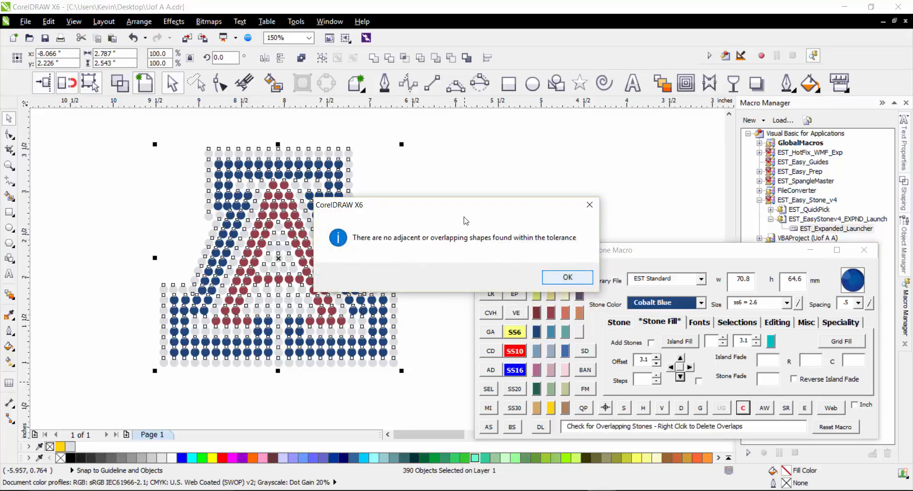
key(Return)
scroll(148, 195, down, 2)
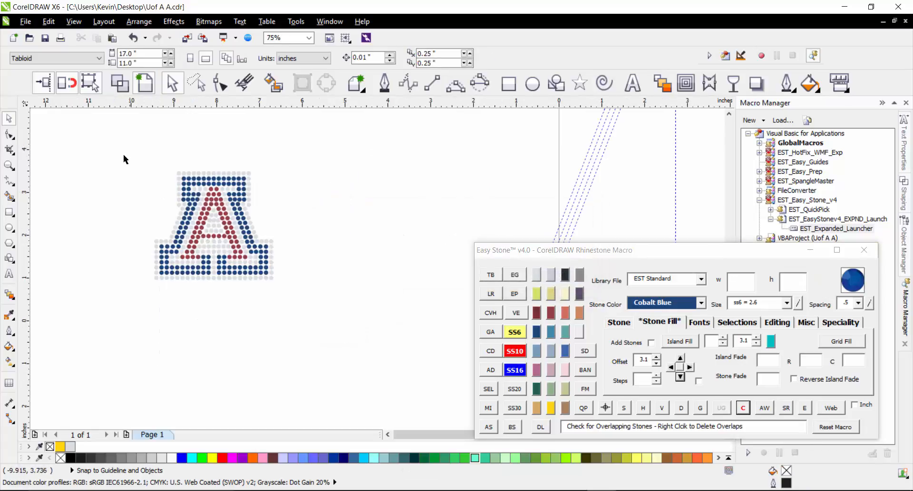
- Place a black background behind the whole rhinestone letter A
drag(122, 157, 288, 282)
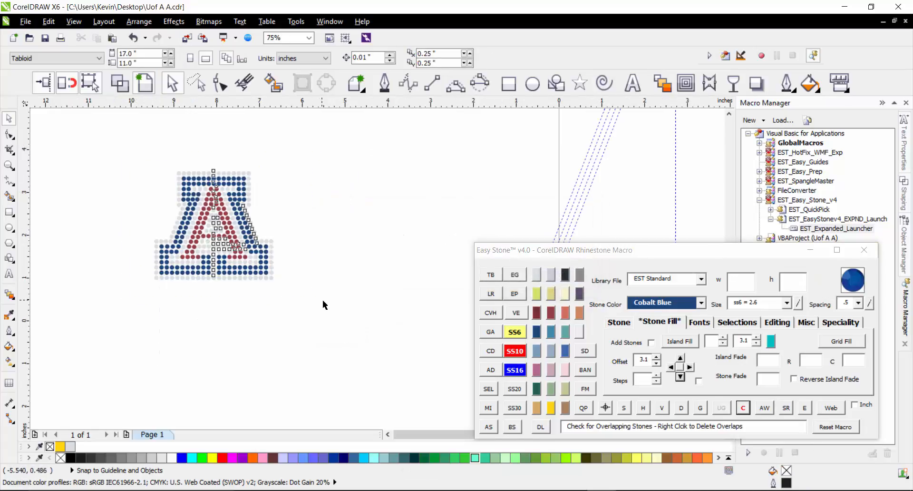
click(764, 407)
scroll(448, 240, down, 2)
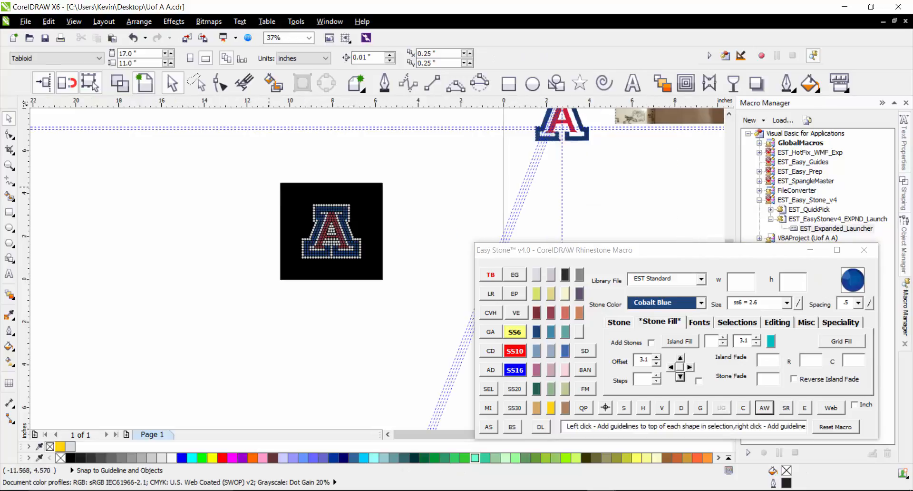
- Duplicate the letter together with its black background and place the copy to the left of the original
drag(265, 174, 411, 310)
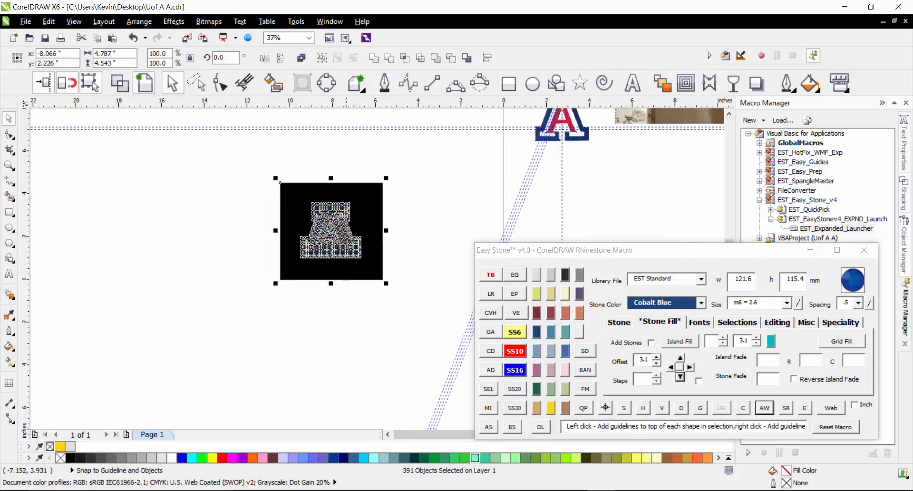
scroll(296, 192, up, 2)
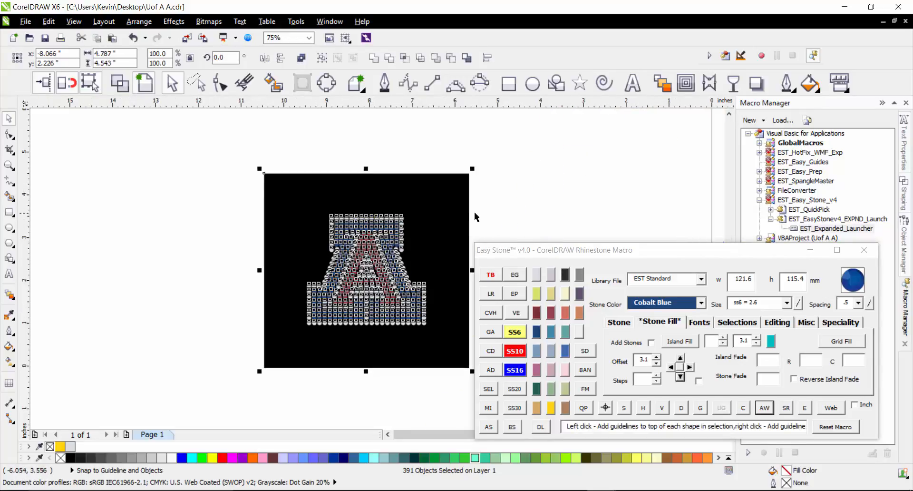
drag(410, 172, 154, 172)
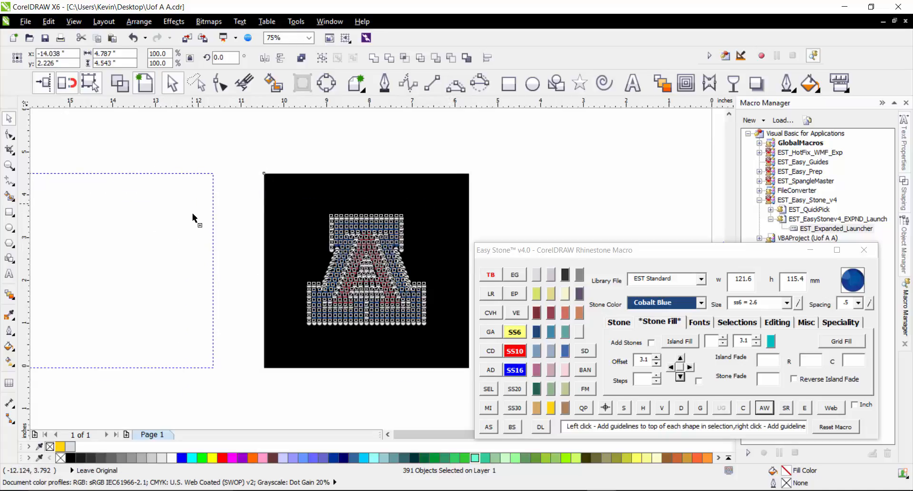
- Create a quick proof from the original letter and move the proof below the black-background copy
mouse_move(247, 155)
mouse_down()
mouse_move(357, 367)
mouse_move(473, 402)
mouse_up()
click(585, 409)
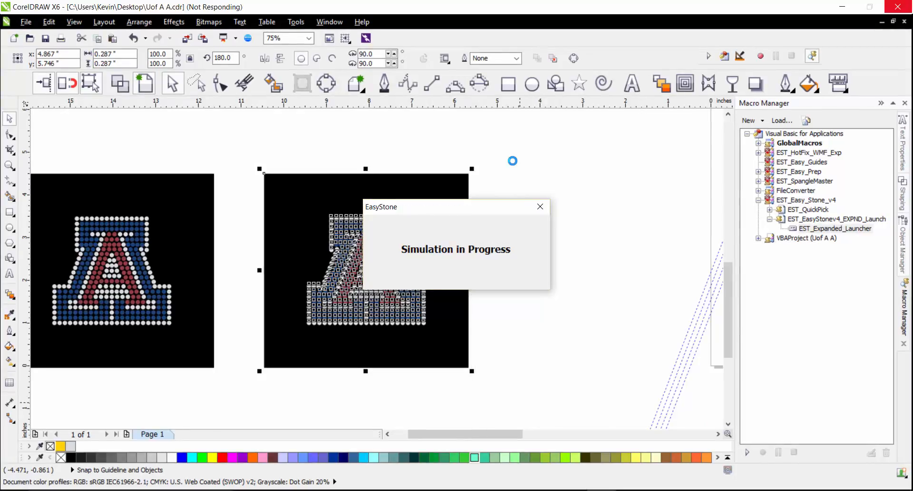
click(539, 177)
scroll(213, 157, down, 1)
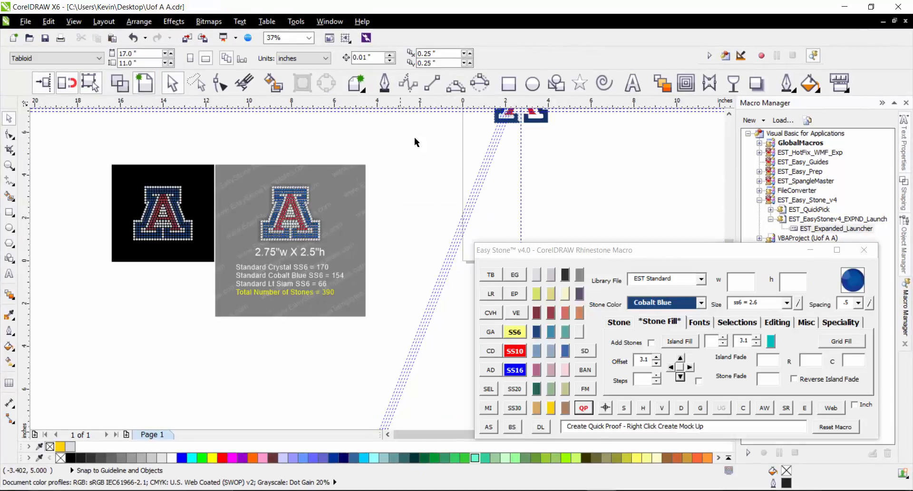
drag(212, 362, 211, 362)
drag(295, 209, 167, 341)
click(310, 241)
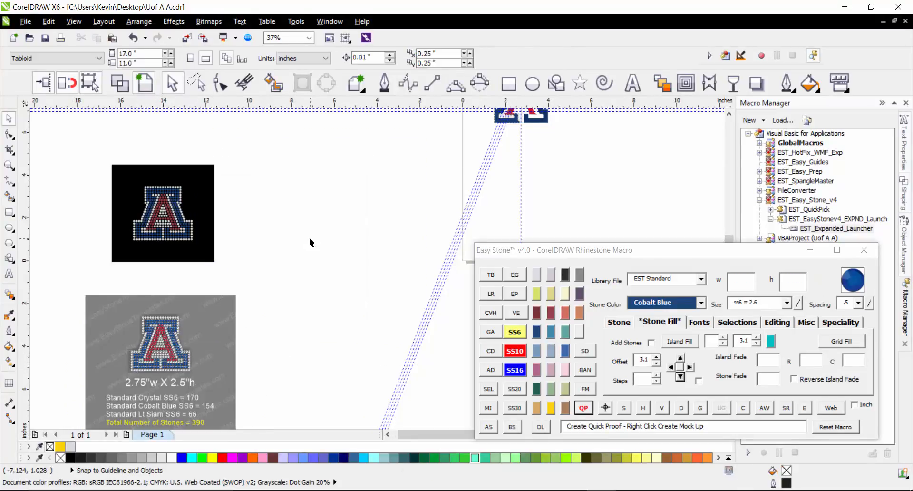
- Examine the quick proof's size and stone counts, and measure both the proof's letter and the letter on black
scroll(312, 240, down, 1)
scroll(234, 332, up, 2)
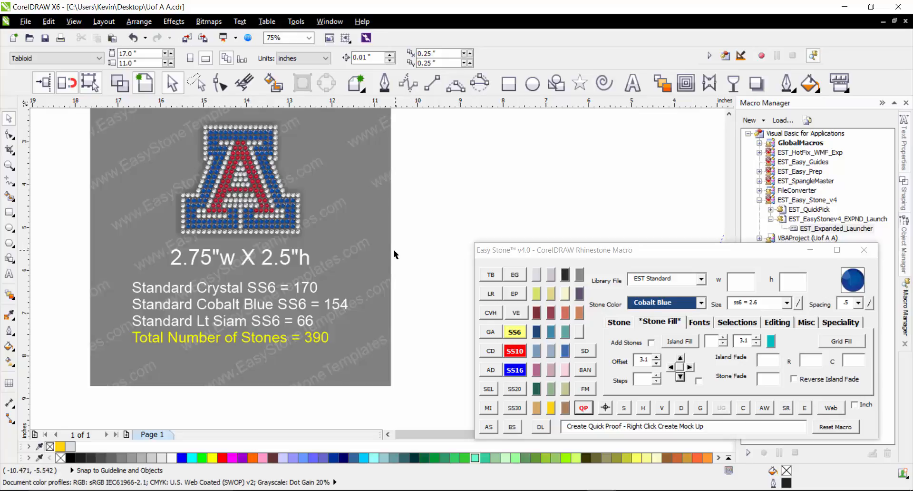
scroll(393, 254, down, 2)
scroll(332, 235, up, 2)
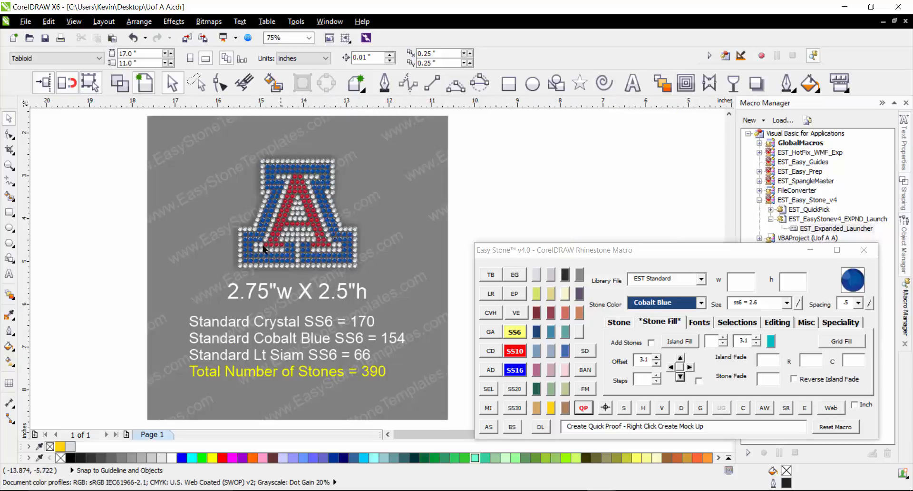
drag(205, 260, 176, 281)
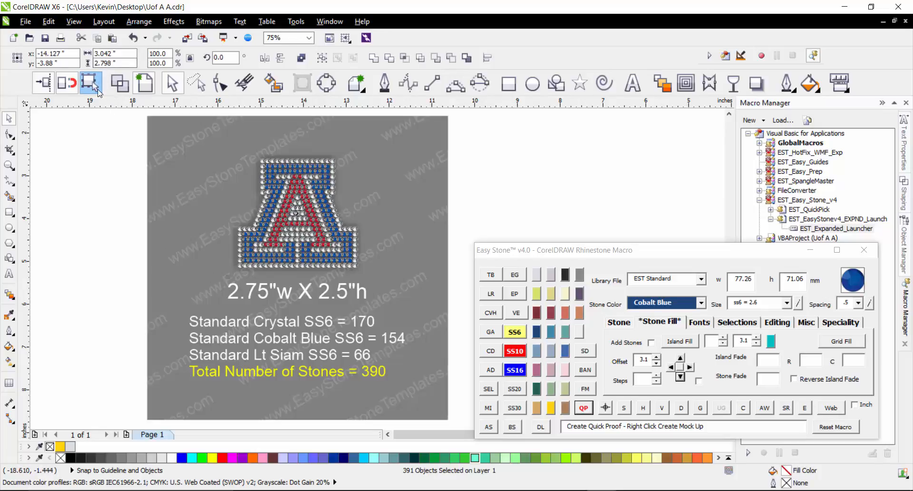
click(103, 166)
scroll(143, 302, down, 1)
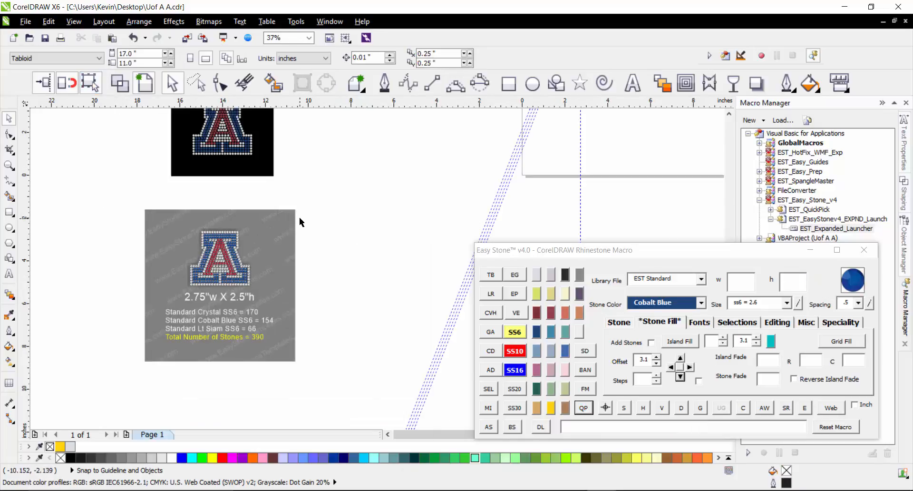
scroll(331, 263, down, 1)
scroll(259, 188, up, 1)
drag(187, 160, 372, 243)
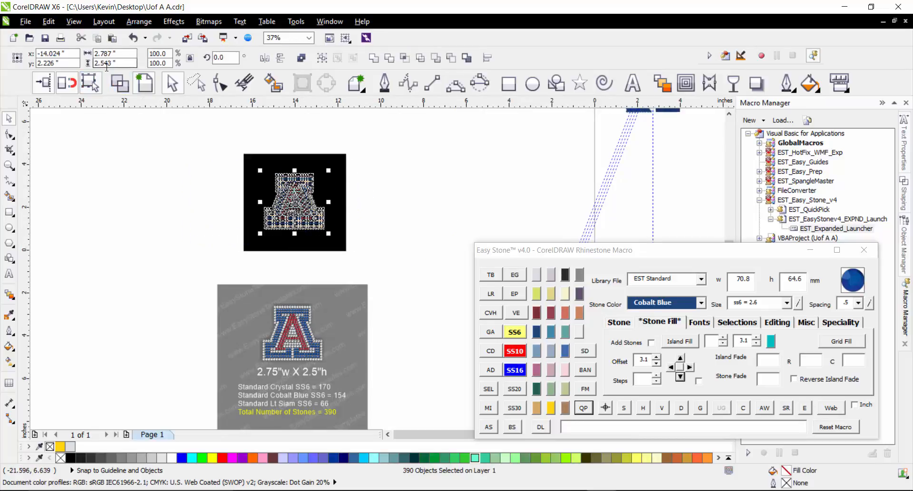
click(116, 210)
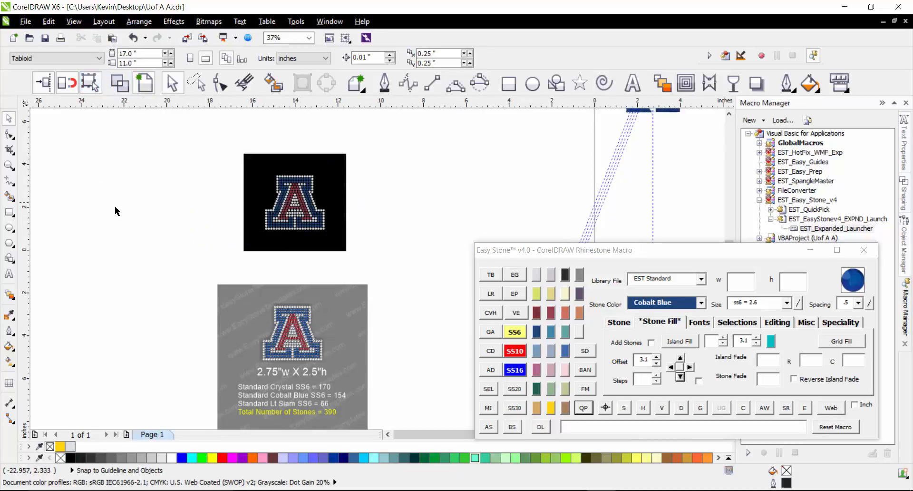
scroll(116, 210, down, 1)
scroll(219, 296, up, 1)
scroll(218, 295, up, 1)
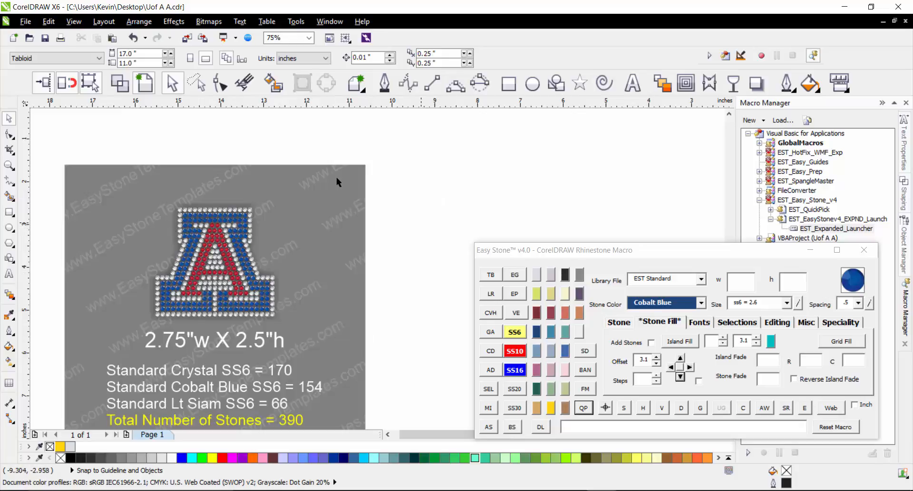
scroll(149, 319, down, 1)
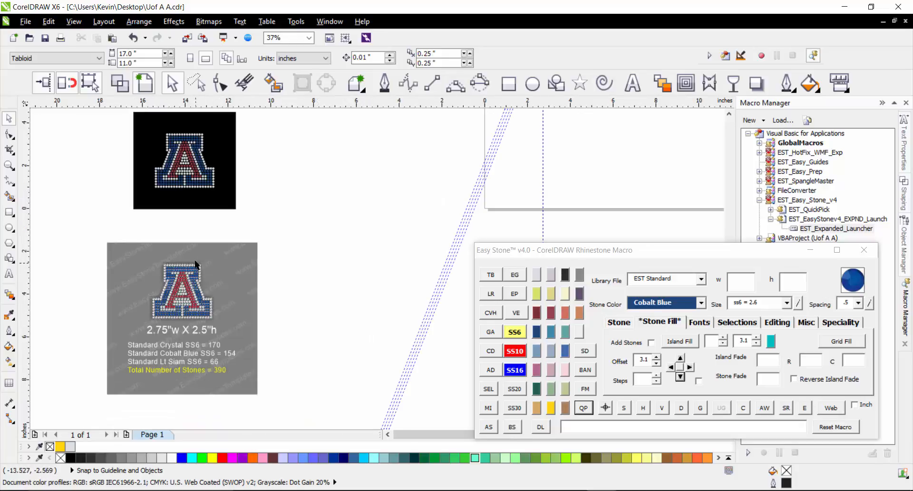
- Copy the rhinestone letter without its black background onto the page, to the right of the reference photo
scroll(193, 264, down, 1)
scroll(420, 151, up, 2)
scroll(432, 140, down, 1)
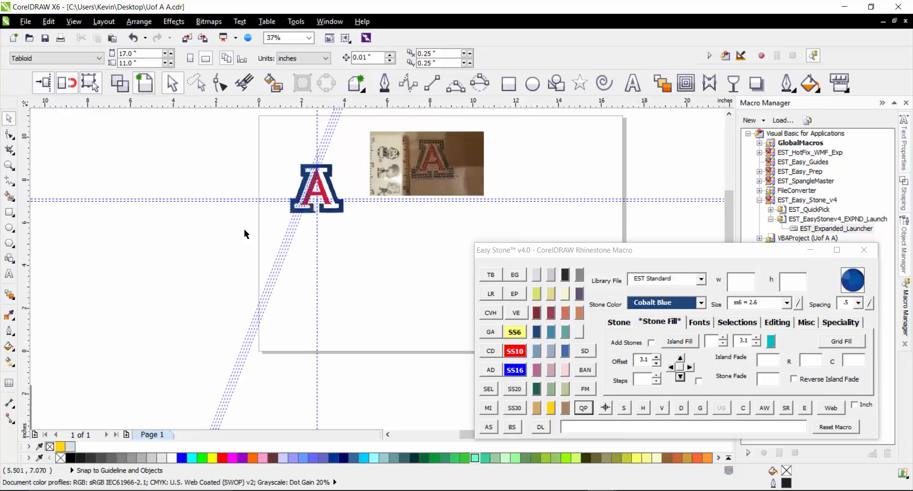
scroll(215, 233, down, 1)
scroll(62, 273, up, 1)
drag(221, 213, 354, 216)
scroll(67, 301, down, 1)
right_click(354, 216)
scroll(354, 206, up, 2)
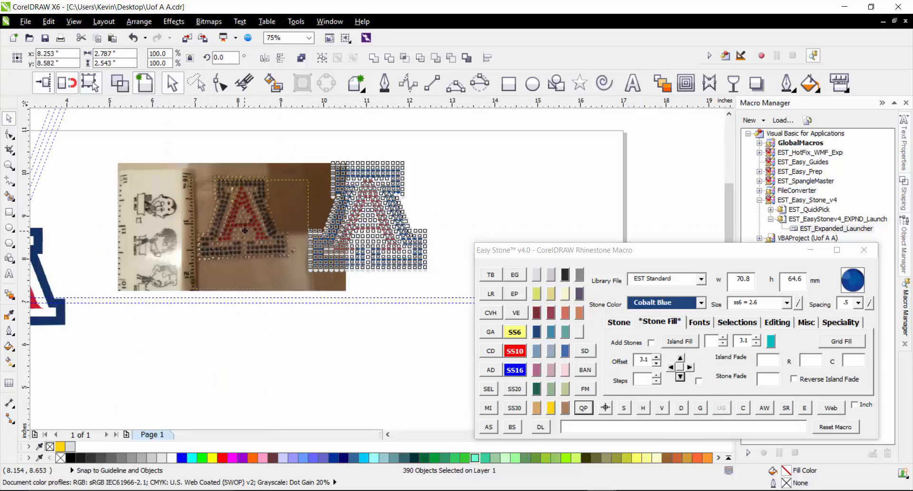
drag(365, 218, 448, 208)
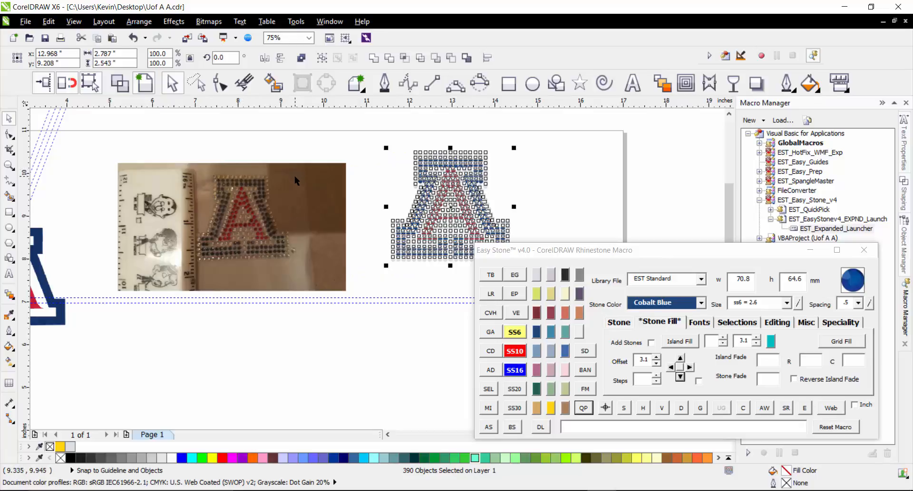
- Move the reference photo closer to the copied rhinestone letter for a side-by-side comparison
scroll(261, 200, up, 1)
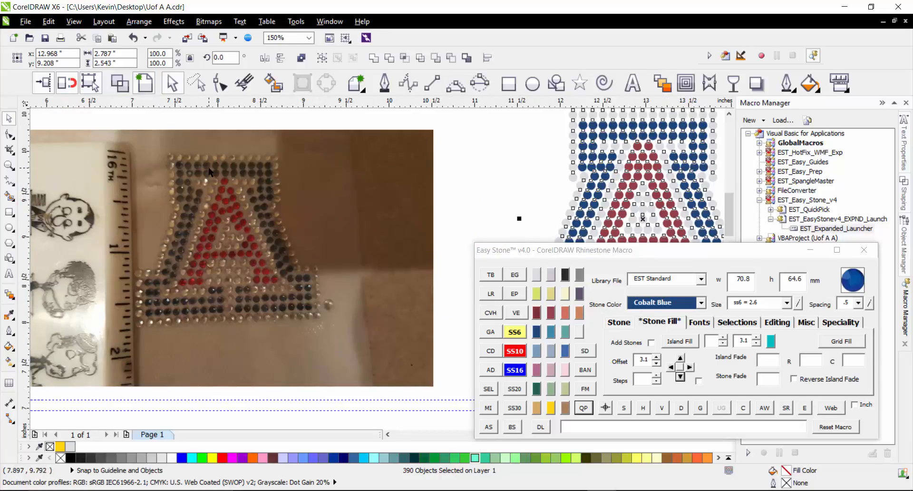
scroll(246, 287, down, 1)
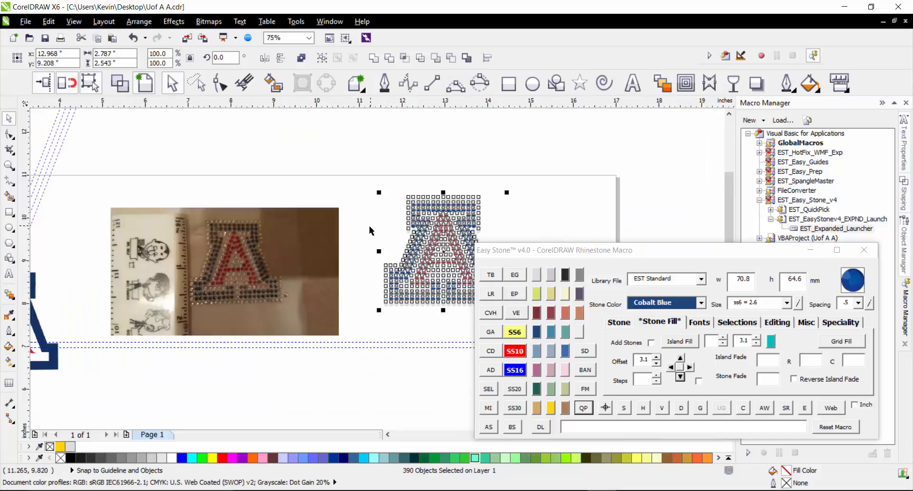
click(291, 190)
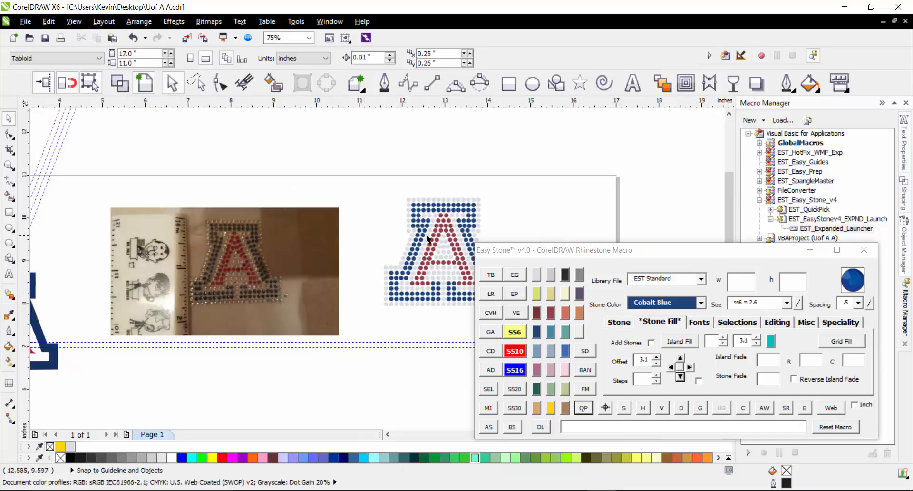
scroll(426, 235, up, 1)
scroll(366, 212, down, 1)
drag(249, 252, 286, 236)
scroll(457, 219, up, 1)
scroll(456, 217, down, 1)
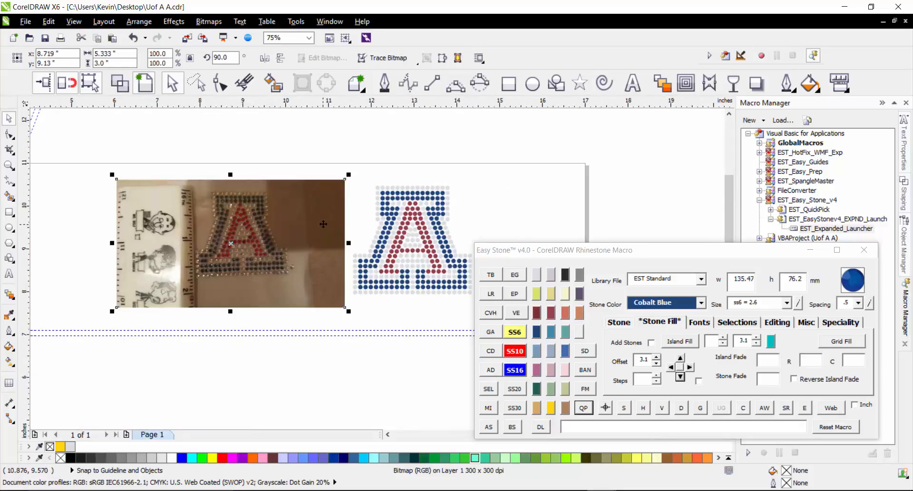
- Compare the base rows and foot widths of the copied letter with the reference photo, counting the left half of the bottom row
scroll(323, 224, up, 4)
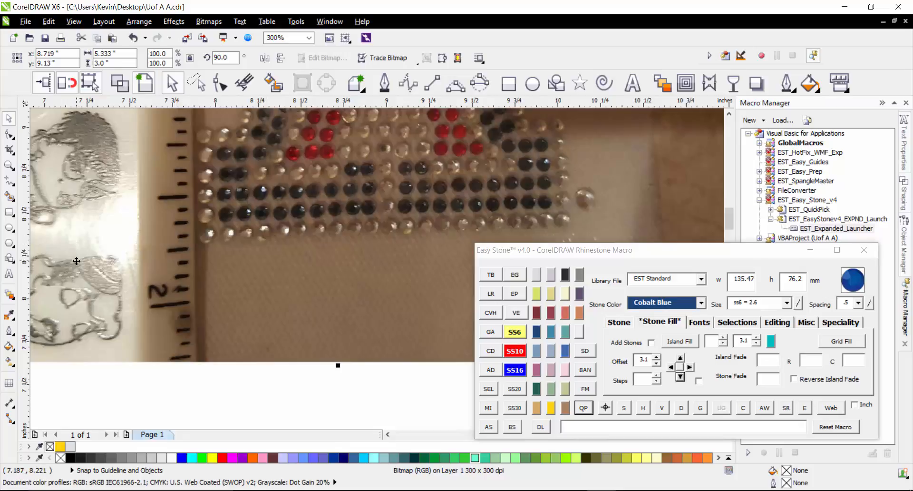
scroll(76, 261, down, 3)
scroll(389, 269, up, 3)
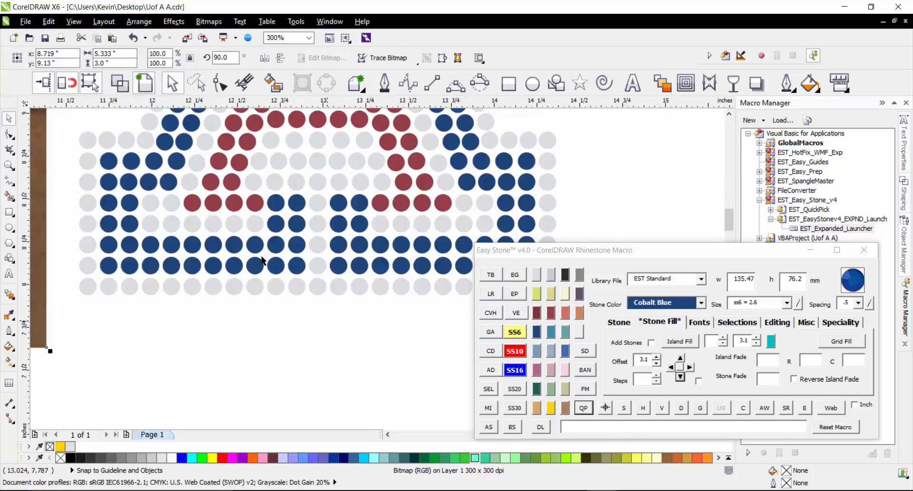
drag(71, 306, 332, 275)
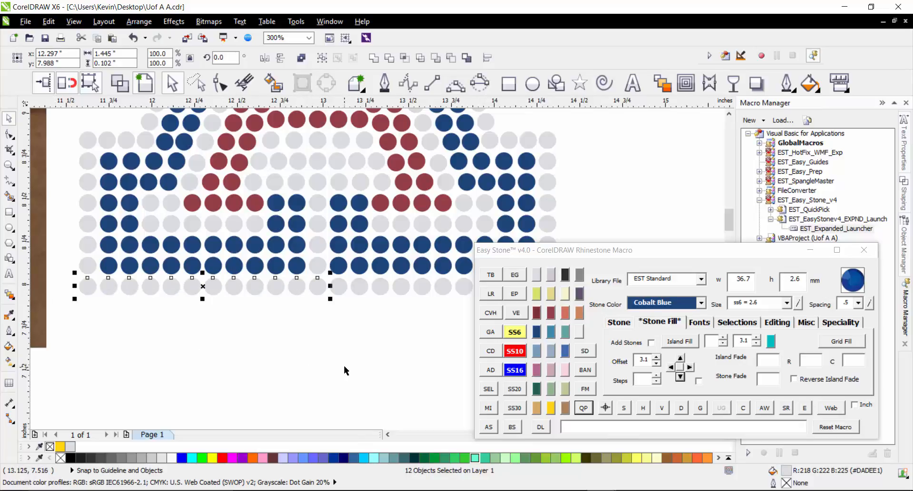
scroll(345, 370, down, 2)
scroll(153, 317, up, 1)
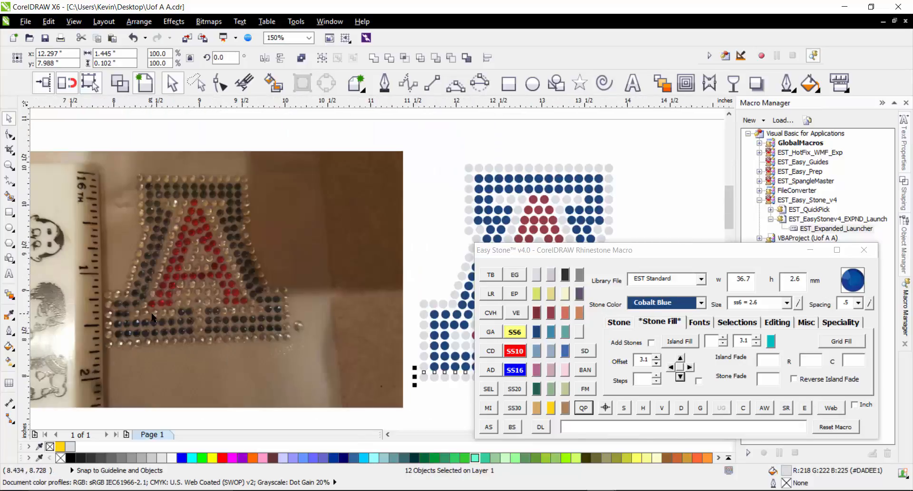
click(430, 209)
scroll(228, 209, down, 1)
scroll(387, 217, up, 1)
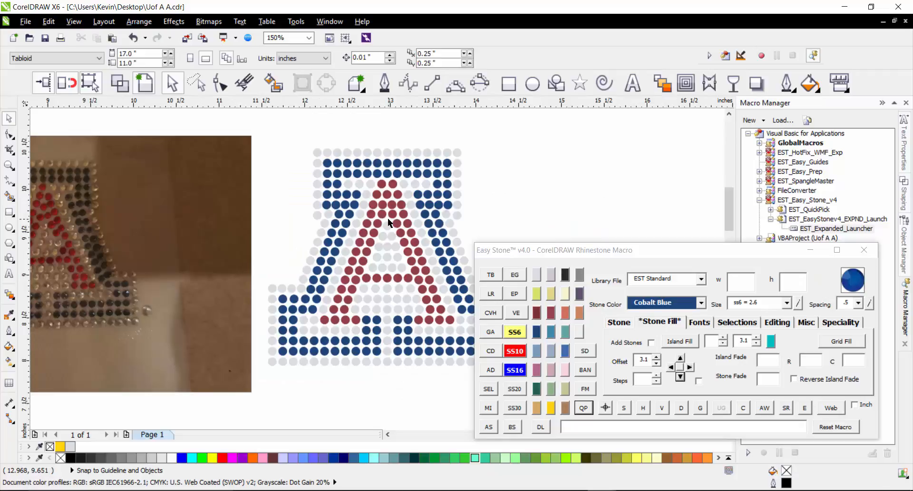
scroll(387, 217, down, 1)
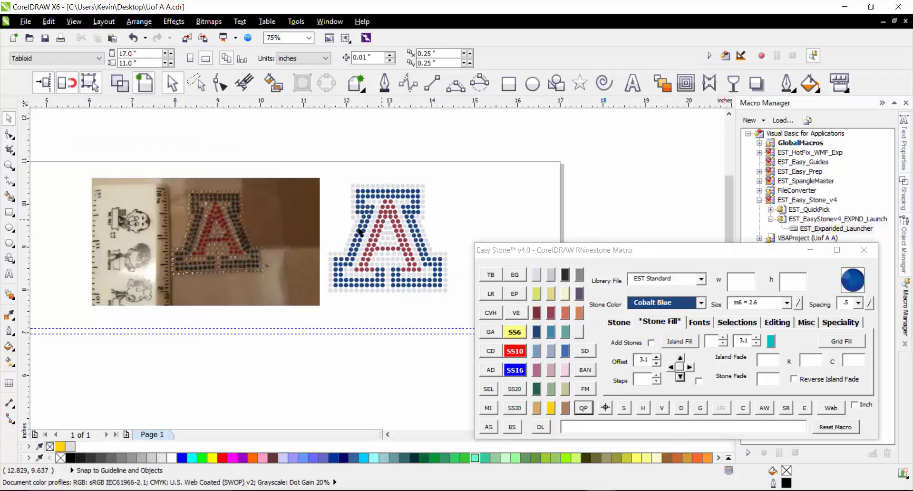
scroll(193, 267, up, 2)
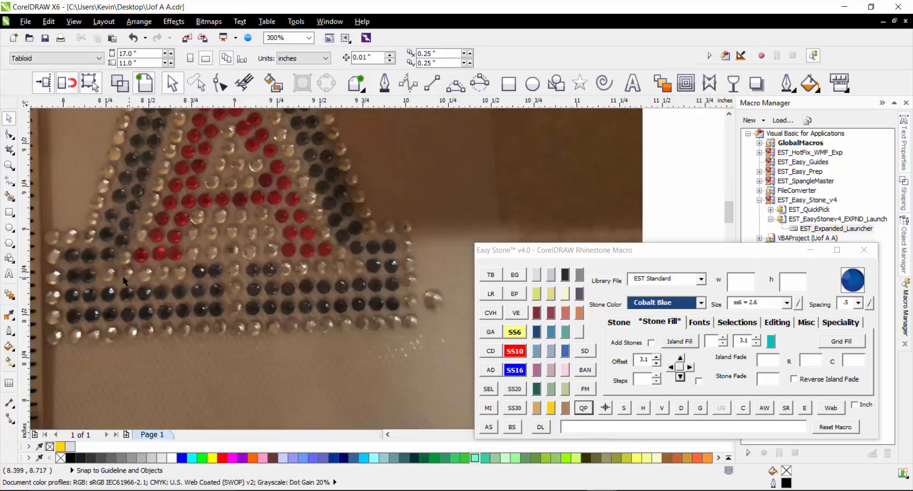
scroll(122, 276, down, 2)
scroll(284, 281, up, 2)
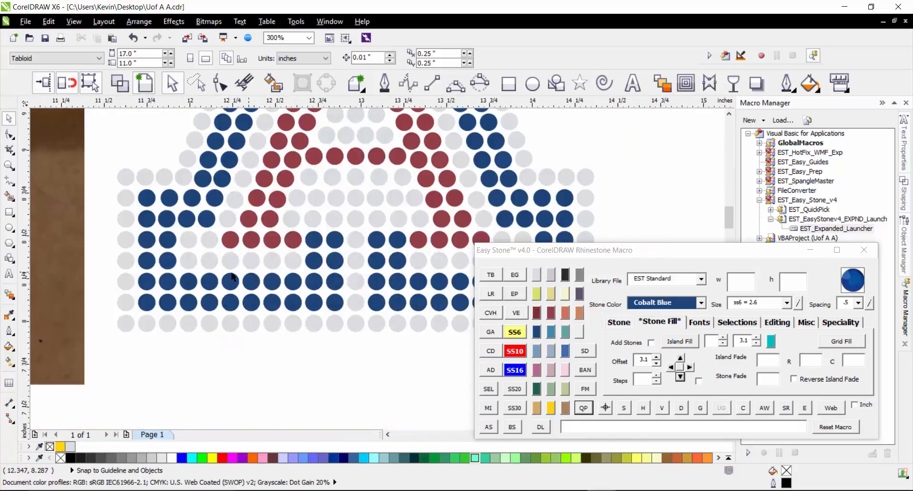
- Narrow the copied letter's left foot by one stone column, shifting its three outer columns inward
drag(111, 354, 187, 145)
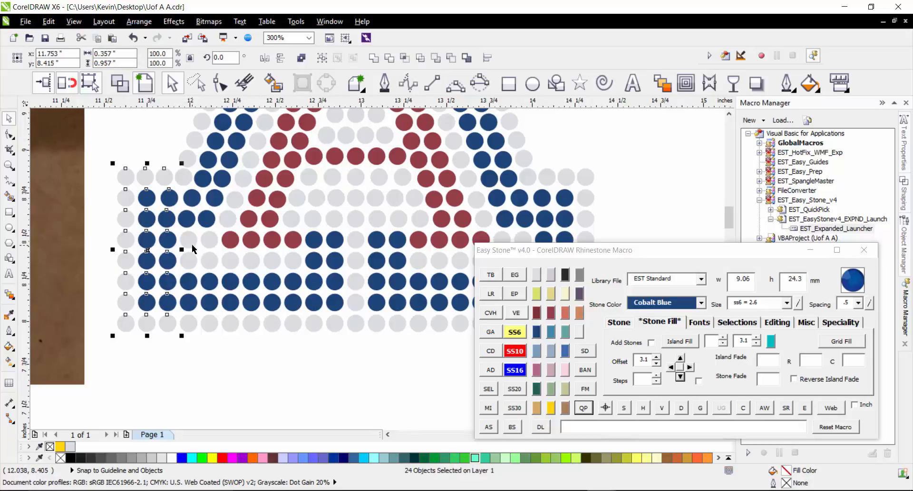
drag(167, 239, 189, 239)
click(150, 310)
scroll(180, 362, down, 2)
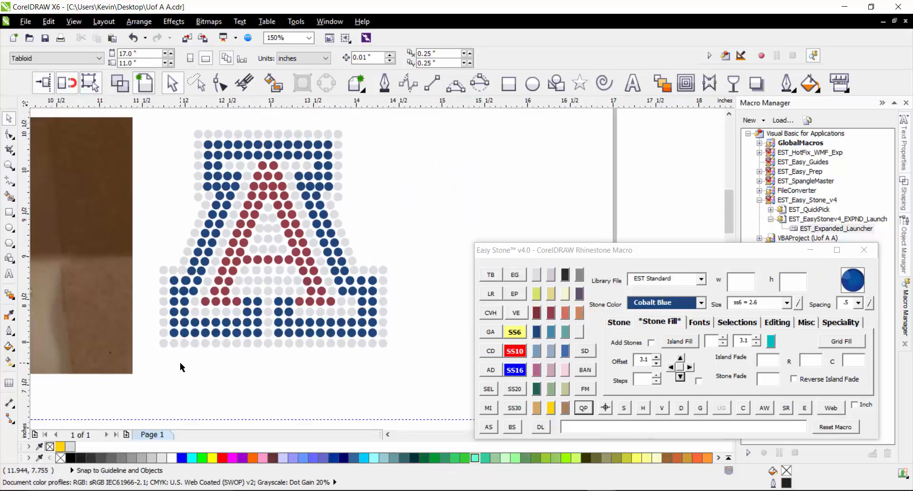
- Delete the right half of the copied rhinestone letter, keeping the left half with its centre column
scroll(377, 295, up, 2)
drag(404, 170, 291, 362)
scroll(293, 378, down, 2)
click(303, 168)
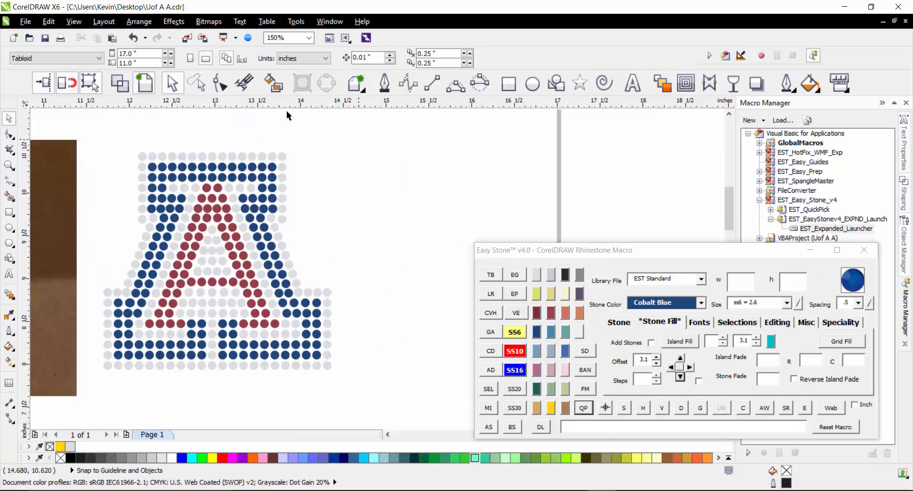
drag(359, 139, 212, 381)
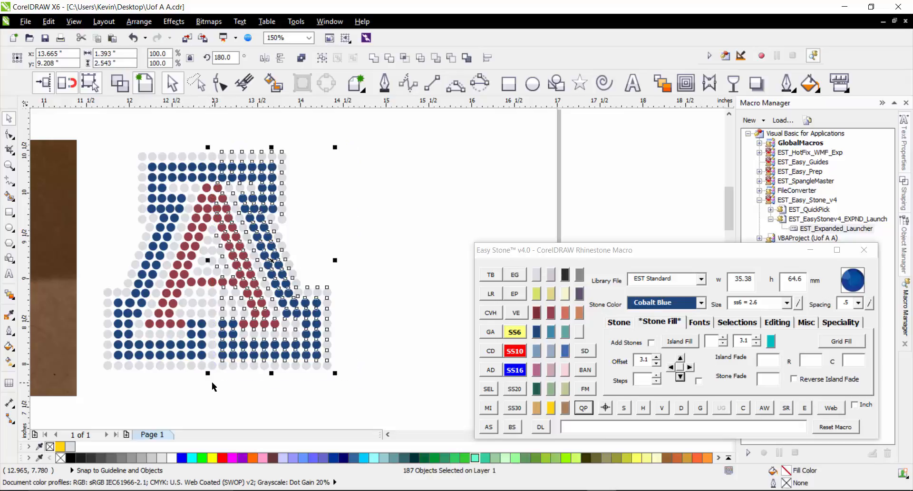
key(Delete)
- Delete the overlapping duplicate Crystal stone in the top row of the left foot, next to the blue stroke
scroll(90, 291, up, 2)
scroll(97, 293, up, 2)
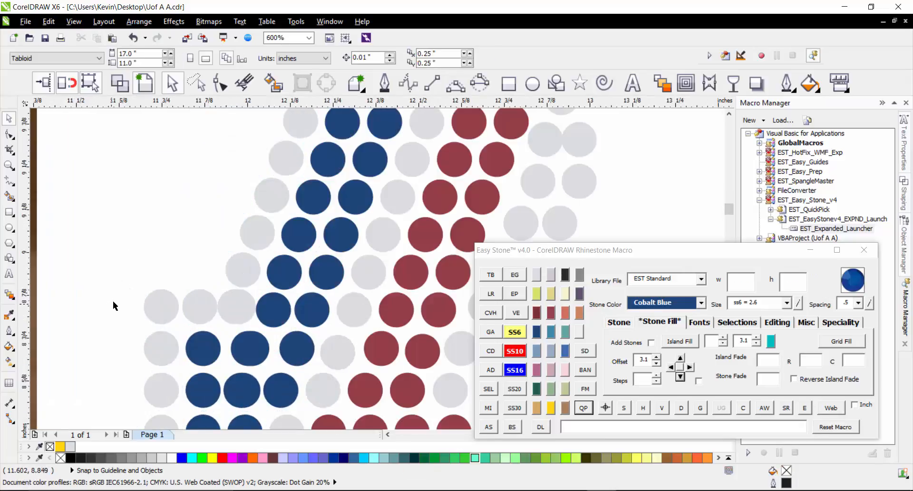
key(Tab)
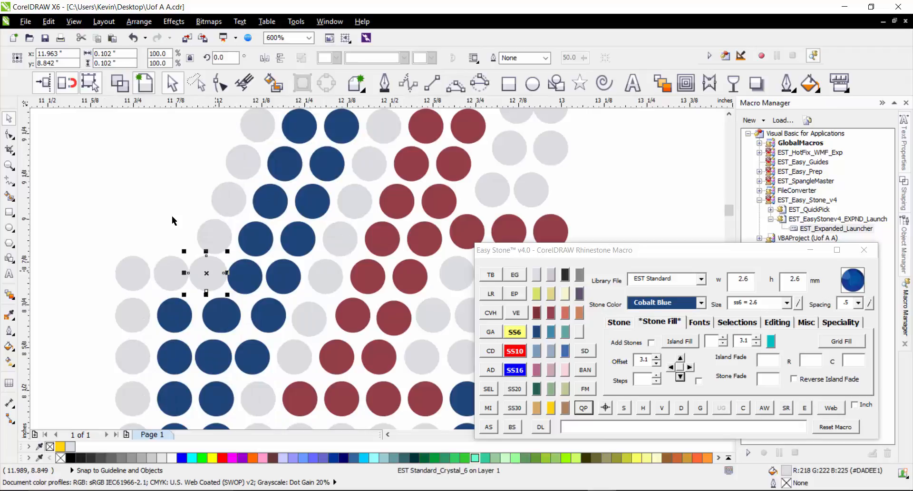
key(Delete)
- Try to space the first six stones of the left foot's top row evenly in the horizontal direction
scroll(162, 283, up, 1)
click(109, 278)
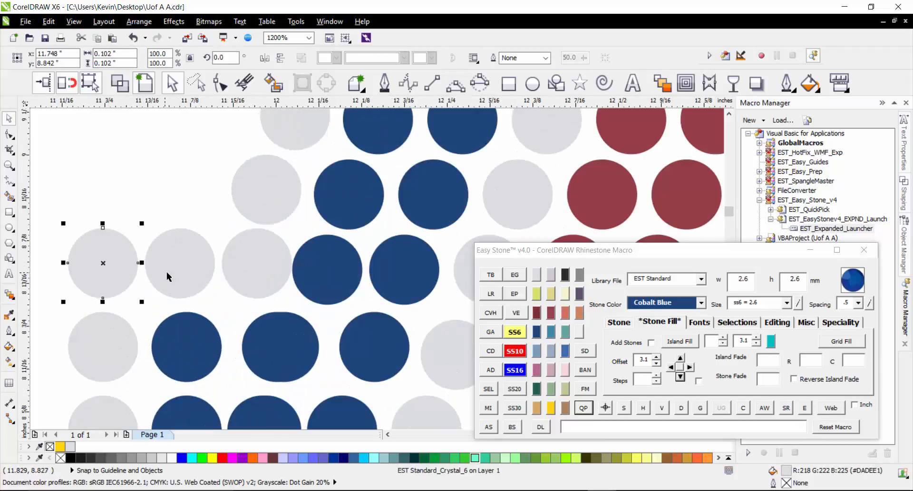
shift+click(179, 278)
shift+click(257, 279)
shift+click(327, 281)
shift+click(404, 280)
shift+click(465, 283)
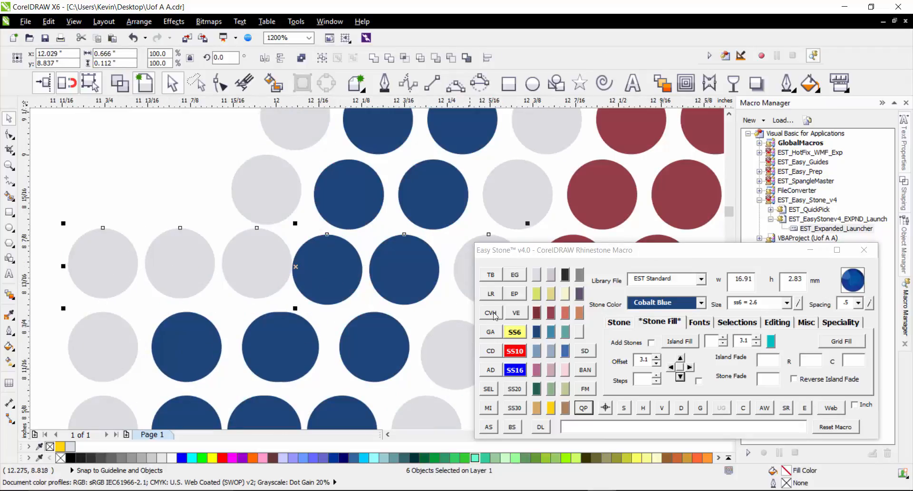
click(642, 408)
click(154, 186)
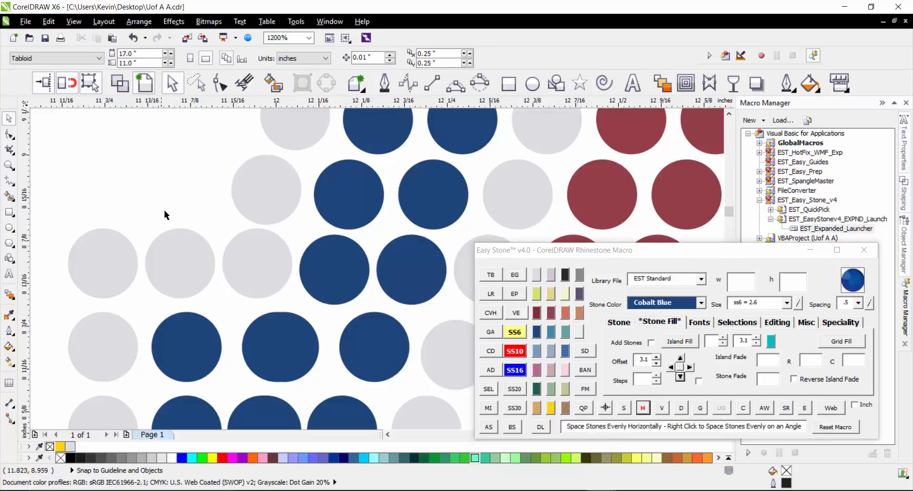
scroll(167, 219, down, 2)
scroll(170, 219, up, 1)
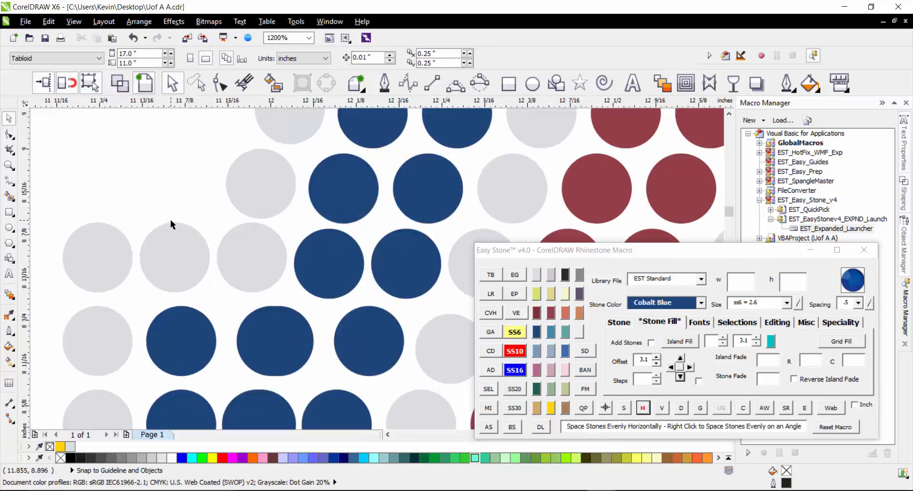
scroll(173, 221, down, 1)
key(ctrl+z)
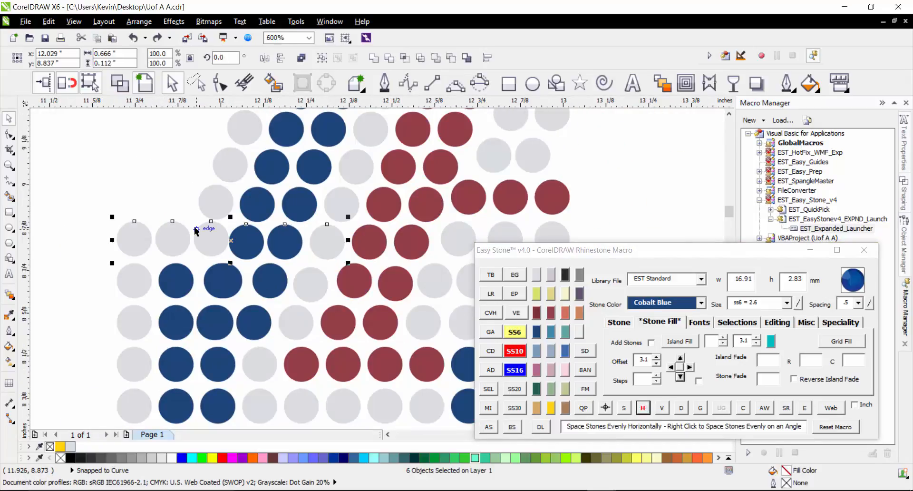
- Shift the foot's top-row Crystal stone beside the blue stroke slightly outward and evenly space the row's three outer Crystal stones
scroll(193, 225, up, 1)
click(123, 148)
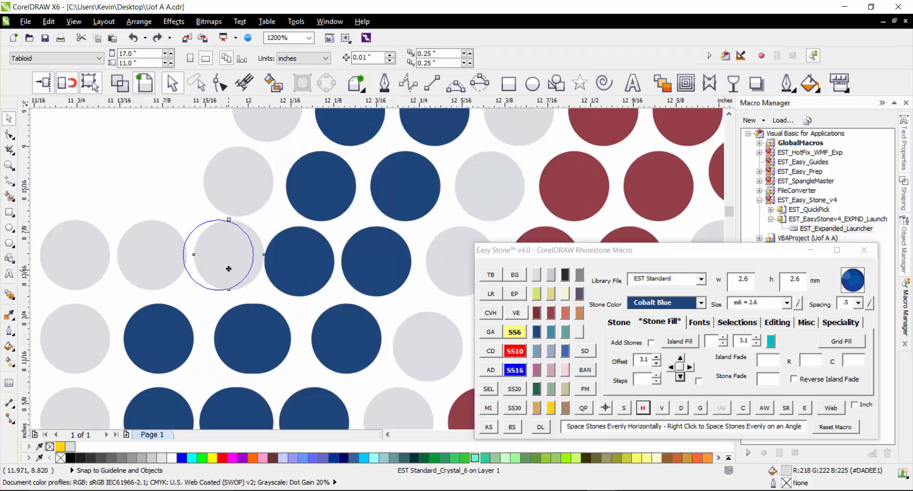
click(232, 264)
scroll(233, 265, down, 1)
shift+click(192, 270)
shift+click(161, 264)
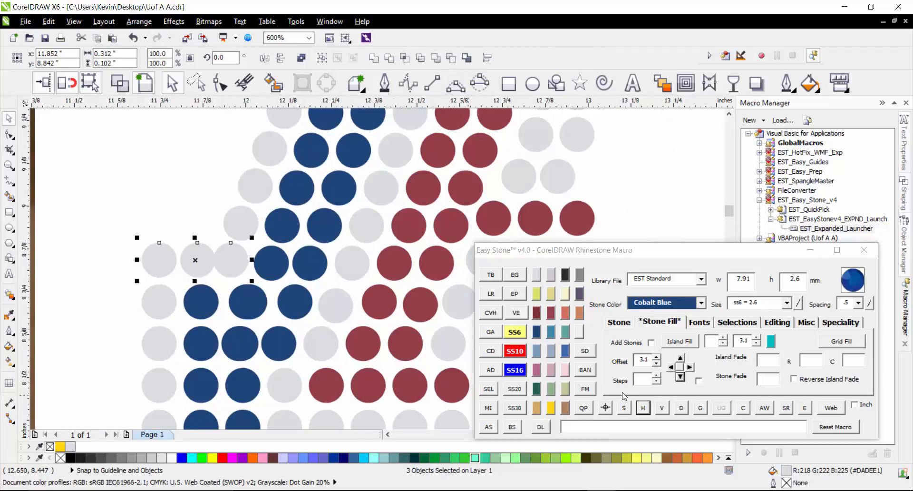
click(642, 407)
click(90, 207)
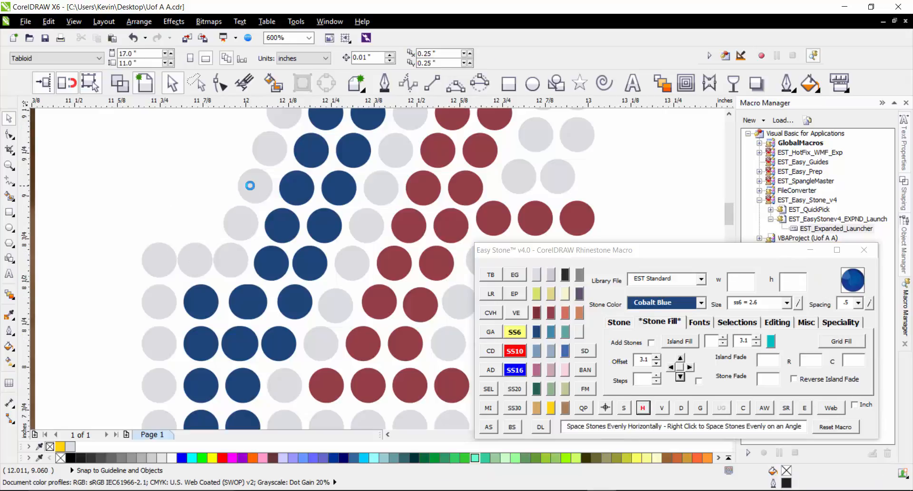
- Move the left foot's outermost Crystal column slightly outward and evenly re-space the three outer Crystal stones of the top row
scroll(208, 245, down, 1)
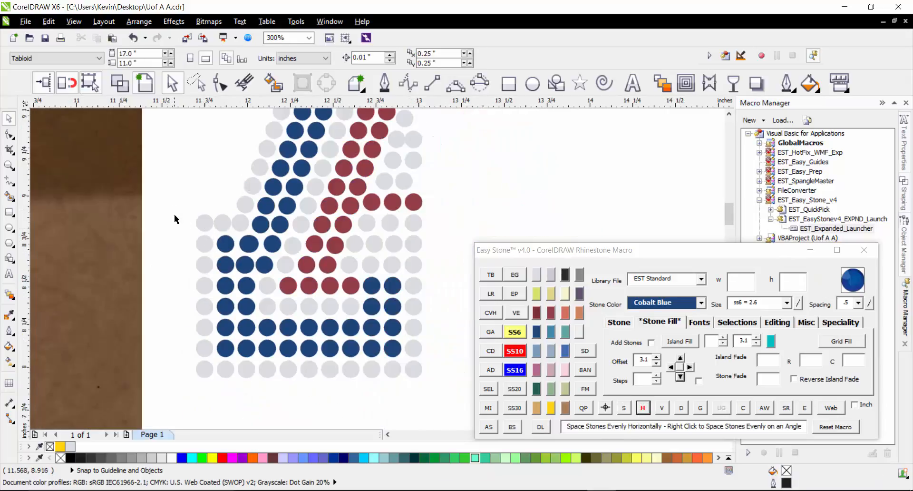
drag(173, 213, 226, 399)
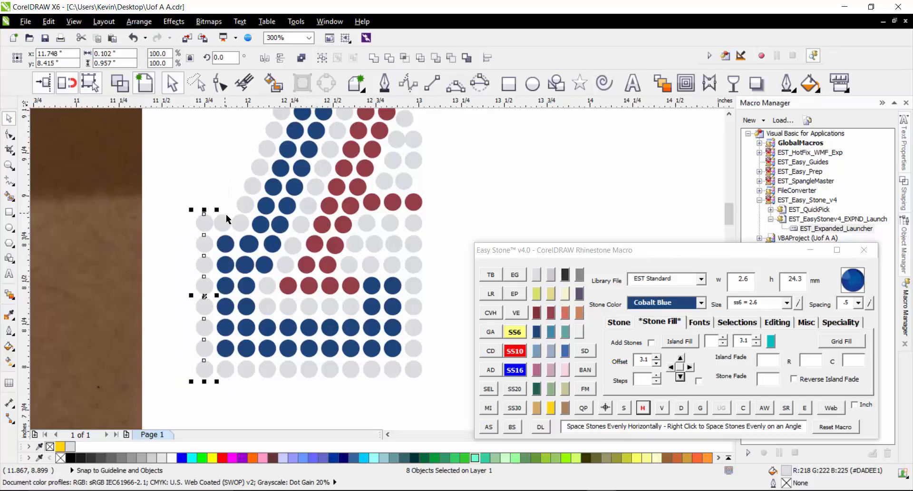
scroll(204, 259, up, 2)
drag(217, 219, 201, 223)
scroll(212, 222, down, 1)
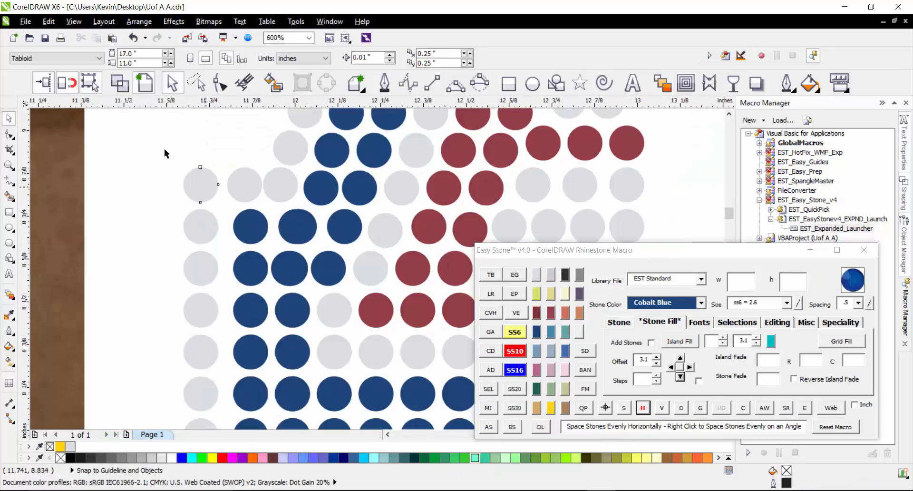
drag(165, 149, 301, 207)
click(642, 408)
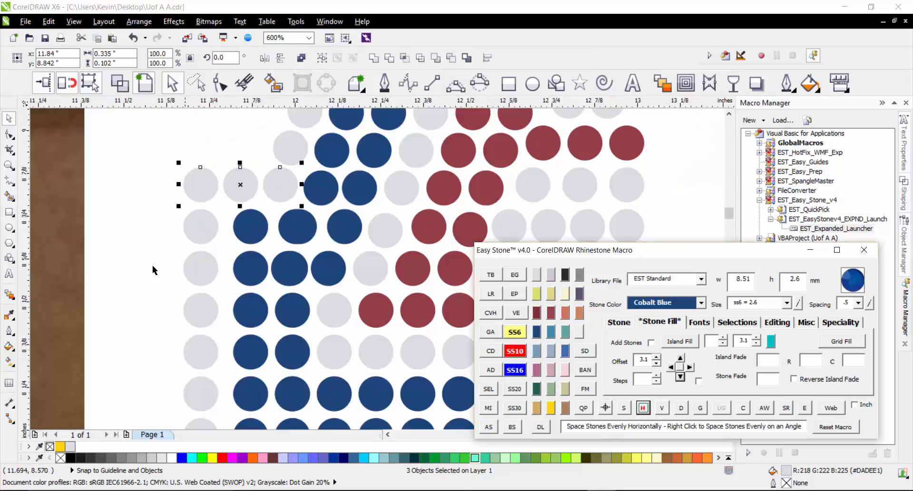
- Evenly space the foot's second row horizontally, from the outer Crystal stone through three blue stones to the inner Crystal stone
click(297, 226)
scroll(252, 176, up, 1)
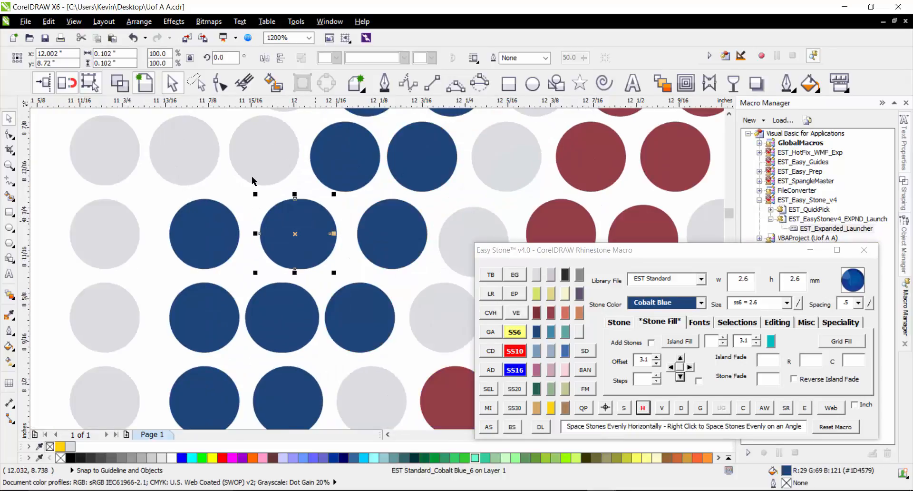
click(252, 176)
click(124, 232)
shift+click(190, 230)
shift+click(269, 237)
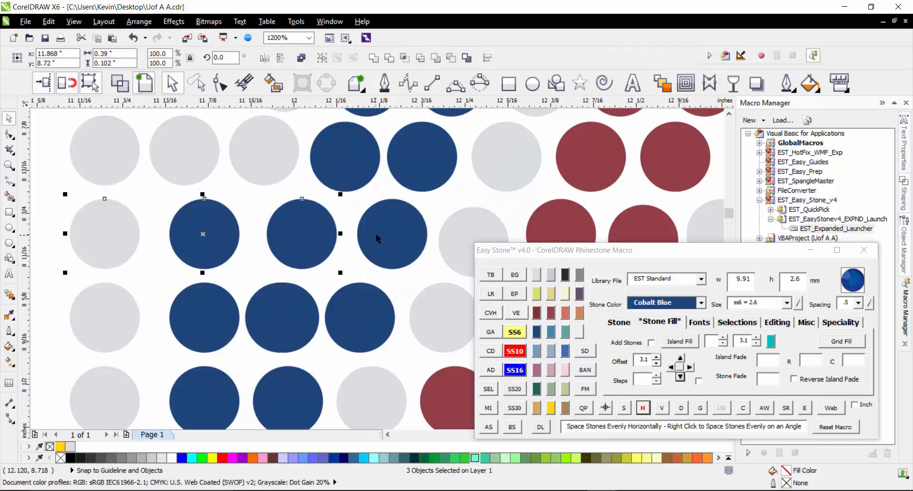
shift+click(377, 238)
shift+click(459, 244)
click(643, 407)
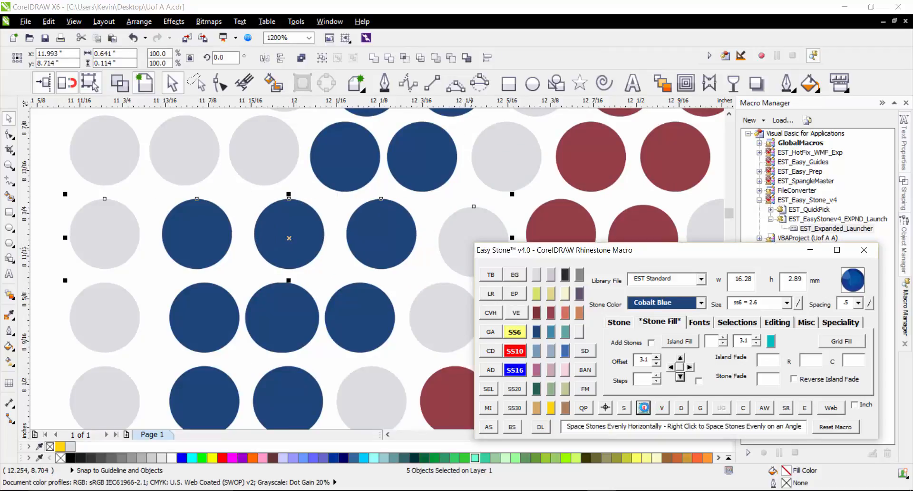
- Evenly space the first five stones of the foot's third row horizontally, between its outer and inner Crystal stones
click(129, 276)
shift+click(205, 317)
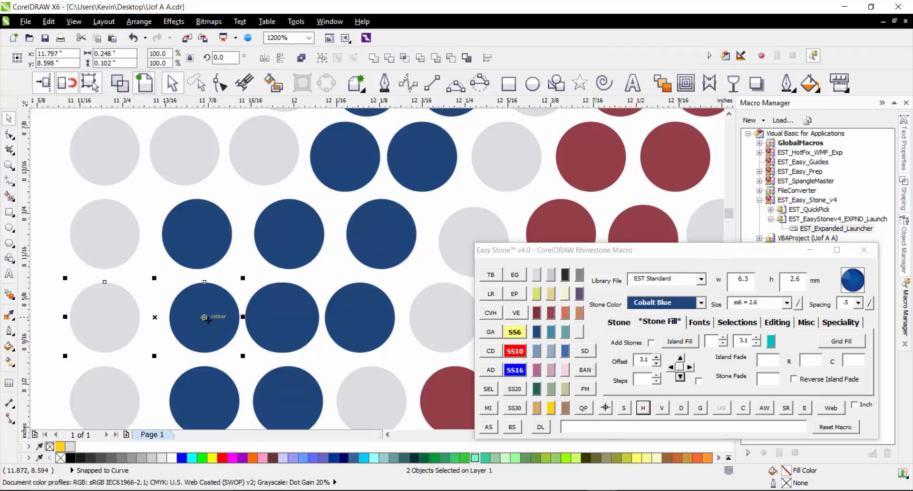
click(280, 317)
click(236, 253)
click(112, 313)
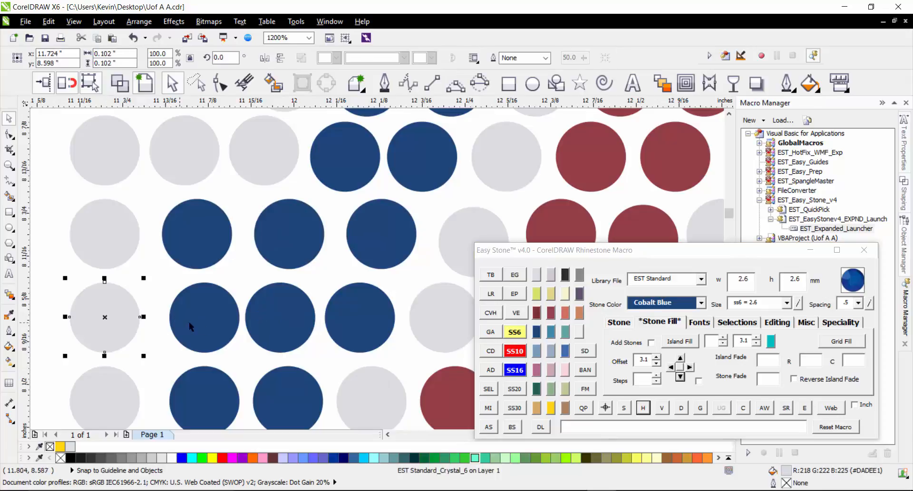
shift+click(200, 322)
shift+click(266, 325)
shift+click(346, 333)
shift+click(430, 331)
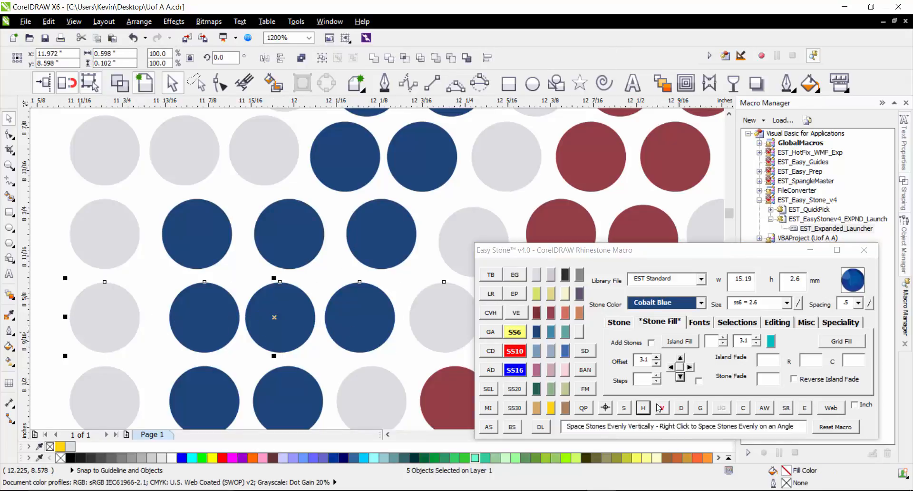
click(623, 407)
- Evenly space the first four stones of the foot's fourth row horizontally, up to the Crystal stone beside the red base
scroll(257, 271, down, 1)
click(165, 346)
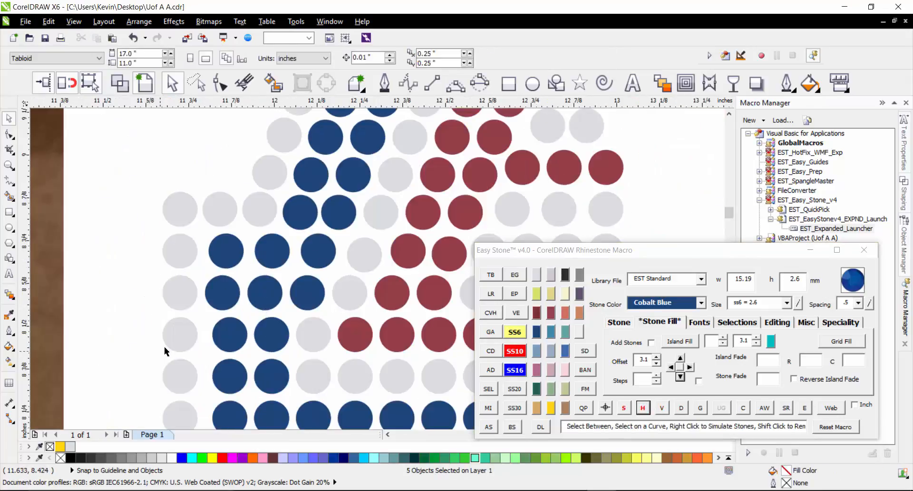
click(177, 339)
shift+click(226, 339)
shift+click(266, 337)
shift+click(324, 342)
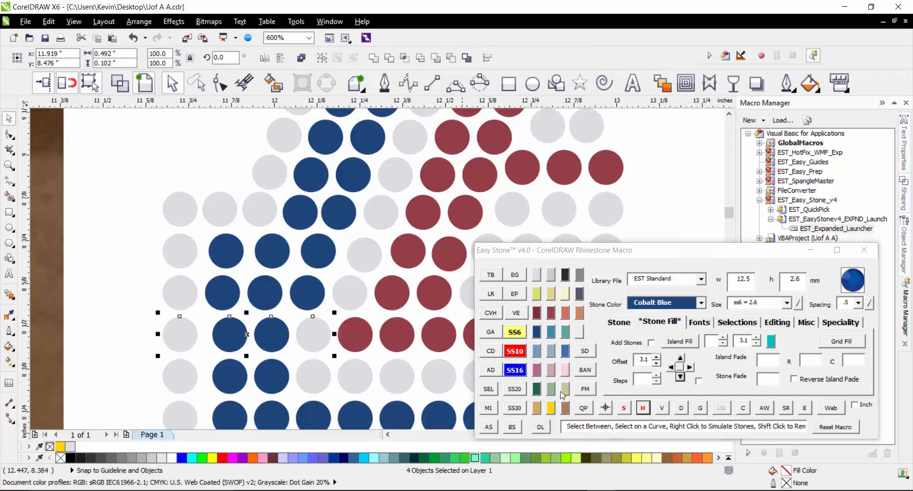
click(642, 408)
- Evenly space the first four stones of the row directly below the red base horizontally
scroll(254, 265, down, 1)
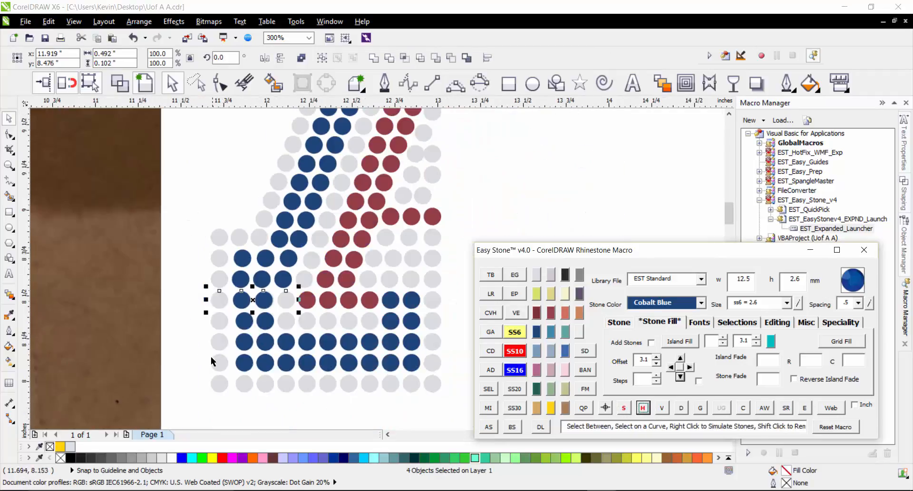
scroll(257, 415, up, 1)
click(179, 230)
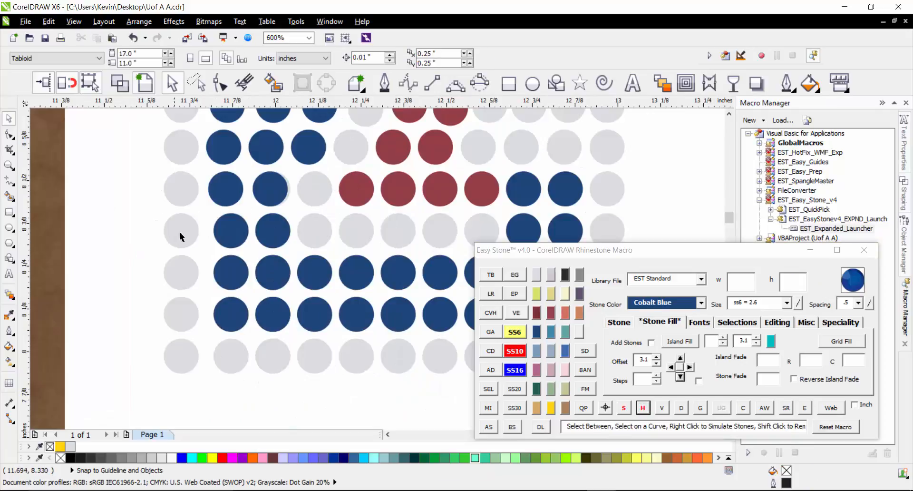
shift+click(236, 229)
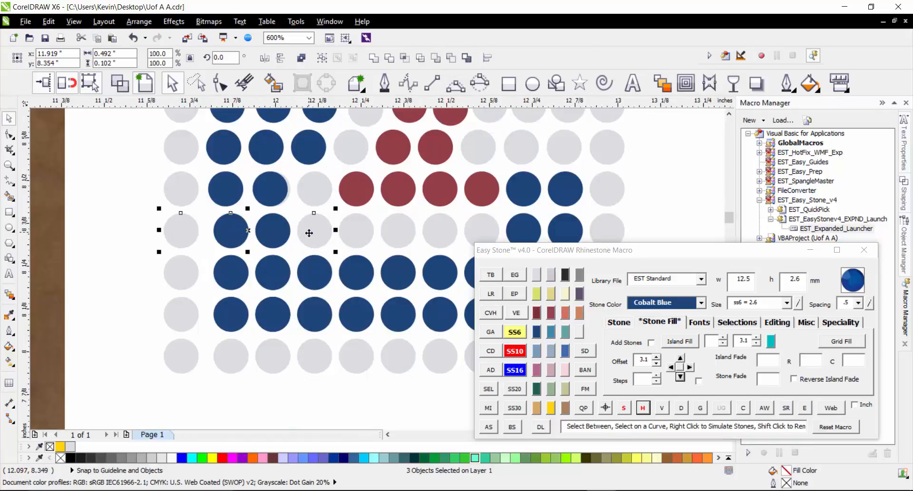
shift+click(309, 233)
click(642, 407)
click(129, 238)
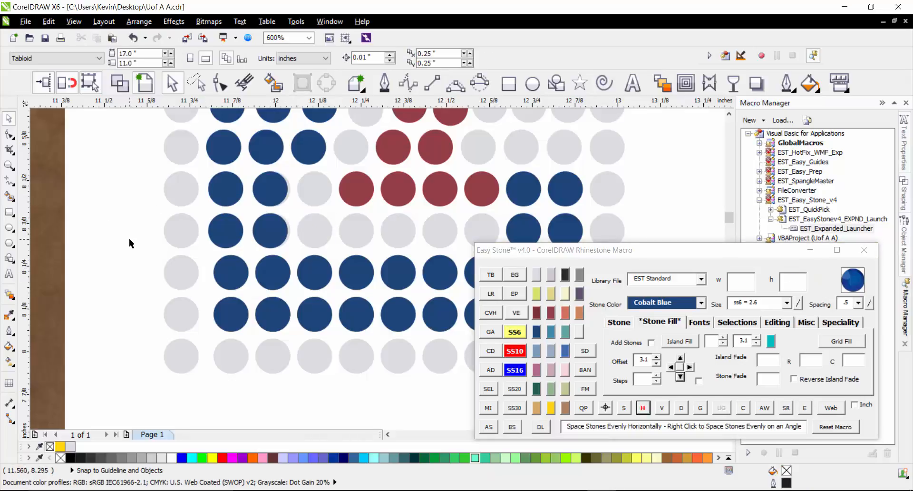
- Evenly space the foot's two long blue rows horizontally between their outer Crystal stones and the centre Crystal column
scroll(129, 238, down, 2)
click(155, 256)
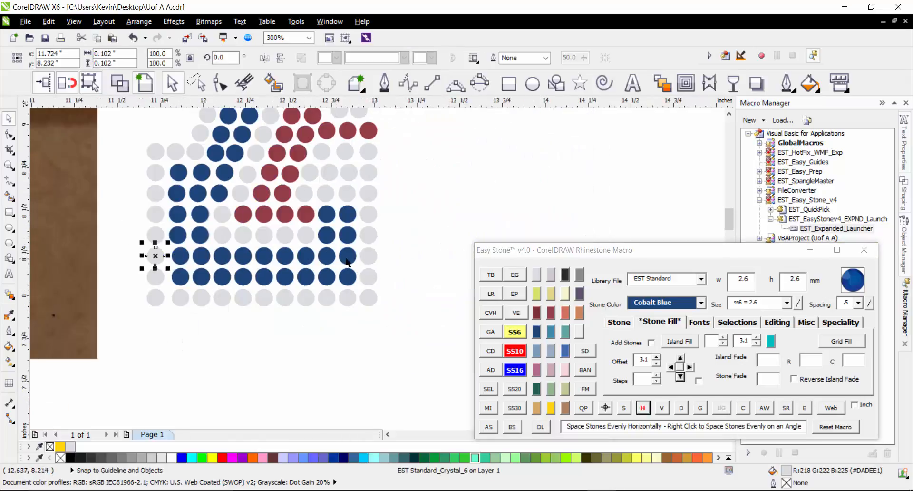
shift+click(369, 256)
click(623, 407)
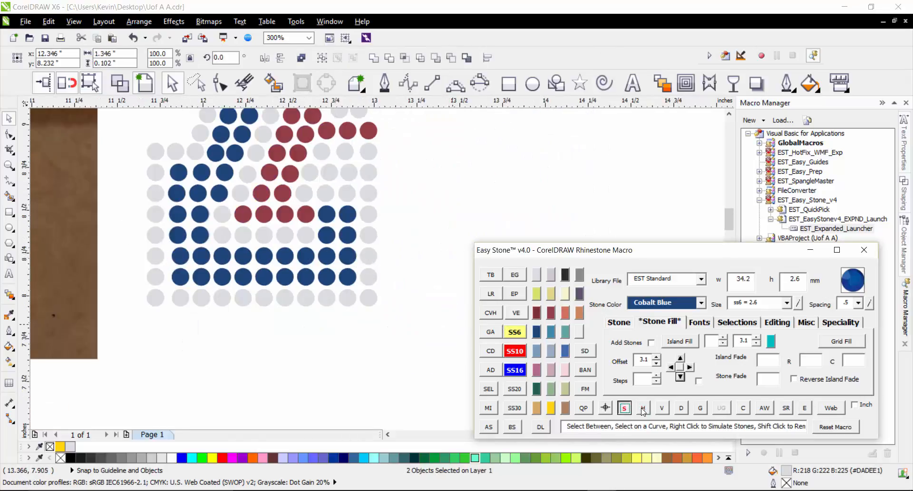
click(642, 407)
click(155, 277)
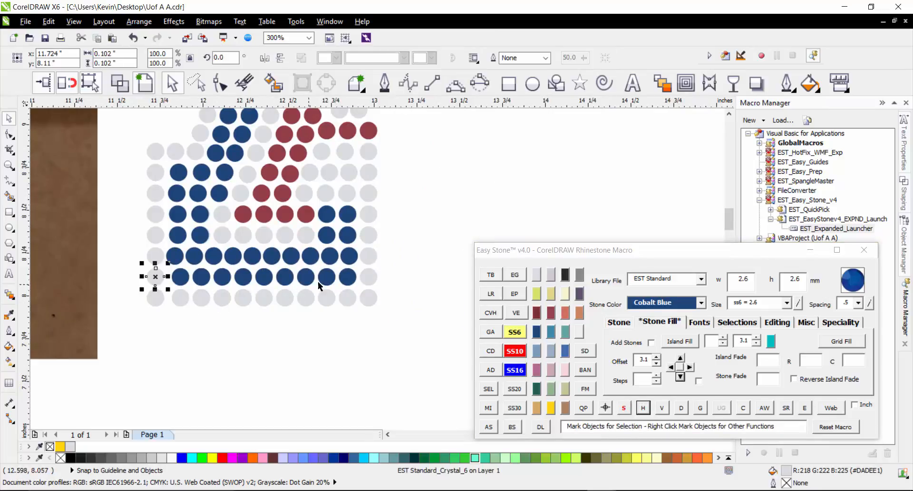
shift+click(369, 277)
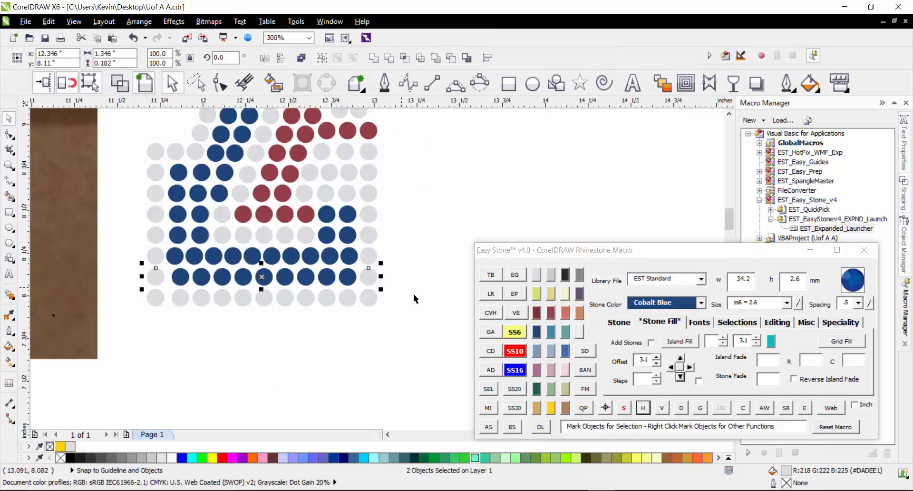
click(624, 408)
click(642, 408)
- Evenly space all stones of the bottom Crystal row horizontally between its two end stones
click(156, 298)
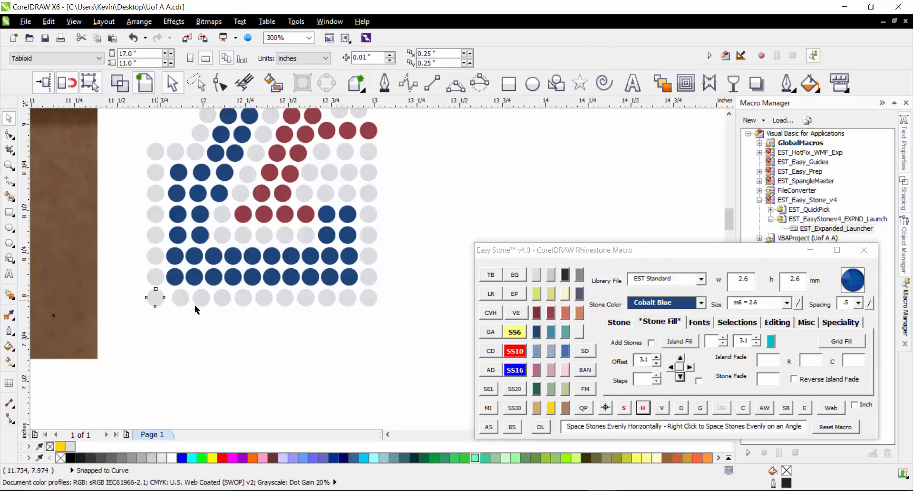
shift+click(368, 297)
click(623, 408)
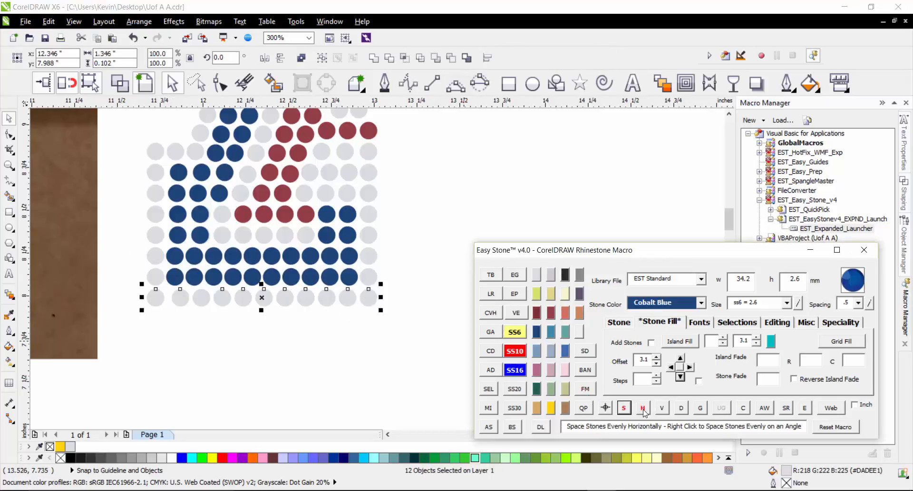
click(642, 407)
click(310, 387)
- Nudge the first blue stone of both long blue foot rows slightly away from the outer Crystal column
scroll(169, 233, up, 1)
click(182, 278)
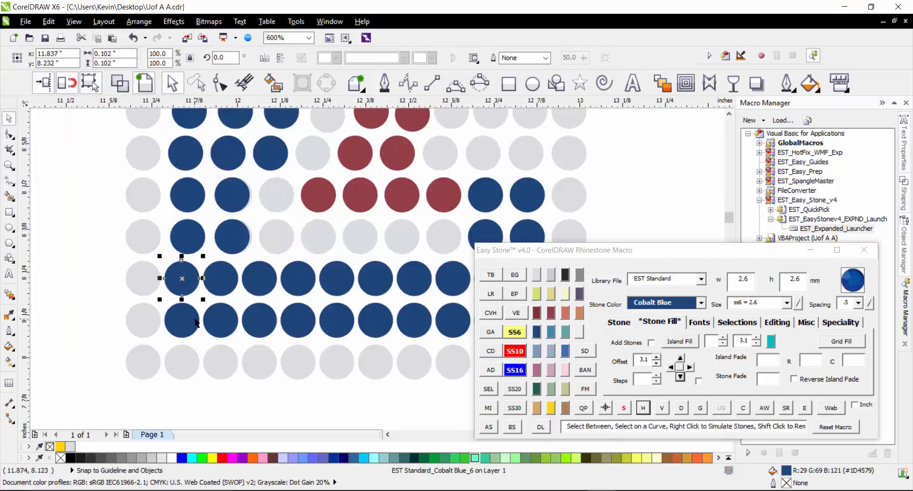
shift+click(181, 320)
key(Right)
key(Right)
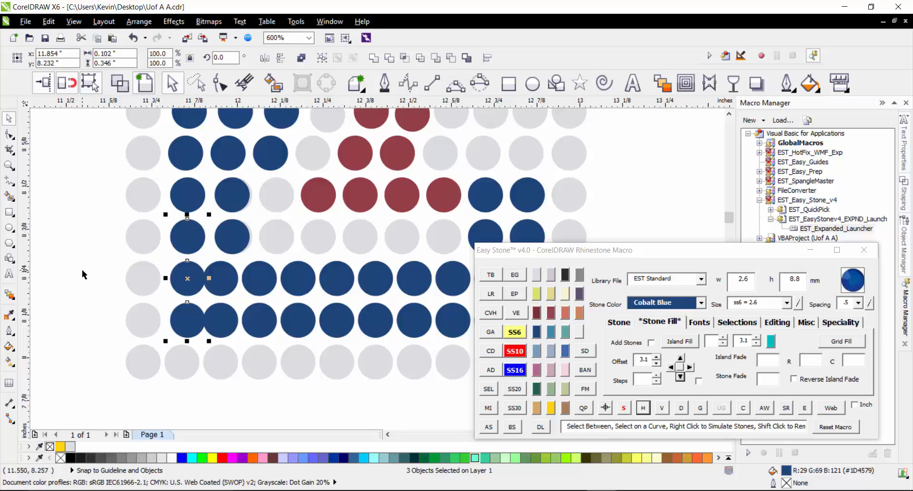
click(81, 271)
- Evenly space the upper blue row from its first blue stone to the centre Crystal stone, and the lower one between its Crystal end stones
click(191, 285)
scroll(171, 259, down, 1)
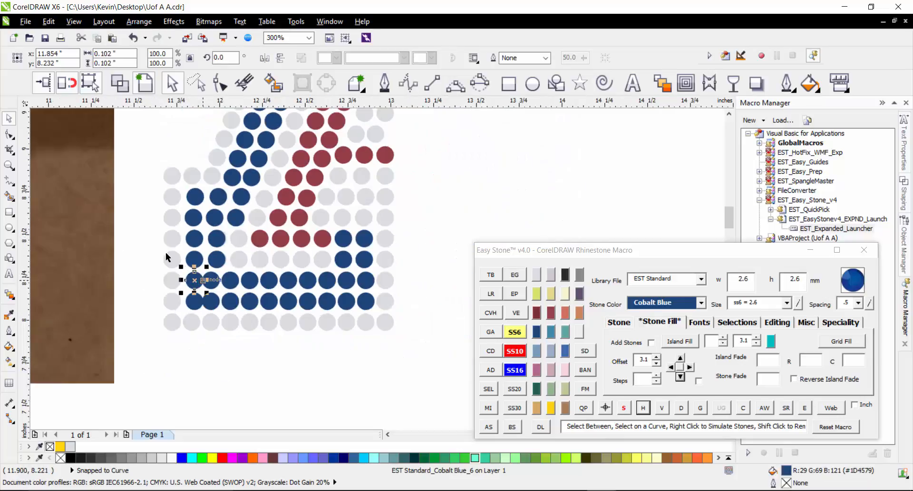
shift+click(384, 282)
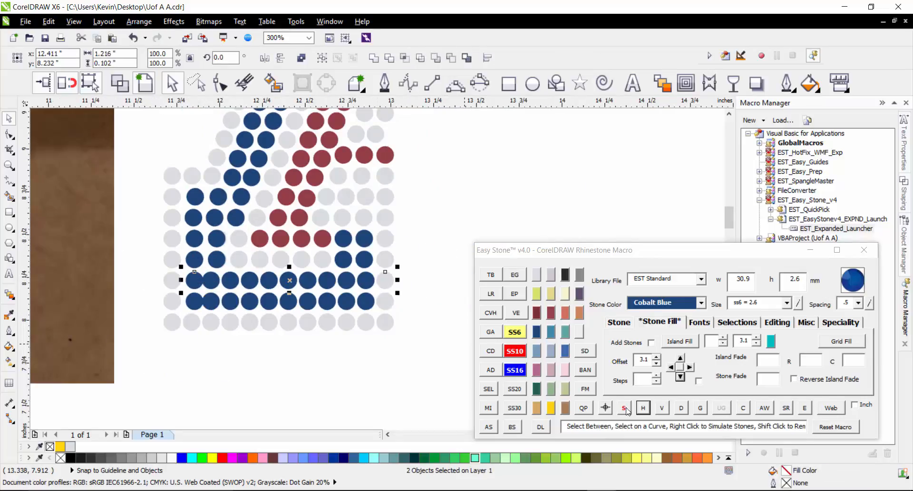
click(642, 407)
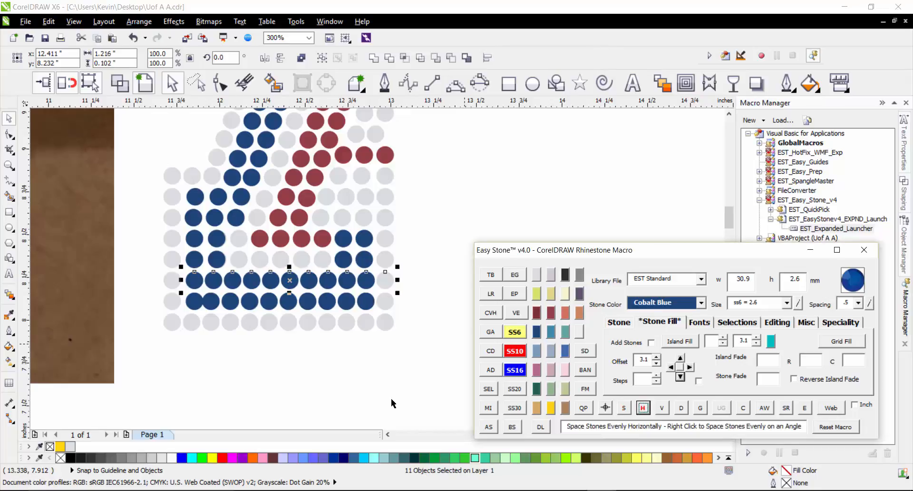
click(623, 407)
click(644, 407)
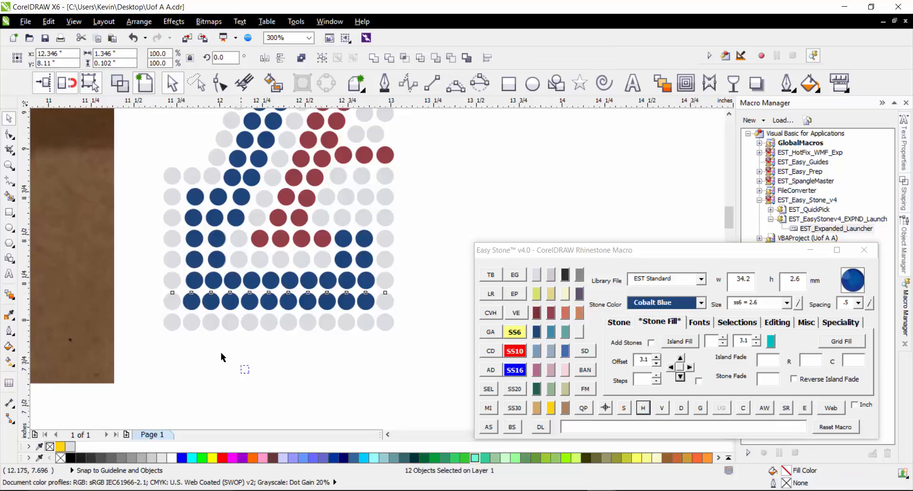
- Evenly space the foot's bottom Crystal row horizontally between its end stones again
click(177, 325)
shift+click(378, 322)
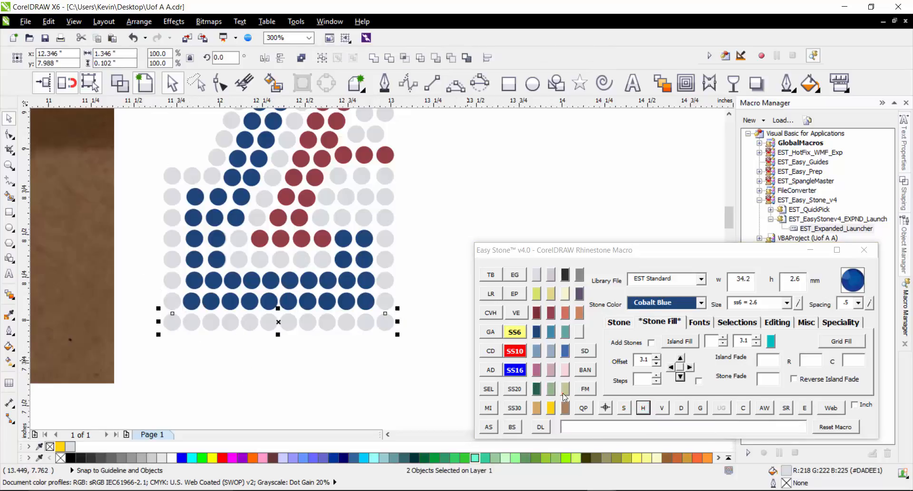
click(623, 407)
click(645, 407)
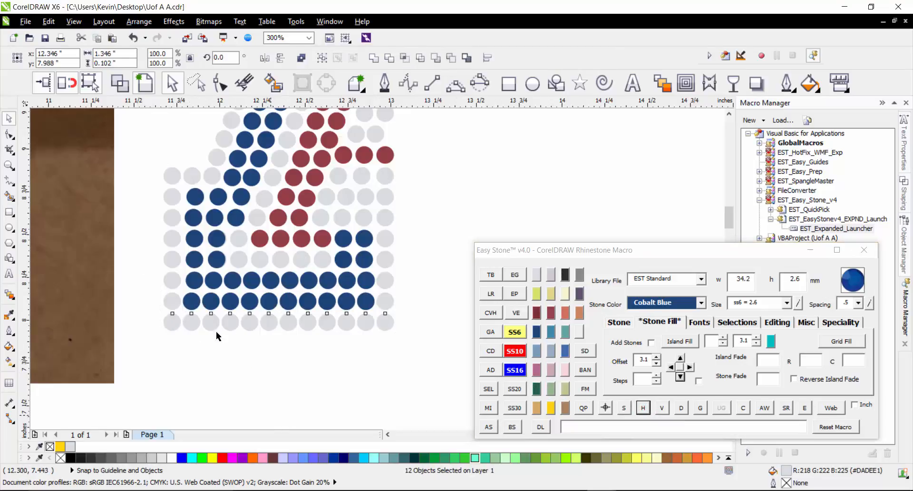
- Check the foot's bottom Crystal row for overlapping stones
drag(130, 367, 409, 307)
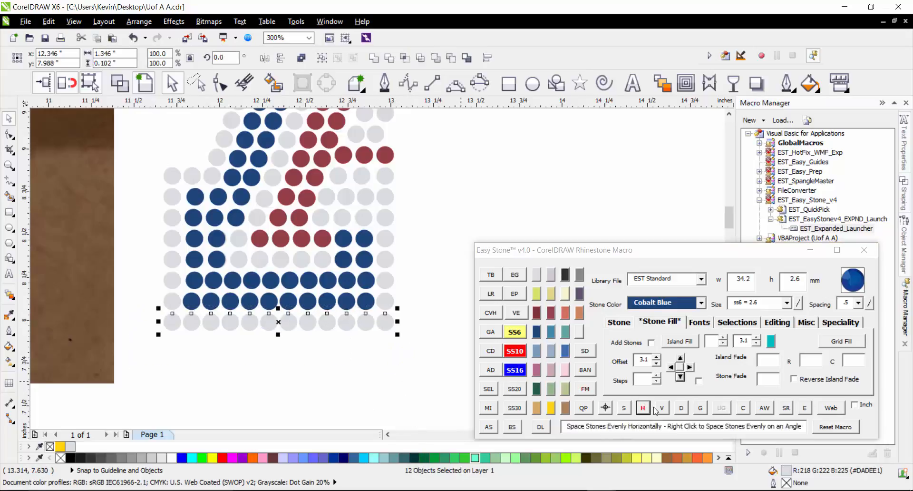
click(743, 408)
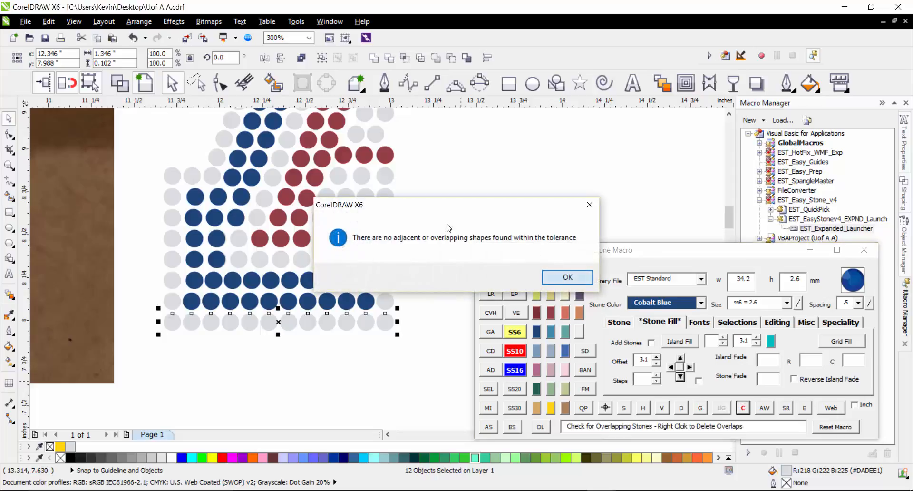
click(560, 276)
click(179, 305)
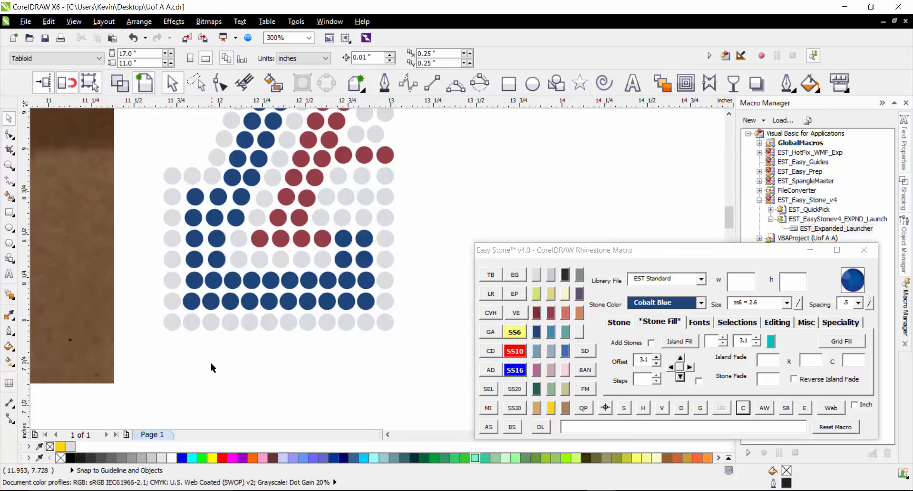
- Delete the third stone of the bottom Crystal row and evenly space the remaining stones horizontally
click(210, 321)
key(Delete)
drag(141, 335, 428, 308)
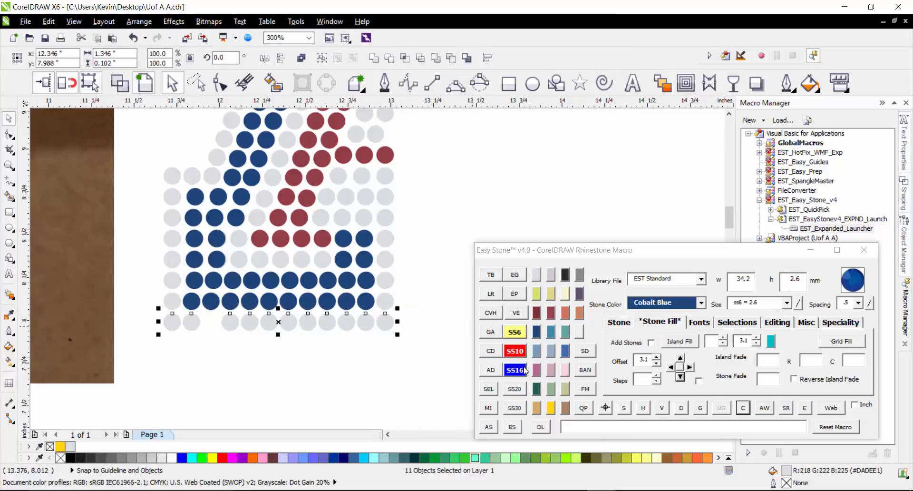
click(643, 407)
- Delete the fifth blue stone of the lower long blue row and evenly space the remaining stones between the Crystal end stones
click(268, 301)
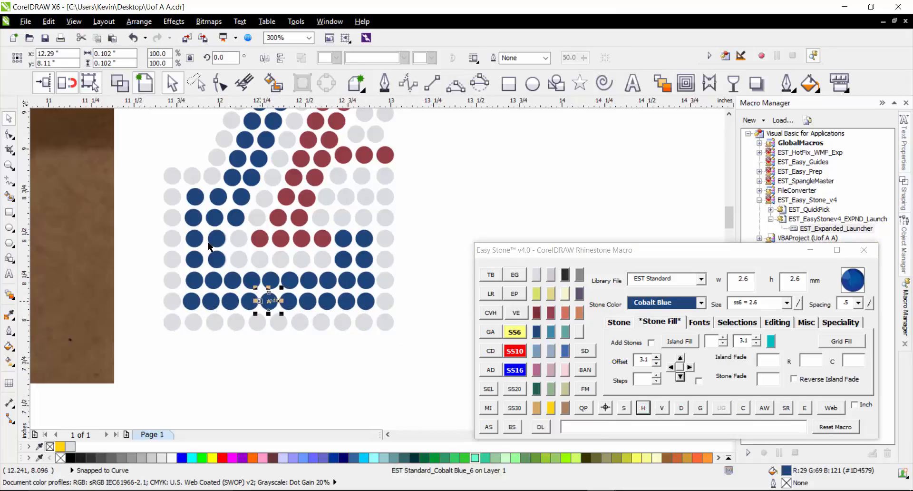
key(Delete)
drag(389, 308, 404, 315)
click(642, 408)
click(369, 395)
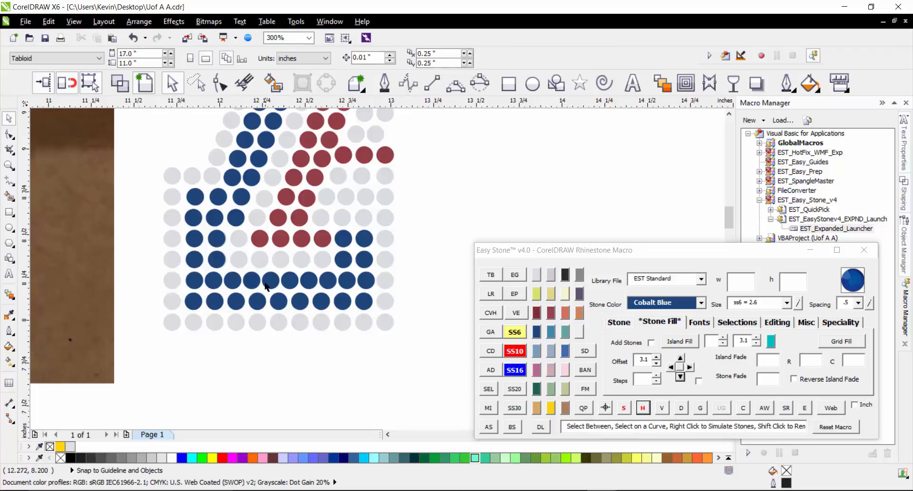
- Delete the fifth blue stone of the upper long blue row and evenly space the rest between its Crystal end stones
click(270, 280)
key(Delete)
drag(362, 309, 412, 305)
click(642, 407)
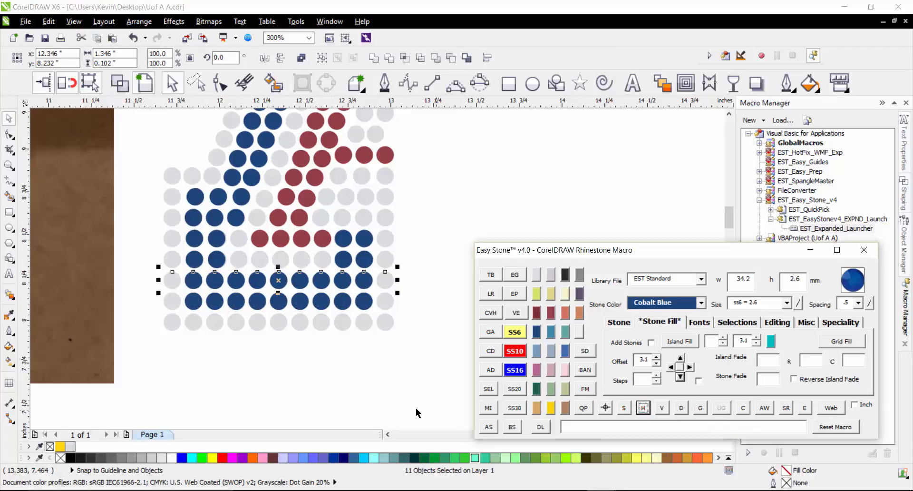
click(416, 406)
- Compare the foot and red base of the reworked half letter with the reference photo
scroll(226, 353, down, 1)
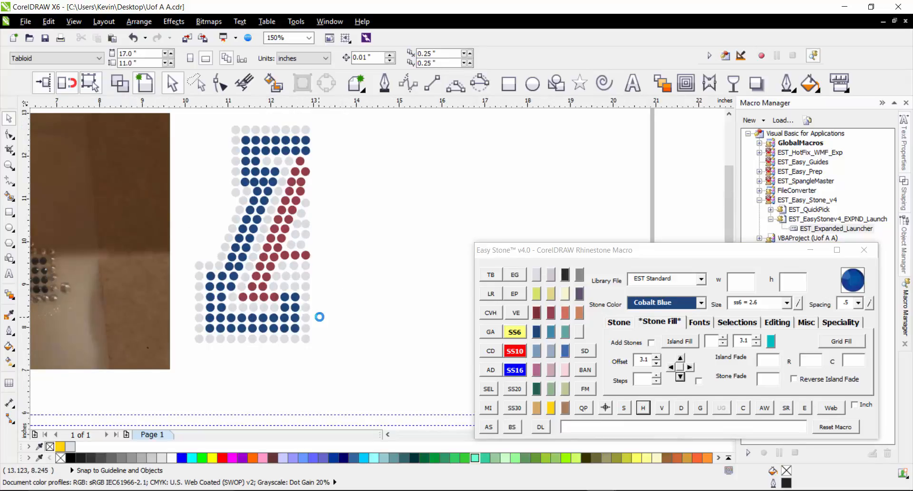
scroll(279, 317, down, 1)
scroll(122, 289, up, 1)
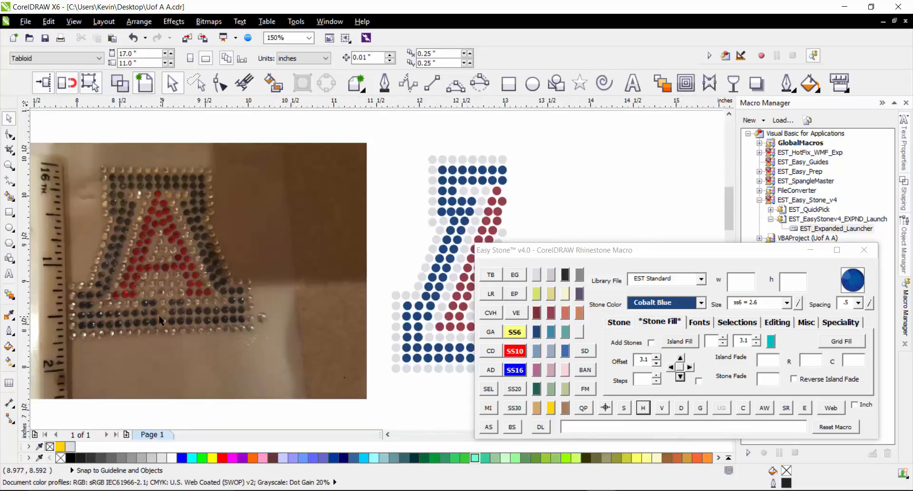
scroll(139, 301, down, 1)
scroll(375, 292, up, 2)
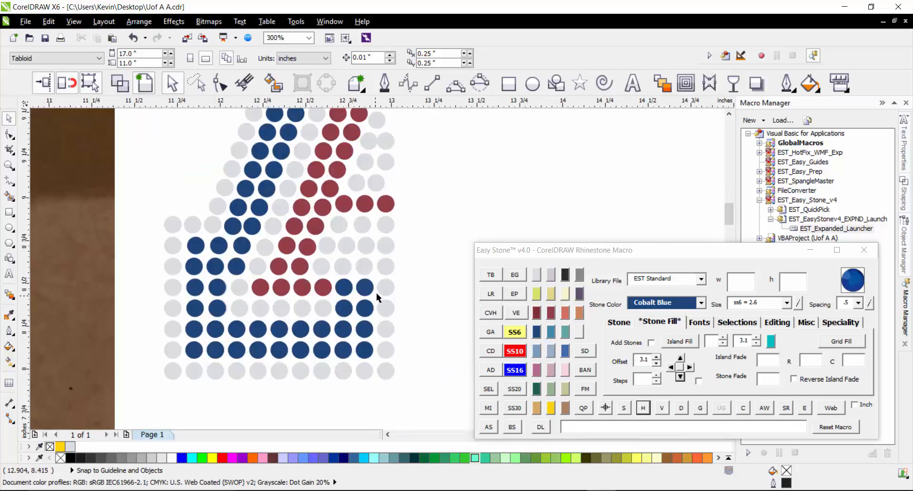
scroll(376, 292, down, 1)
scroll(373, 296, down, 1)
scroll(250, 264, up, 2)
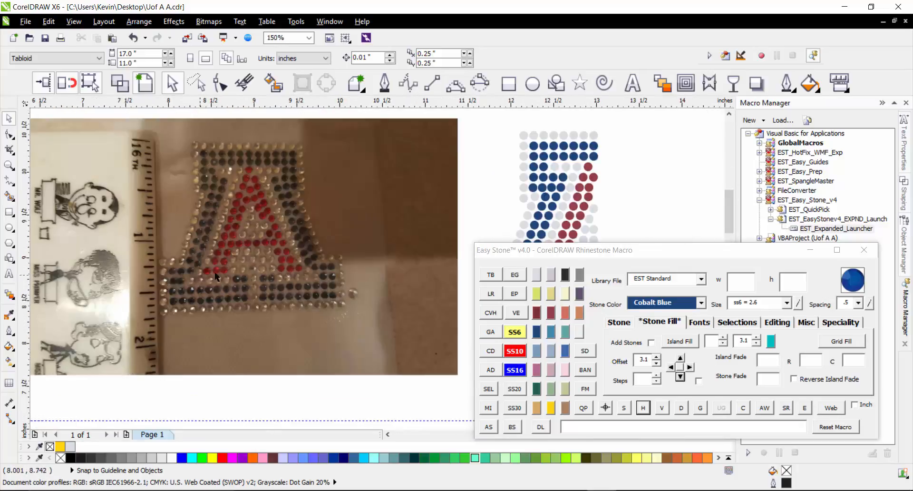
scroll(196, 272, down, 2)
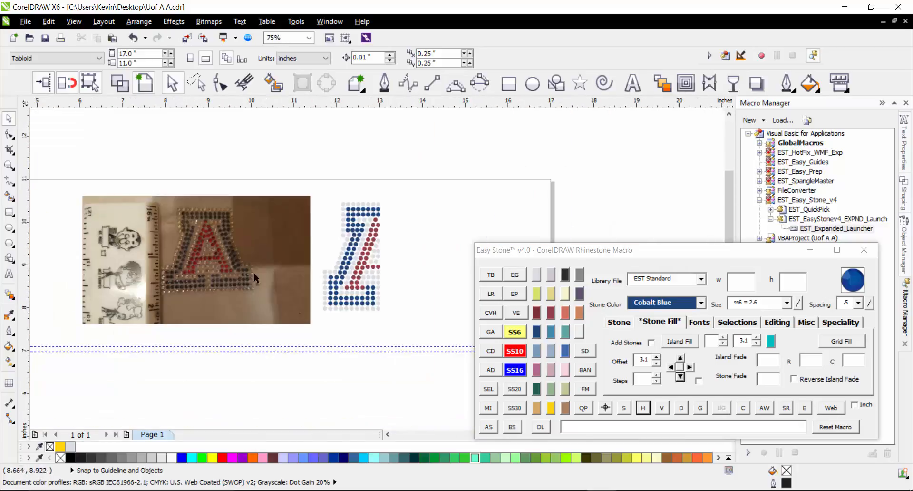
- Change the two blue stones between the red base and the centre Crystal column to Crystal
scroll(430, 314, up, 2)
click(408, 300)
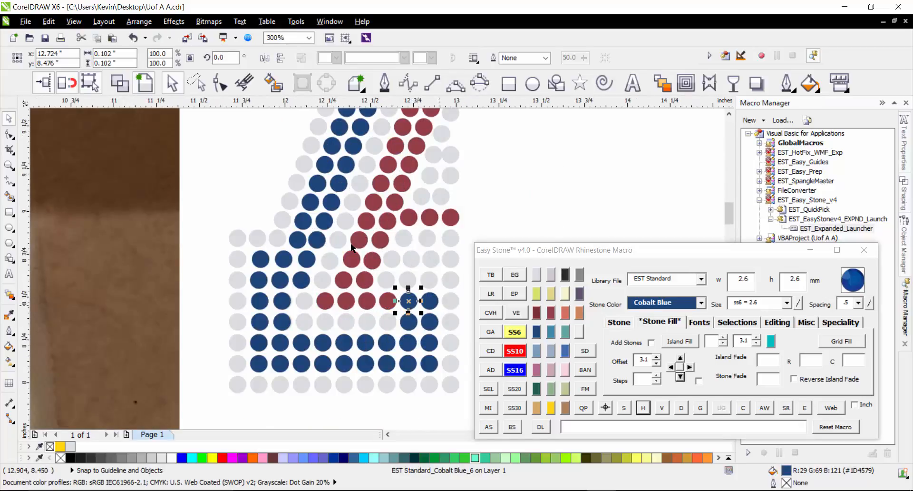
shift+click(429, 301)
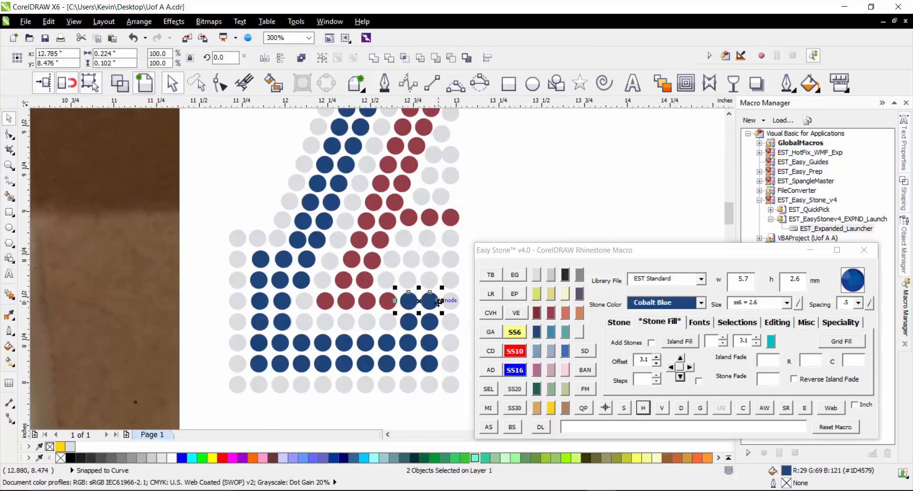
click(539, 292)
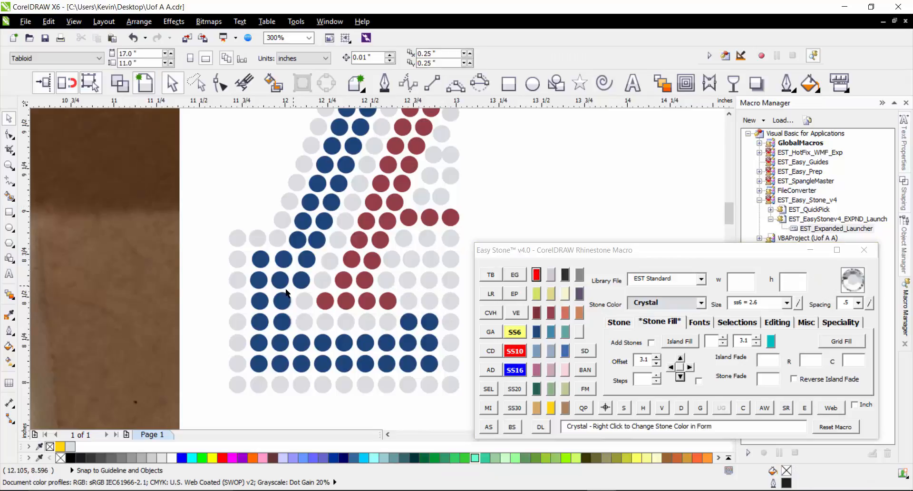
- Mirror all stones of the left half about the centre column to build the letter's right half
scroll(312, 273, down, 2)
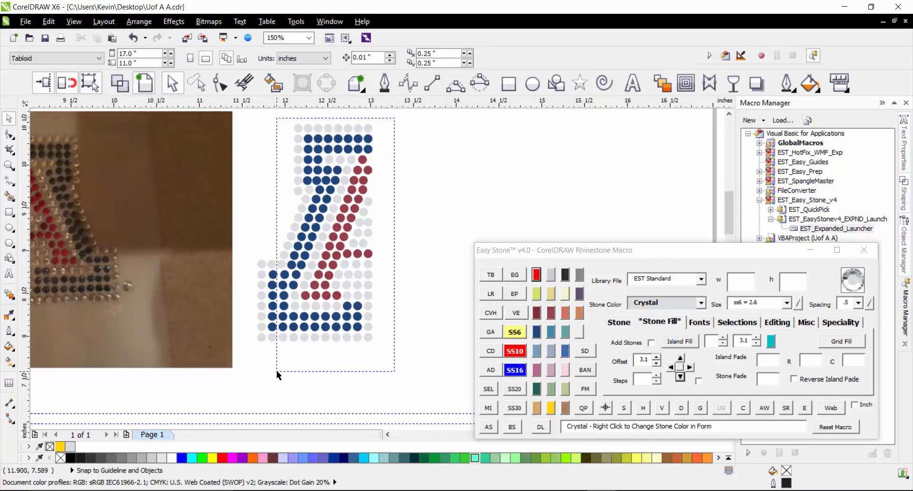
drag(276, 372, 245, 366)
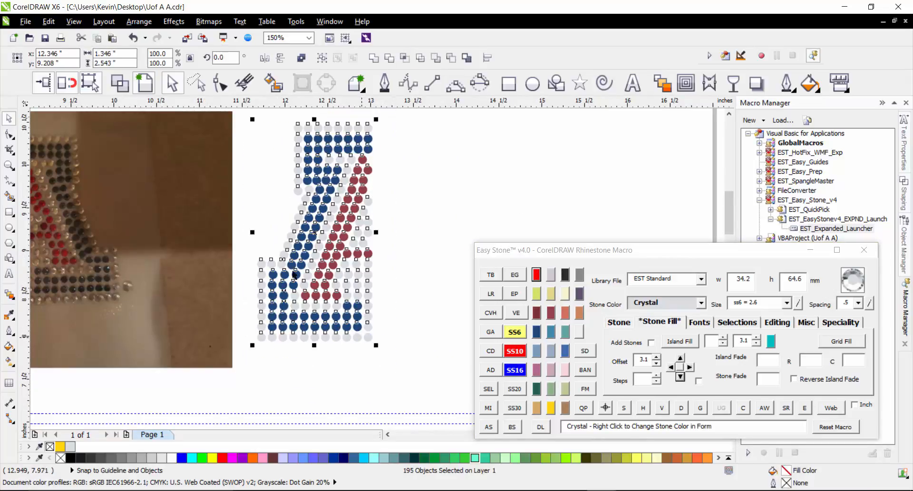
shift+click(294, 272)
click(493, 408)
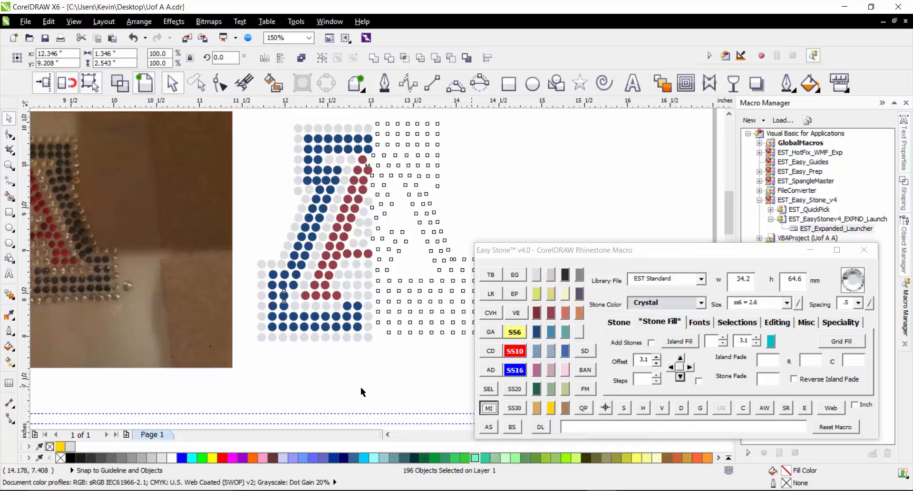
- Inspect the stones beside the centre column of the feet and check the whole letter for overlapping stones
scroll(390, 347, up, 5)
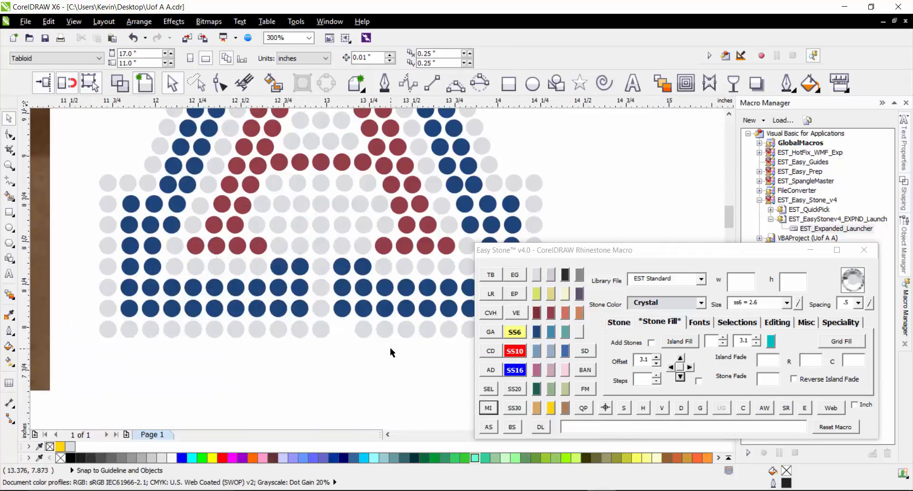
click(293, 315)
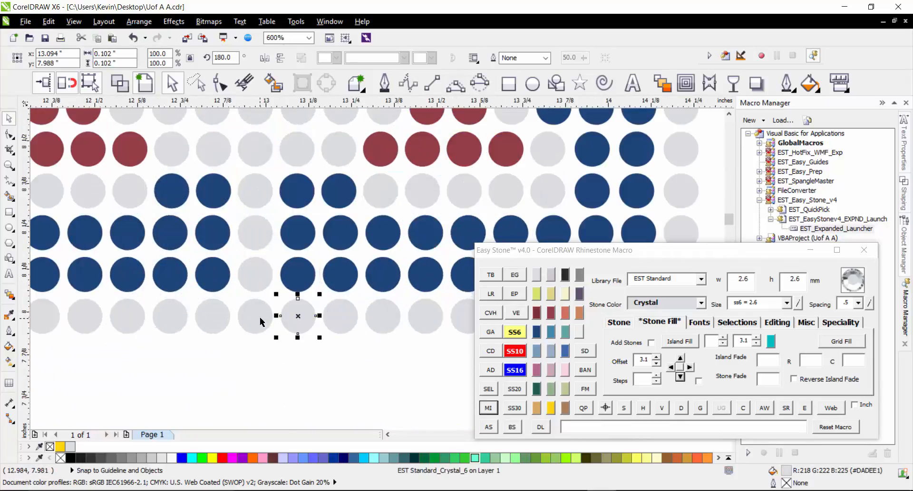
shift+click(294, 273)
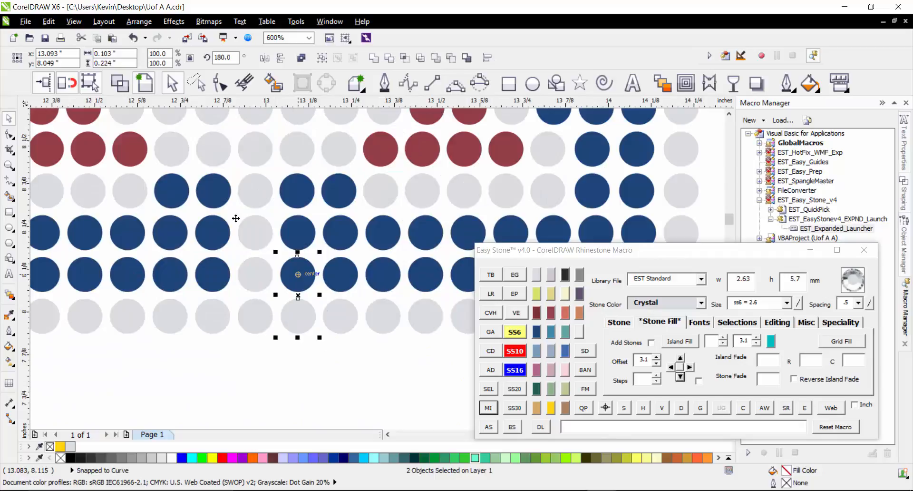
click(304, 367)
scroll(302, 340, down, 5)
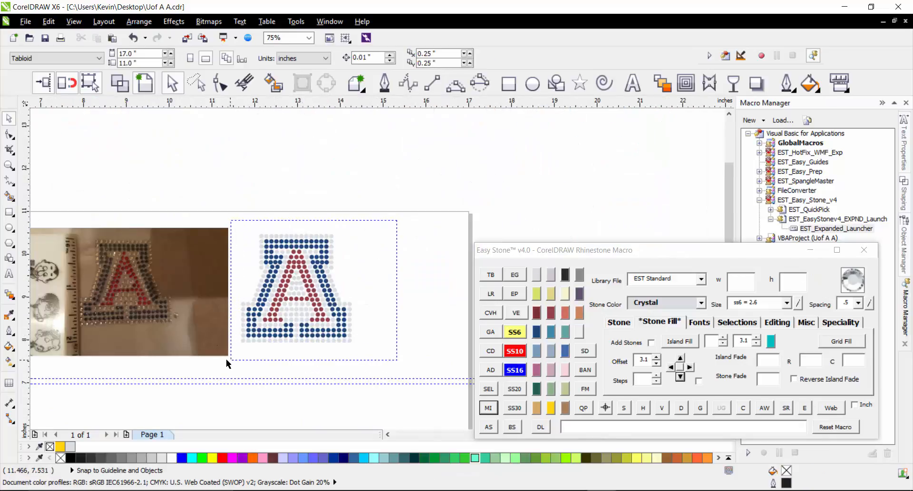
drag(228, 363, 364, 223)
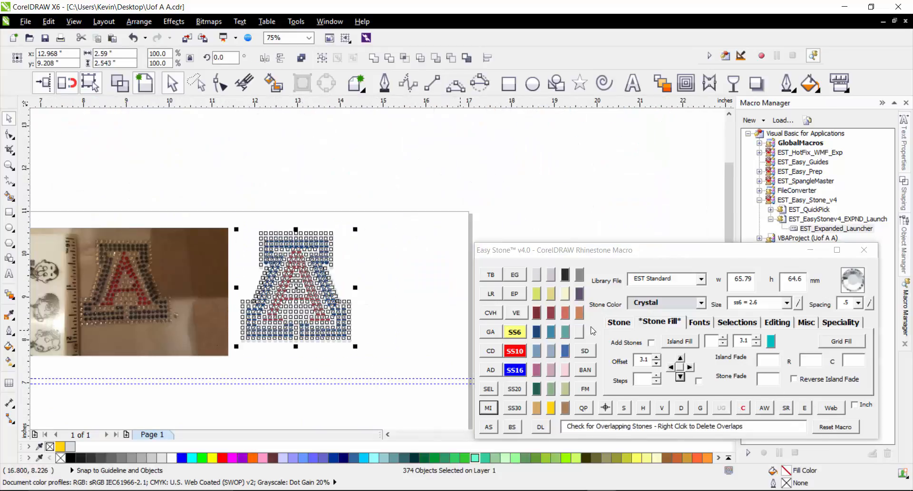
click(742, 407)
click(550, 277)
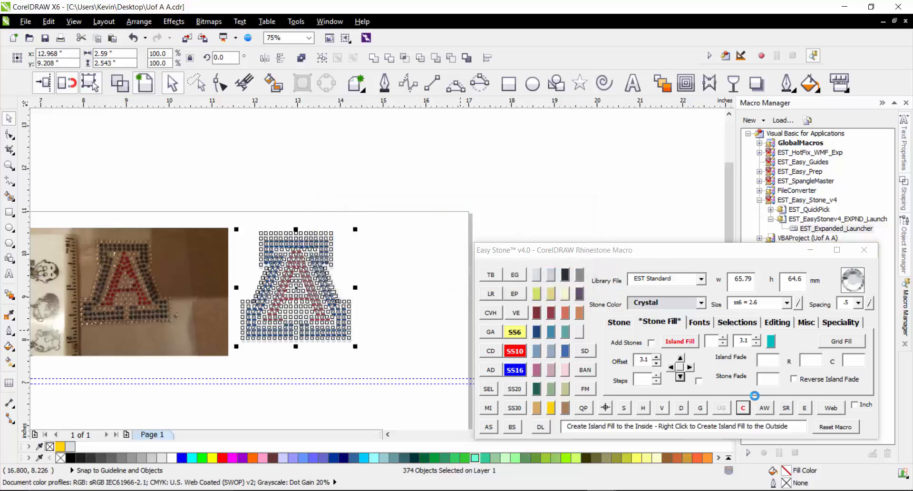
- Add a black background behind the completed rhinestone letter
click(764, 408)
click(444, 153)
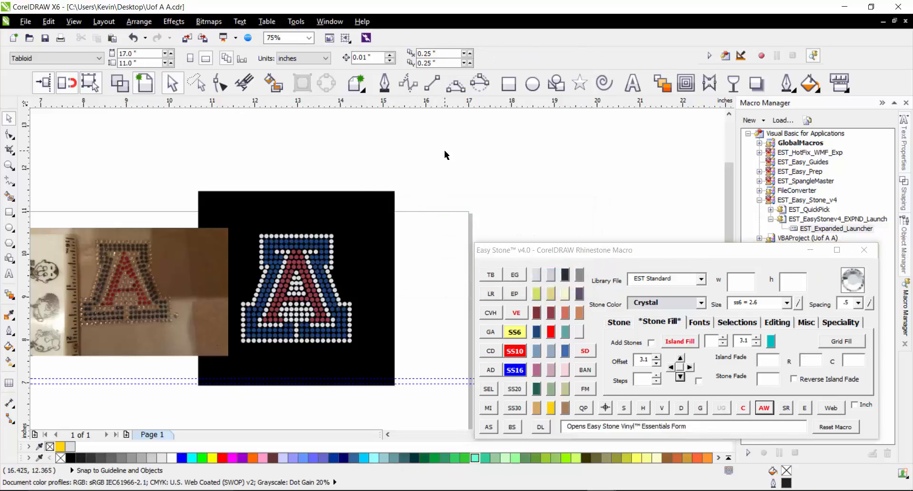
- Move the letter with its black background to the empty area above the page and place a copy beside it
scroll(167, 424, down, 3)
drag(181, 418, 182, 418)
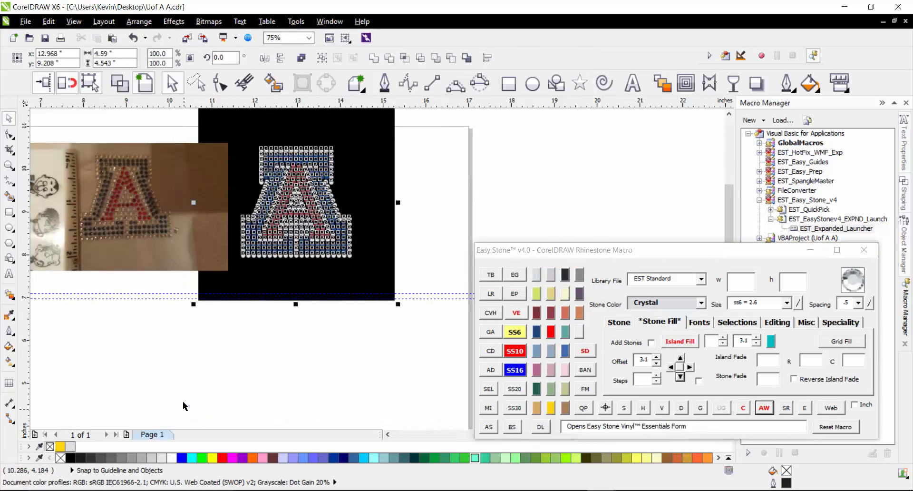
scroll(183, 391, down, 1)
drag(254, 257, 477, 169)
right_click(477, 168)
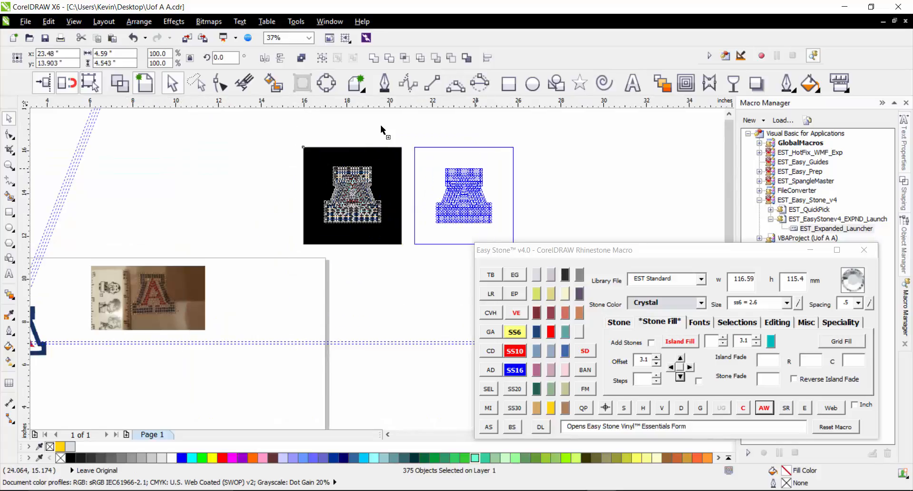
- Create a Quick Proof from the selected copy of the rhinestone letter, listing its size and stone counts per color
click(584, 408)
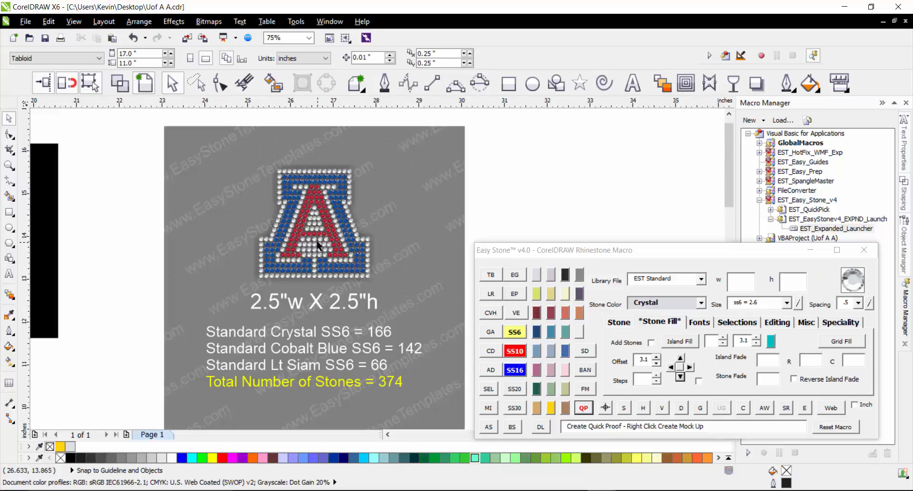
scroll(319, 243, up, 2)
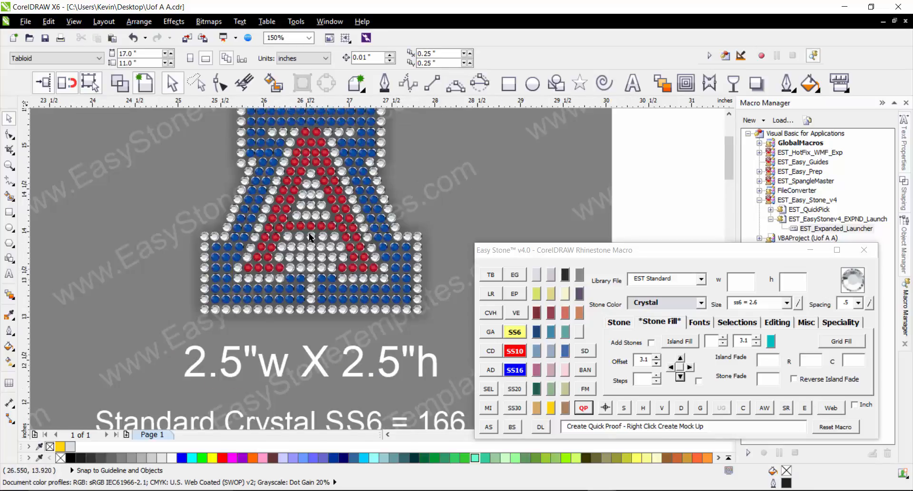
scroll(343, 230, down, 4)
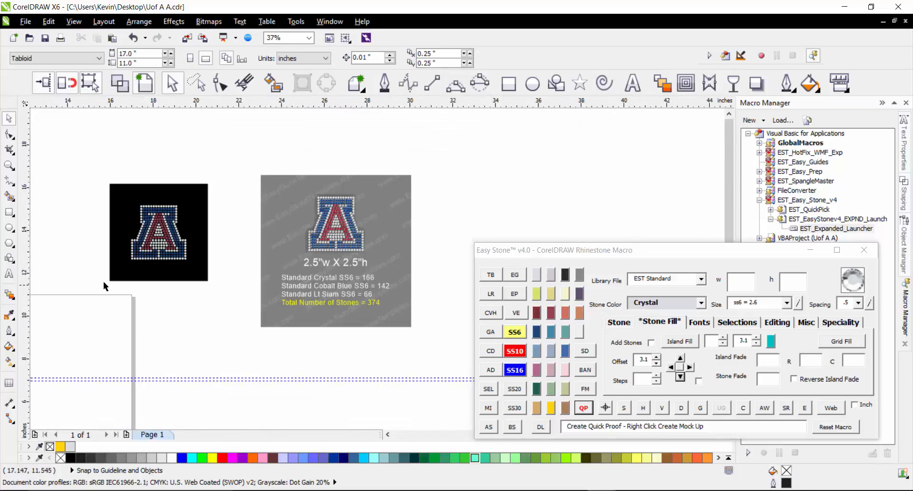
- Examine the crossbar and base stones in the reference photo and compare them with the finished letter on black
scroll(159, 241, up, 4)
scroll(358, 243, down, 4)
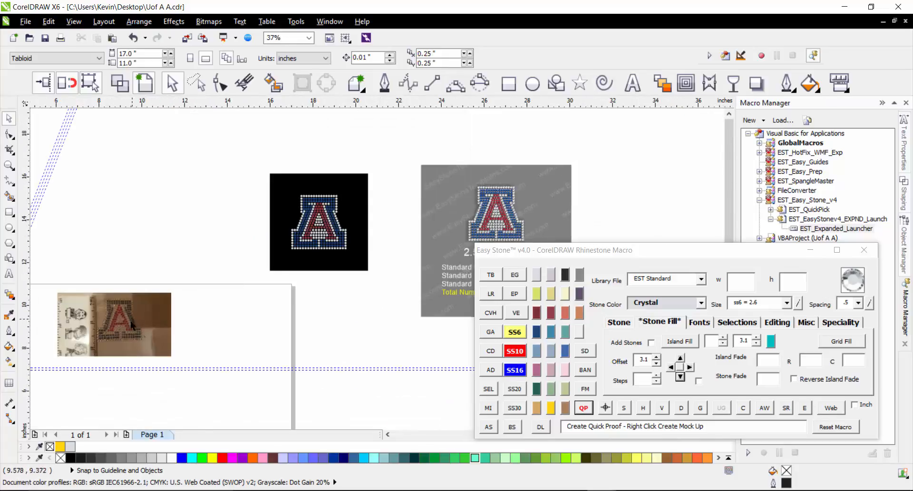
scroll(132, 324, up, 8)
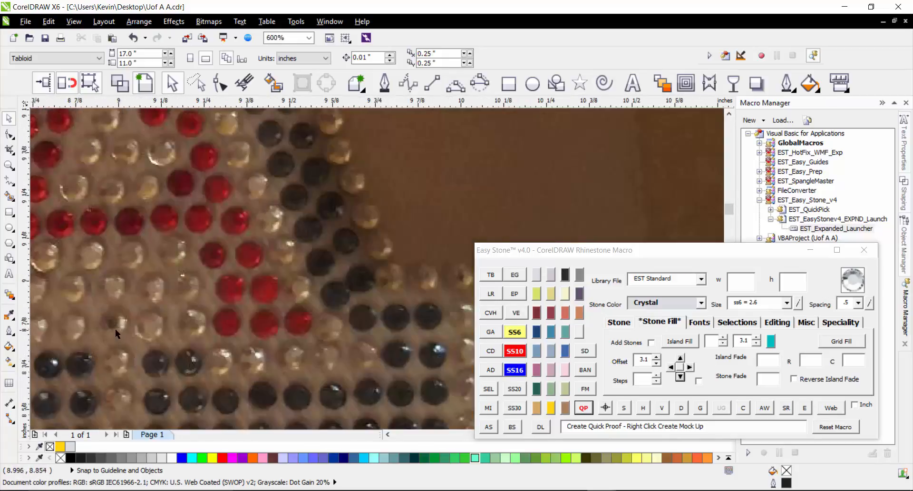
scroll(247, 290, down, 2)
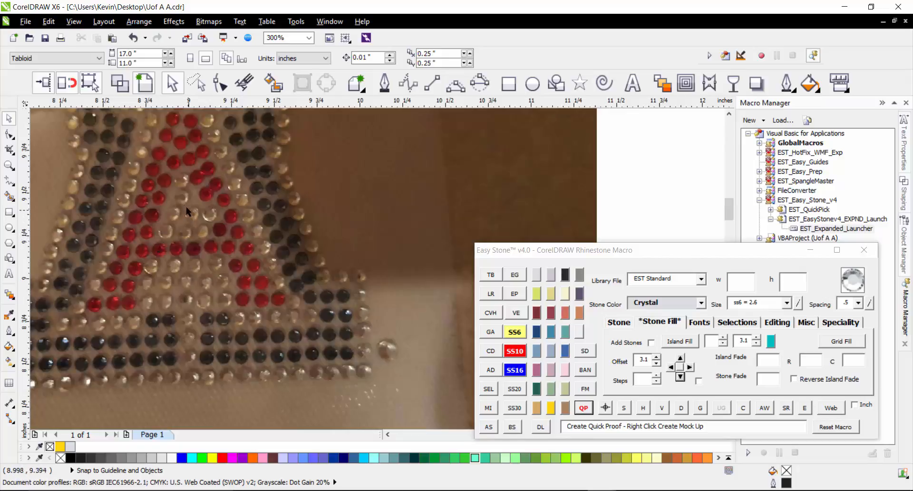
scroll(115, 291, down, 4)
scroll(343, 264, down, 1)
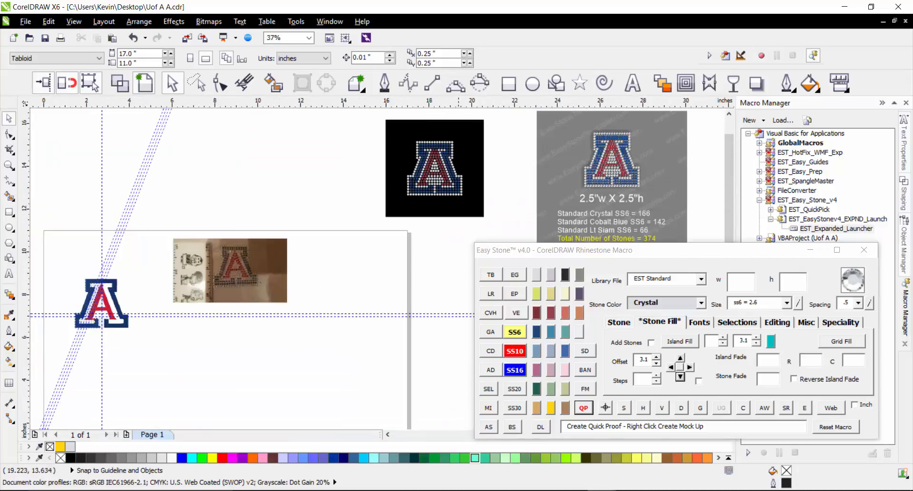
scroll(458, 153, up, 1)
scroll(285, 234, down, 2)
scroll(340, 214, up, 5)
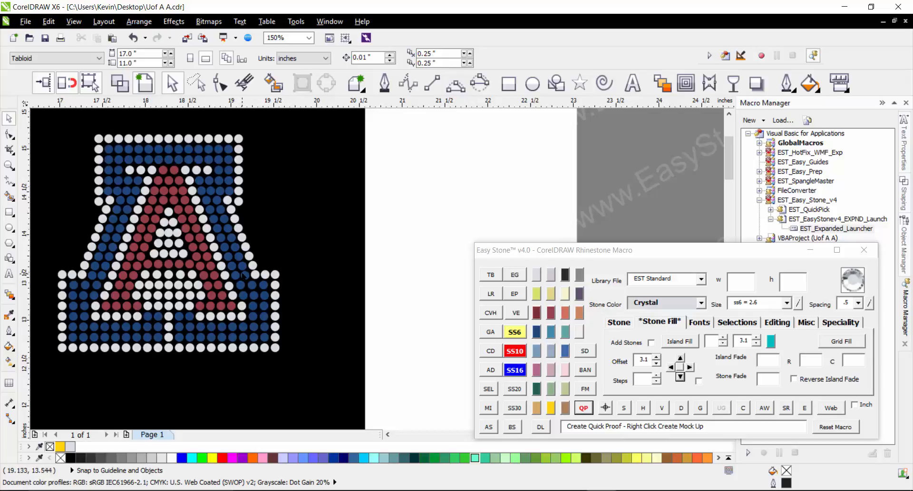
scroll(243, 272, down, 2)
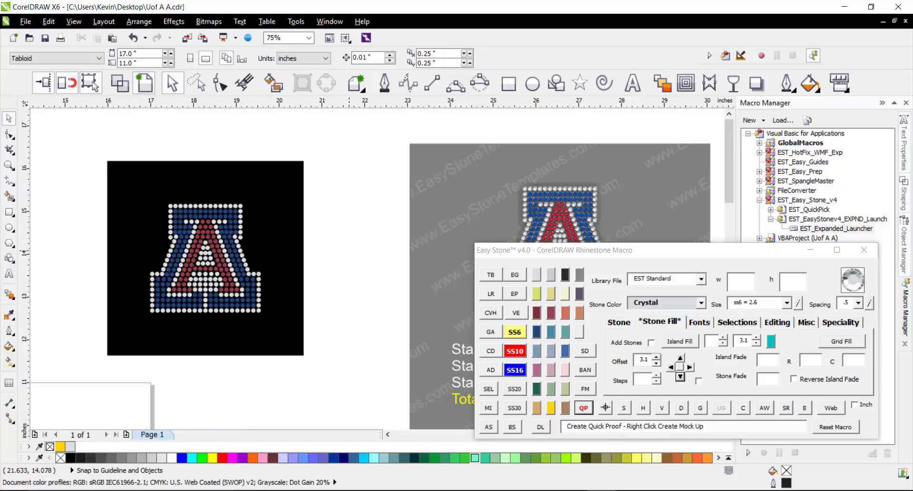
scroll(349, 249, down, 2)
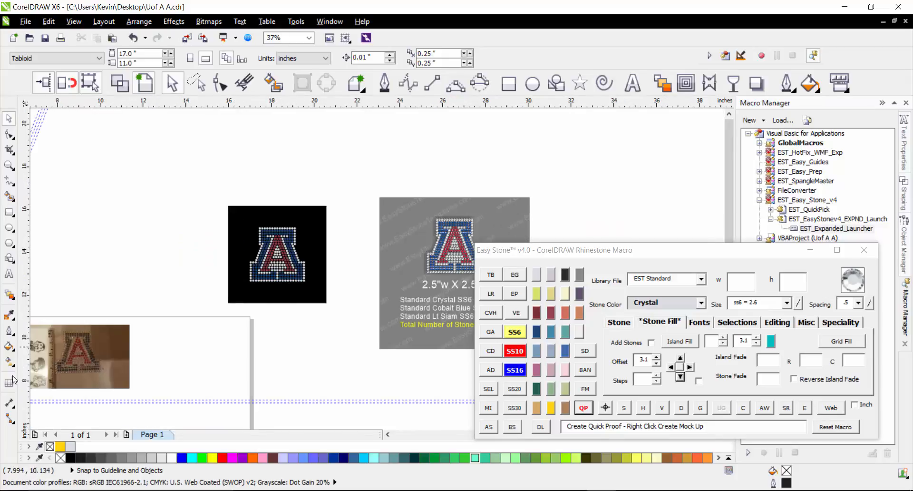
scroll(218, 284, down, 2)
scroll(299, 275, up, 2)
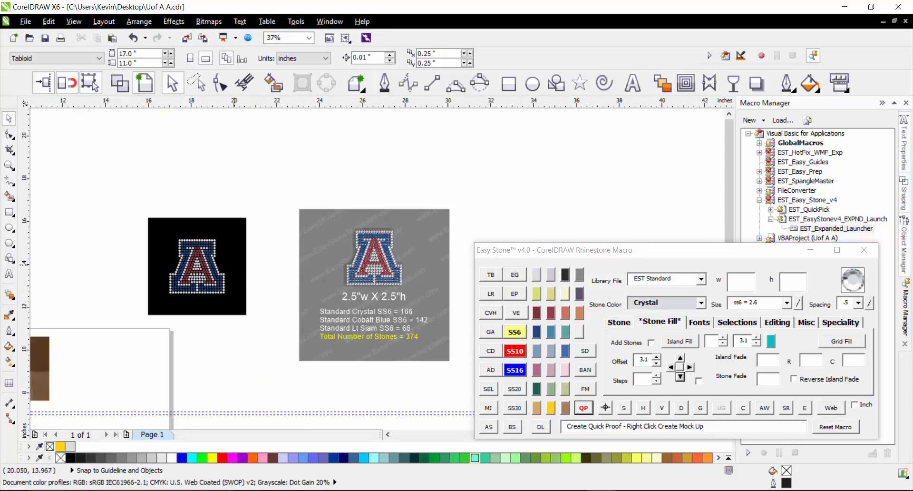
scroll(139, 267, up, 2)
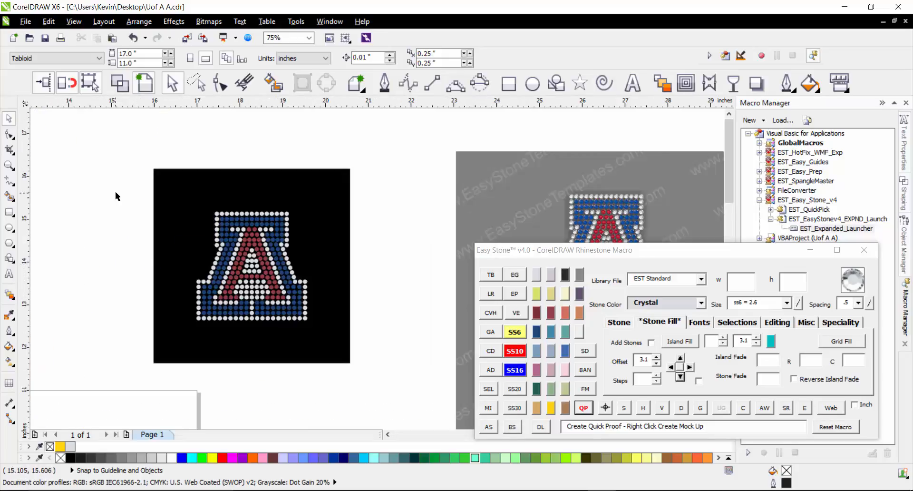
- Compare the photographed letter's overall shape and lower legs with the black-background version, and view it beside the proof
drag(106, 194, 389, 330)
click(390, 328)
scroll(309, 290, down, 3)
scroll(221, 359, up, 3)
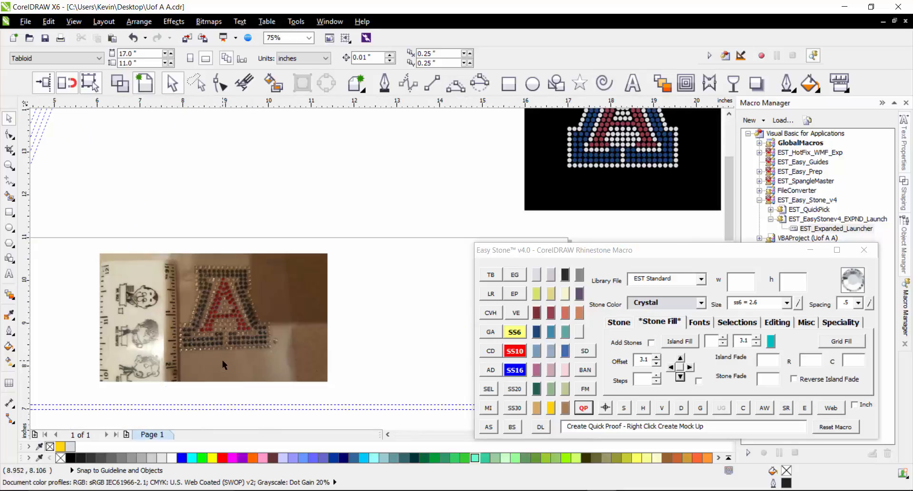
scroll(221, 359, up, 3)
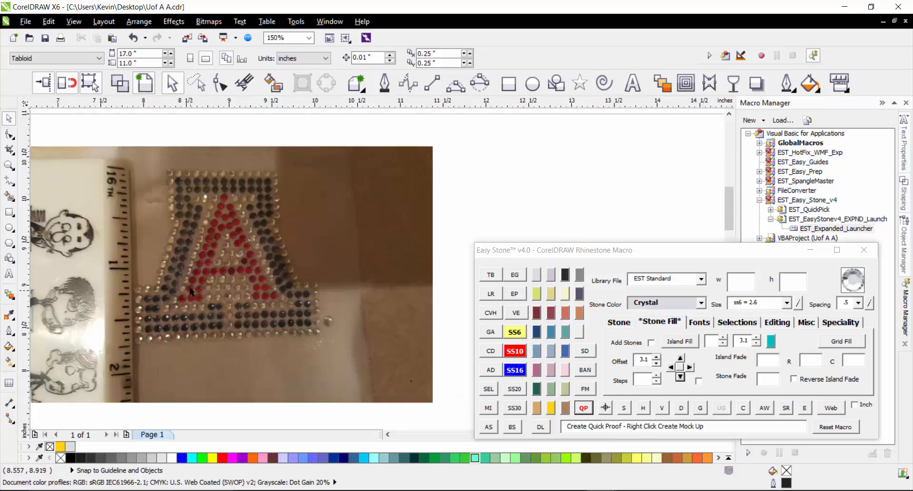
scroll(146, 309, down, 3)
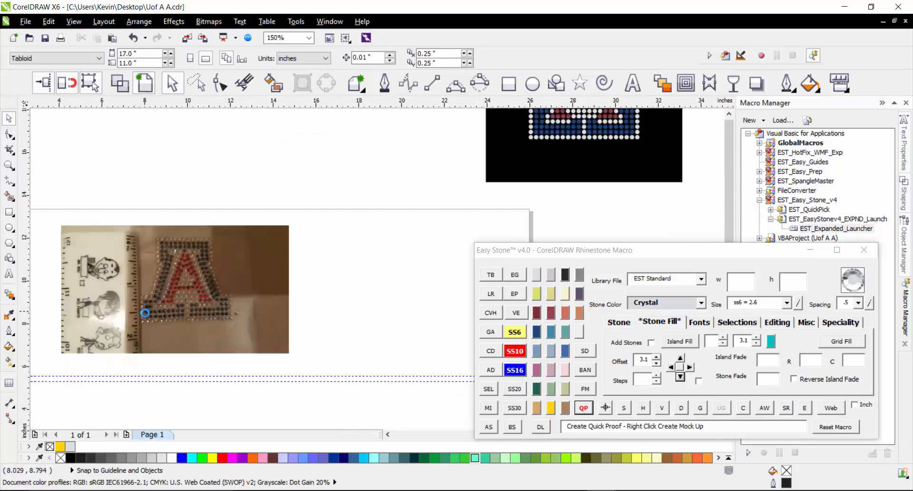
scroll(145, 312, down, 2)
scroll(301, 263, up, 6)
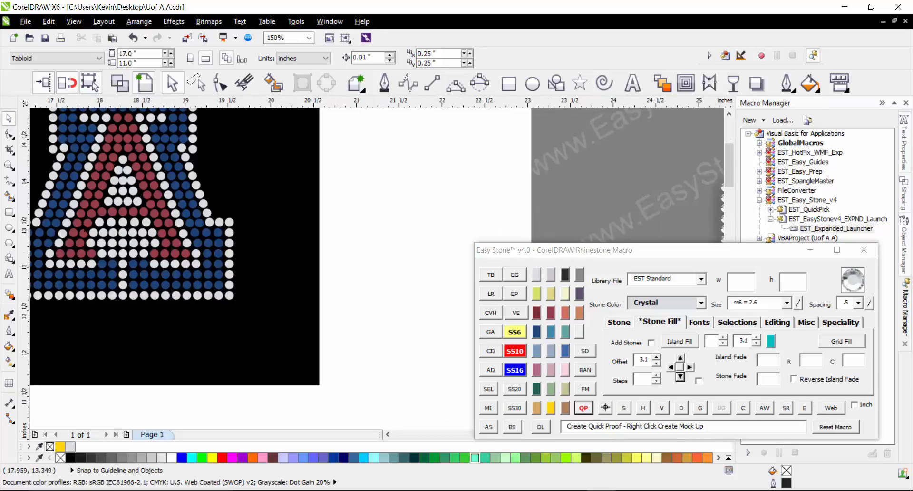
scroll(267, 257, down, 2)
scroll(187, 229, up, 2)
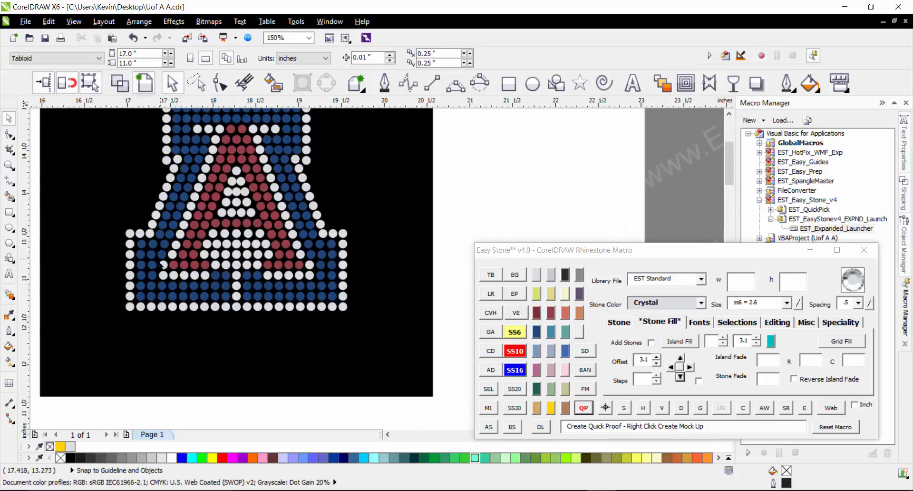
scroll(242, 292, down, 2)
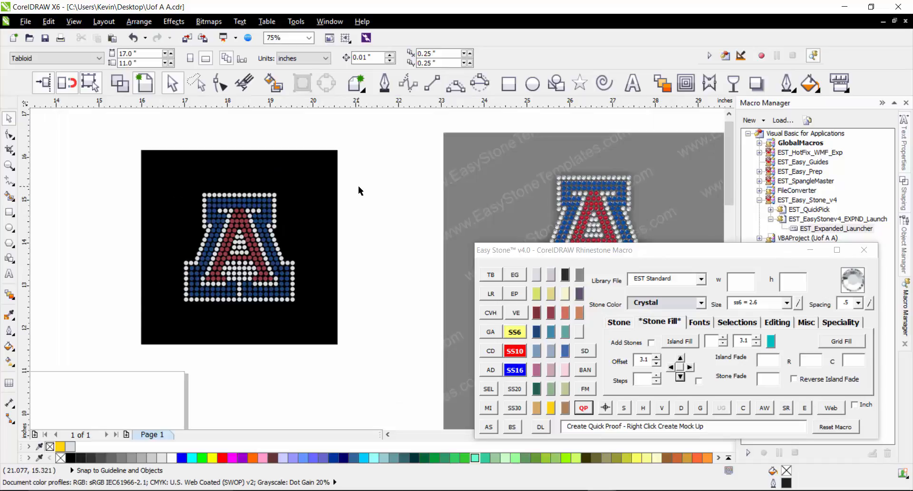
scroll(358, 191, down, 2)
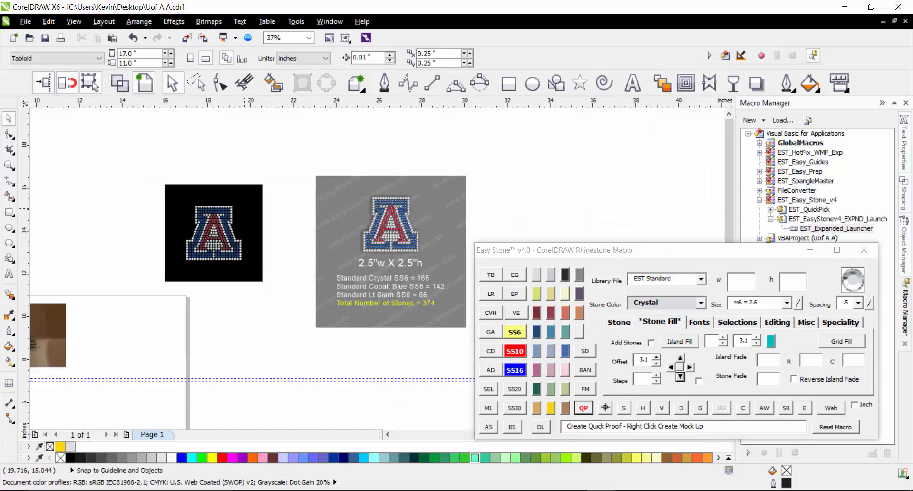